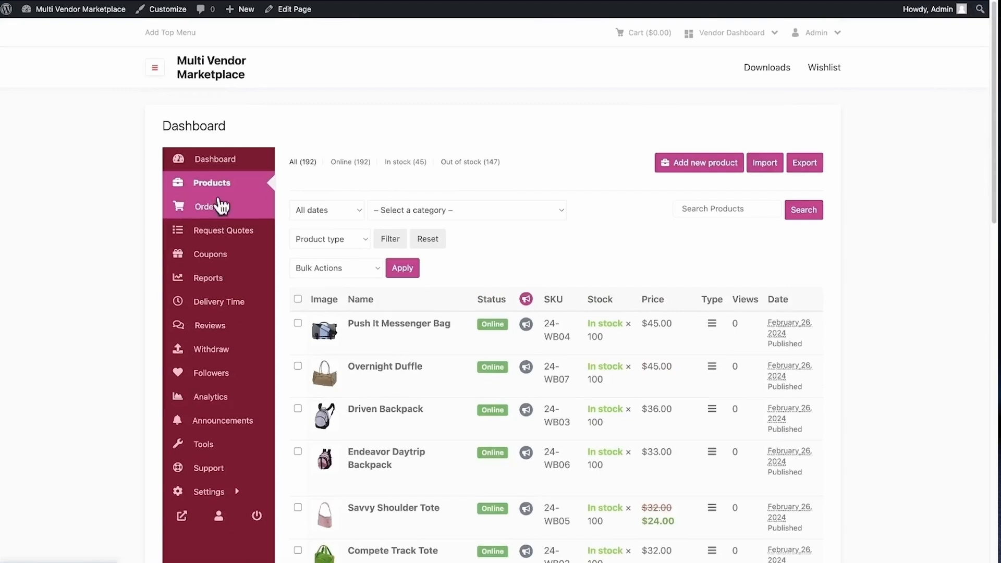
Step: Open the Request Quotes section of the vendor dashboard
click(203, 232)
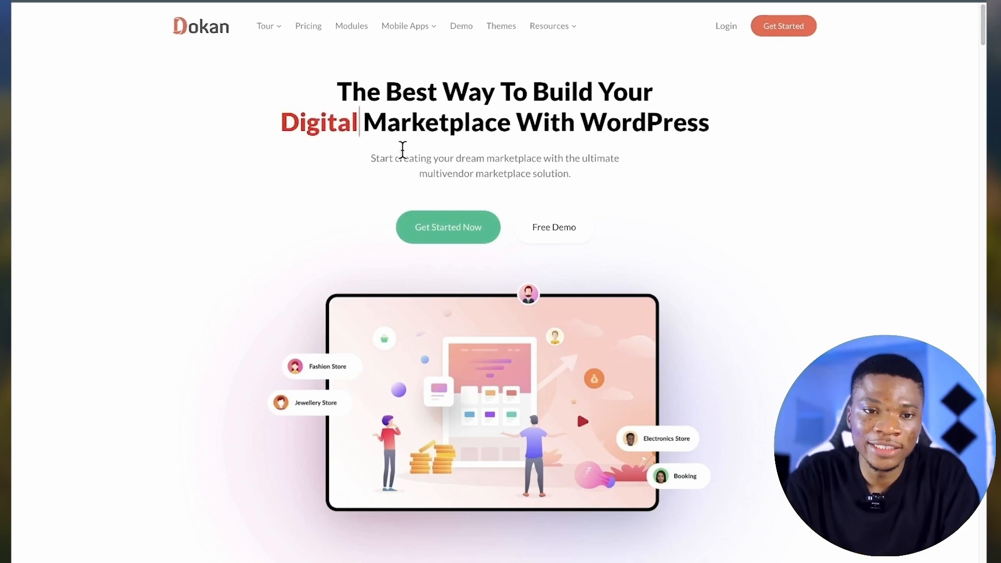
Step: View the Vendor and Customer previews in the Dokan Interface section of the Dokan homepage
scroll(457, 121, down, 1)
scroll(456, 121, up, 1)
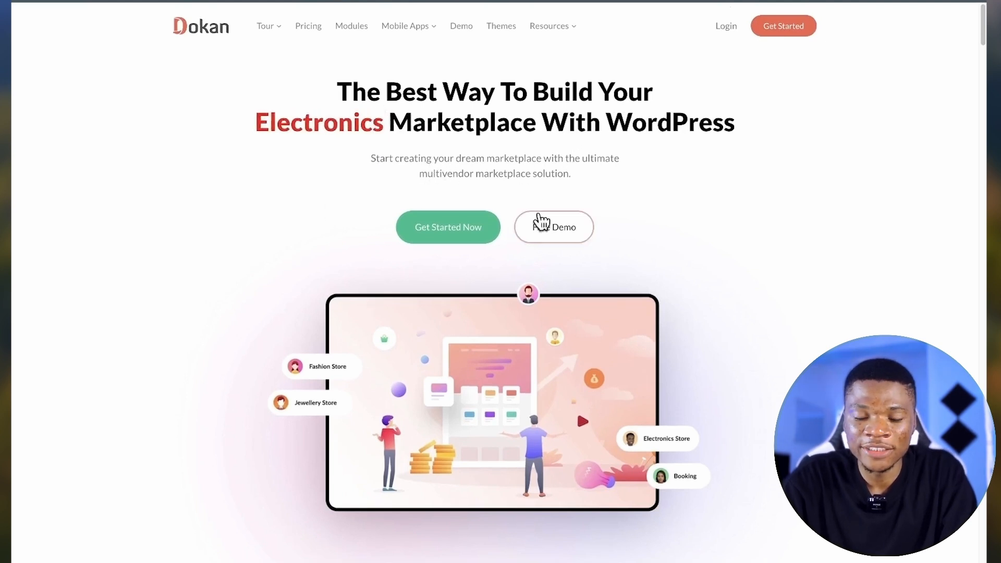
scroll(573, 222, down, 10)
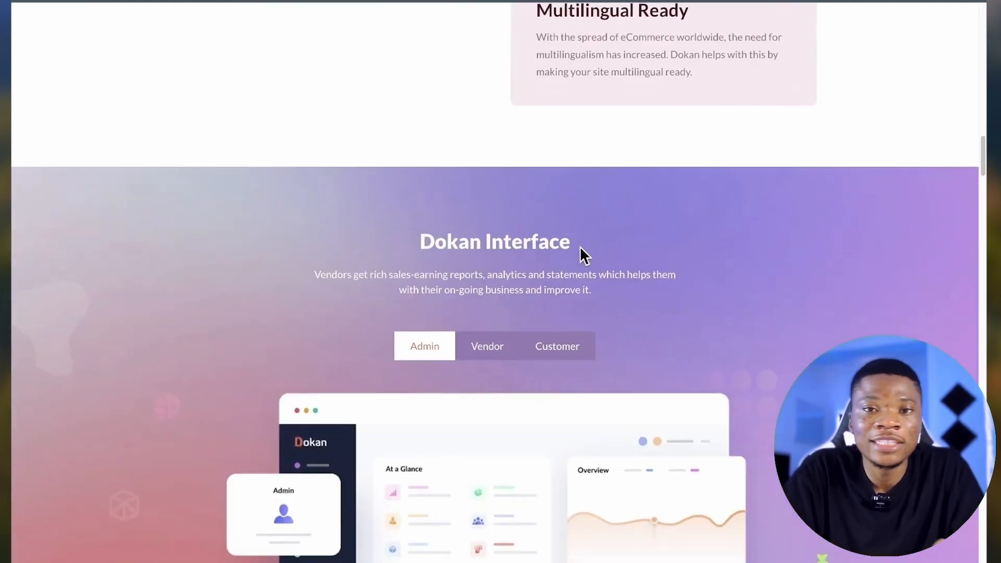
scroll(583, 246, down, 1)
scroll(583, 246, down, 3)
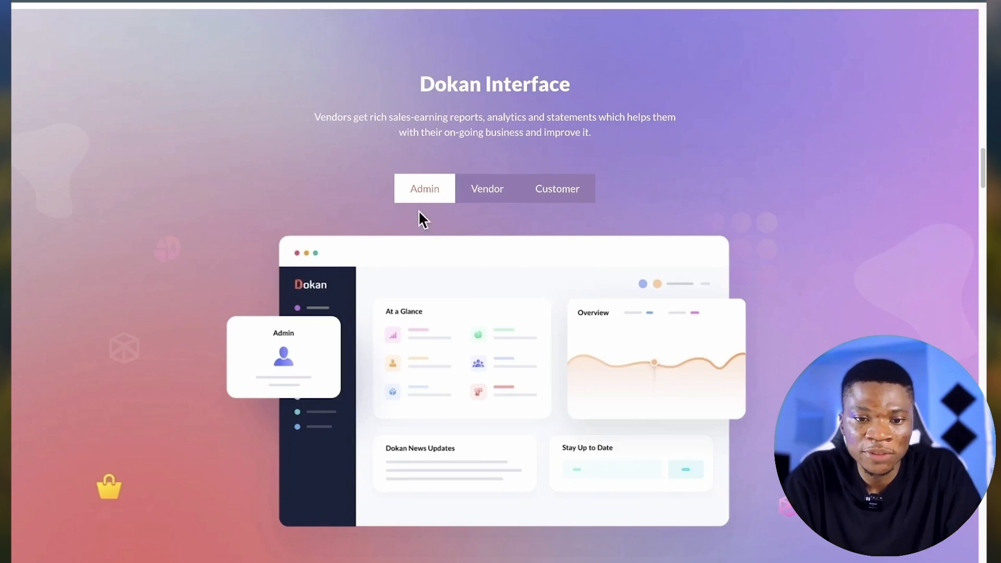
click(492, 189)
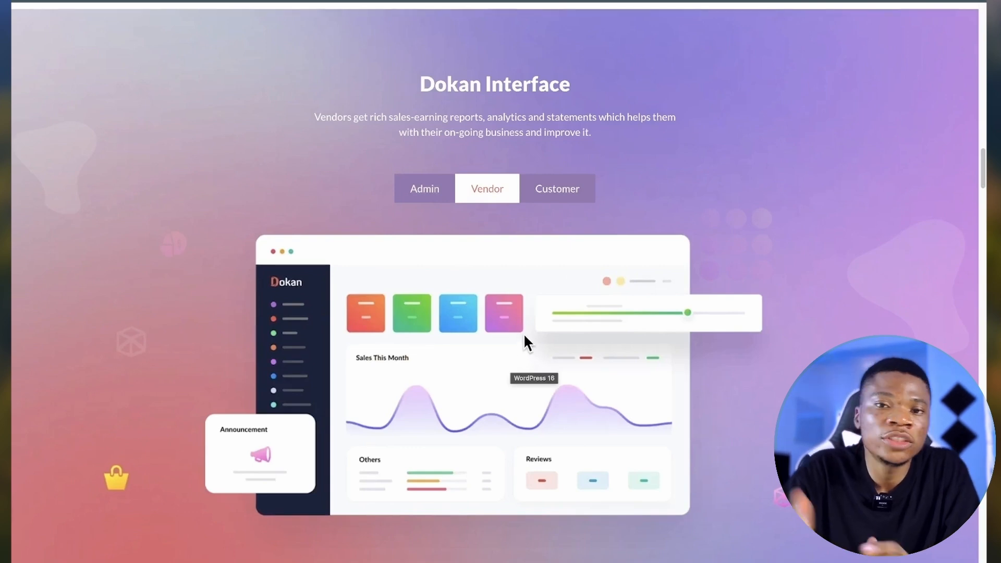
click(567, 192)
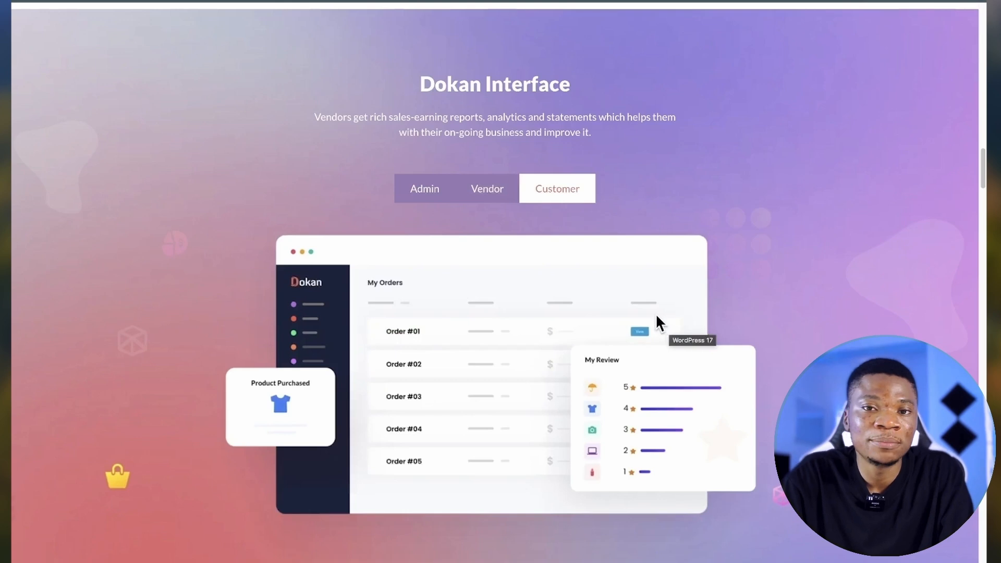
Step: Open the pricing page through Get Started Now and examine the Always Free plan's features
scroll(575, 215, up, 10)
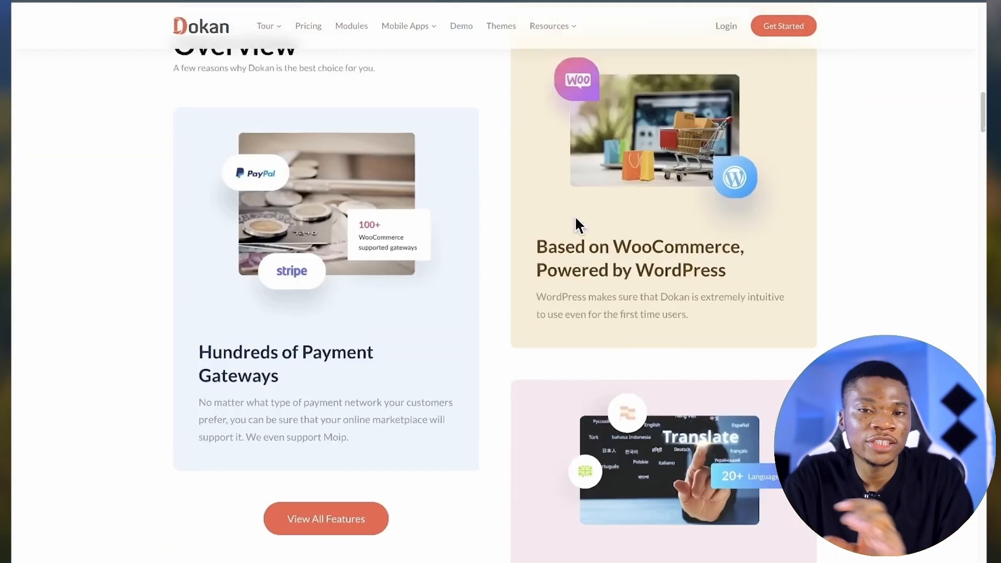
scroll(575, 215, up, 10)
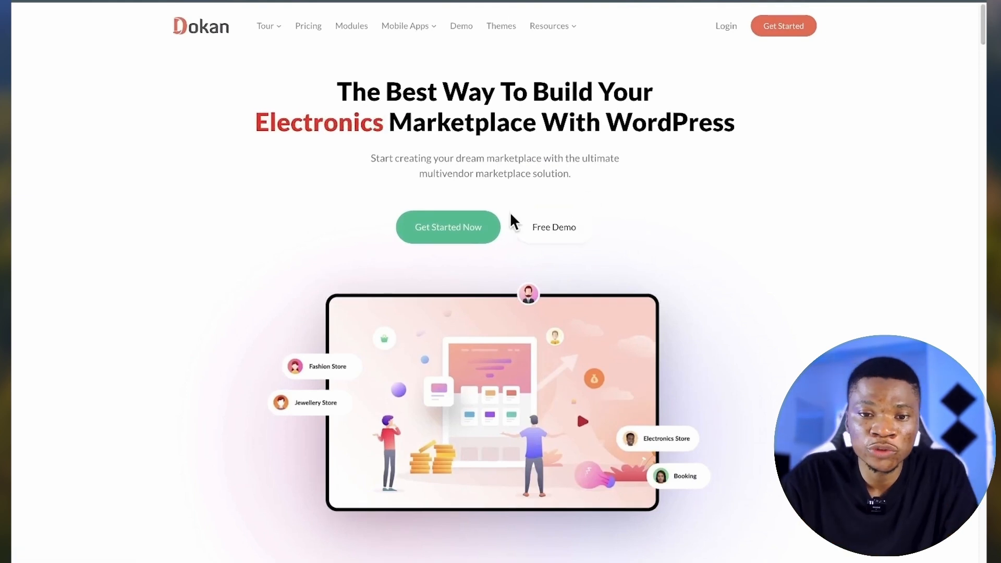
click(432, 233)
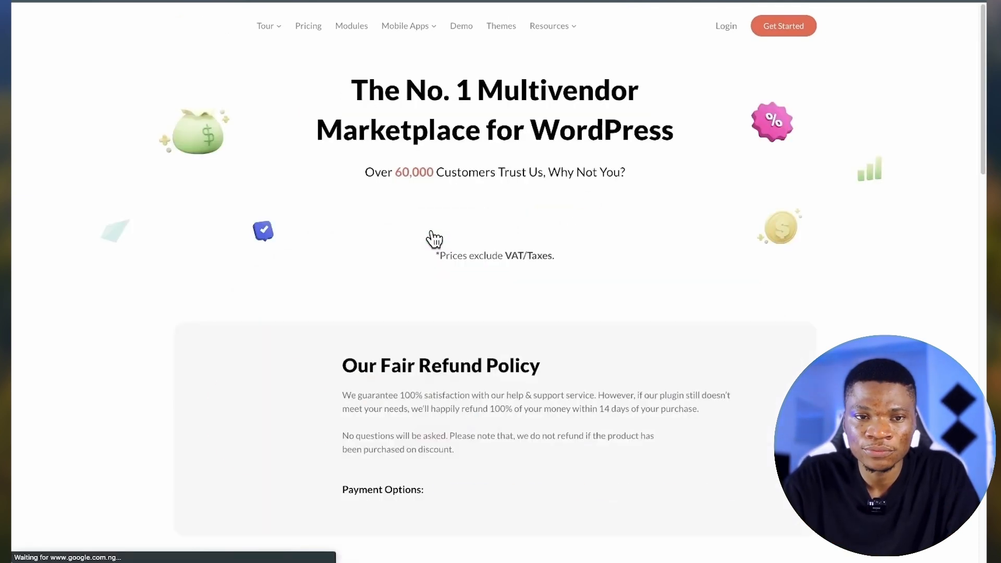
scroll(251, 340, down, 4)
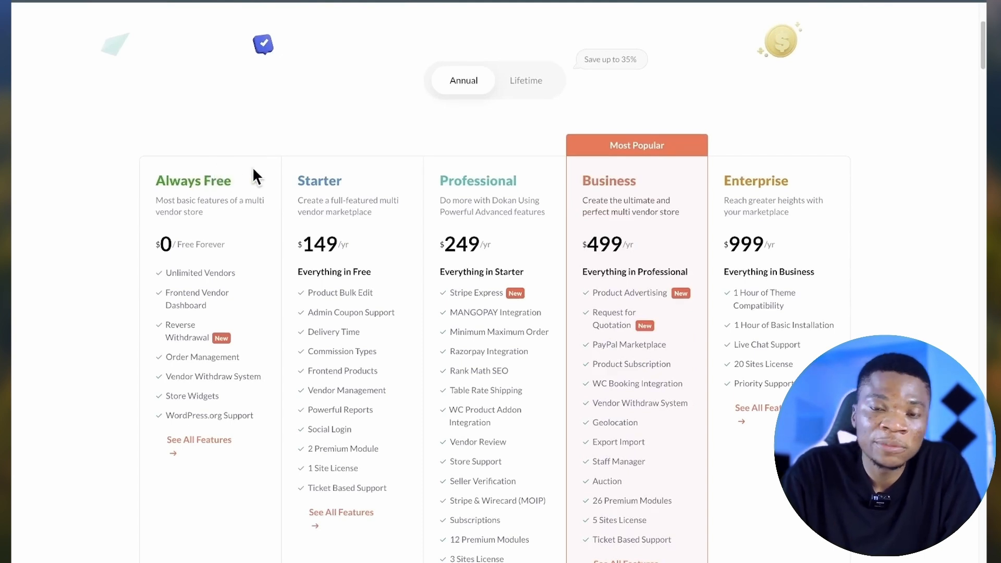
scroll(221, 241, up, 1)
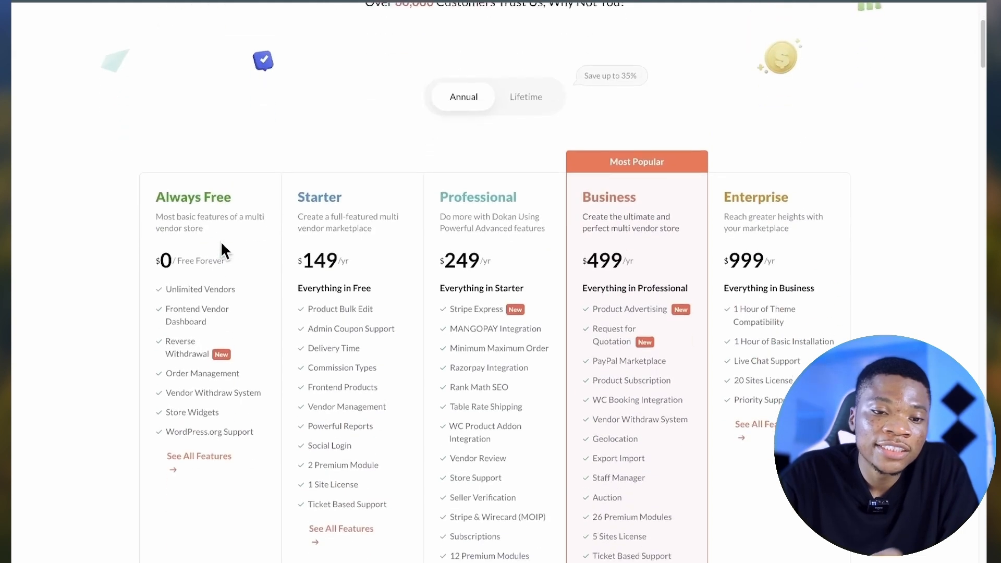
scroll(221, 241, down, 1)
scroll(220, 250, down, 1)
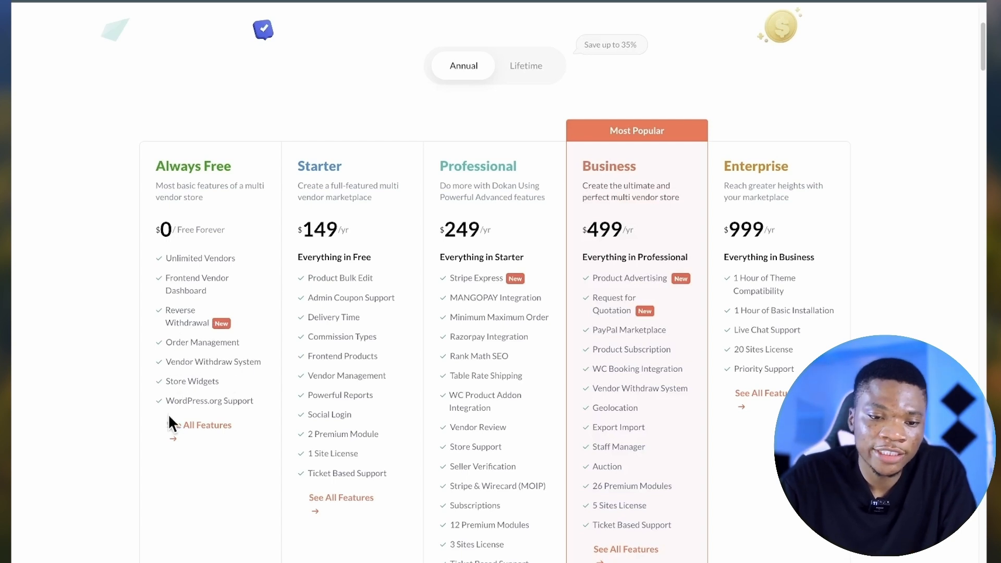
Step: Open the full feature comparison from the Always Free plan, review it, and return to the plan cards
click(221, 424)
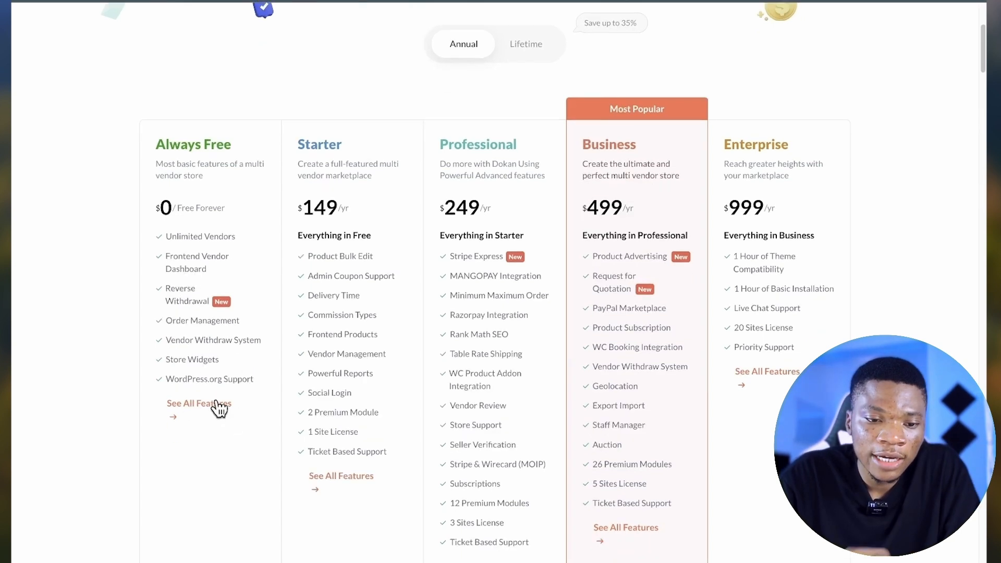
scroll(217, 398, down, 15)
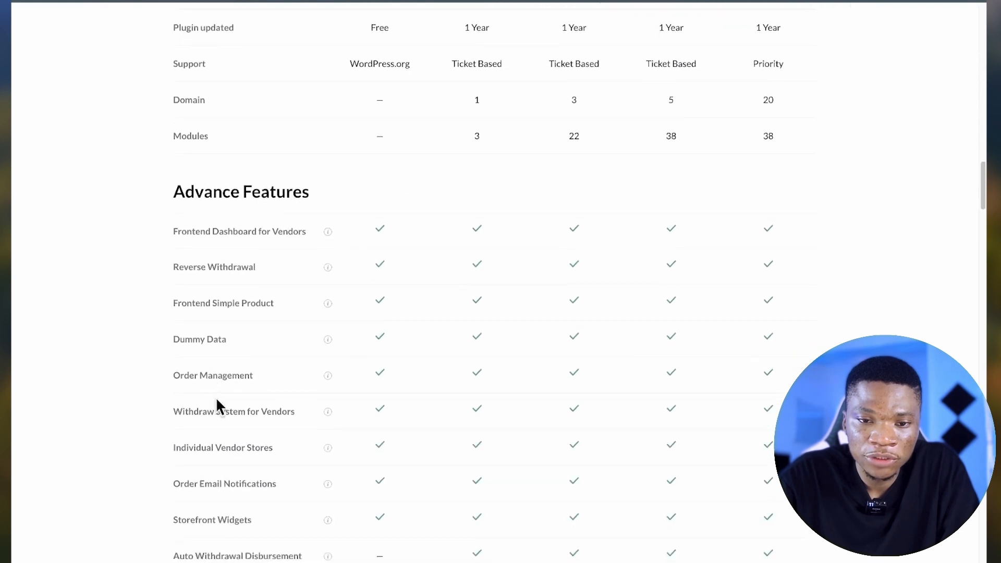
scroll(217, 399, down, 3)
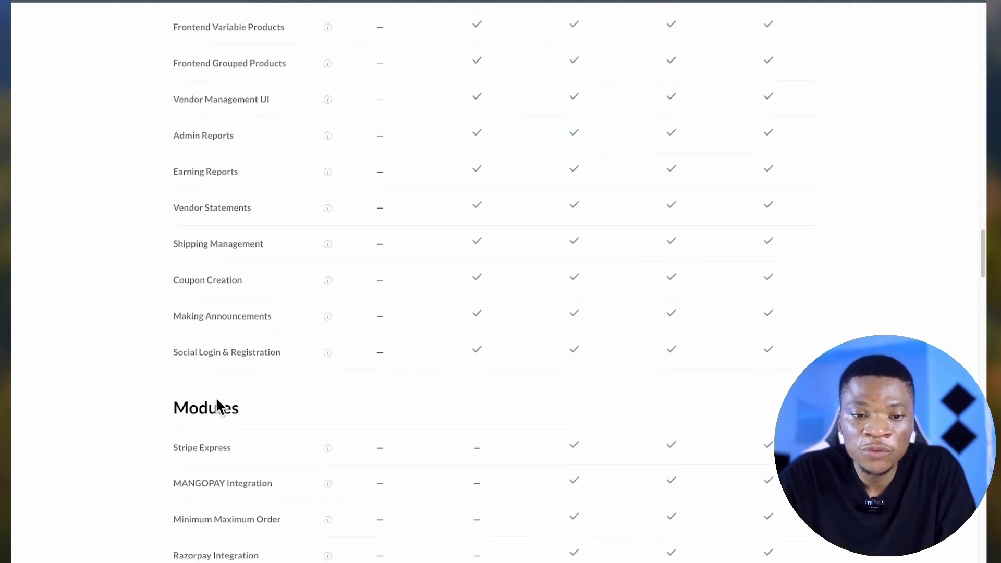
scroll(217, 399, up, 15)
scroll(216, 400, up, 20)
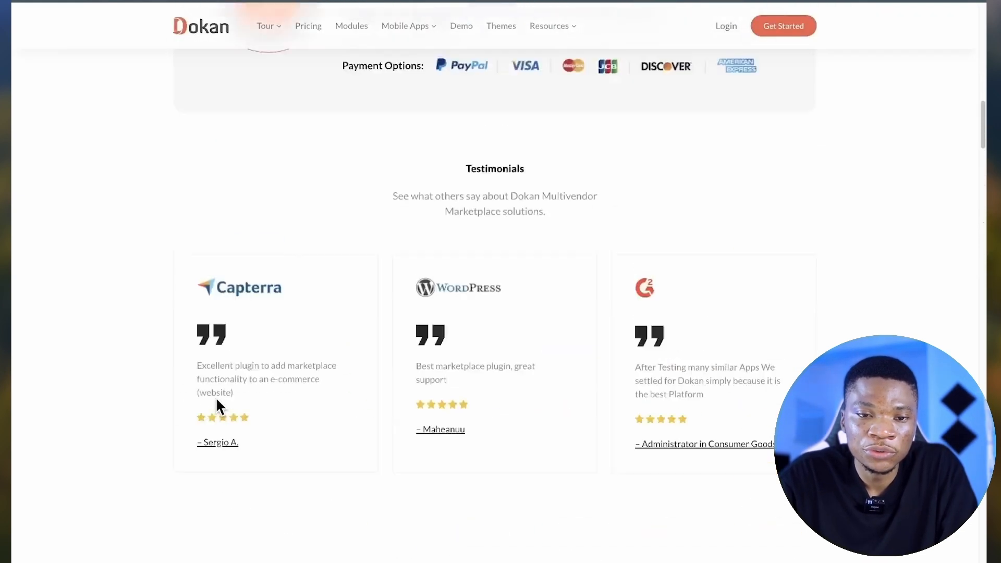
scroll(217, 401, down, 2)
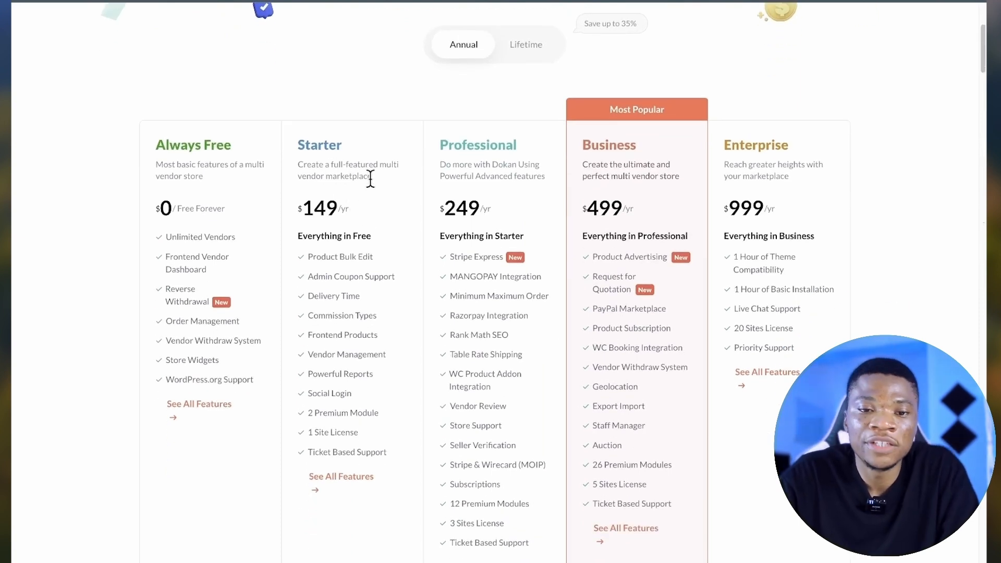
Step: Compare the annual prices and features of the Starter, Professional, Business and Enterprise plans
scroll(365, 193, down, 1)
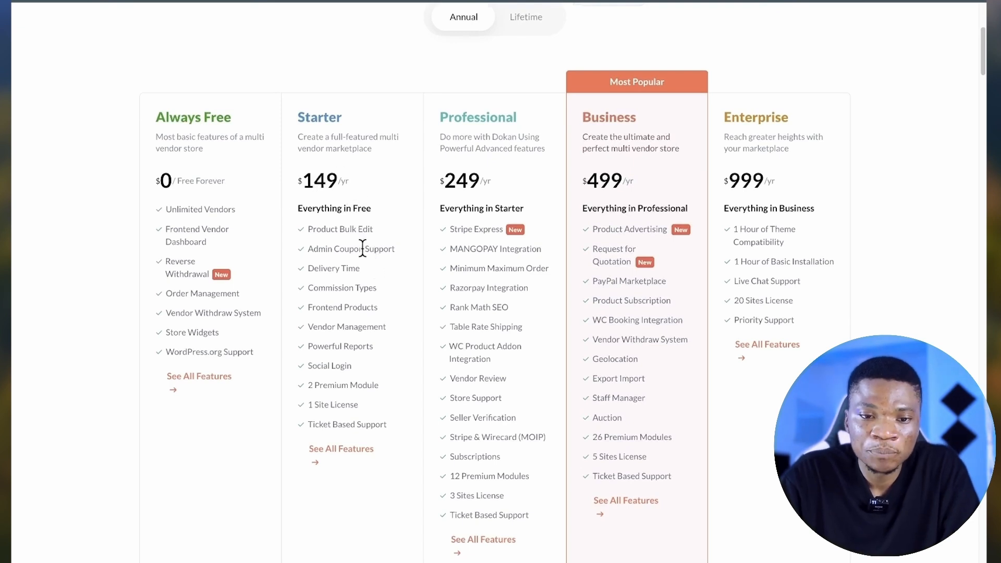
scroll(360, 237, down, 1)
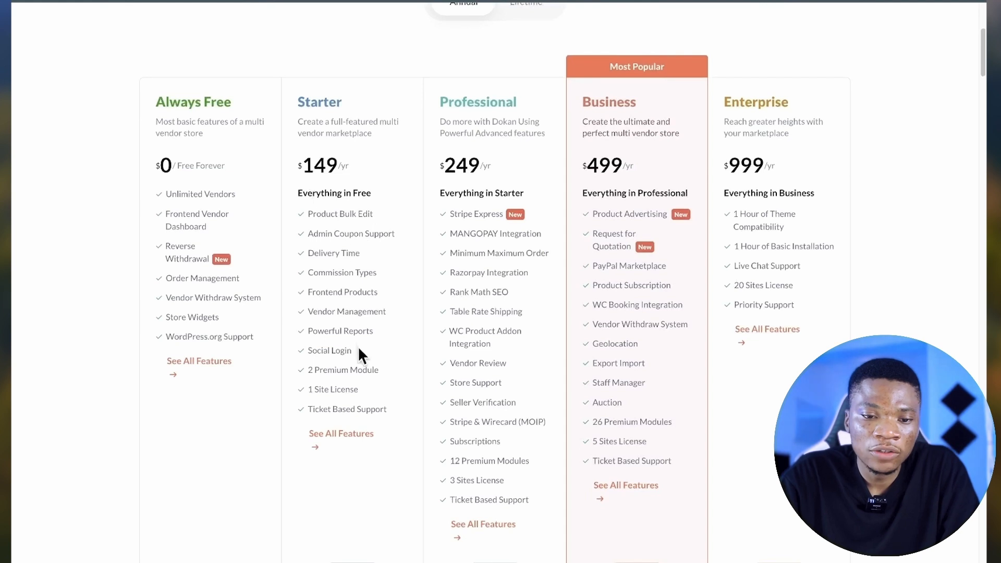
scroll(362, 364, up, 4)
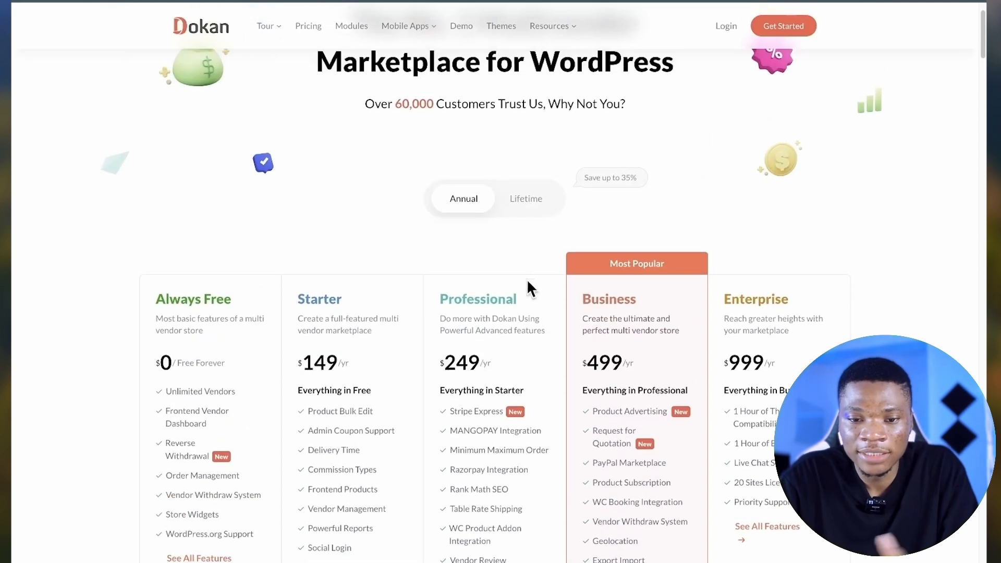
scroll(646, 212, down, 2)
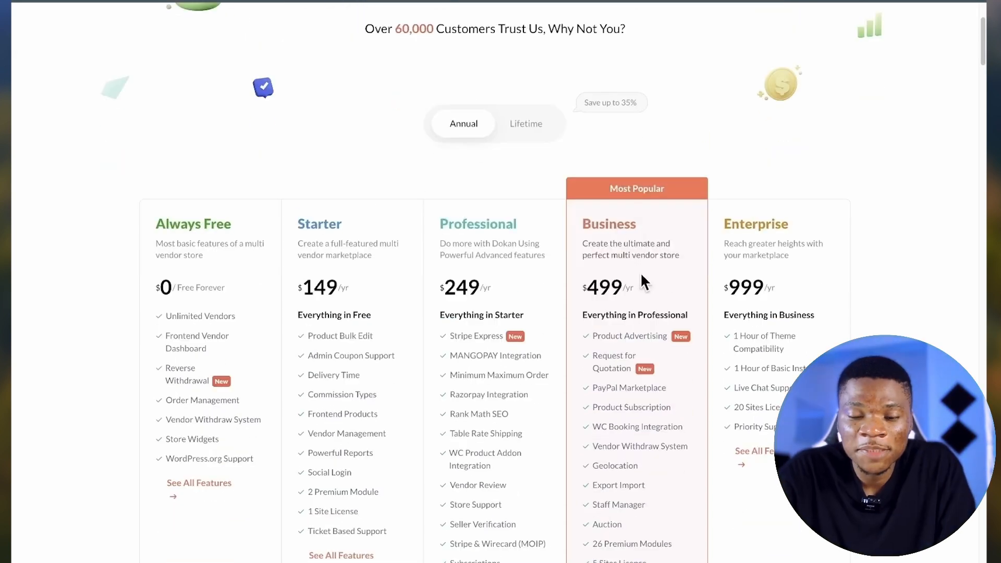
scroll(648, 282, down, 3)
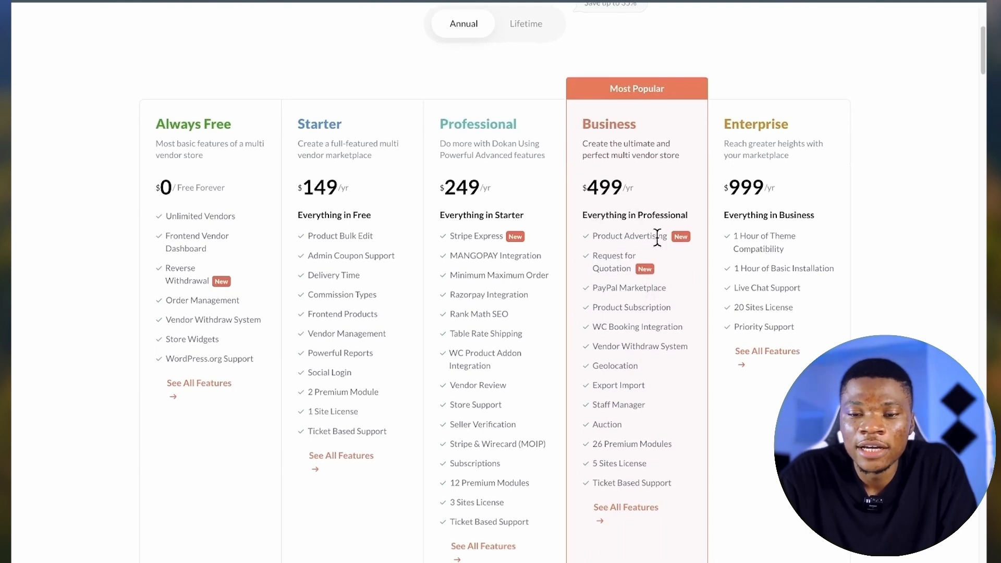
scroll(657, 238, down, 1)
scroll(585, 170, up, 2)
drag(584, 169, 633, 176)
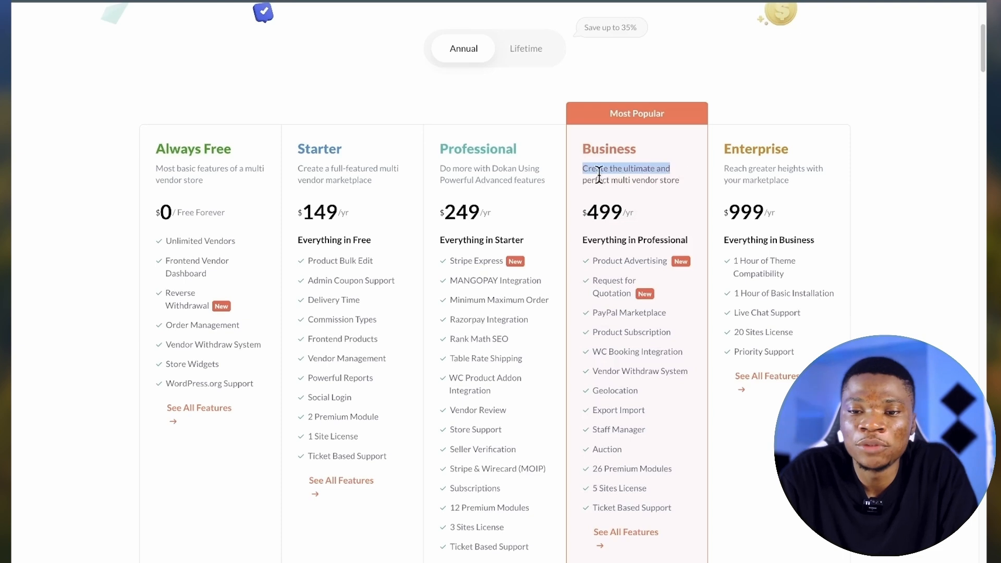
click(667, 185)
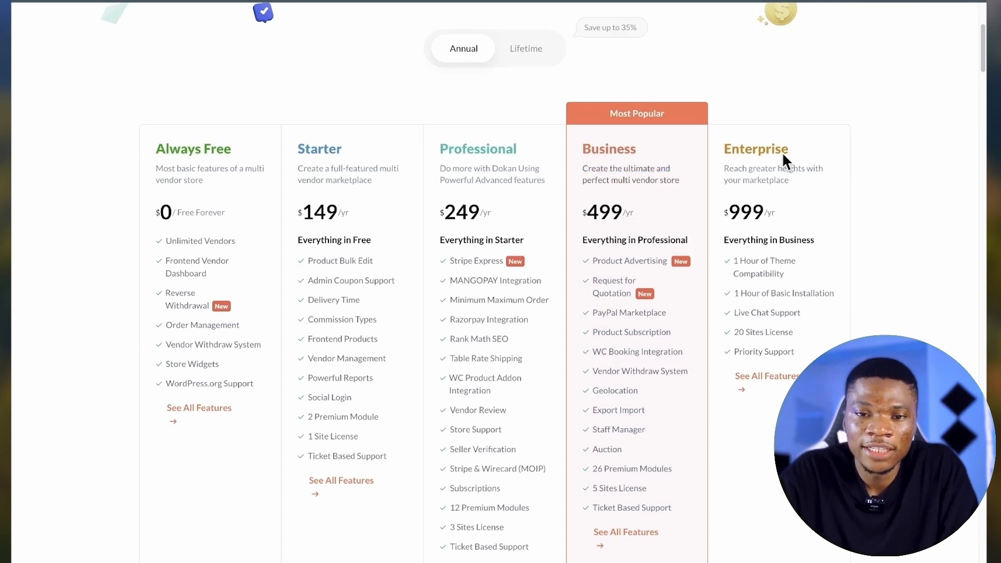
Step: Switch the plan pricing to Lifetime and review the one-time prices of the plans
click(526, 48)
scroll(496, 349, down, 3)
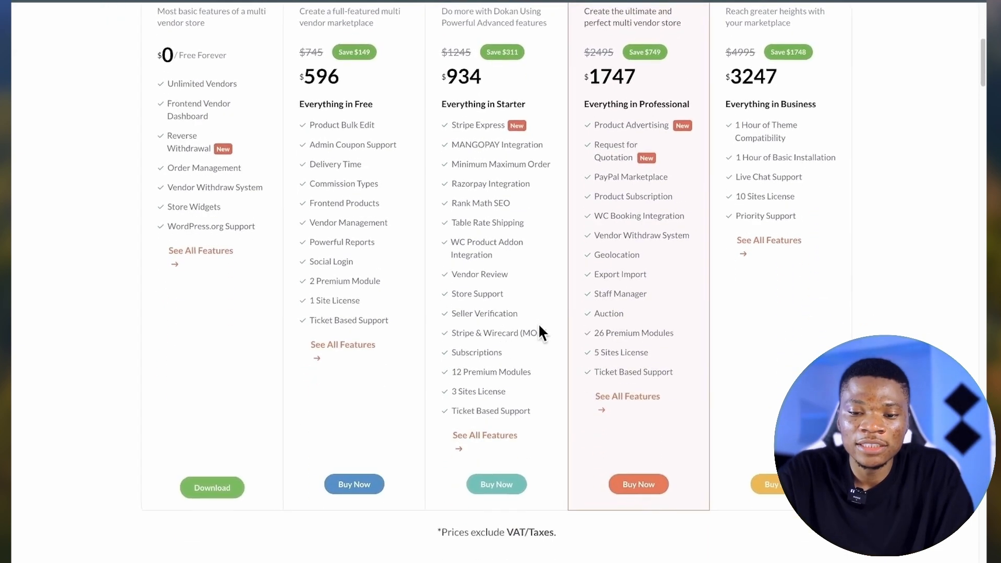
scroll(538, 324, down, 1)
scroll(538, 323, down, 1)
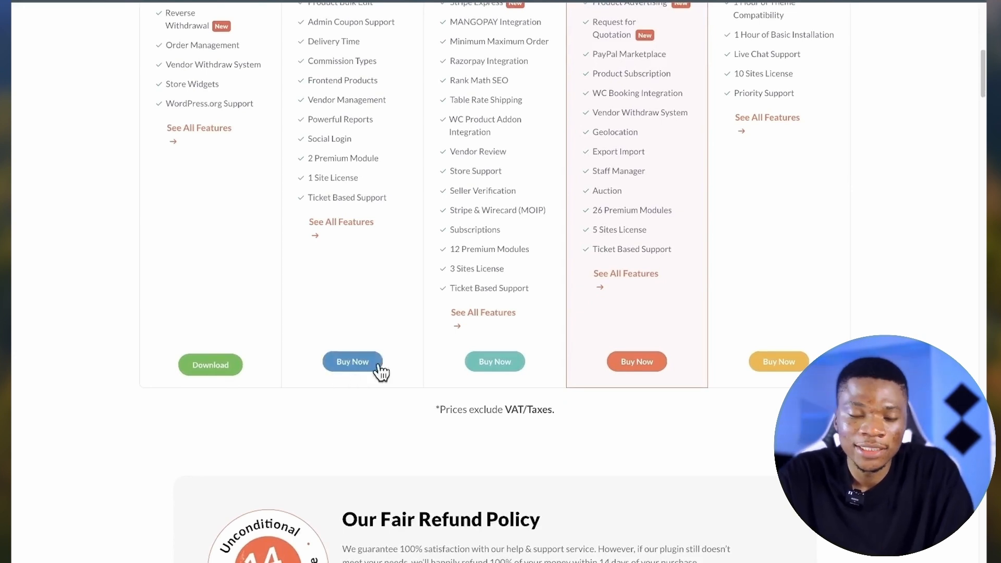
Step: Download the Dokan Lite plugin zip from the Always Free plan
scroll(344, 373, up, 1)
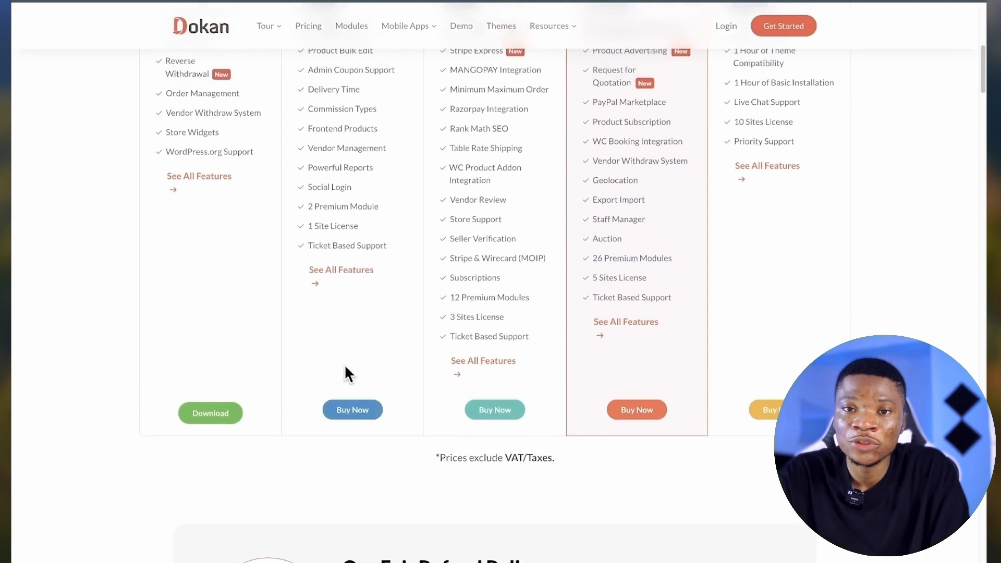
scroll(346, 368, up, 1)
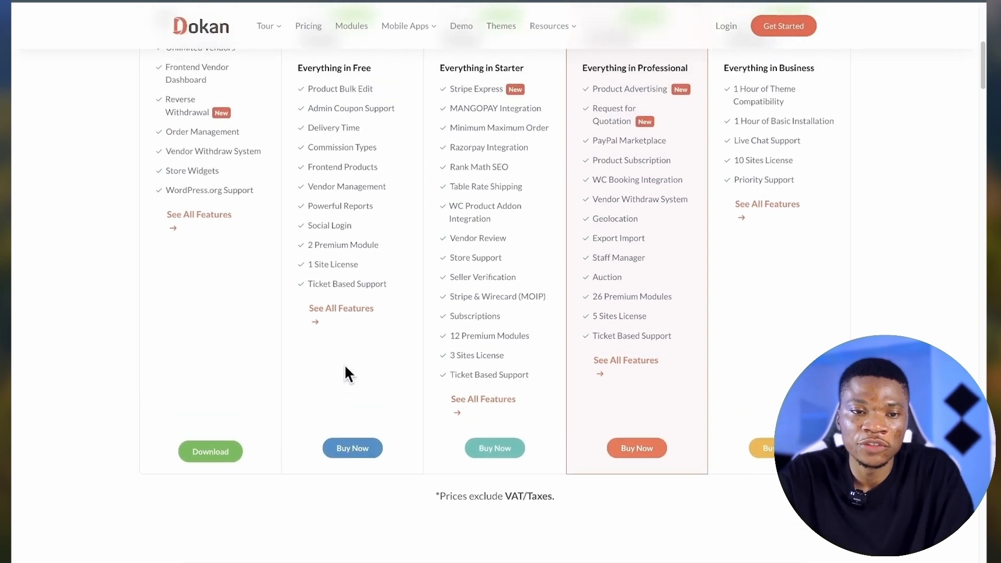
click(218, 458)
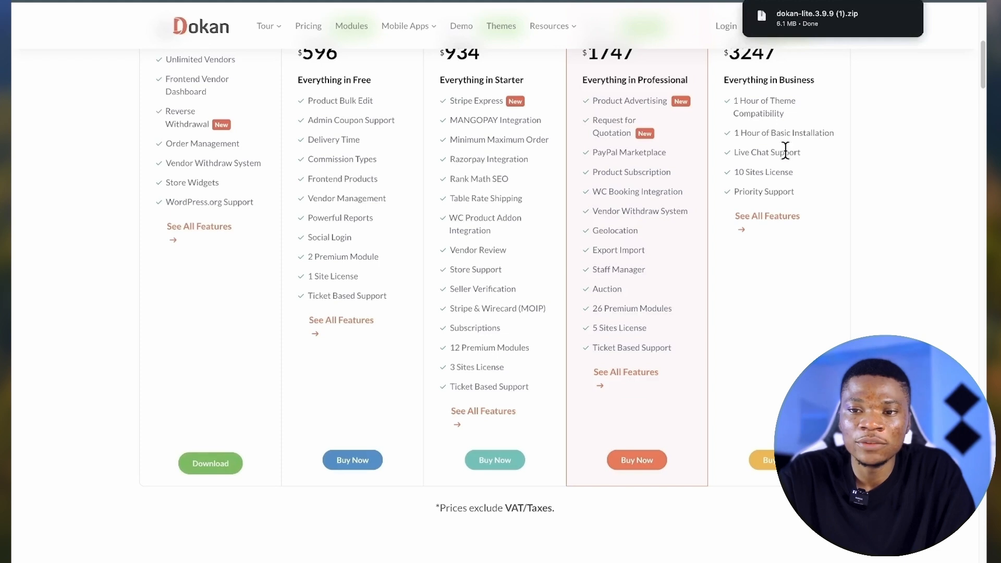
Step: Open the Dokan Compatible Themes page and look through the weDevs and third-party themes
scroll(880, 126, up, 7)
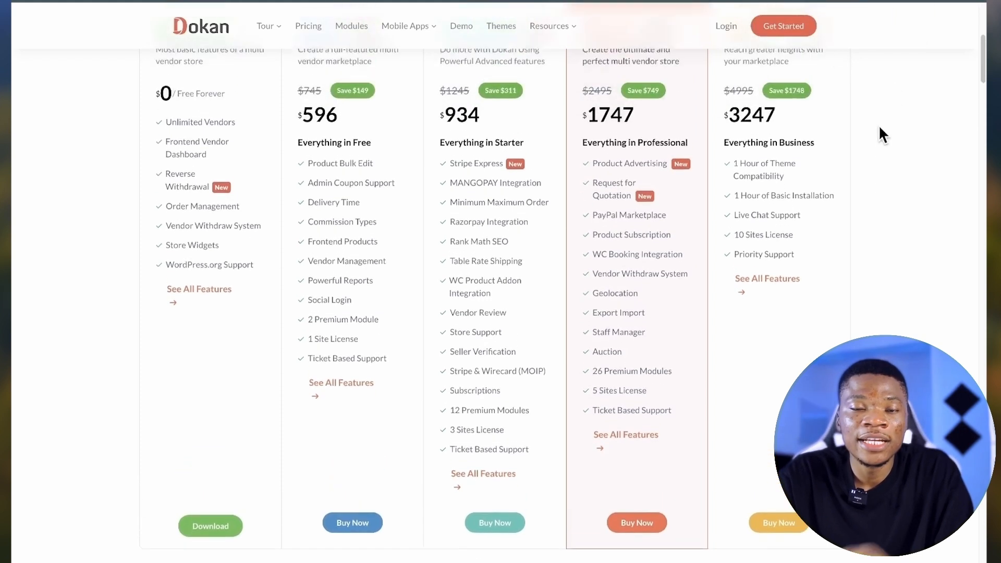
scroll(880, 127, up, 1)
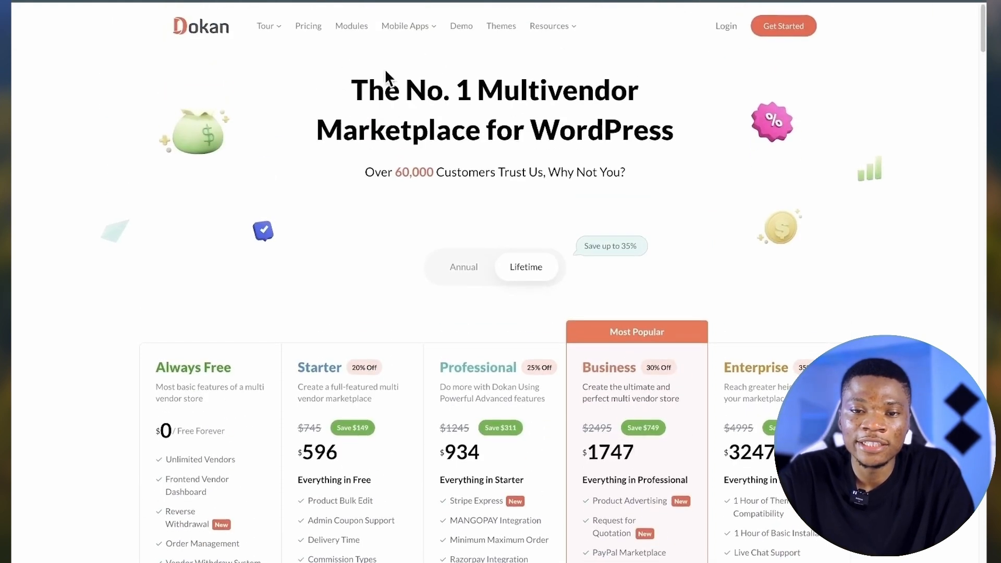
click(499, 30)
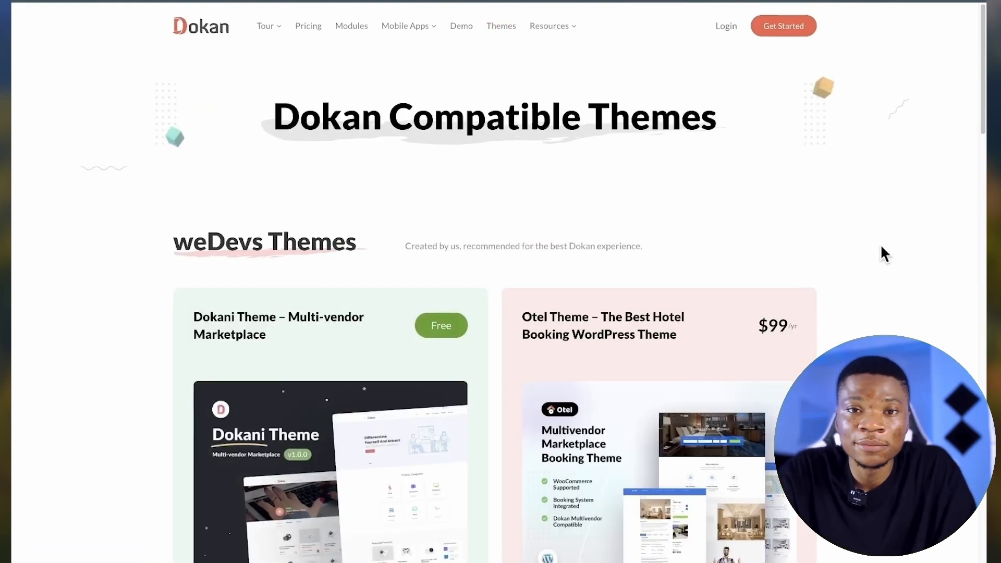
scroll(880, 243, down, 2)
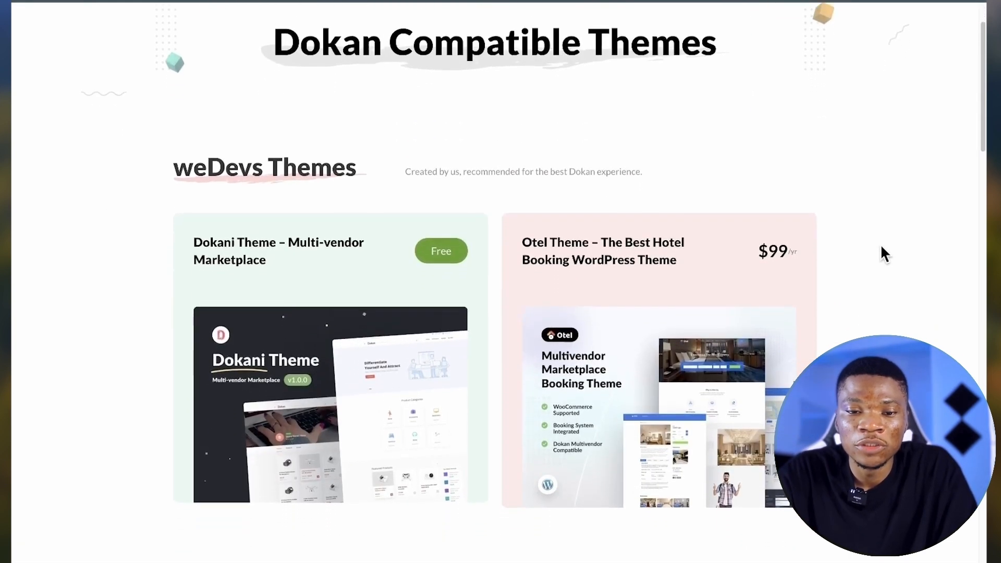
mouse_move(325, 261)
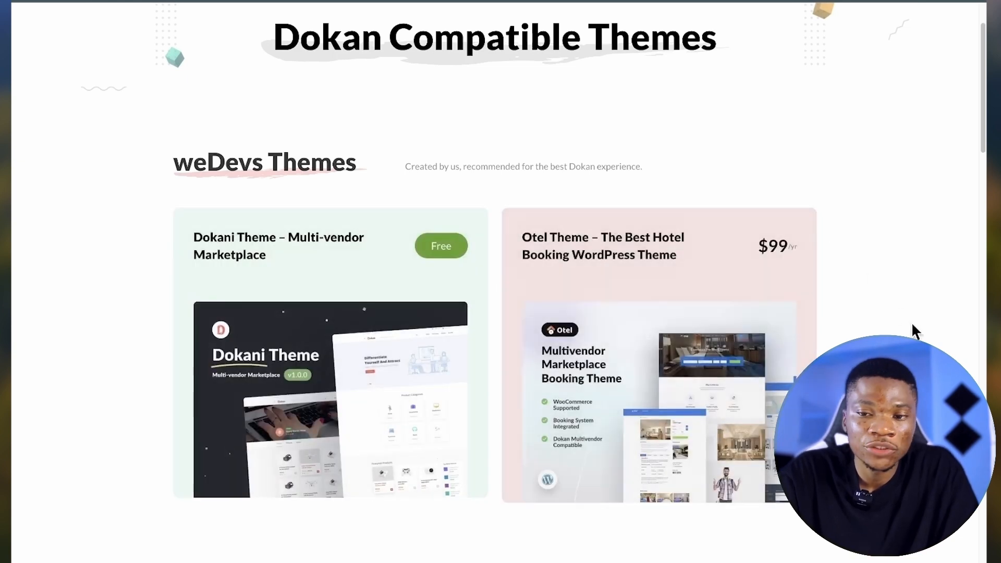
scroll(912, 331, down, 1)
mouse_move(766, 266)
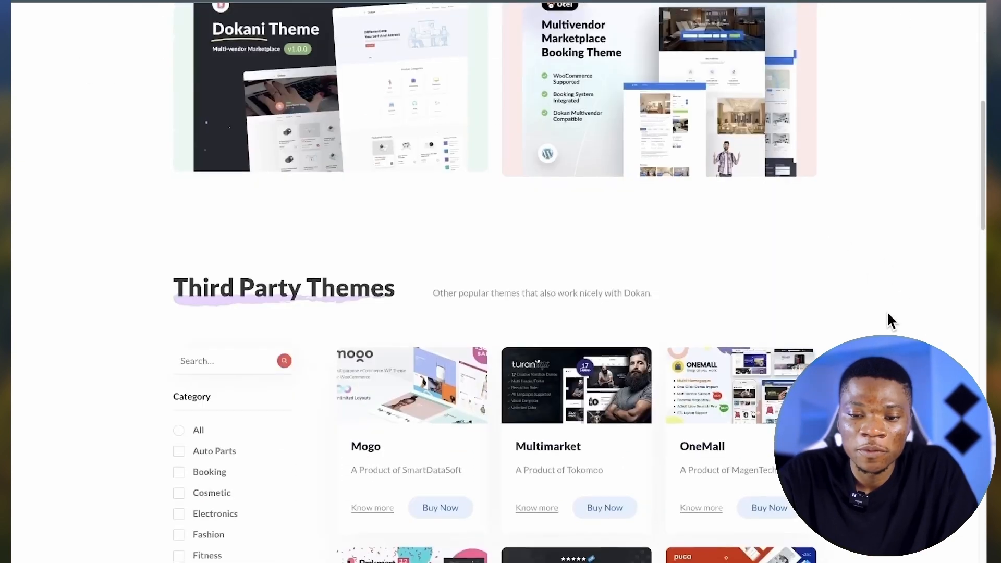
Step: Look through the third-party themes, open the details of the free Dokani theme and download it
scroll(886, 311, down, 7)
scroll(887, 310, down, 2)
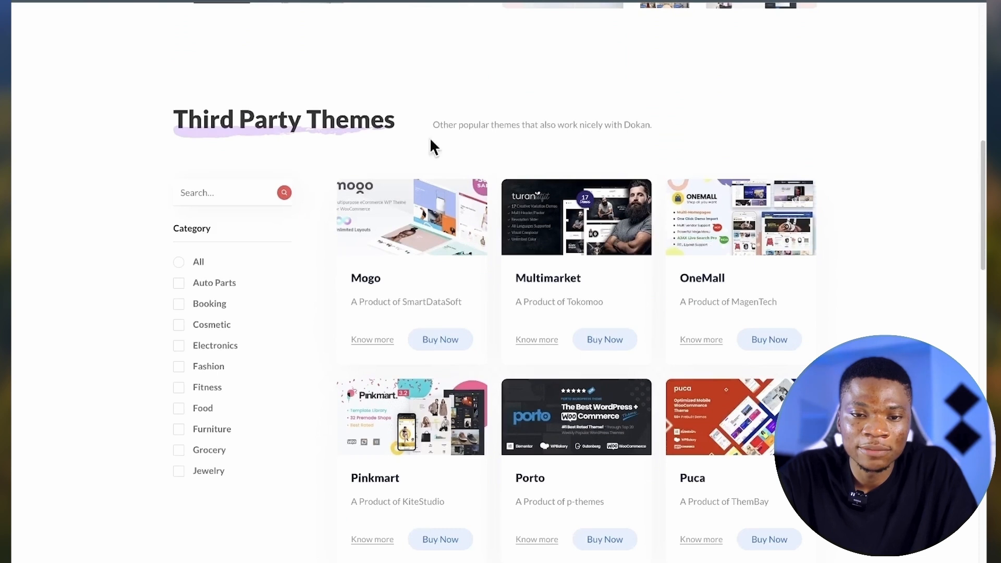
scroll(659, 300, down, 7)
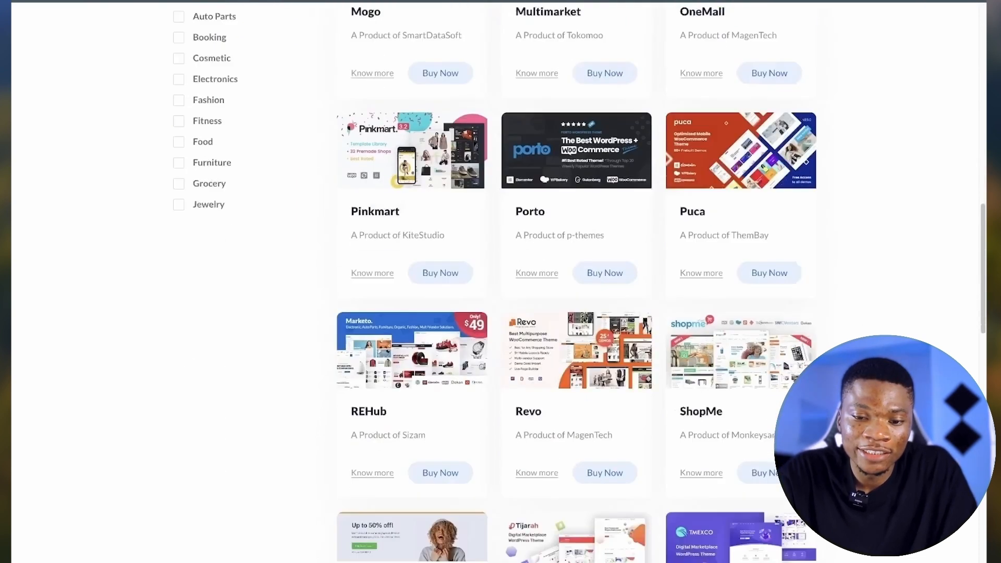
scroll(659, 300, up, 15)
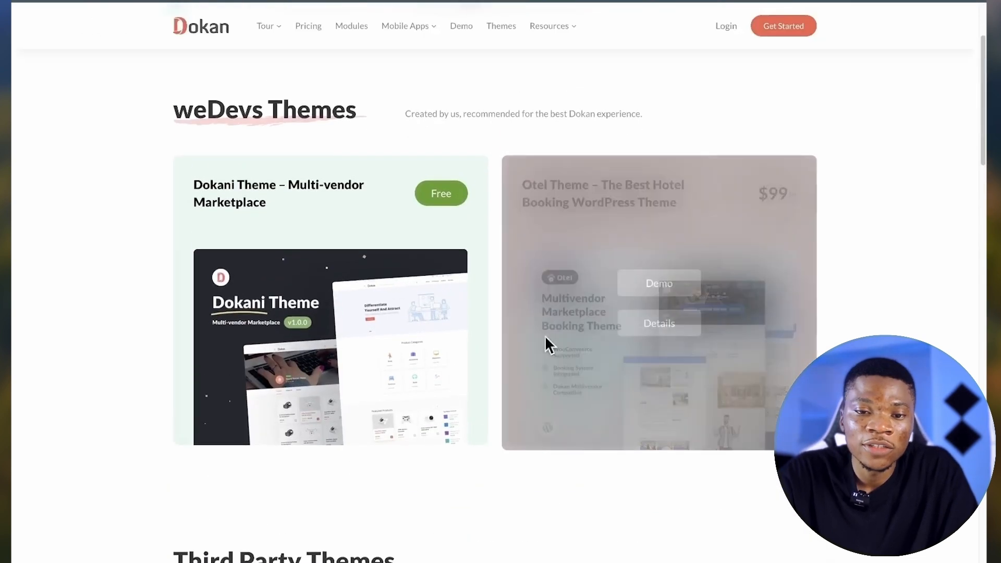
mouse_move(329, 337)
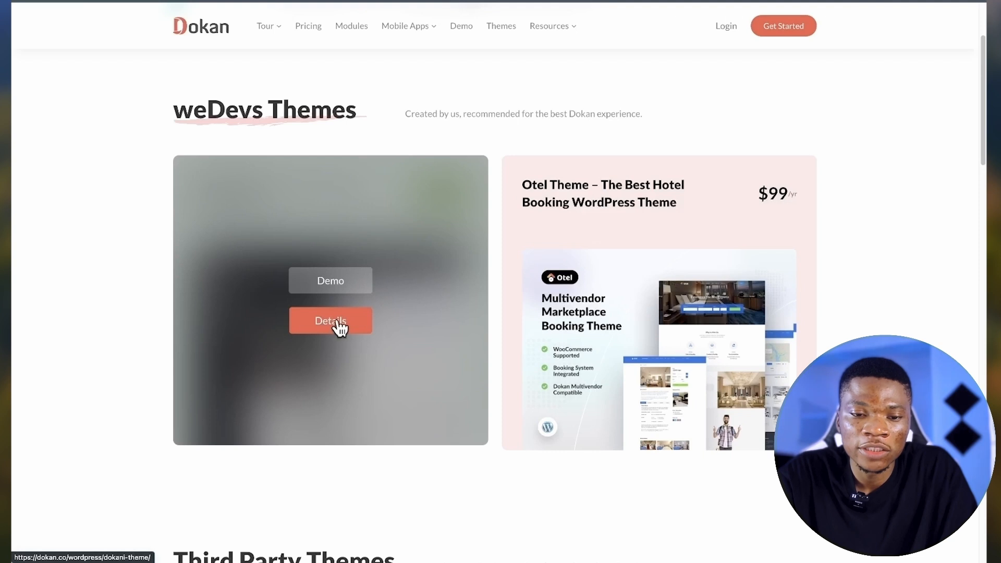
click(327, 327)
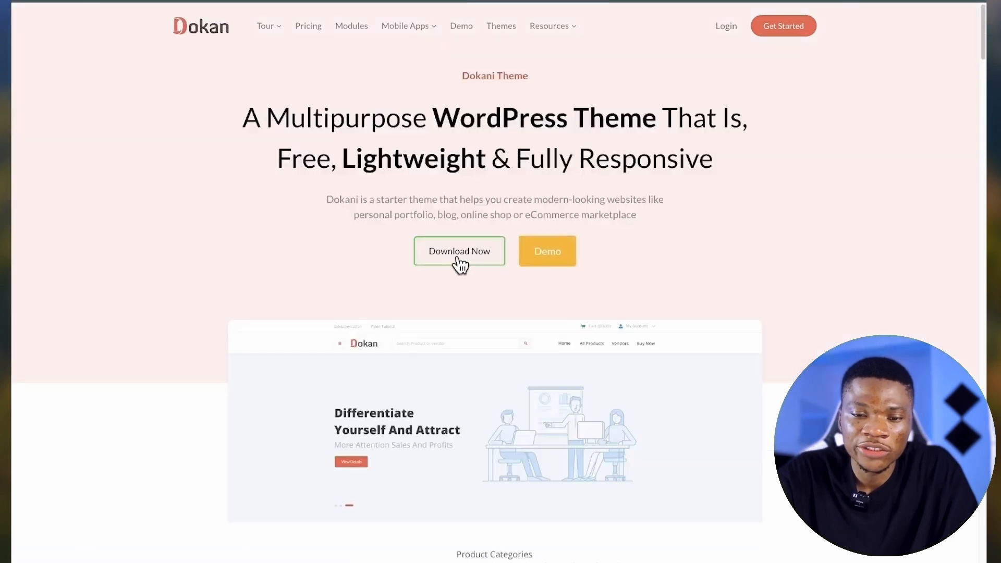
click(455, 259)
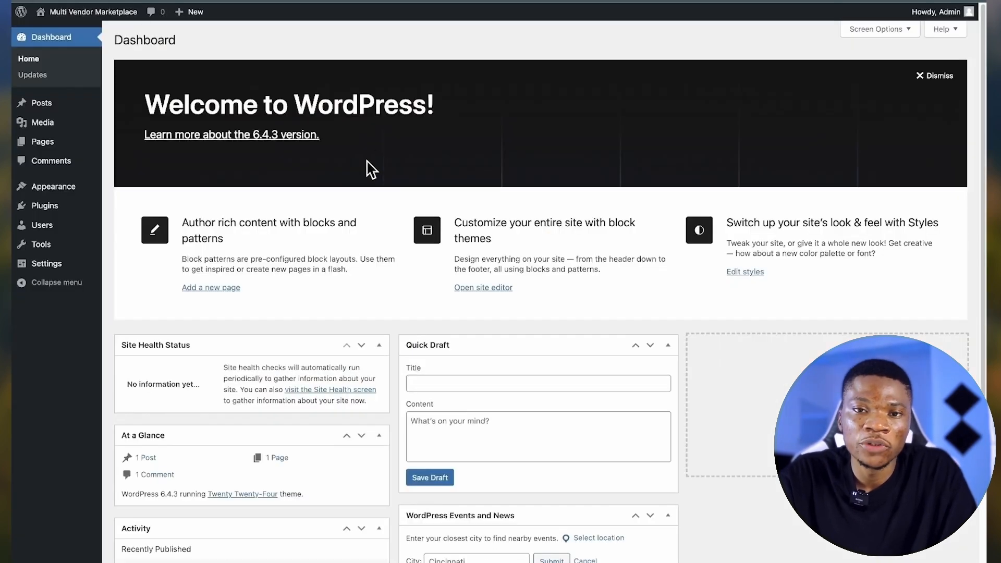
Step: Open the Multi Vendor Marketplace site's front end in a new tab and look over its homepage
mouse_move(64, 16)
right_click(66, 40)
click(99, 41)
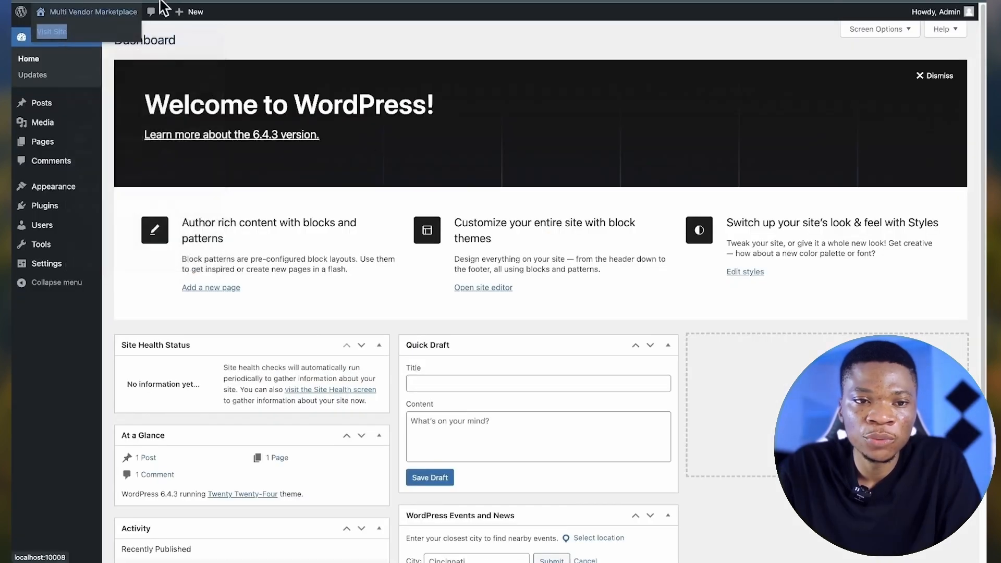
key(ctrl+Tab)
scroll(494, 263, down, 6)
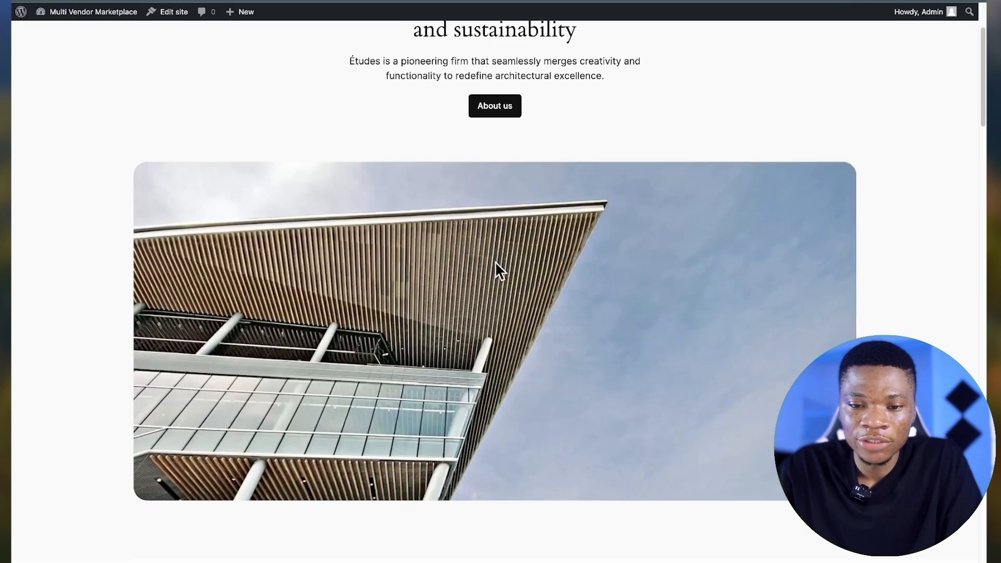
scroll(495, 261, down, 2)
scroll(496, 262, up, 8)
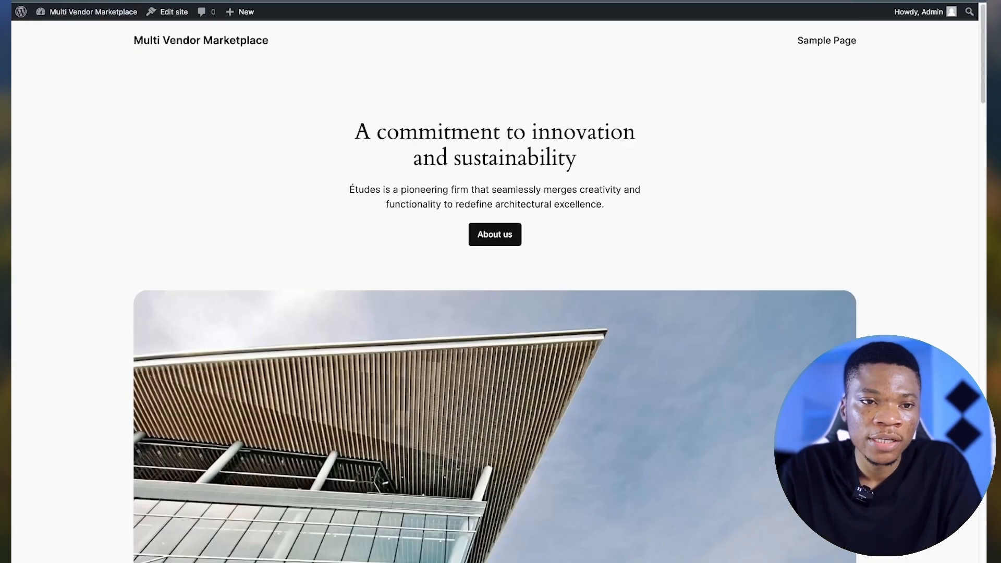
Step: Return to the WordPress dashboard, then install the Dokani theme from dokani-develop.zip and activate it
key(ctrl+shift+Tab)
scroll(528, 368, down, 2)
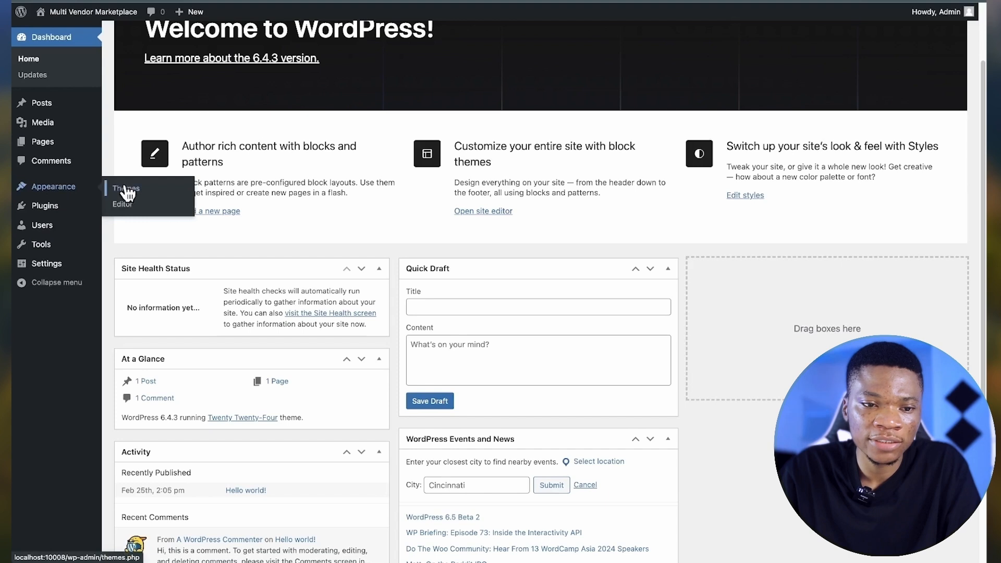
click(125, 190)
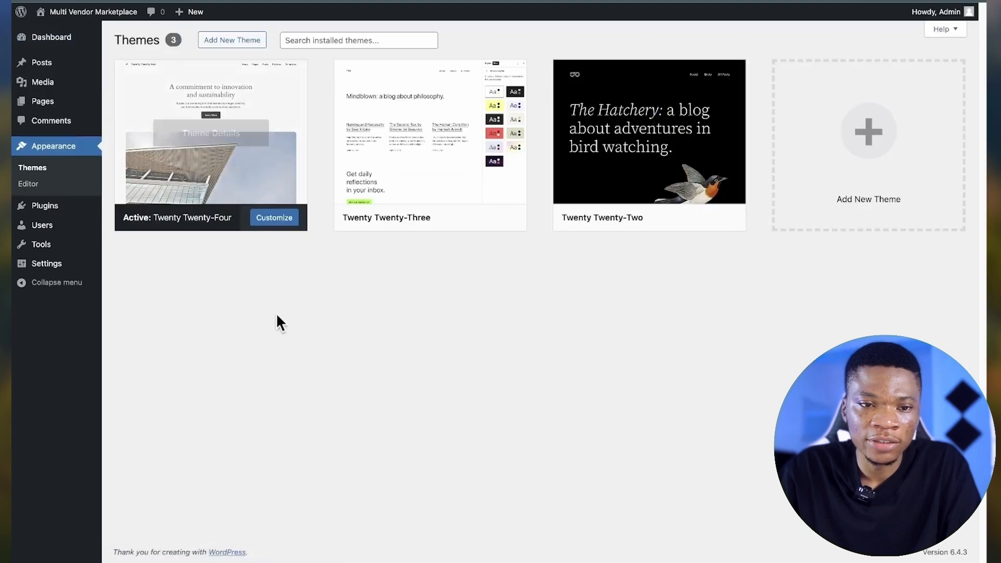
click(246, 43)
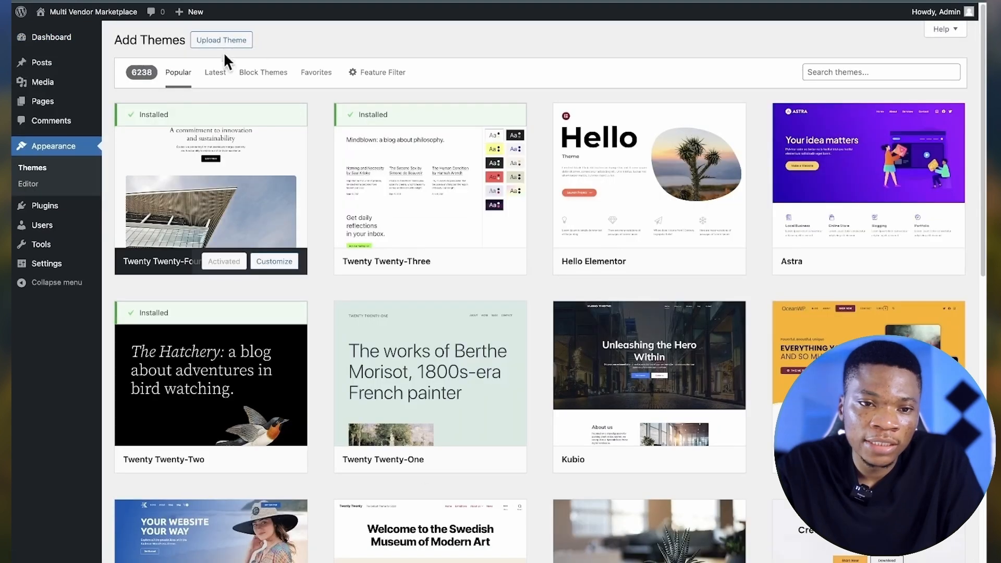
click(230, 43)
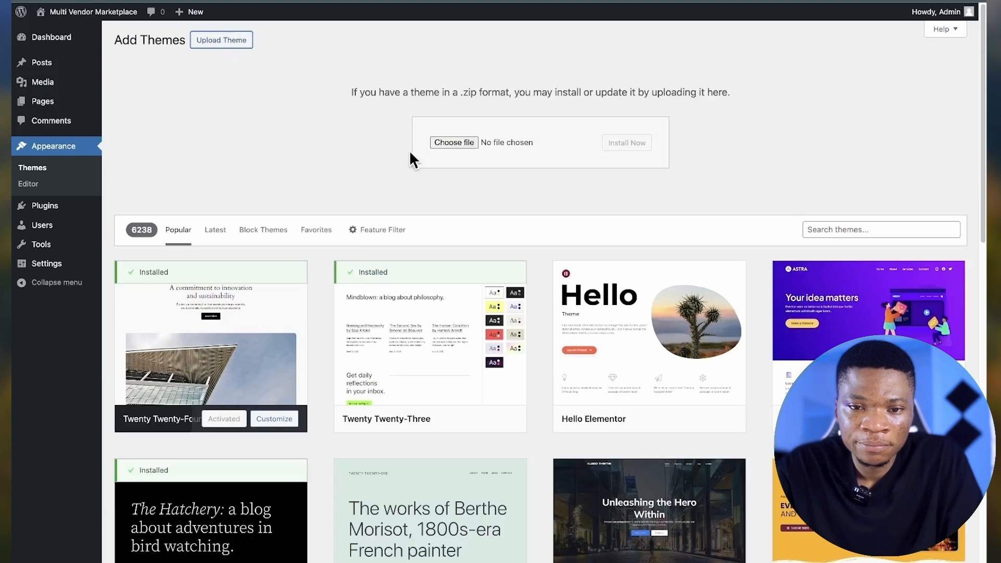
click(462, 140)
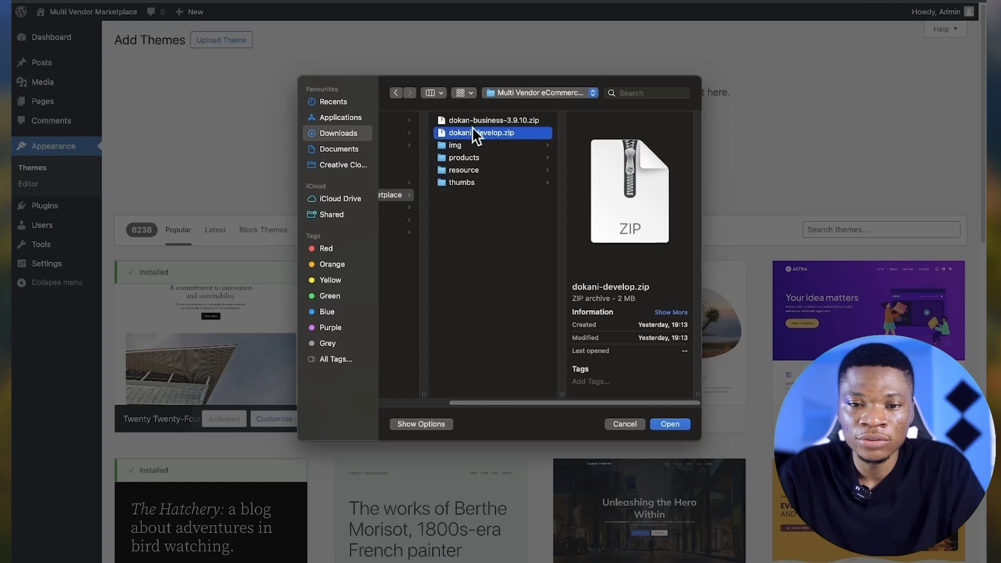
click(670, 424)
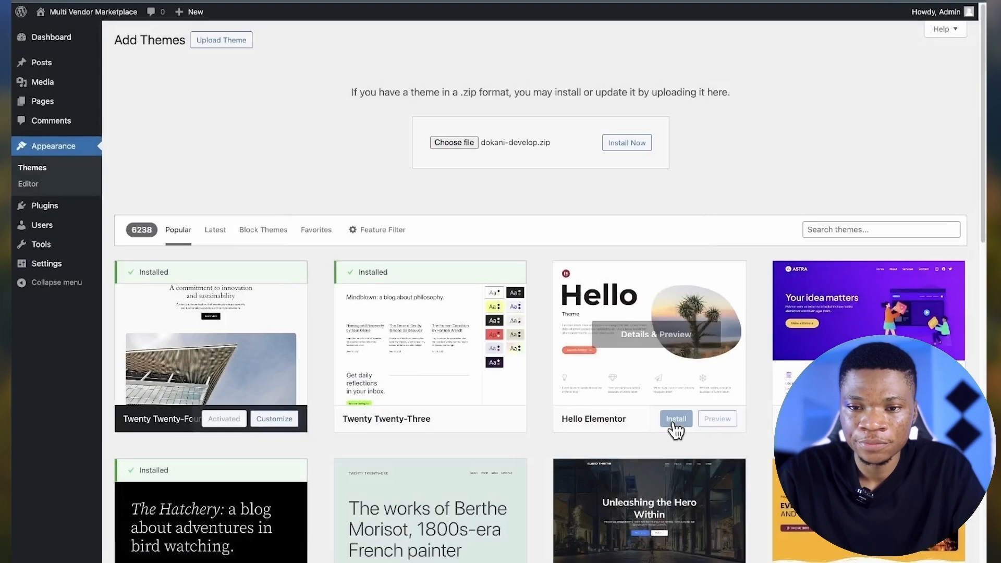
click(624, 146)
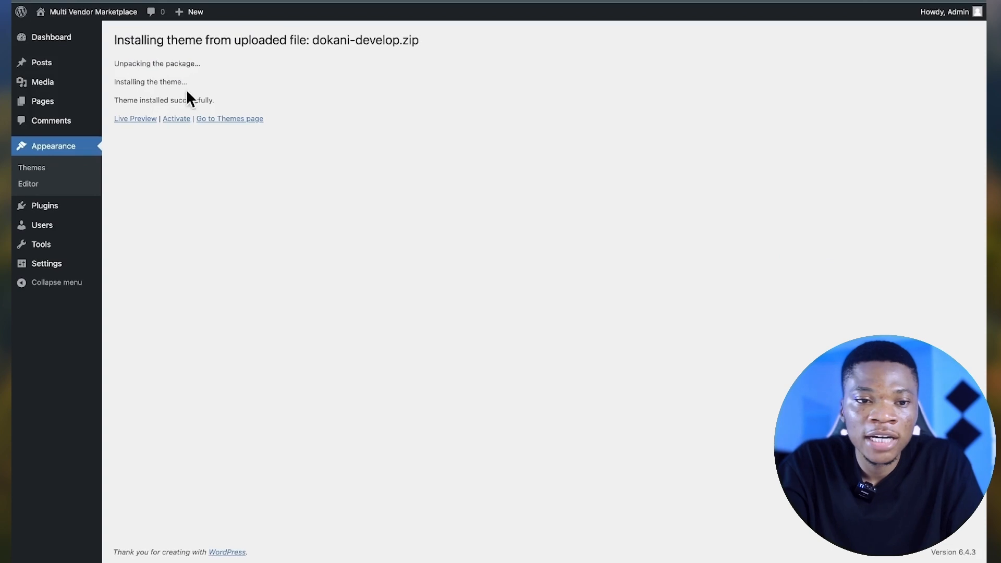
click(171, 123)
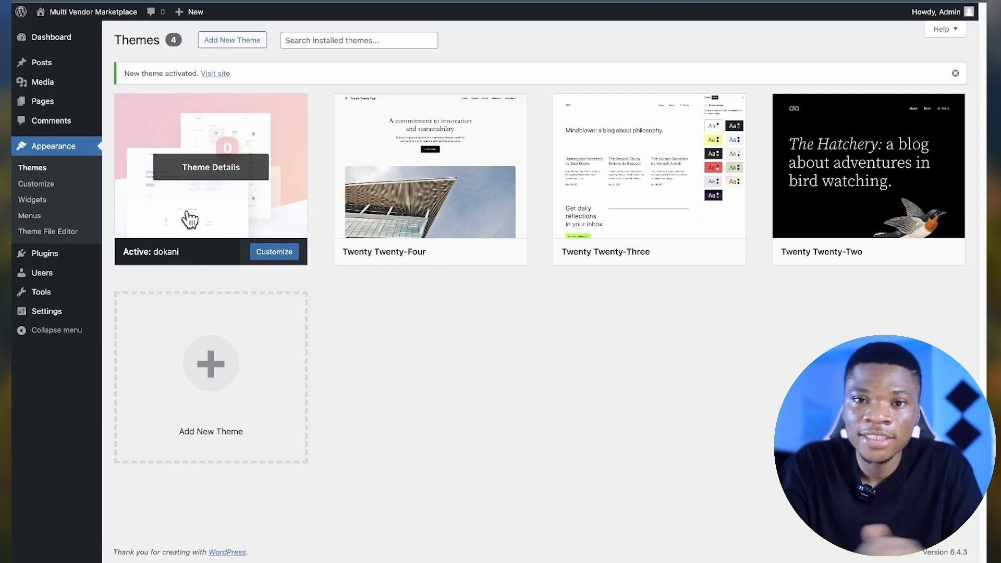
Step: Install the Dokan Pro plugin from dokan-business-3.9.10.zip and activate it
mouse_move(45, 257)
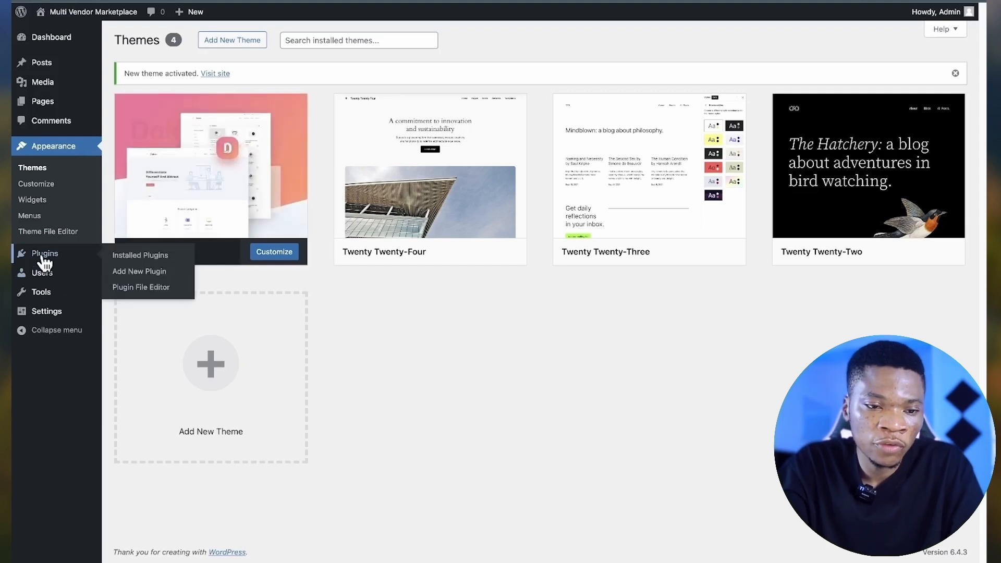
click(149, 273)
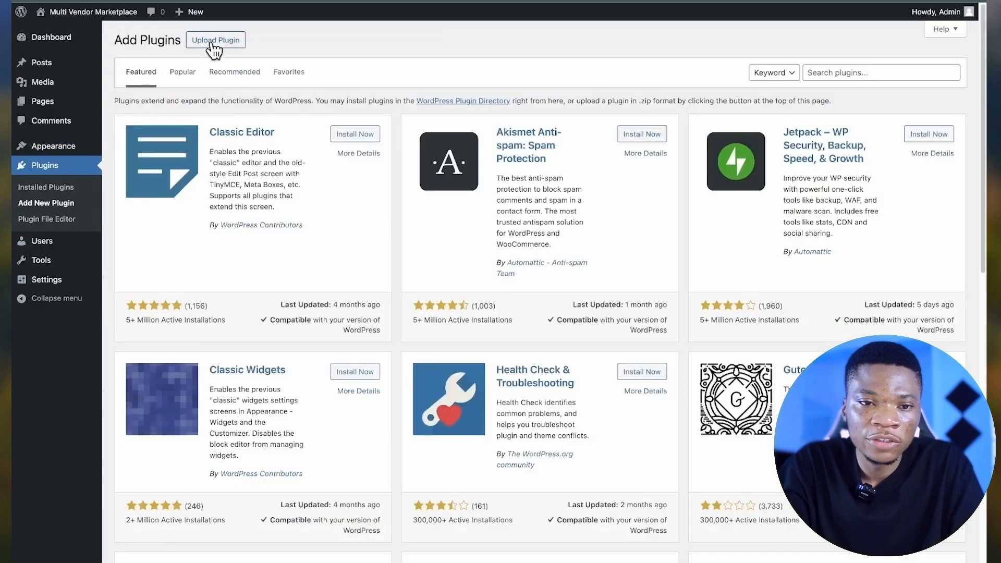
click(212, 39)
click(454, 142)
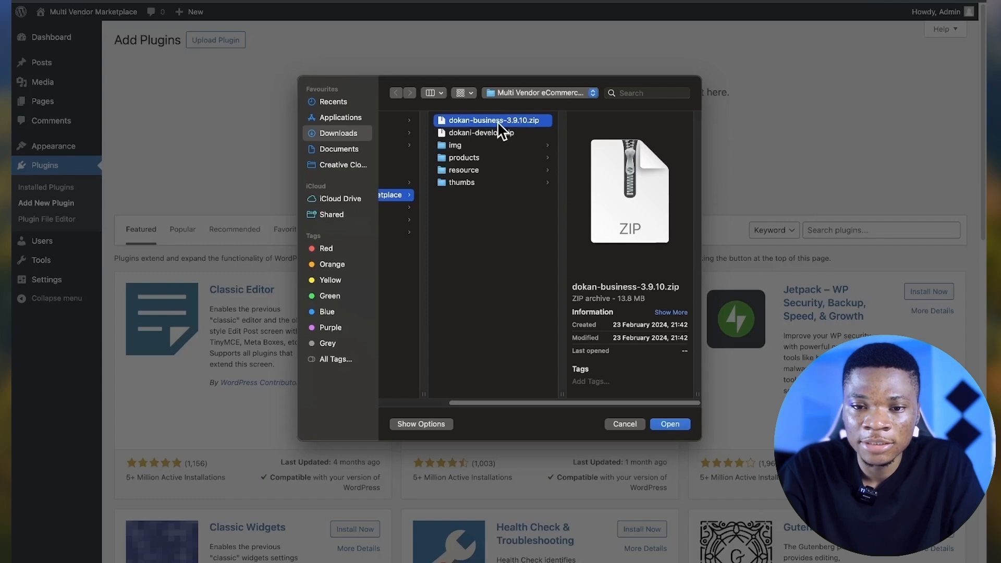
click(679, 423)
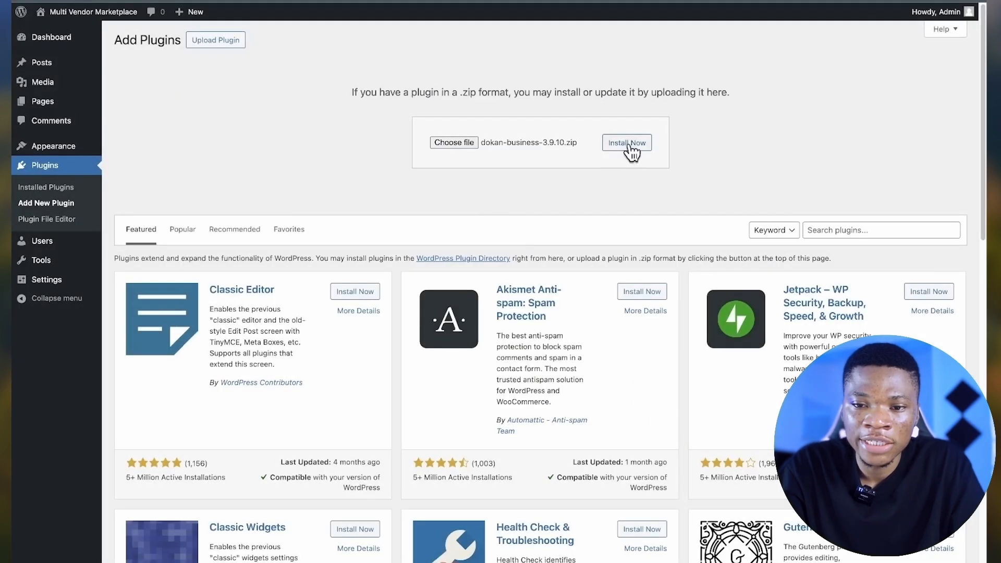
click(628, 144)
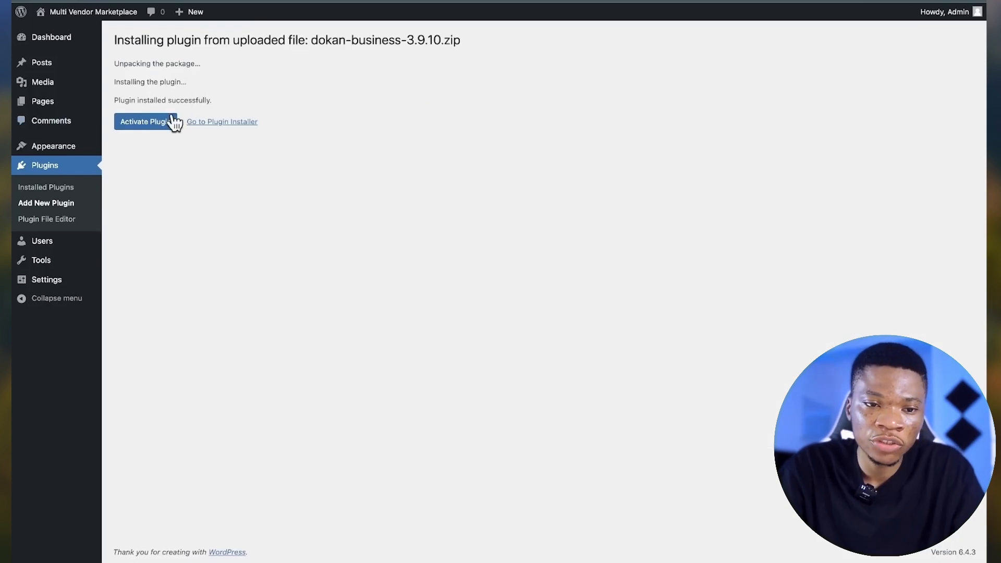
click(151, 127)
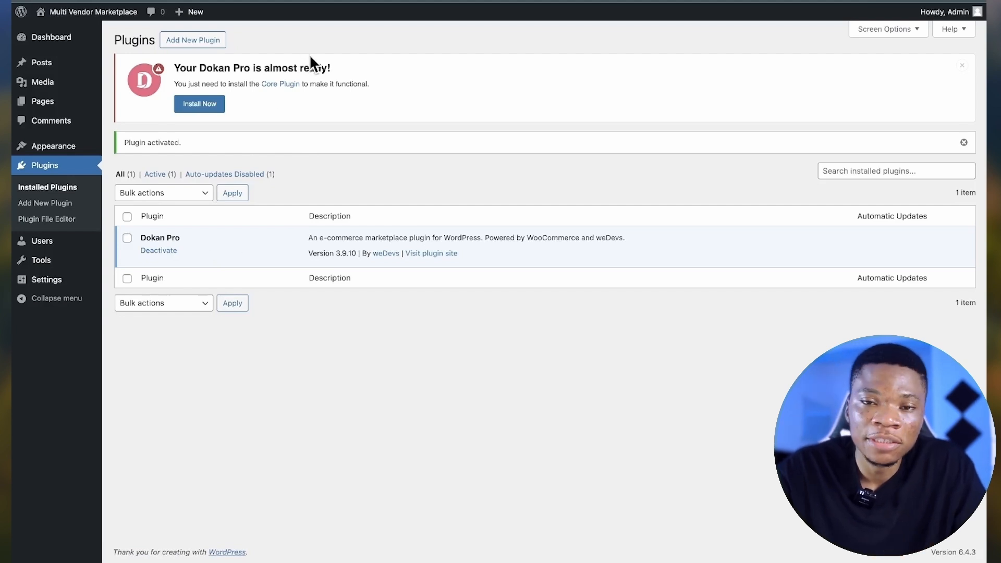
Step: Install the core plugin that Dokan Pro requires and start the Dokan setup wizard
click(200, 102)
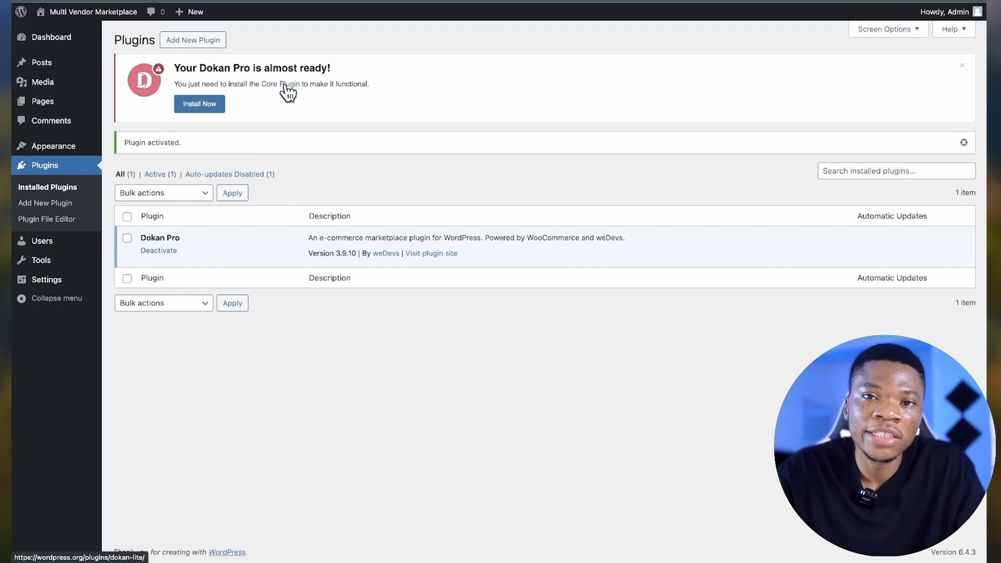
click(176, 104)
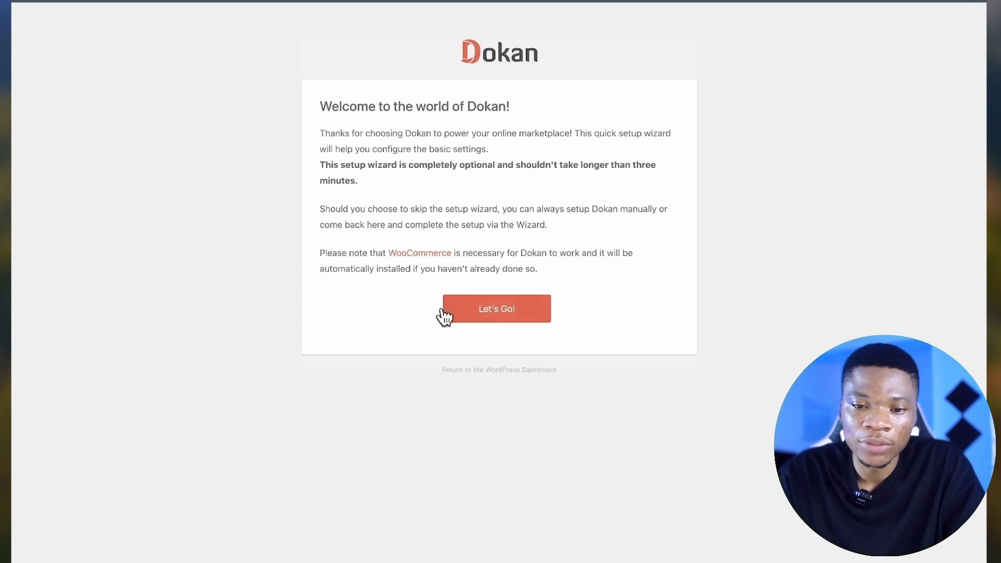
click(500, 303)
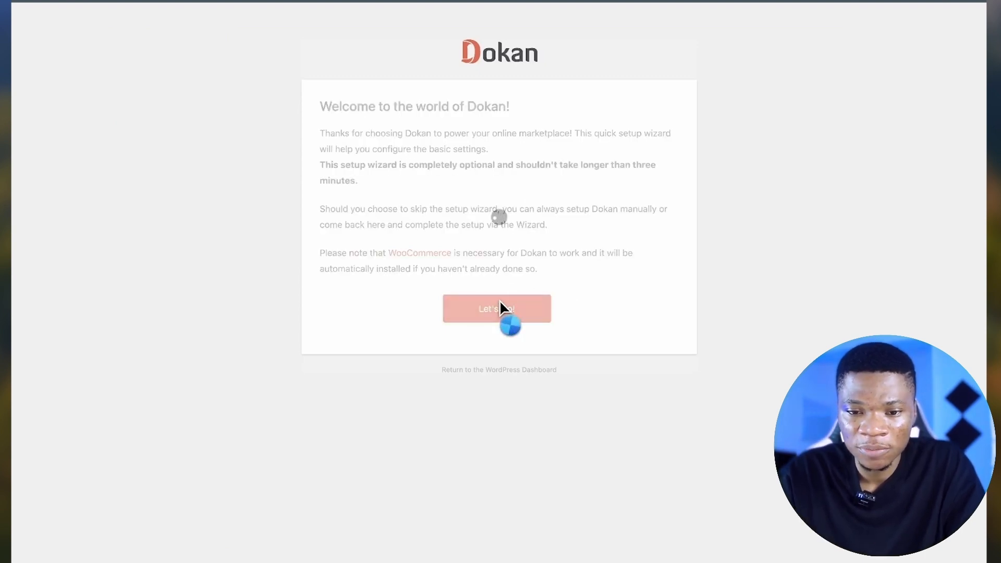
click(430, 287)
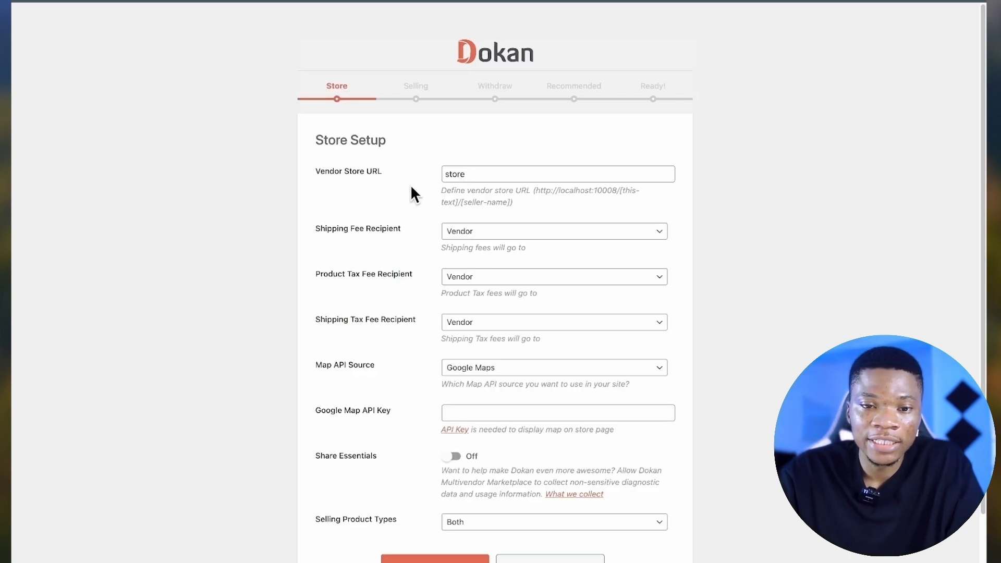
Step: Set the Vendor Store URL to "dashboard" in the Store Setup form
scroll(414, 183, down, 1)
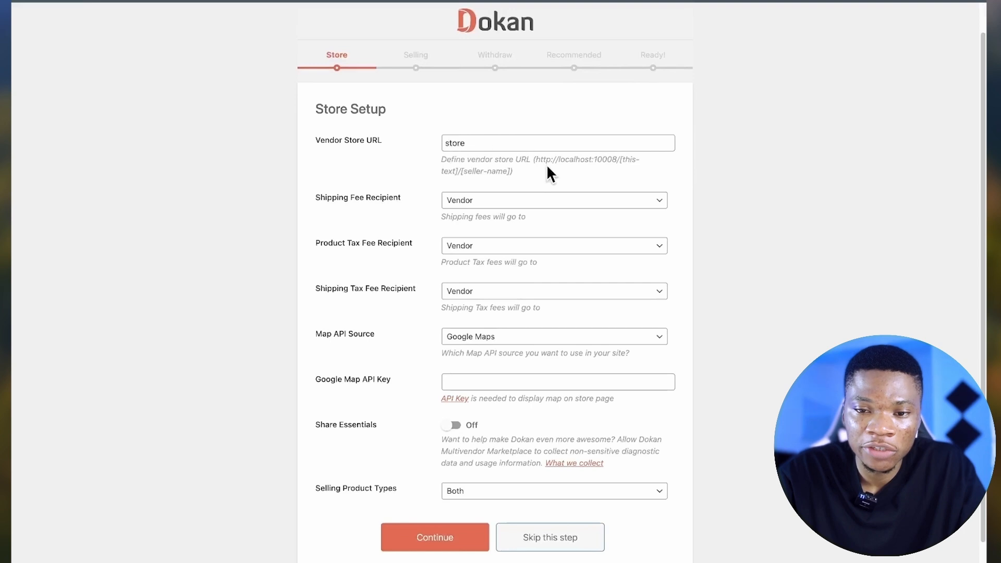
drag(535, 160, 633, 159)
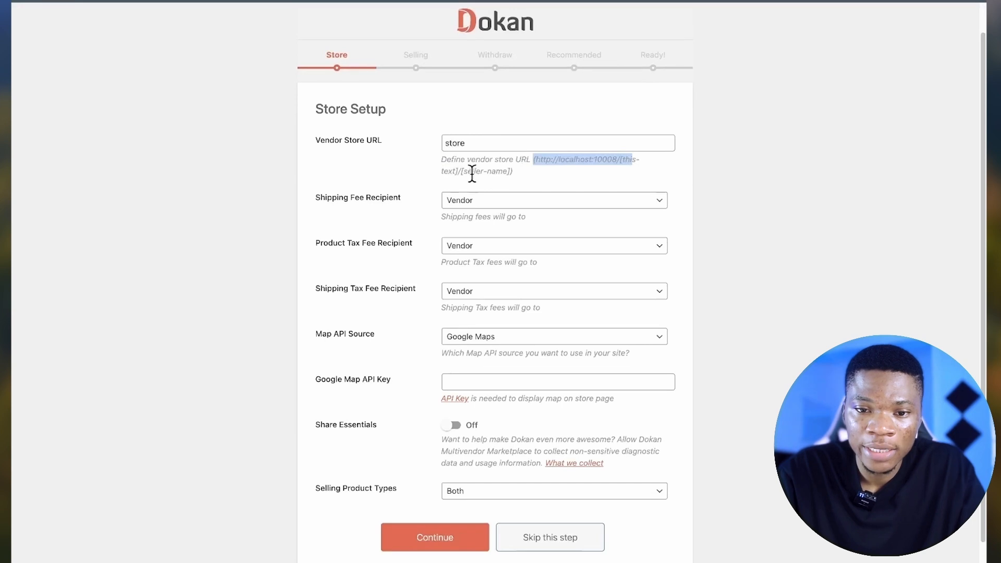
double_click(456, 140)
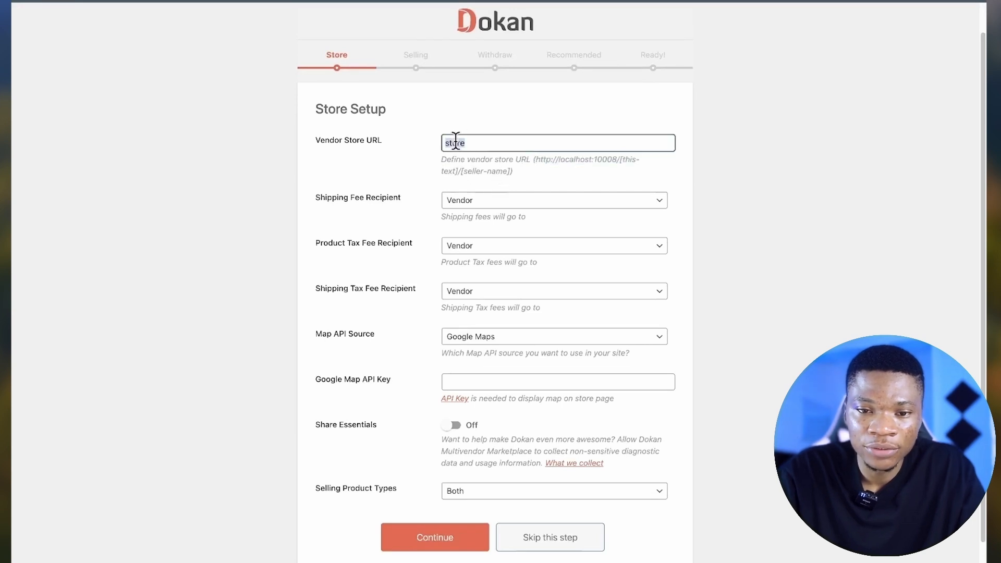
text(dashboard)
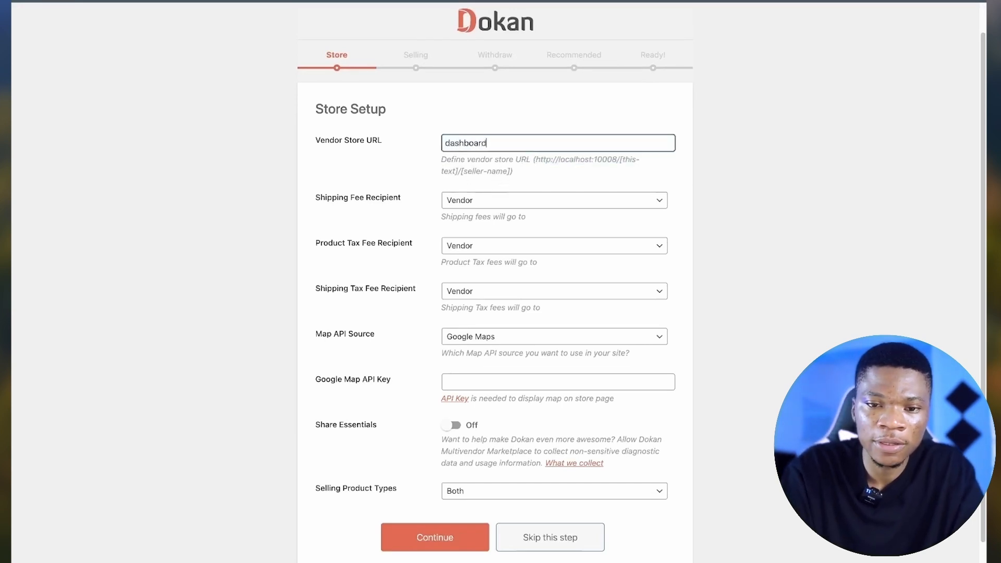
click(402, 152)
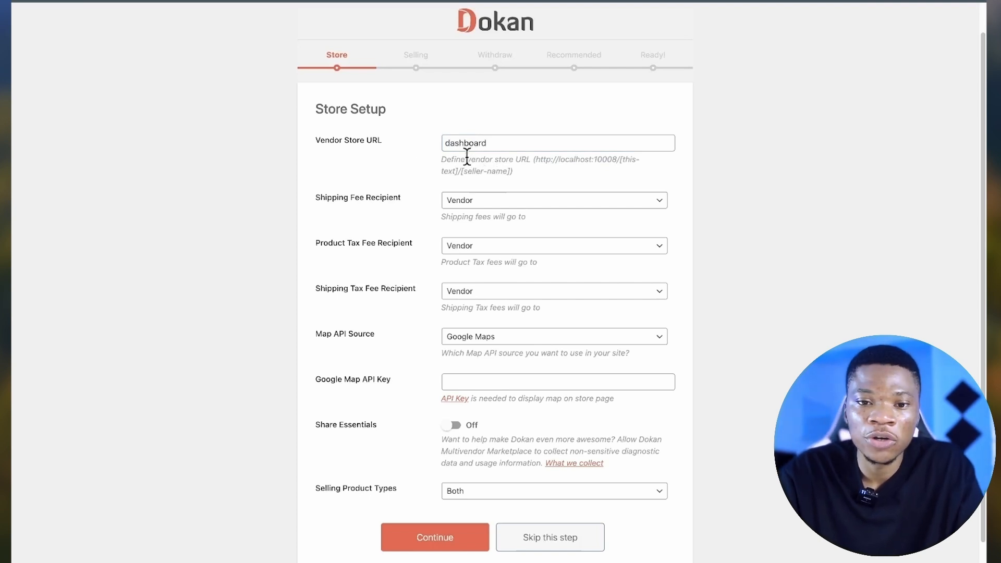
Step: Choose Vendor as the Shipping Fee Recipient
scroll(508, 205, down, 1)
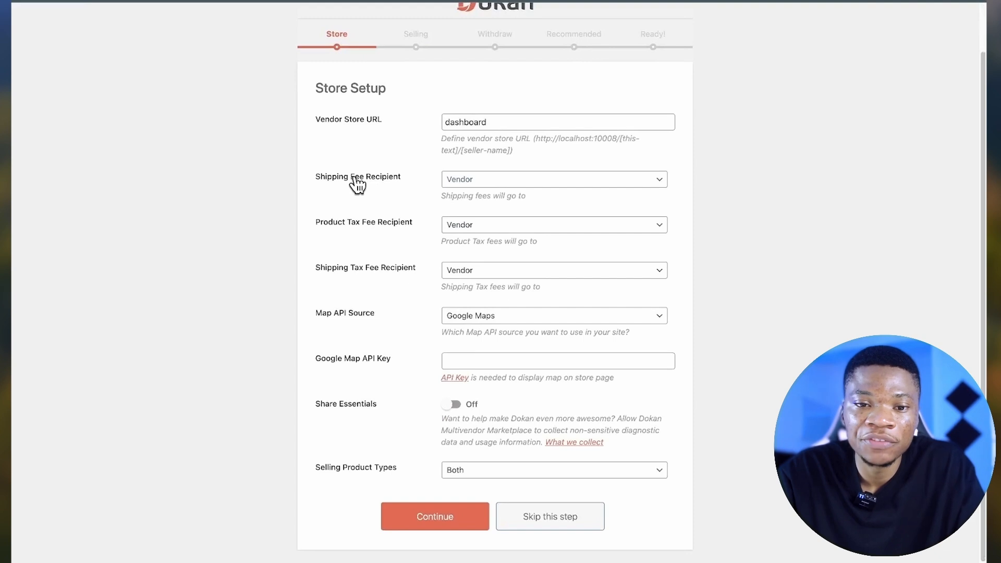
click(478, 182)
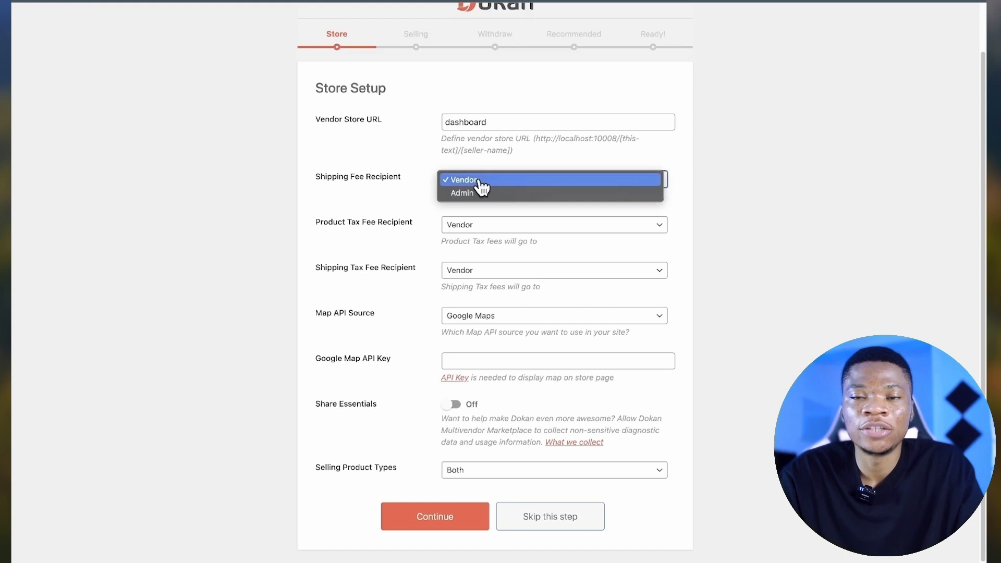
click(479, 181)
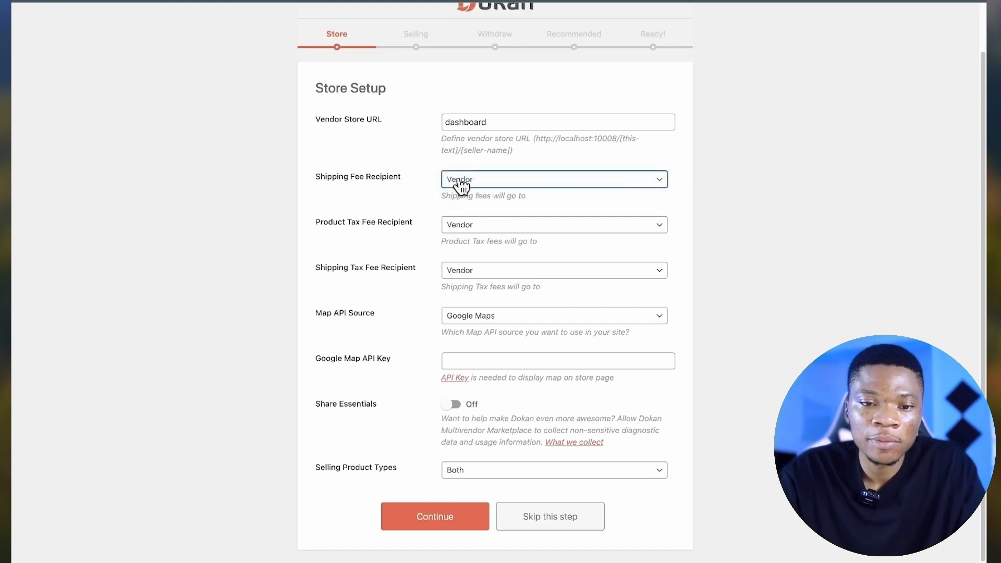
Step: Switch the Shipping Fee Recipient to Admin and back to Vendor
click(472, 184)
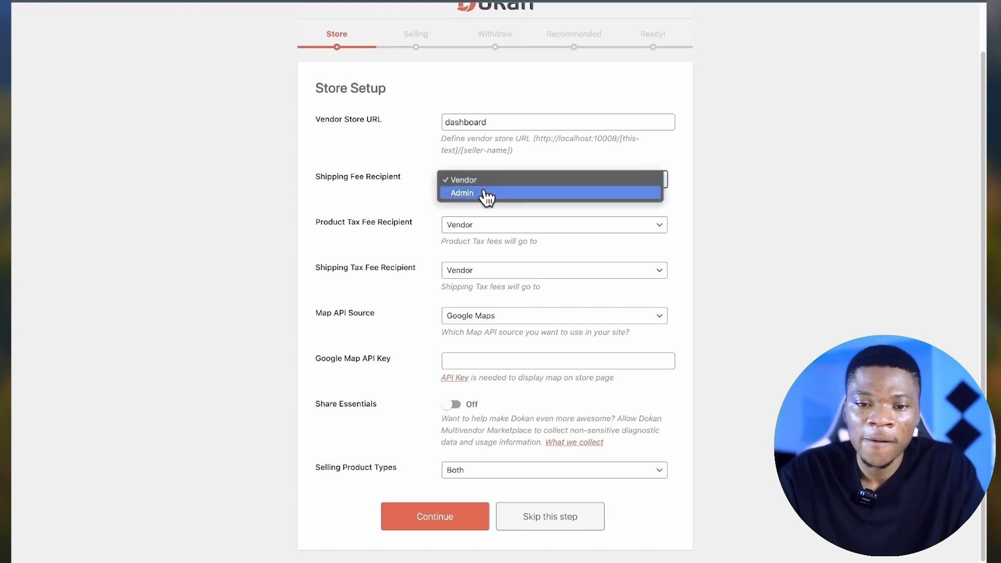
click(486, 192)
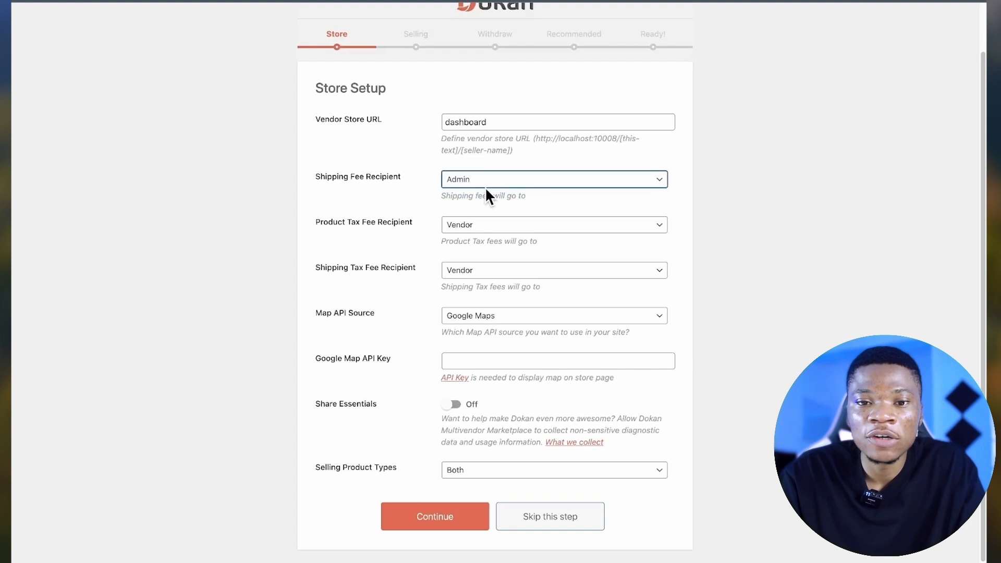
click(491, 182)
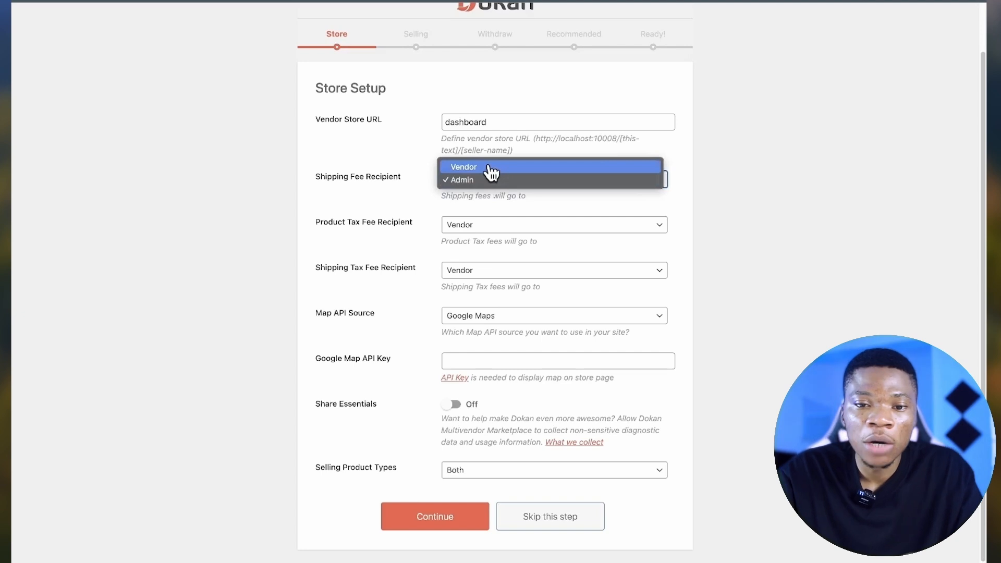
click(503, 168)
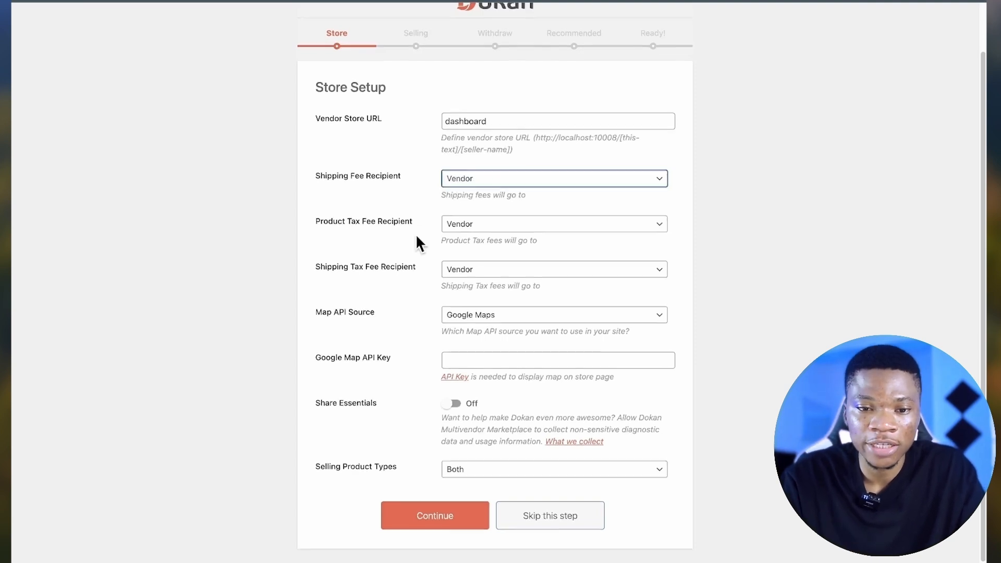
Step: Check the Product Tax and Shipping Tax Fee Recipient choices, keeping Vendor for both
click(345, 225)
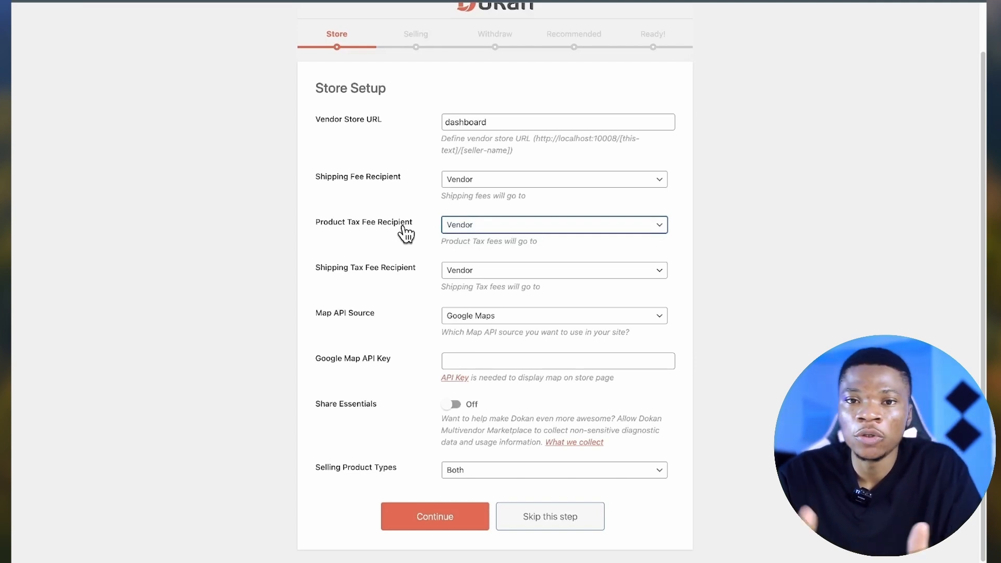
click(475, 229)
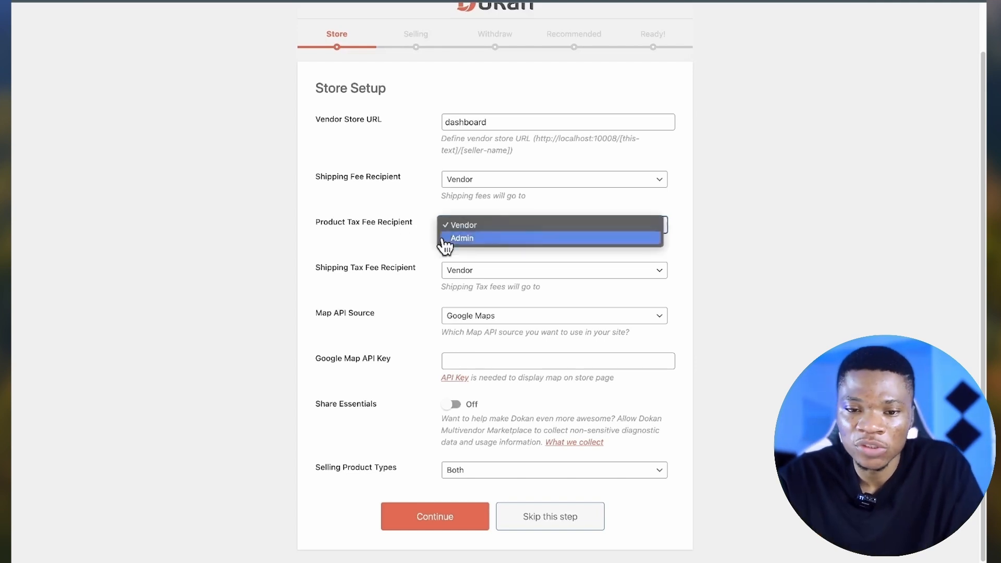
click(423, 238)
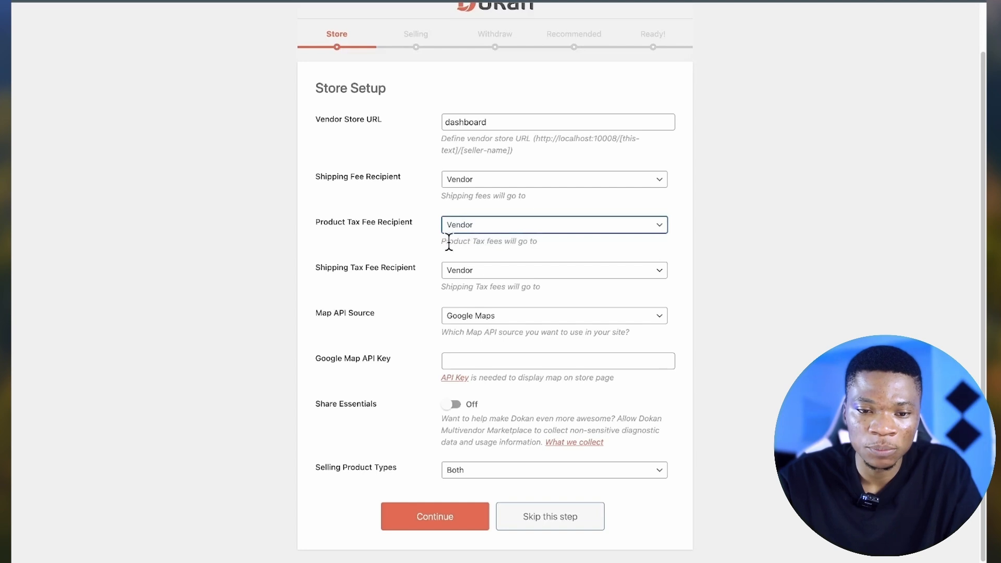
click(485, 271)
click(392, 261)
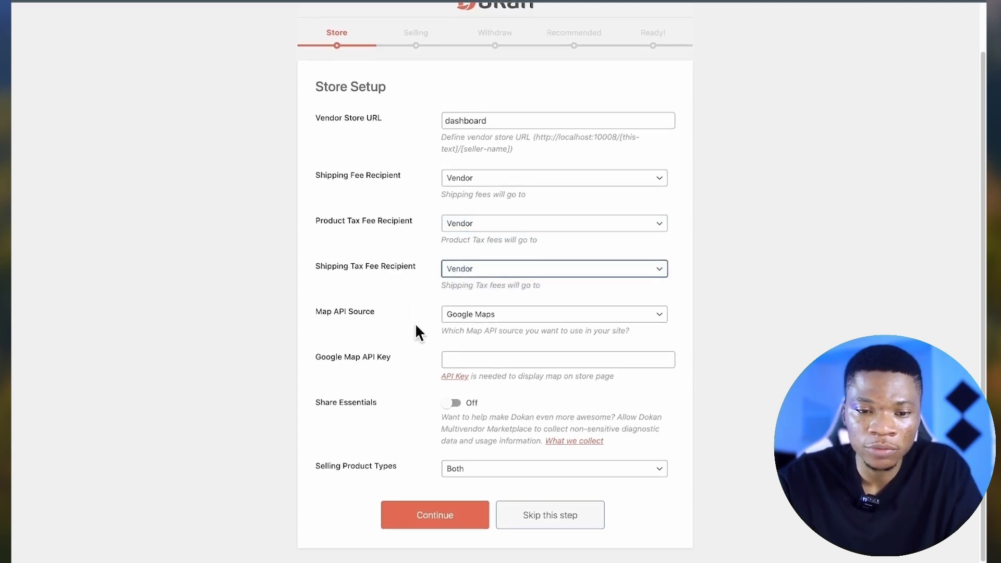
Step: Keep Google Maps as the Map API Source and open the guide for obtaining its API key
click(470, 318)
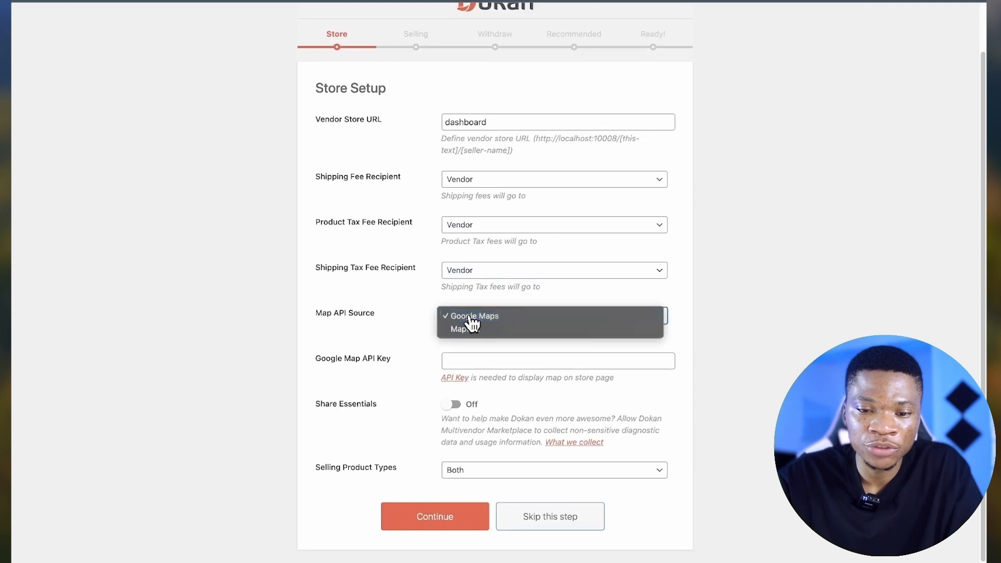
click(472, 317)
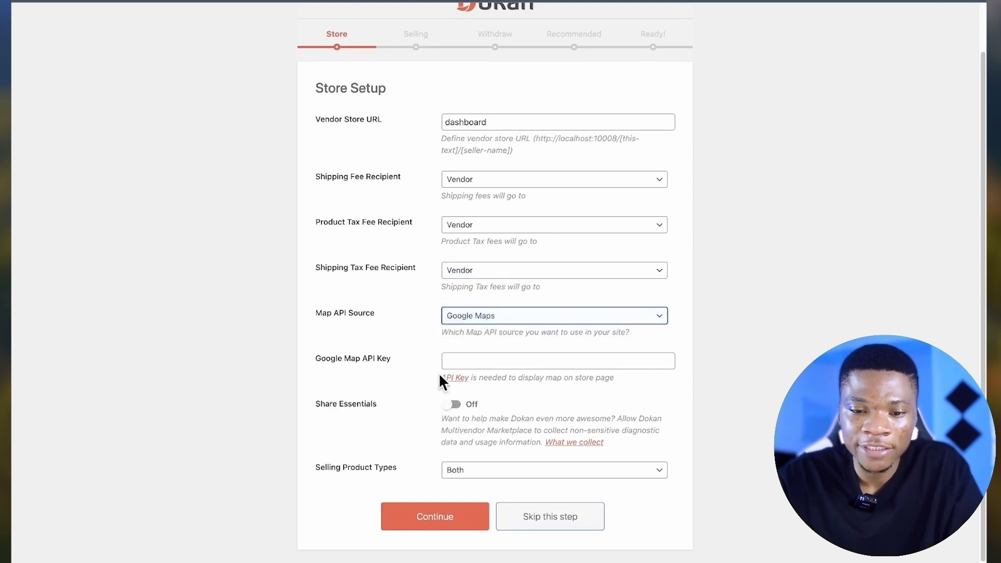
click(452, 381)
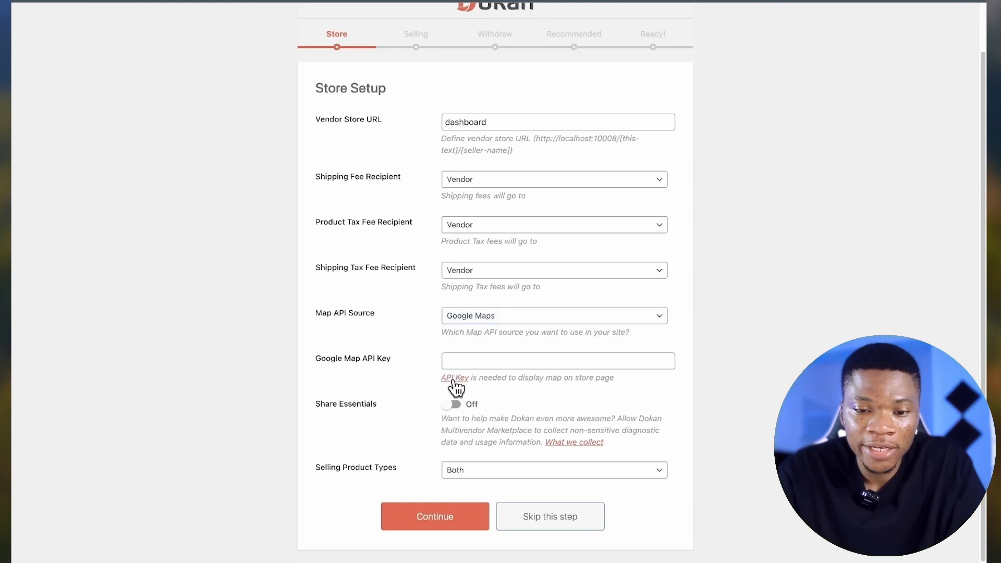
right_click(453, 376)
click(483, 334)
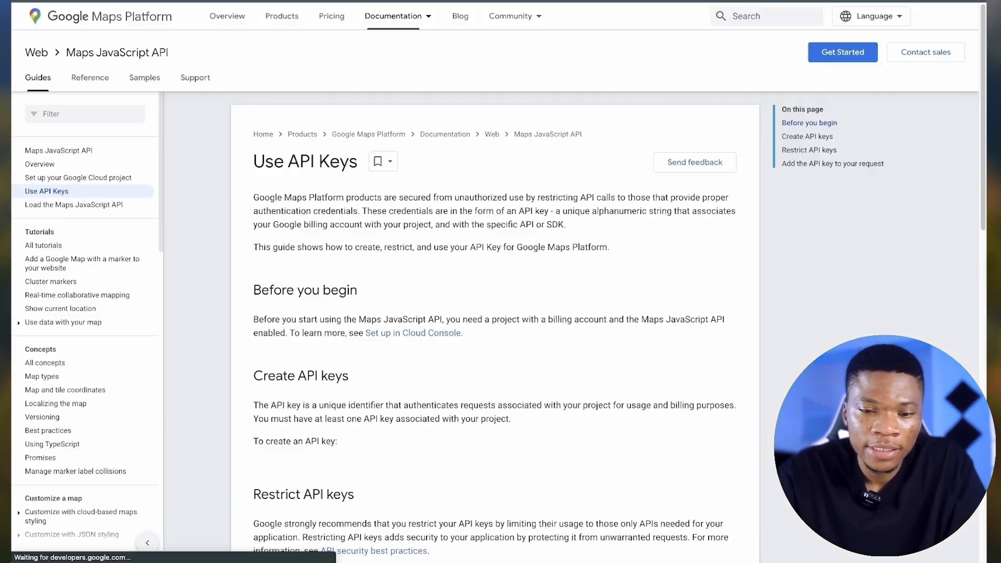
Step: Dismiss the developer profile prompt and go to the Google Maps Platform Credentials page from the guide's Create API keys section
scroll(396, 264, down, 2)
scroll(395, 257, down, 2)
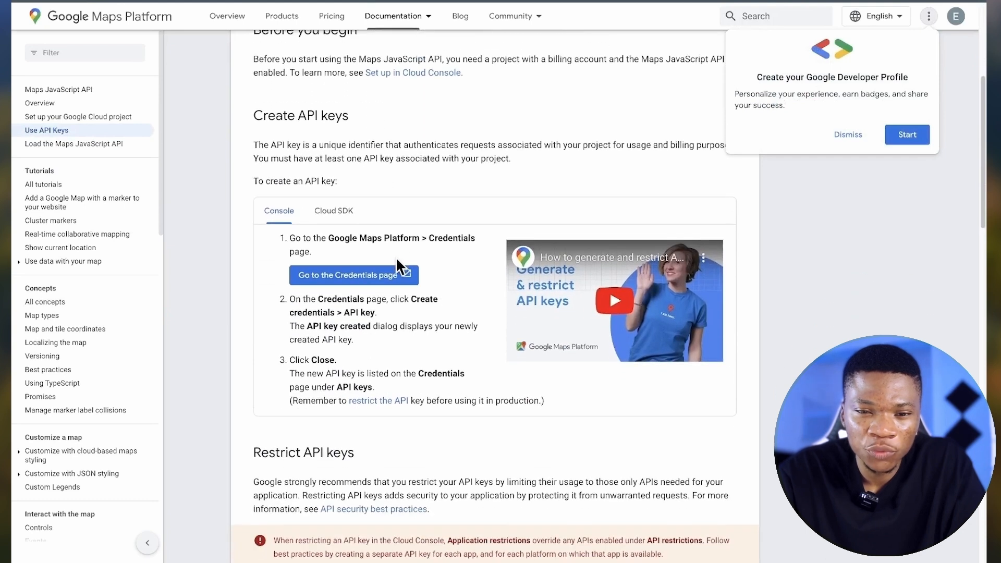
click(848, 134)
scroll(370, 245, down, 1)
click(374, 252)
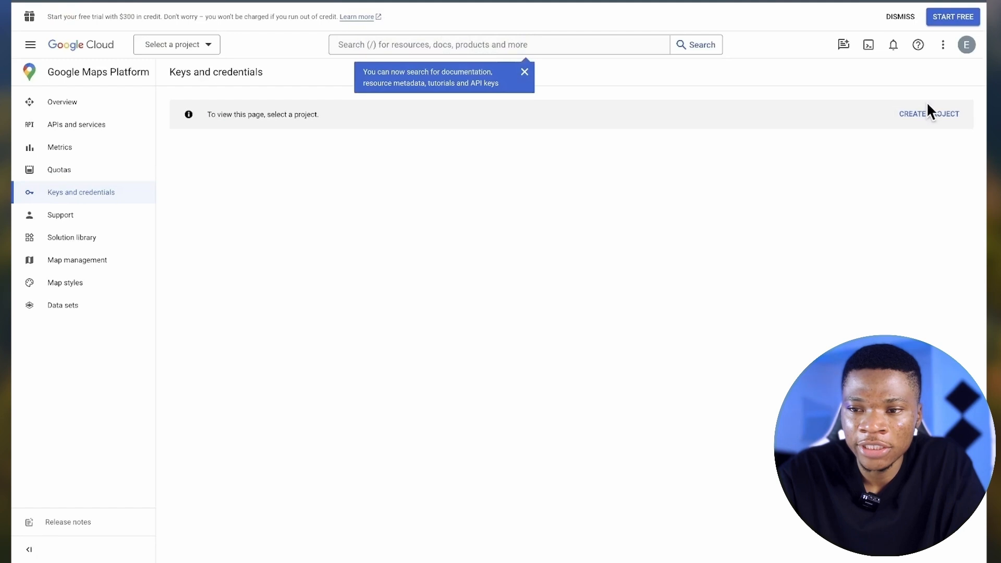
Step: Create a Google Cloud project named Marketplace with no organisation
click(927, 119)
text(Marketplace)
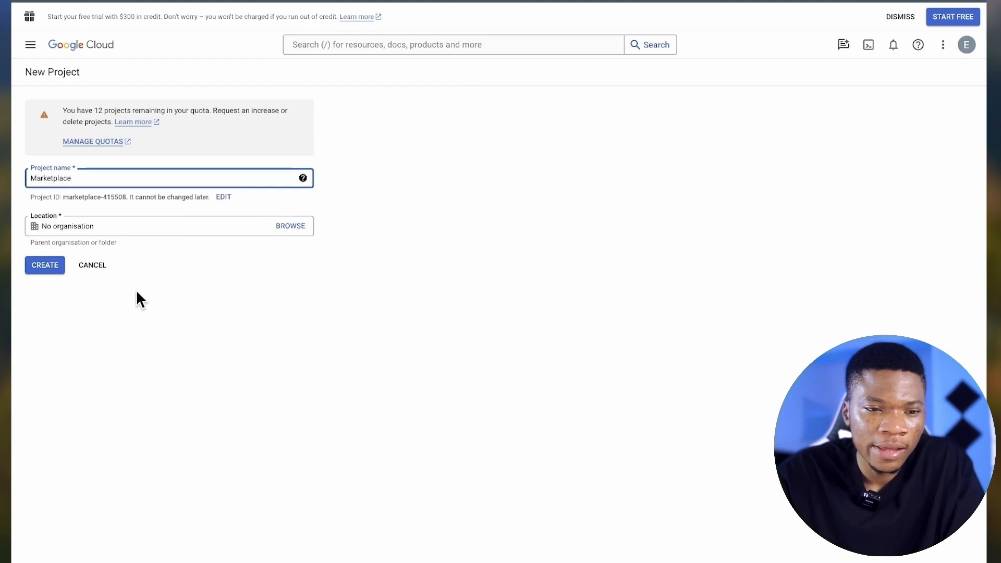
click(53, 269)
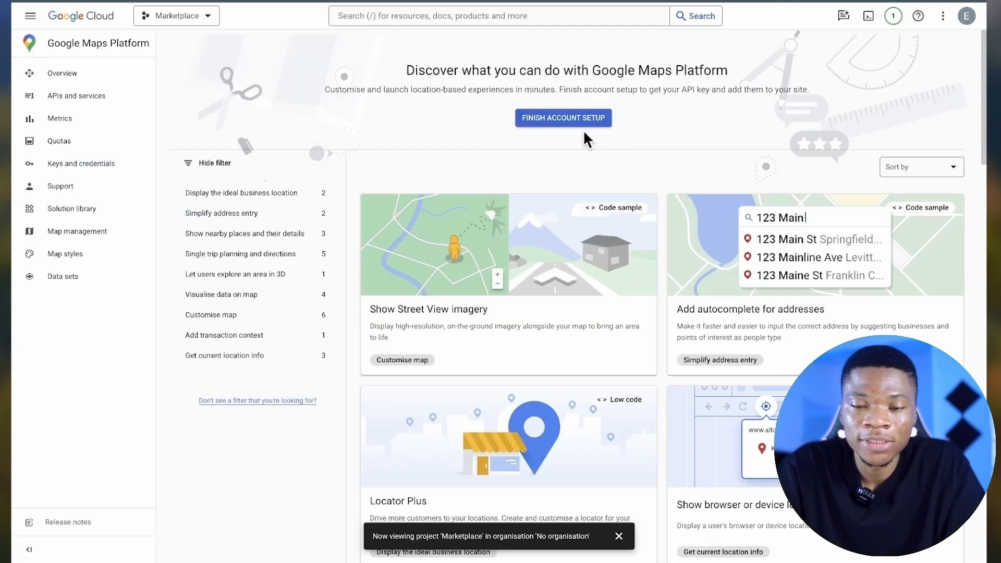
Step: Finish the Google Maps Platform account setup with the saved payment profile and payment method, and start the free trial
click(563, 124)
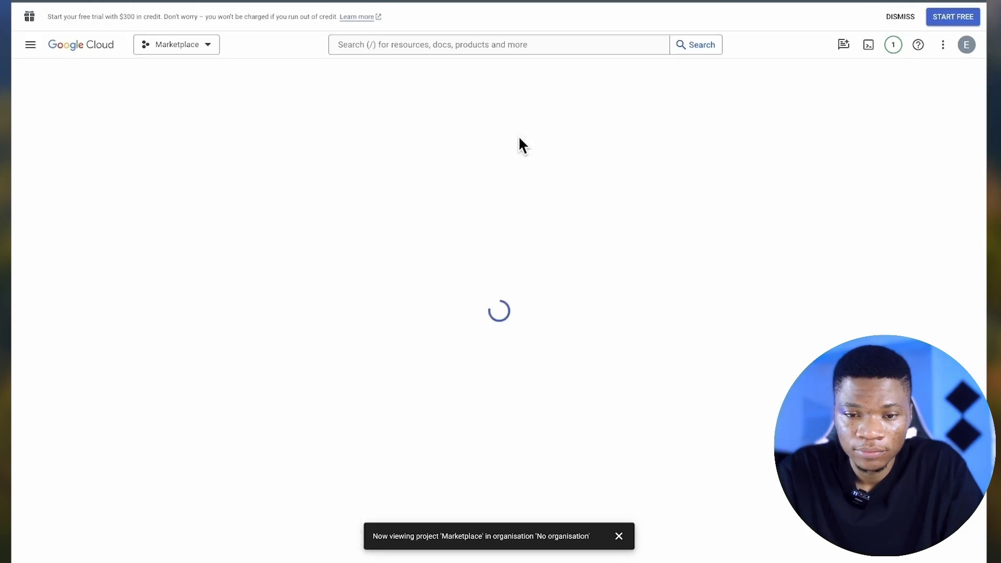
click(238, 281)
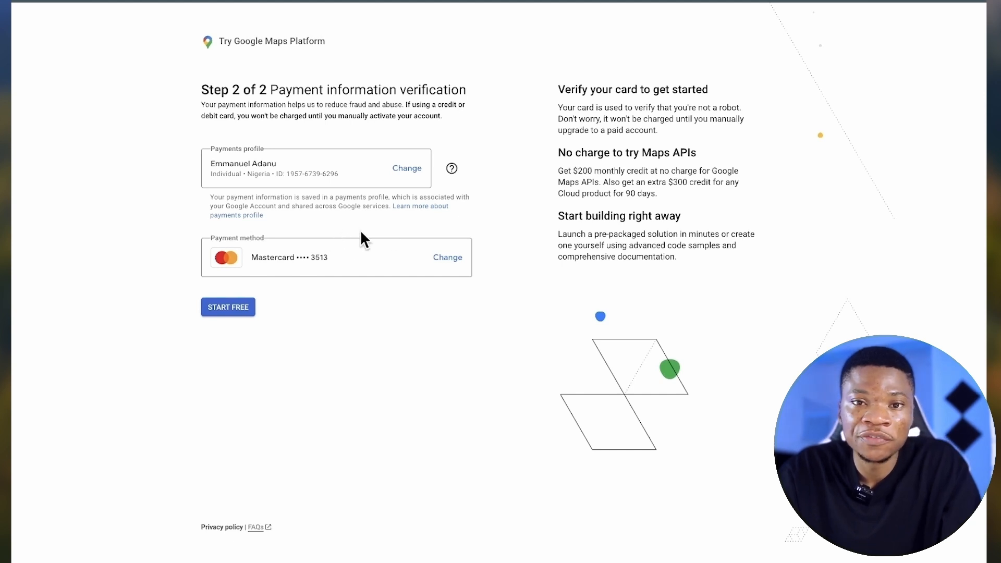
click(232, 308)
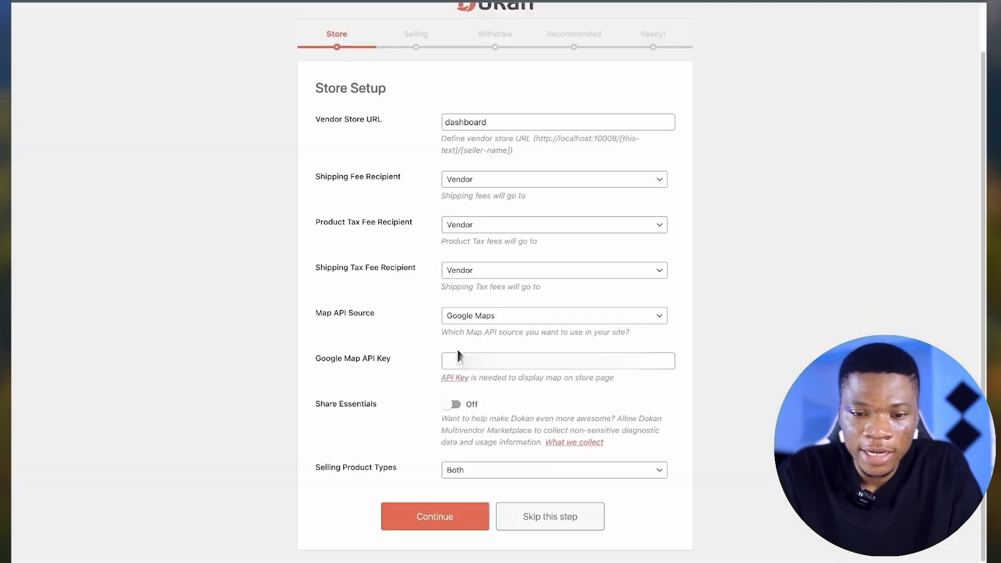
Step: Paste the Google Map API key into Store Setup and continue with Selling Product Types kept at Both
click(454, 360)
key(ctrl+v)
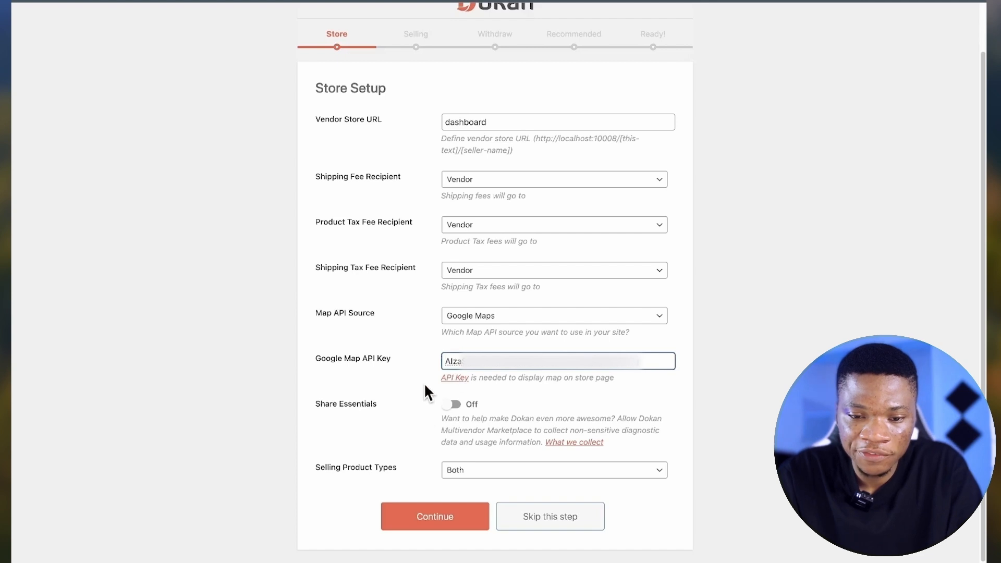
click(334, 477)
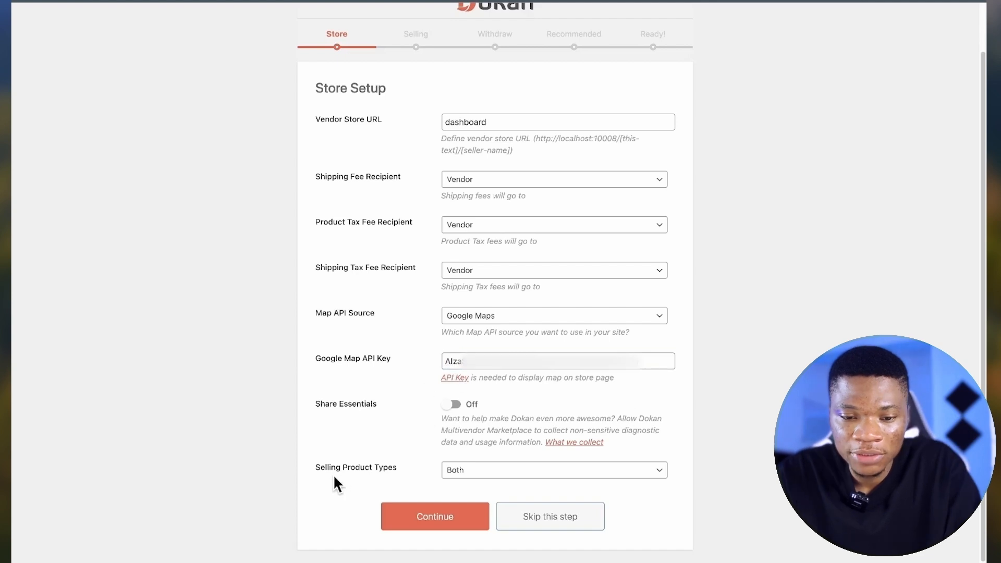
click(471, 472)
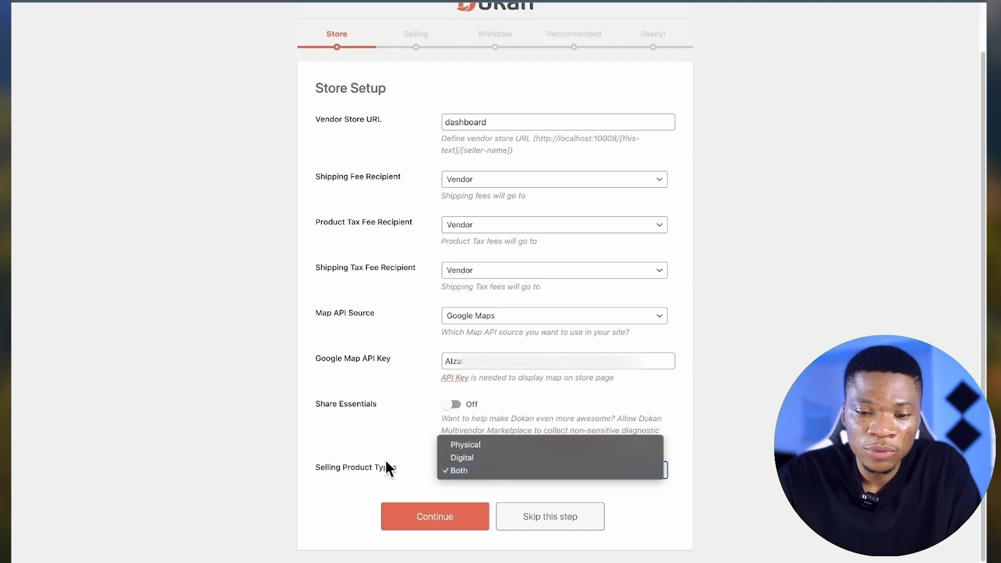
click(378, 444)
click(432, 524)
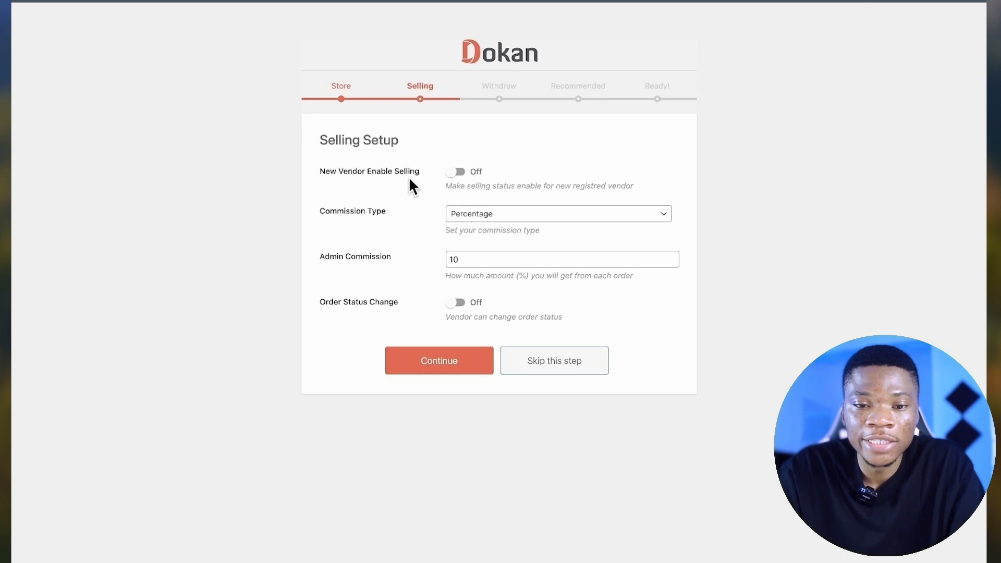
Step: Turn on New Vendor Enable Selling in the Selling Setup form
click(461, 172)
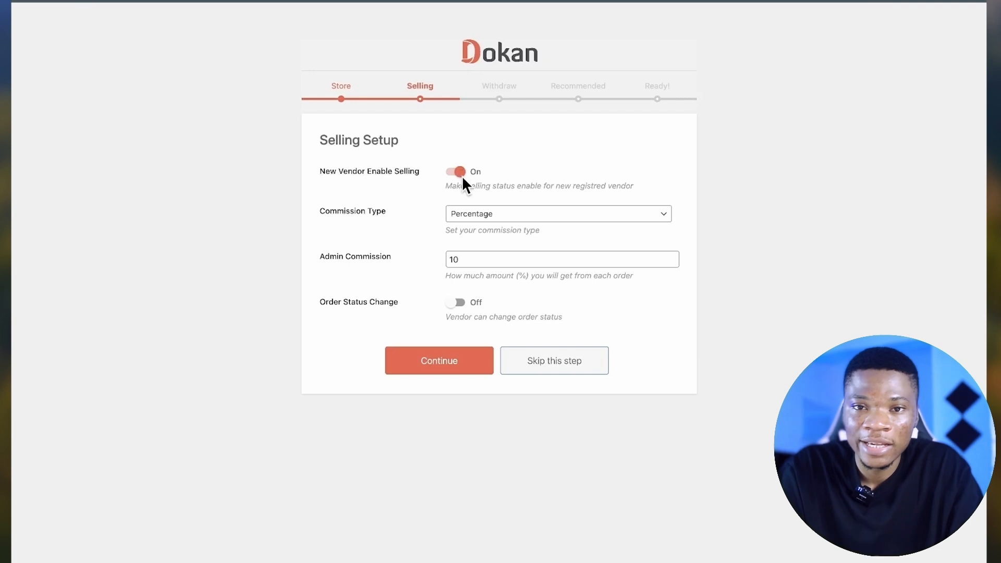
click(462, 176)
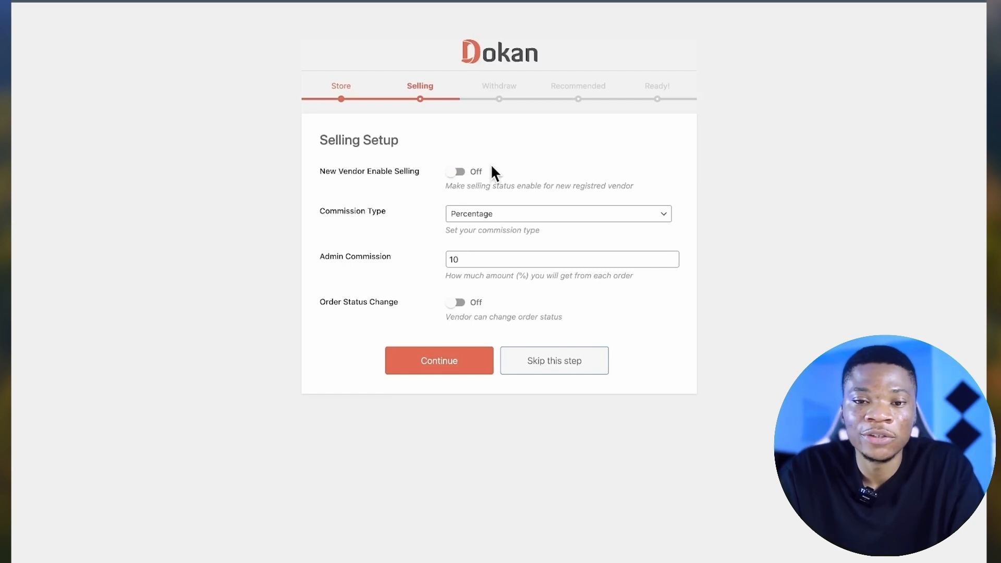
click(459, 176)
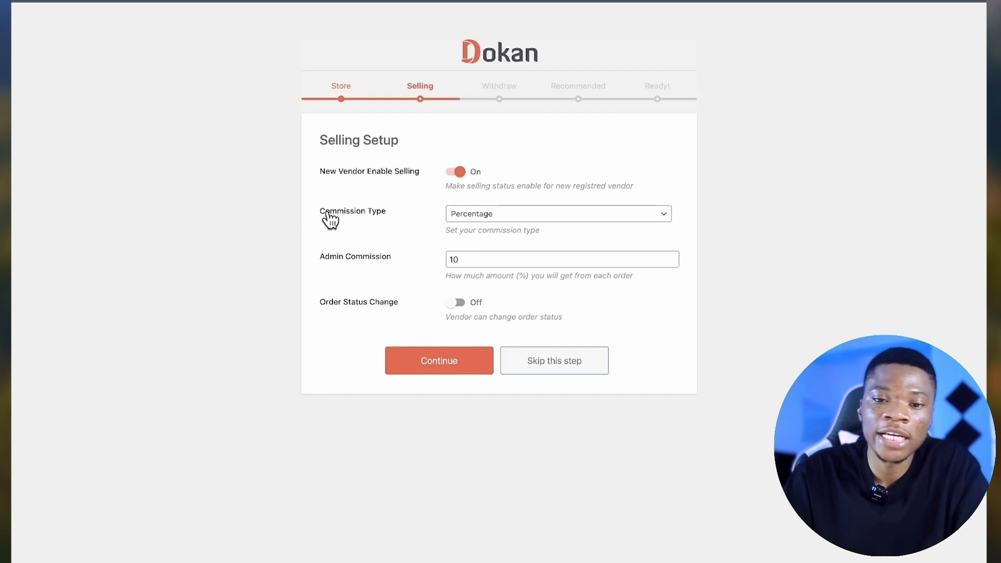
Step: Set the Commission Type to Combine after trying Flat
click(468, 216)
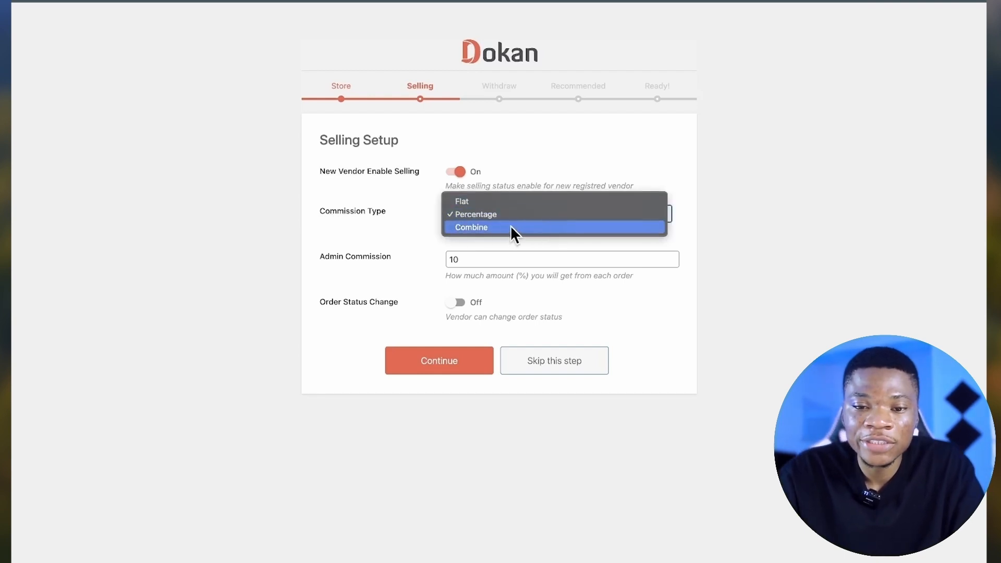
click(486, 201)
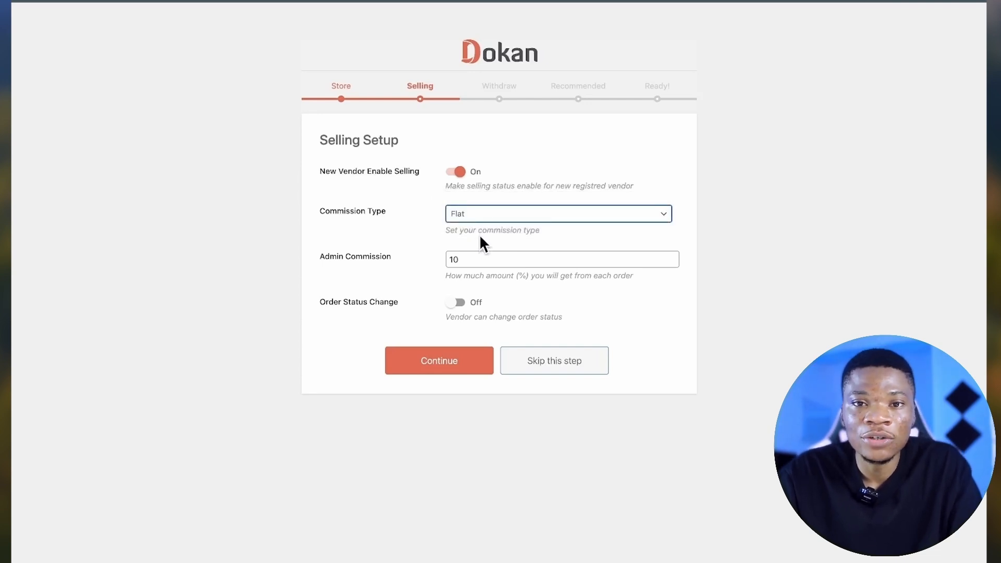
click(493, 215)
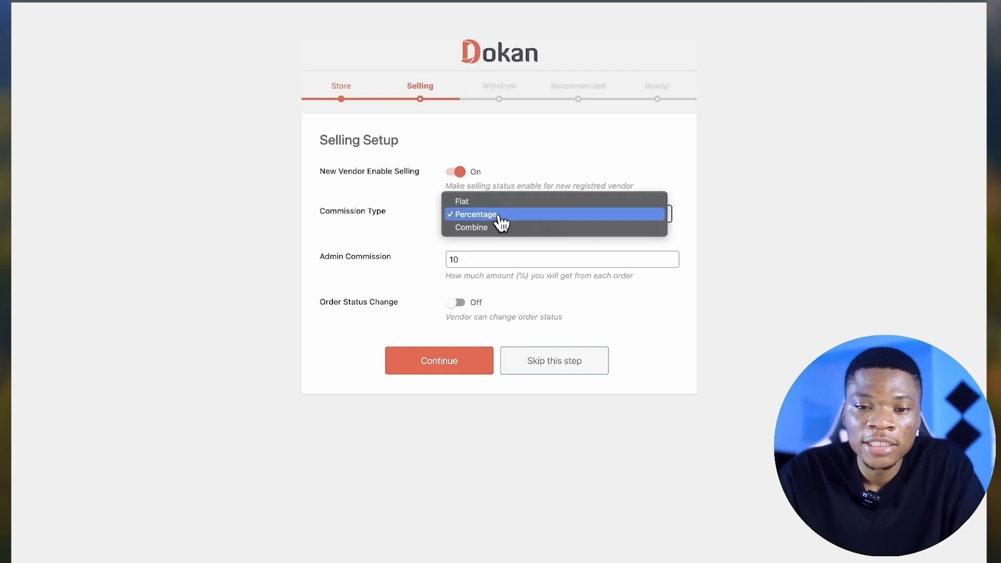
click(499, 218)
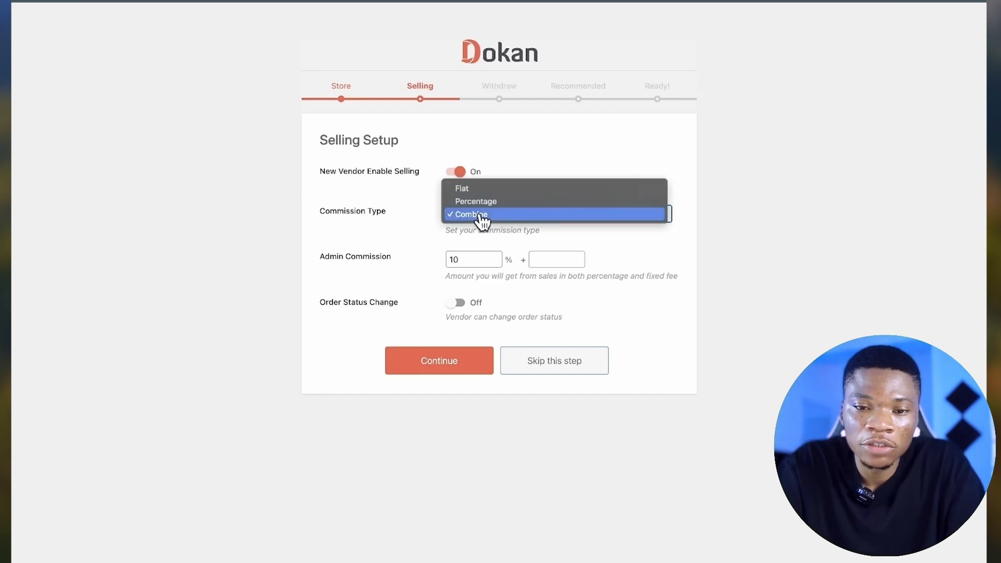
click(481, 214)
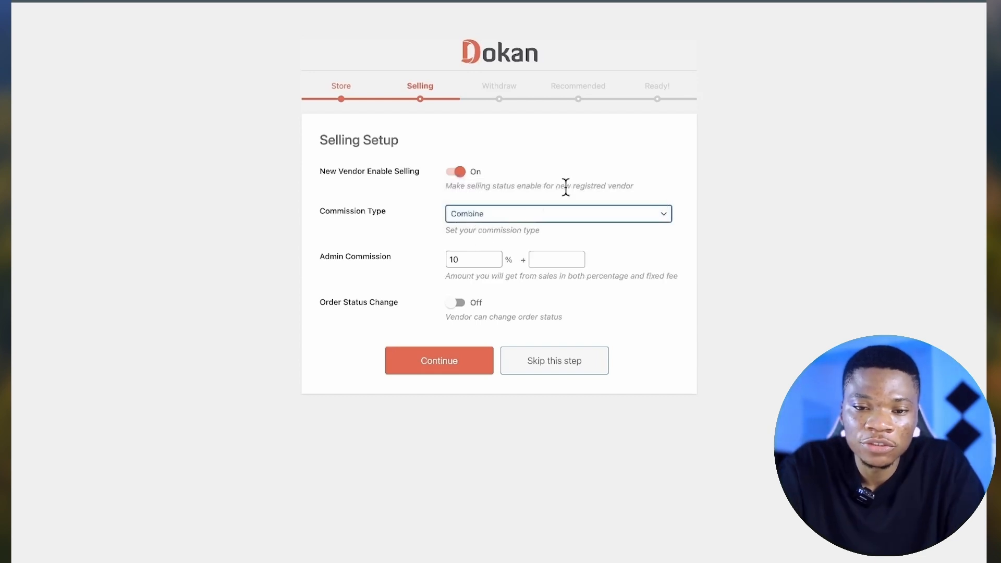
Step: Set the Admin Commission to 3% plus a fixed fee of 0.5
click(474, 260)
text(5)
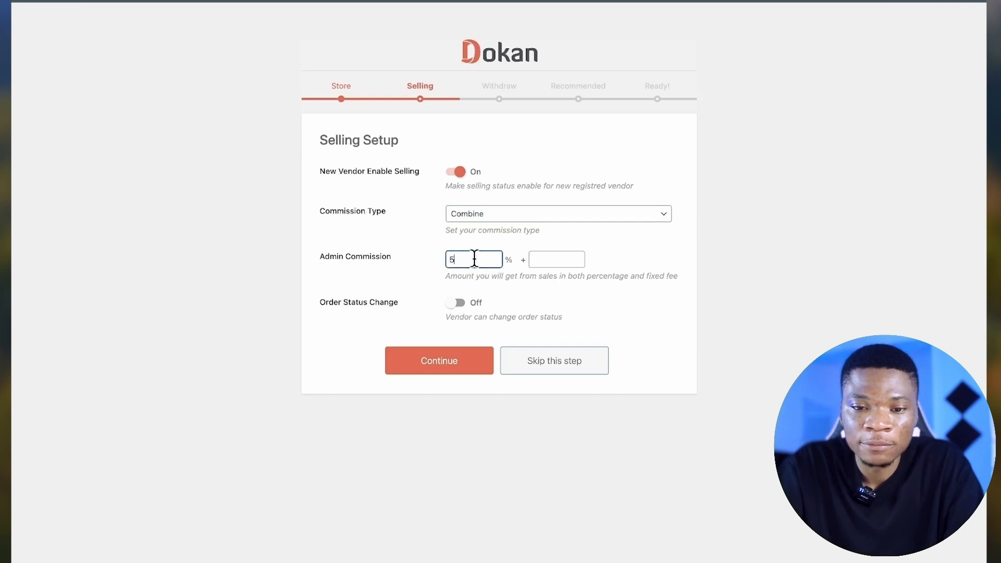
text(3)
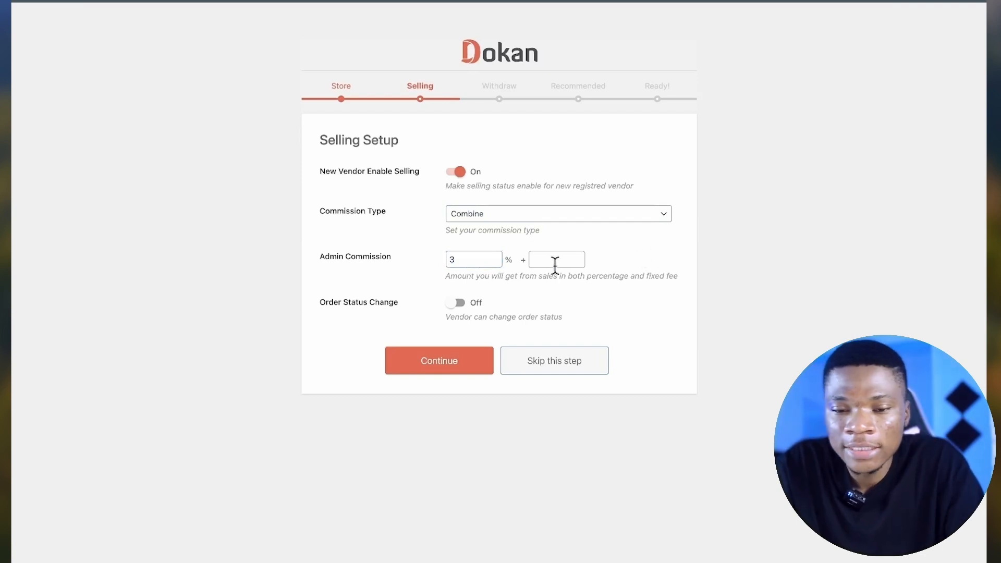
click(551, 259)
text(0.5)
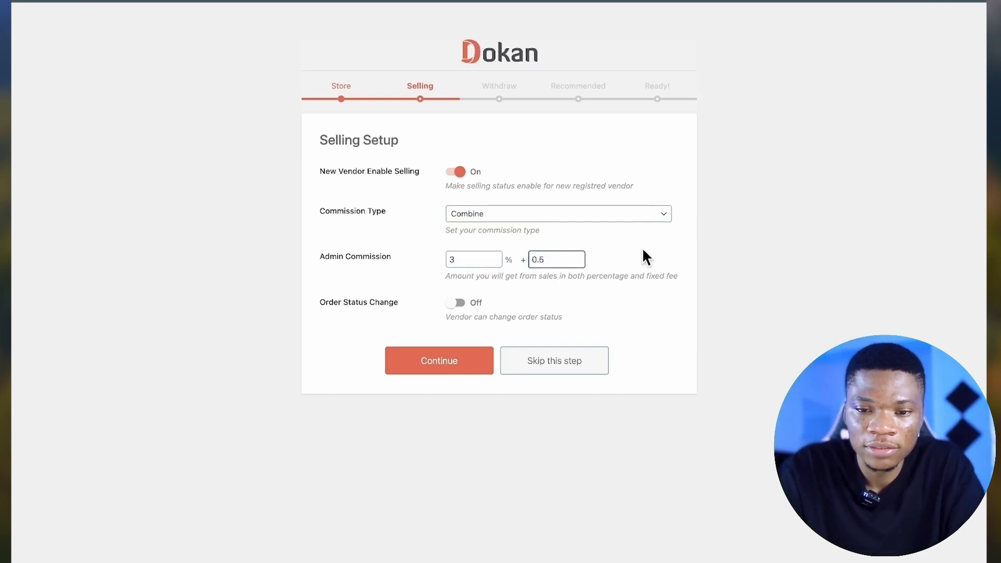
click(637, 249)
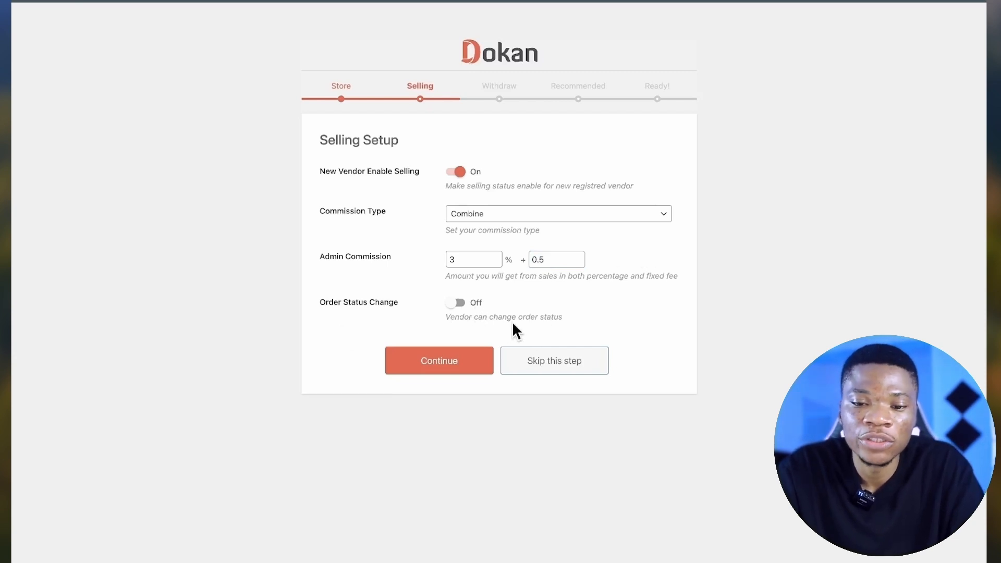
Step: Complete the Selling Setup with Order Status Change left off and continue to Withdraw Setup
click(457, 303)
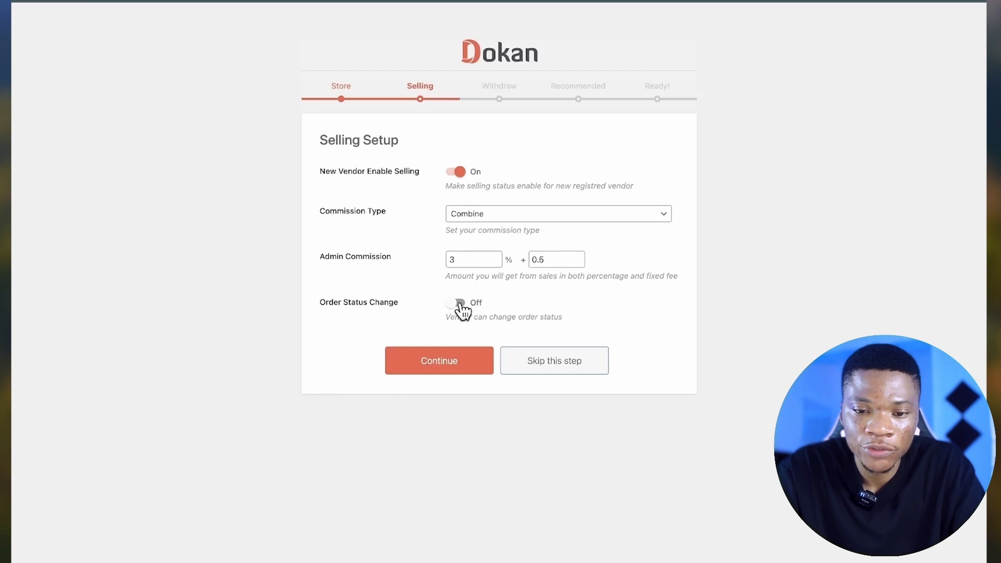
click(458, 371)
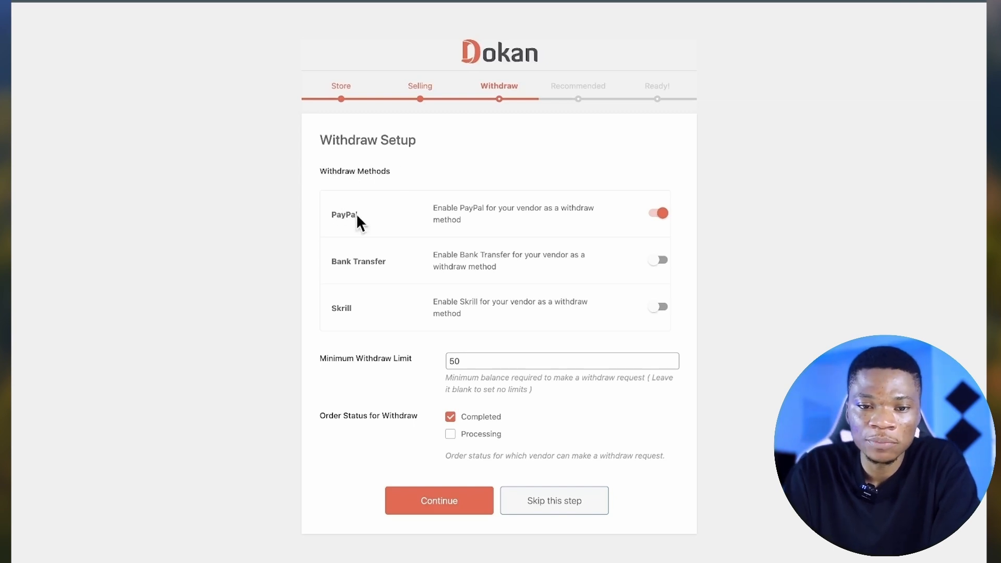
Step: Complete Withdraw Setup with PayPal disabled, Bank Transfer enabled and a Minimum Withdraw Limit of 100
click(660, 216)
click(662, 262)
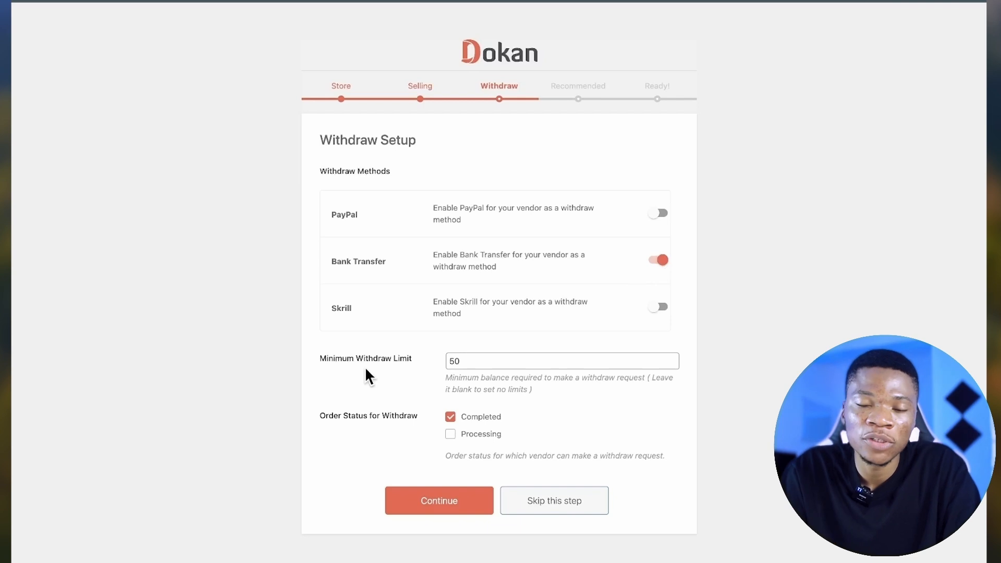
double_click(462, 361)
text(100)
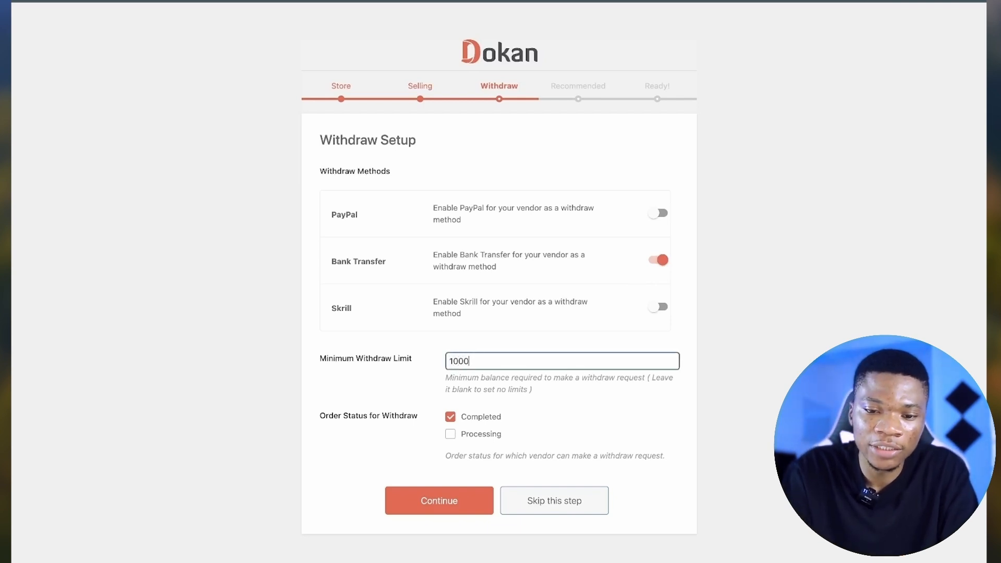
click(494, 392)
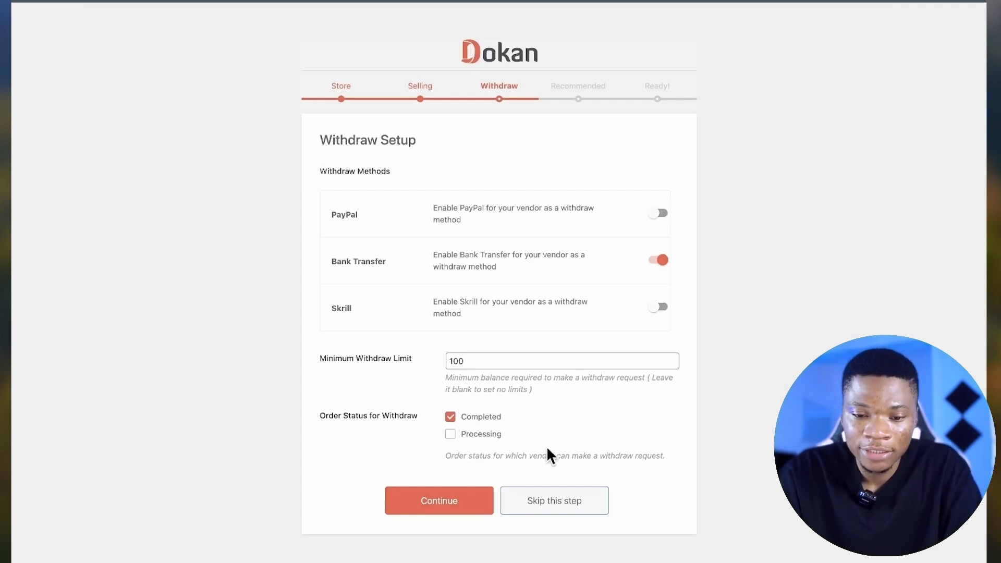
click(412, 522)
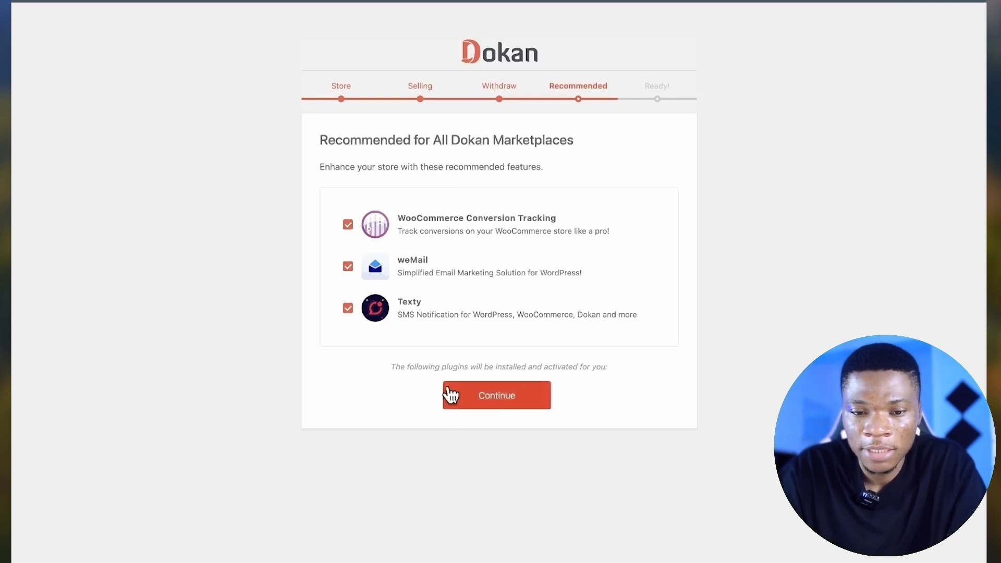
Step: Accept the recommended WooCommerce Conversion Tracking, weMail and Texty plugins and open the Dokan dashboard
click(506, 412)
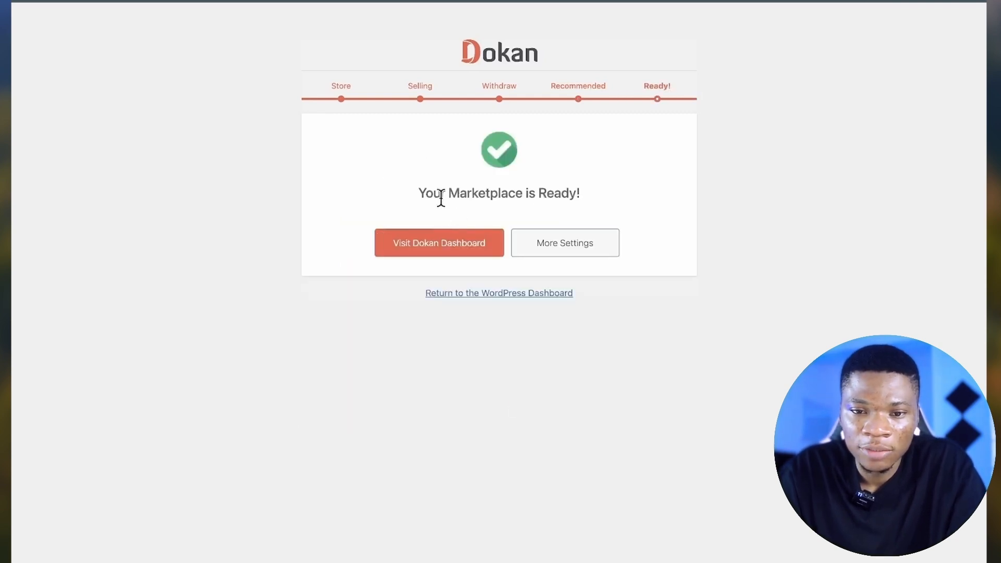
click(460, 251)
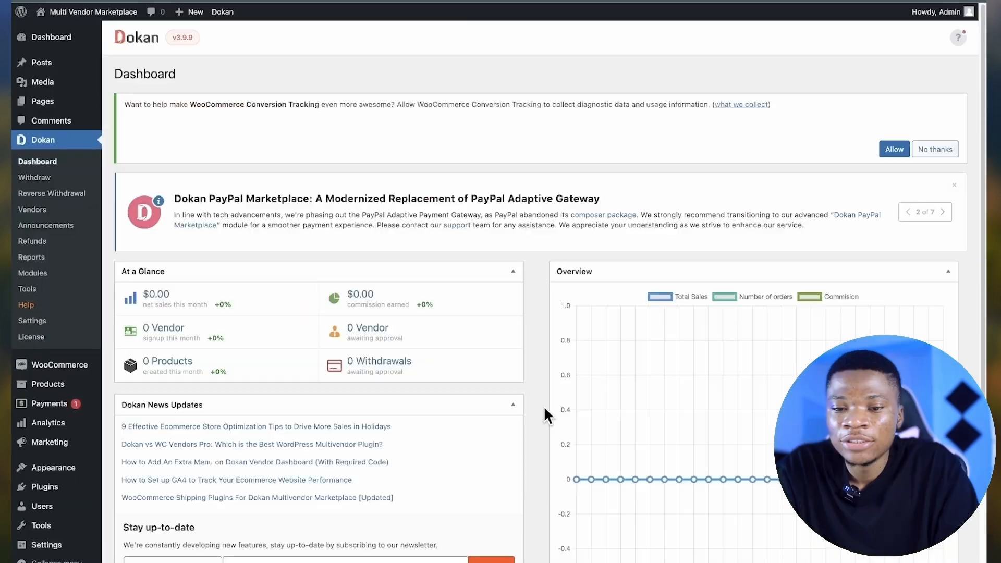
scroll(544, 406, down, 4)
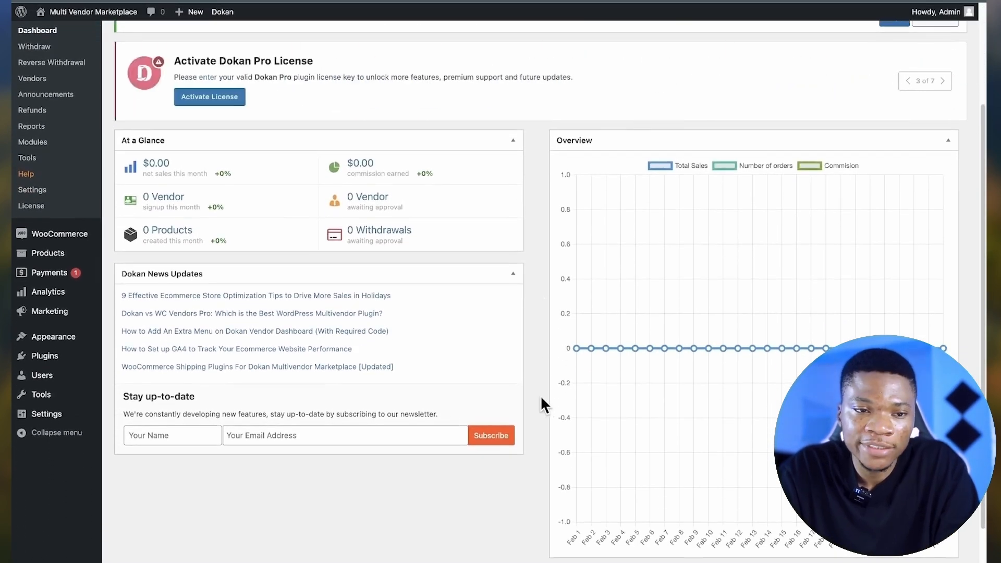
scroll(494, 266, up, 3)
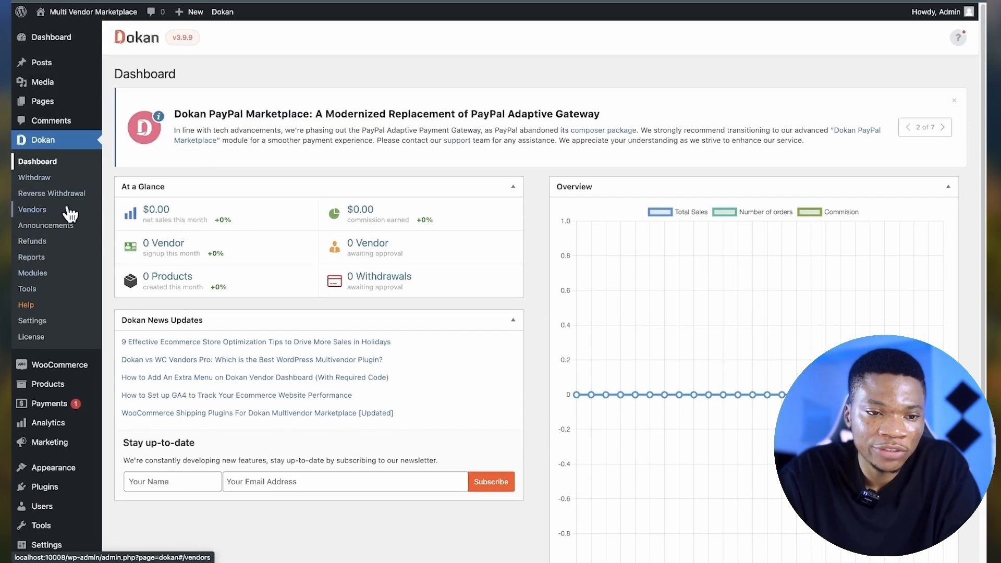
Step: Review Dokan's Withdraw, Reverse Withdrawal, Vendors, Announcements, Refunds and Reports pages
click(46, 182)
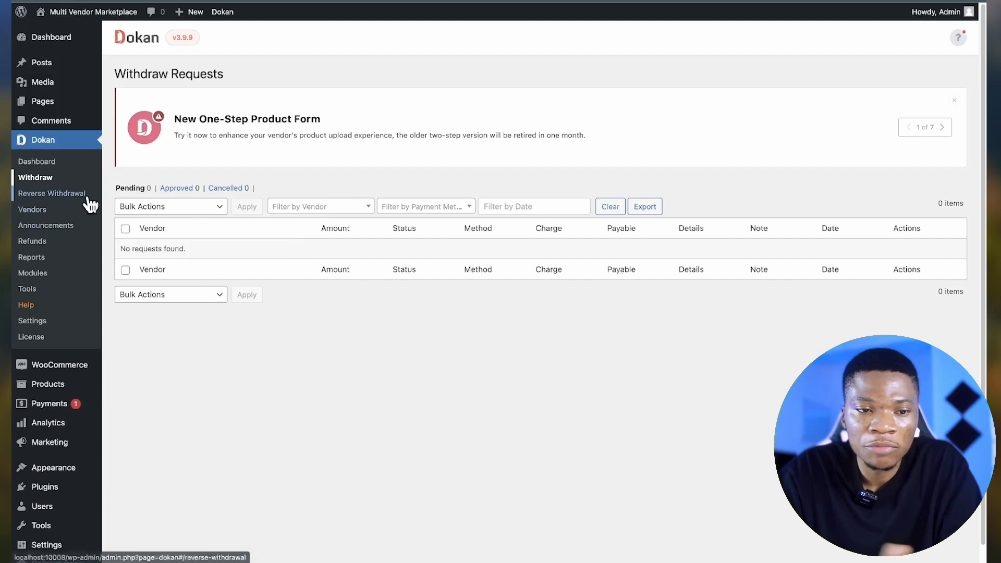
click(73, 193)
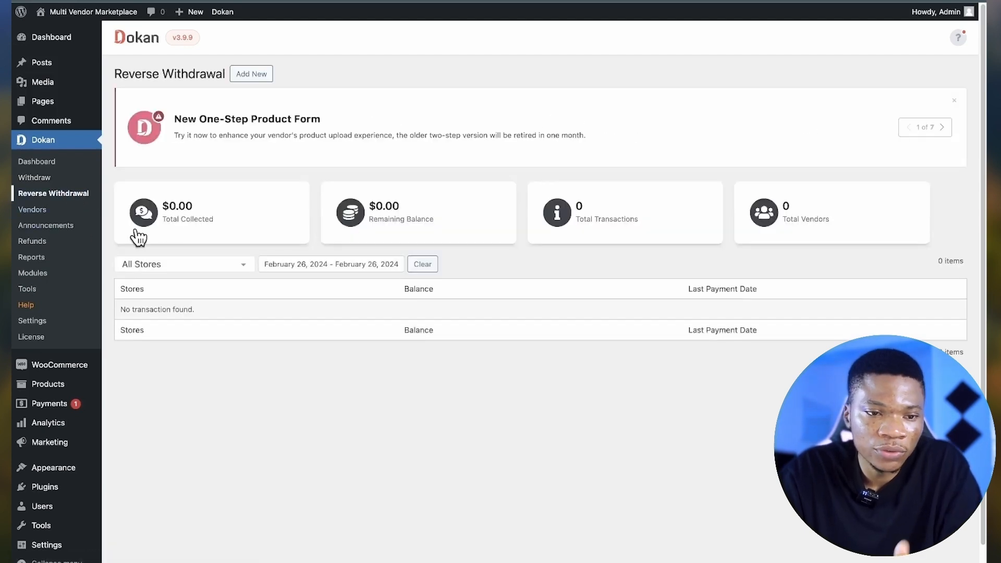
click(33, 209)
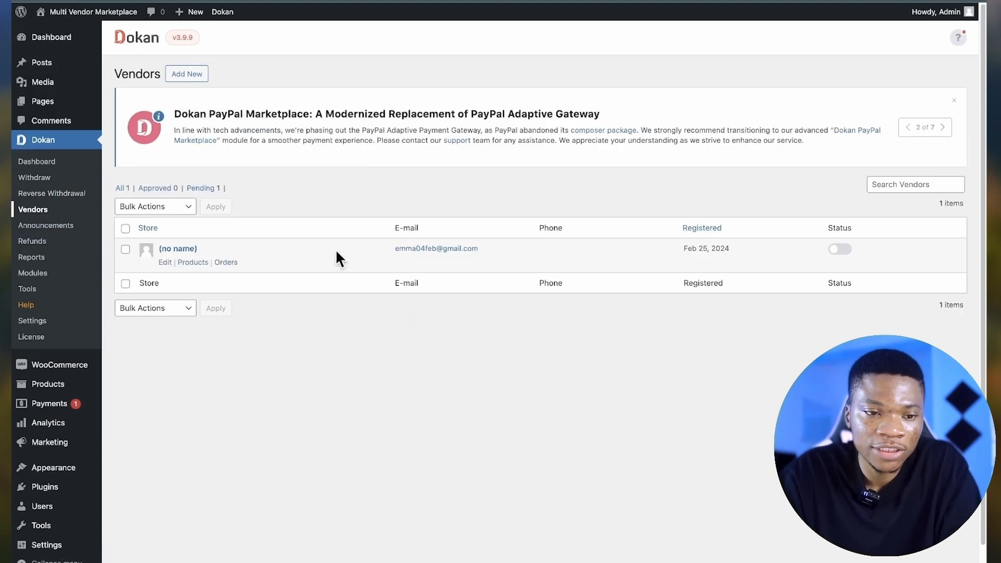
click(30, 227)
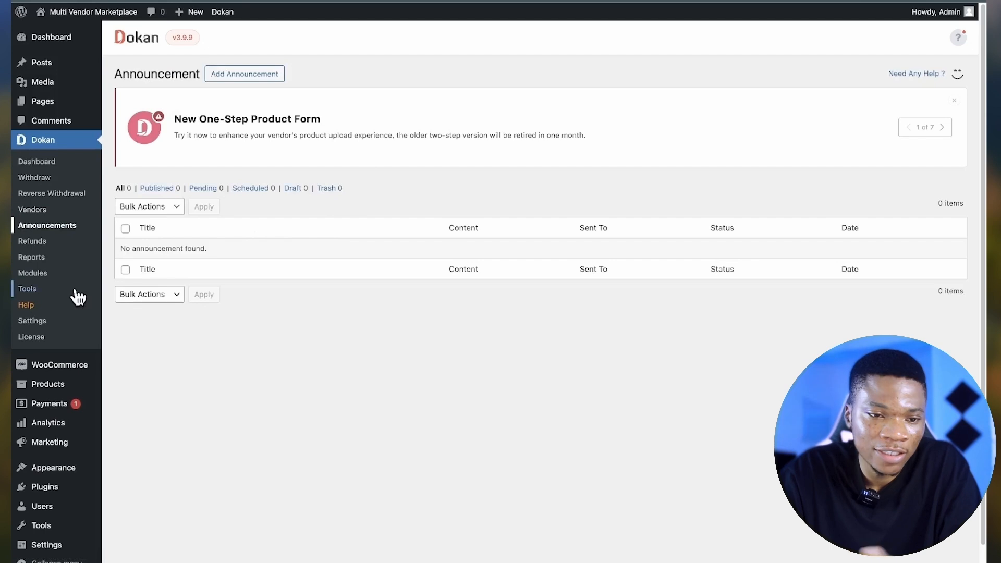
click(38, 242)
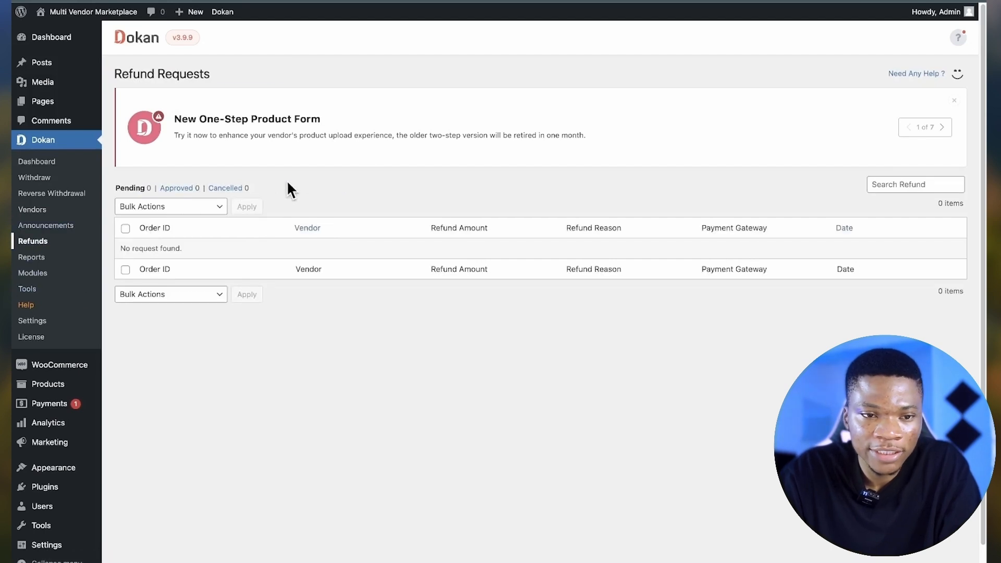
click(39, 259)
Step: Activate the Dokan modules Color Scheme Customizer, Delivery Time, Elementor, EU Compliance Fields, Follow Store and Geolocation
click(39, 273)
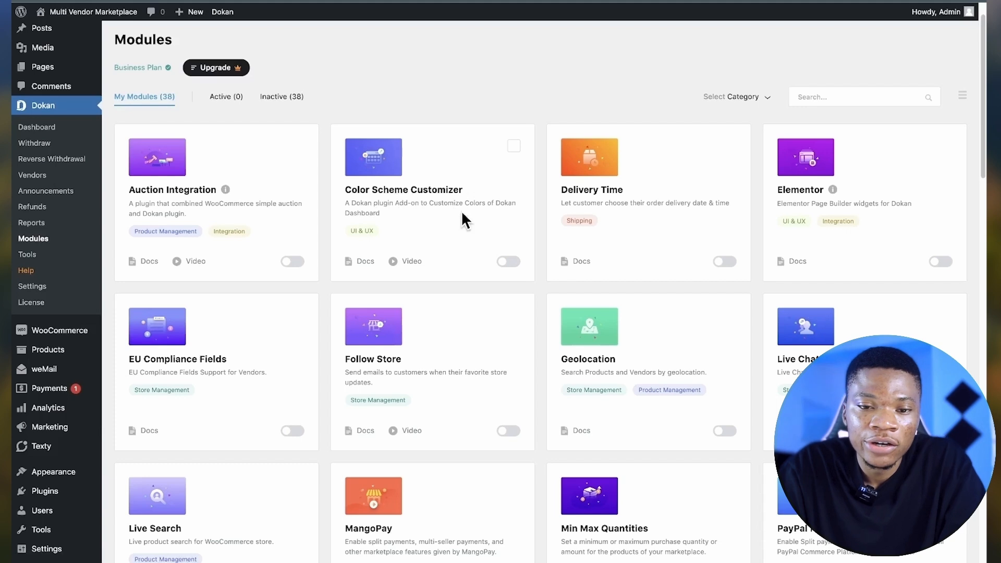
click(513, 147)
click(729, 147)
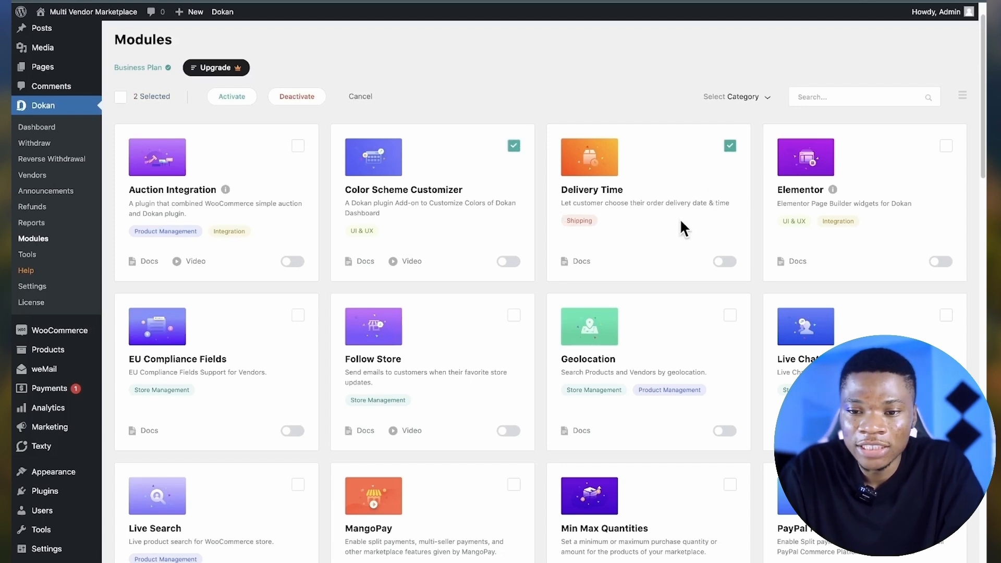
click(946, 147)
scroll(833, 233, down, 2)
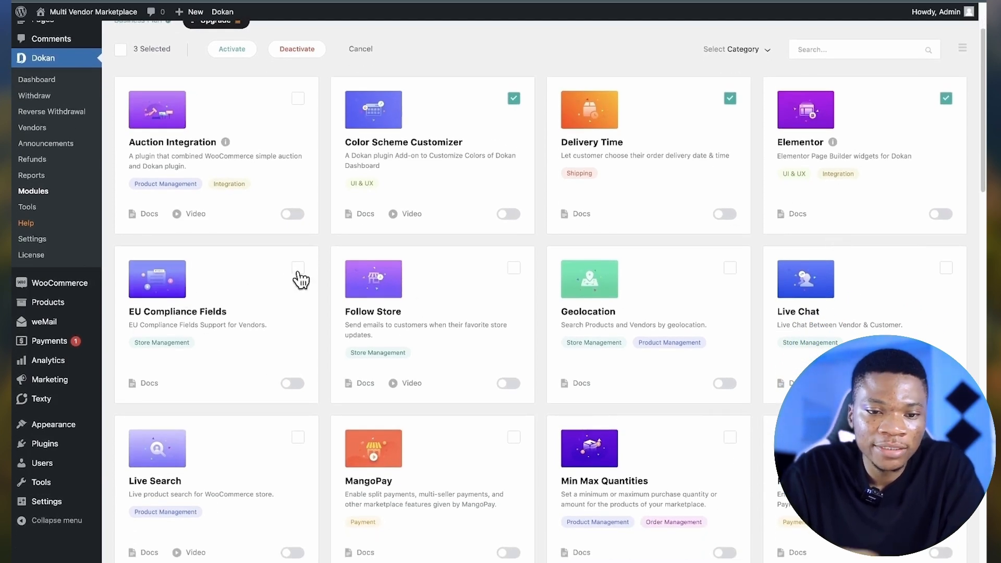
click(514, 267)
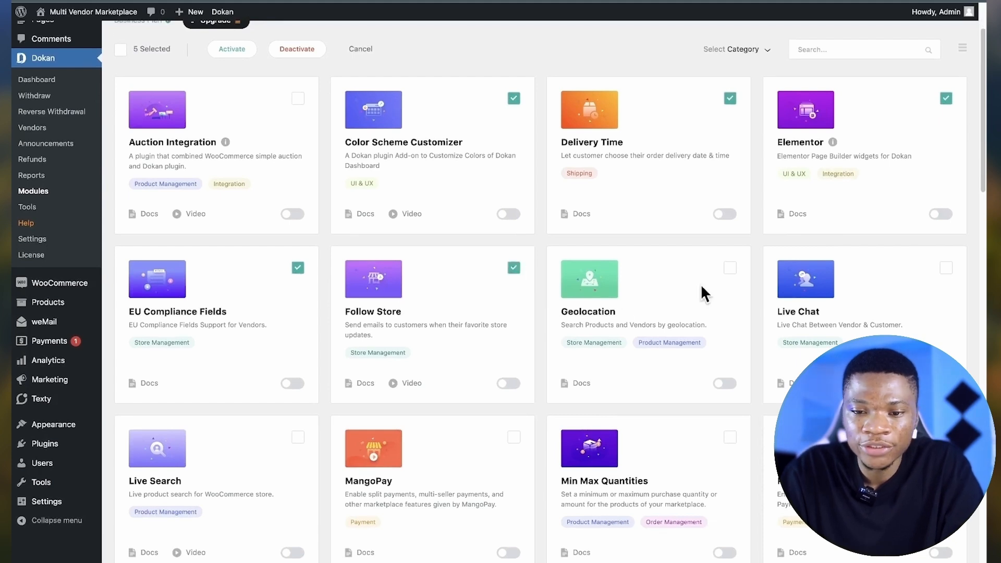
click(730, 267)
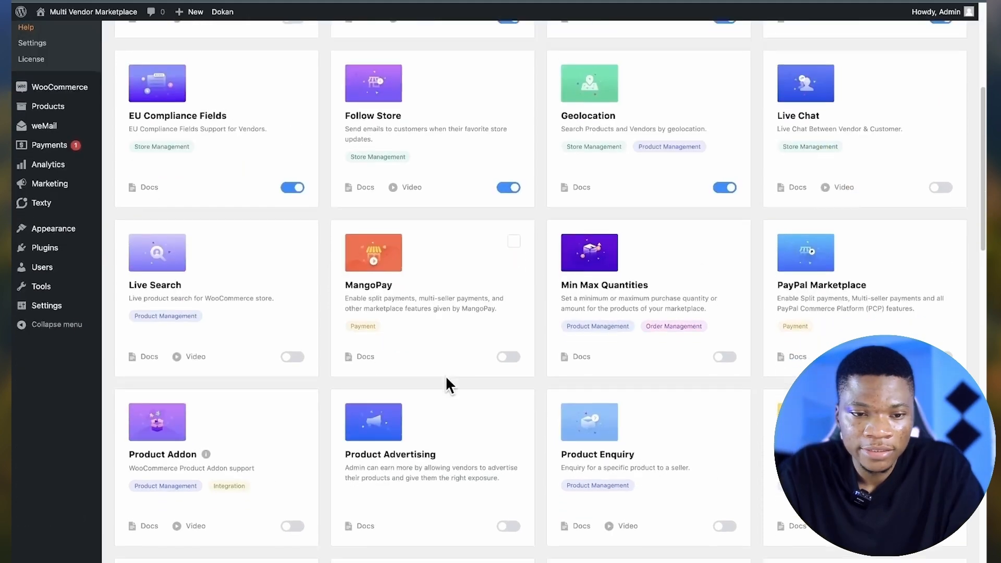
Step: Select the Live Search, Min Max Quantities, PayPal Marketplace, Product Addon and Product Advertising modules
scroll(447, 384, down, 1)
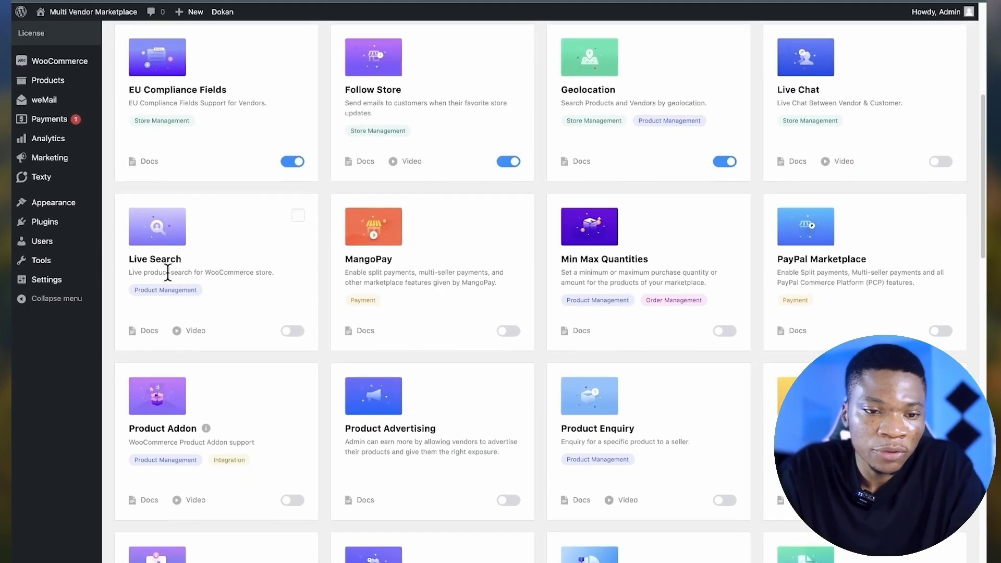
click(297, 216)
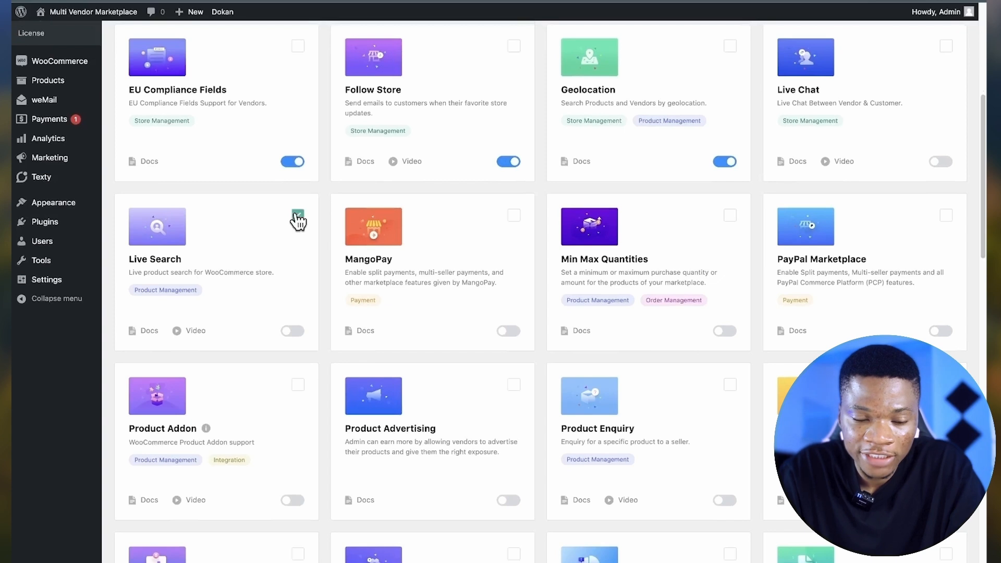
scroll(288, 248, up, 1)
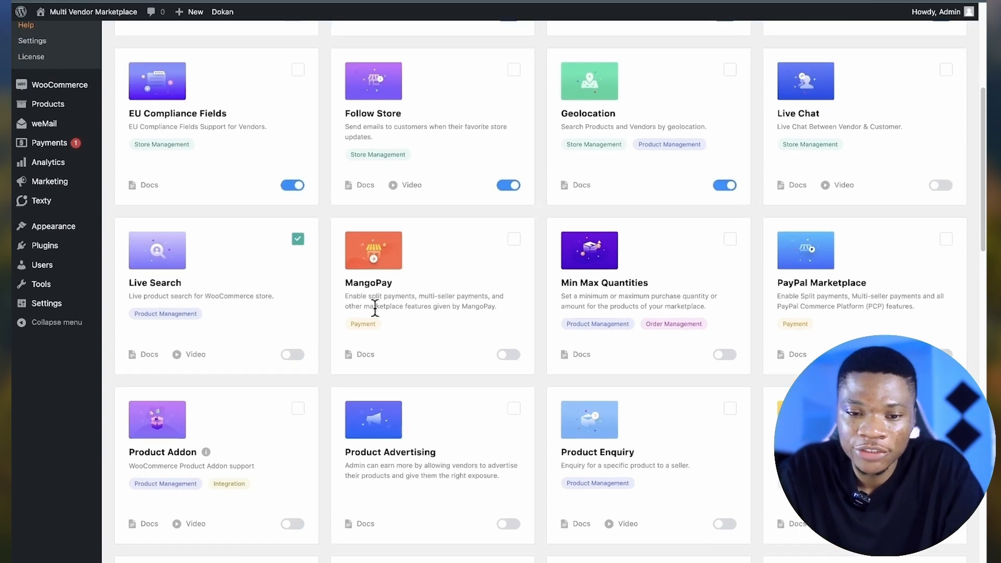
scroll(472, 316, down, 1)
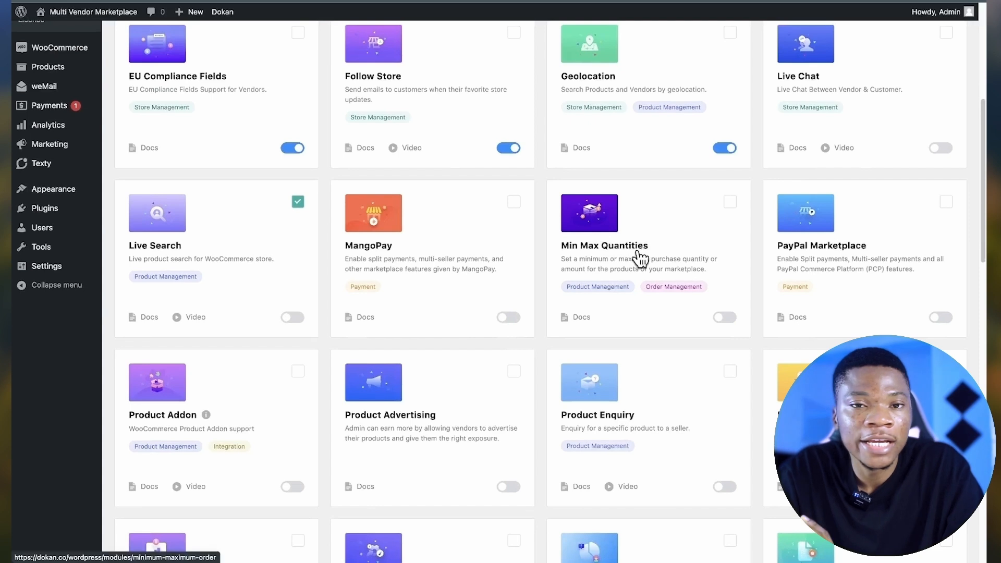
click(730, 202)
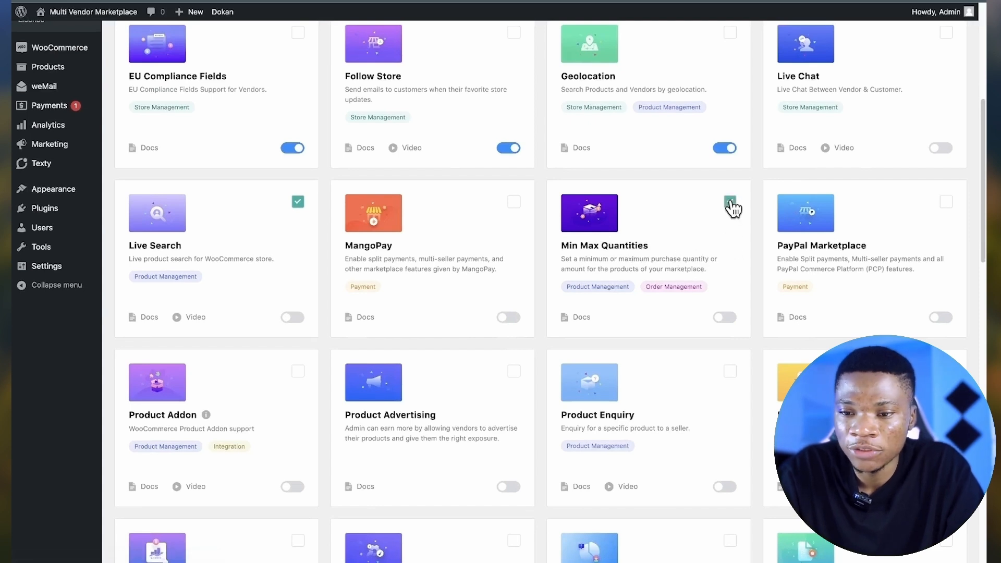
scroll(788, 294, down, 1)
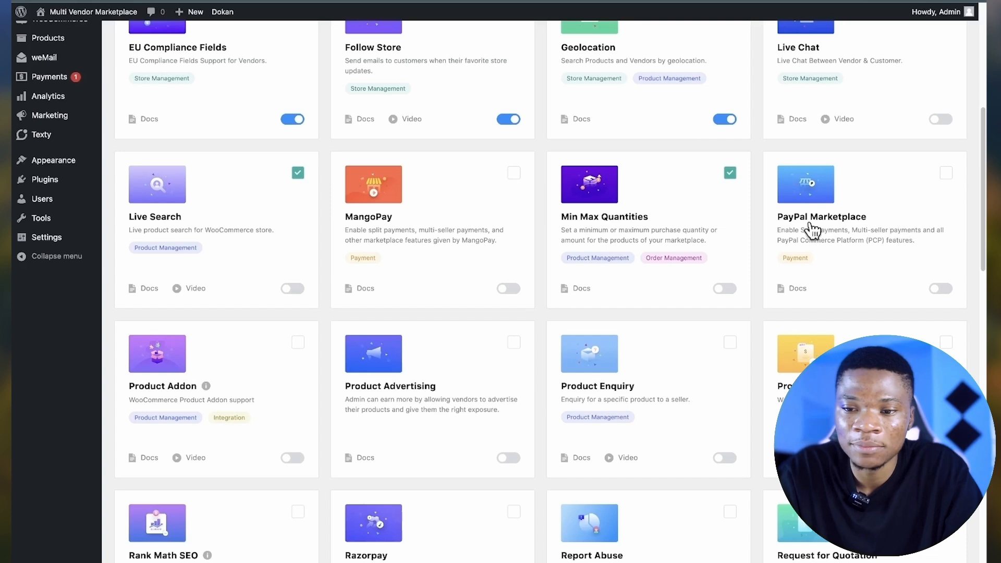
scroll(401, 369, down, 1)
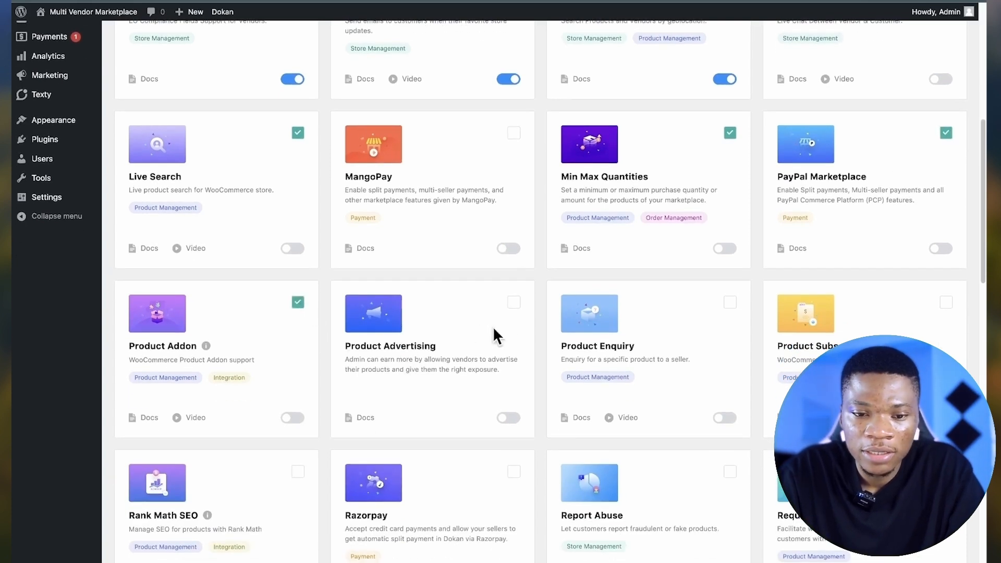
click(513, 307)
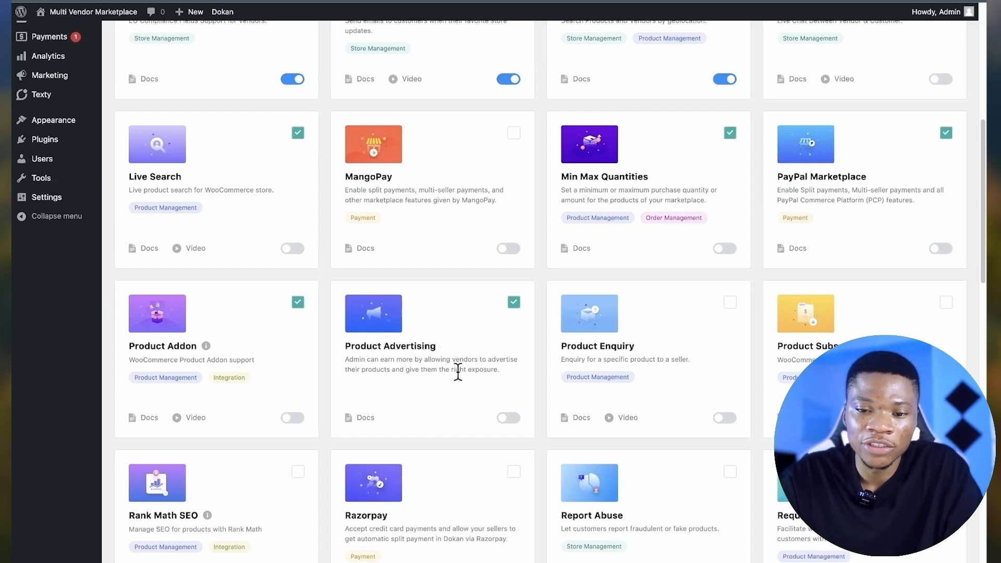
Step: Add Product Enquiry, Rank Math SEO, Report Abuse and Request for Quotation to the module selection
scroll(671, 386, down, 1)
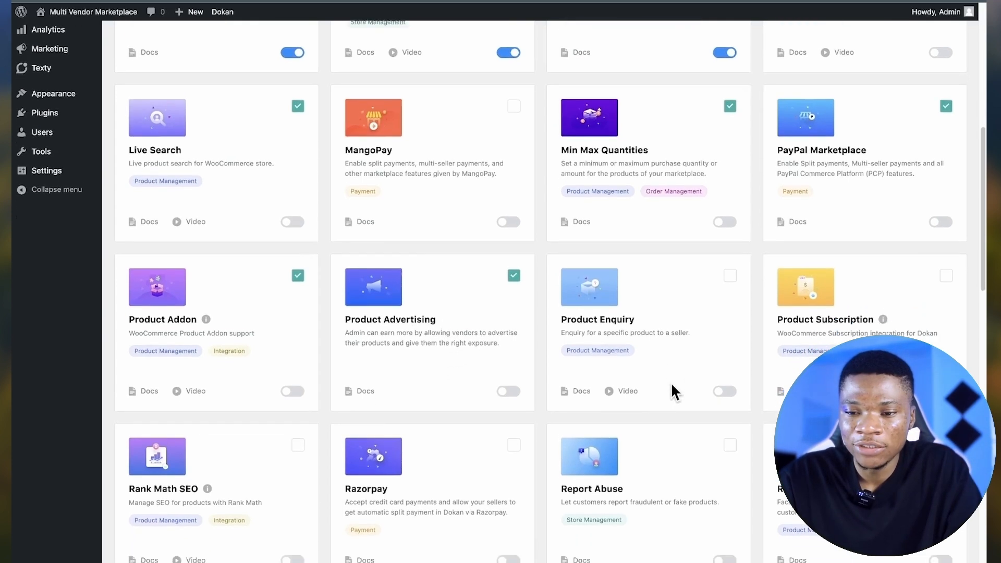
click(730, 276)
scroll(727, 284, down, 1)
scroll(727, 287, down, 7)
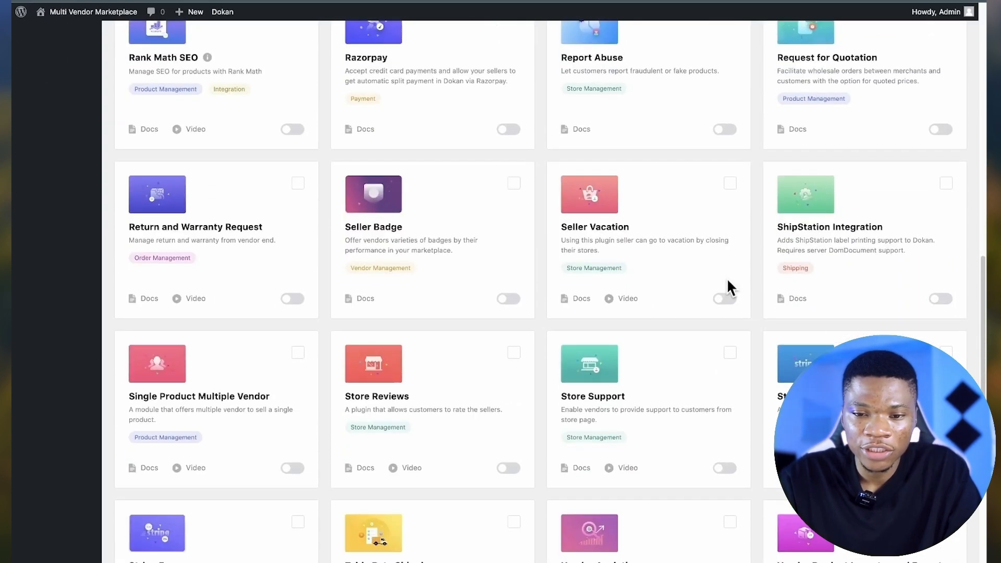
scroll(727, 286, up, 2)
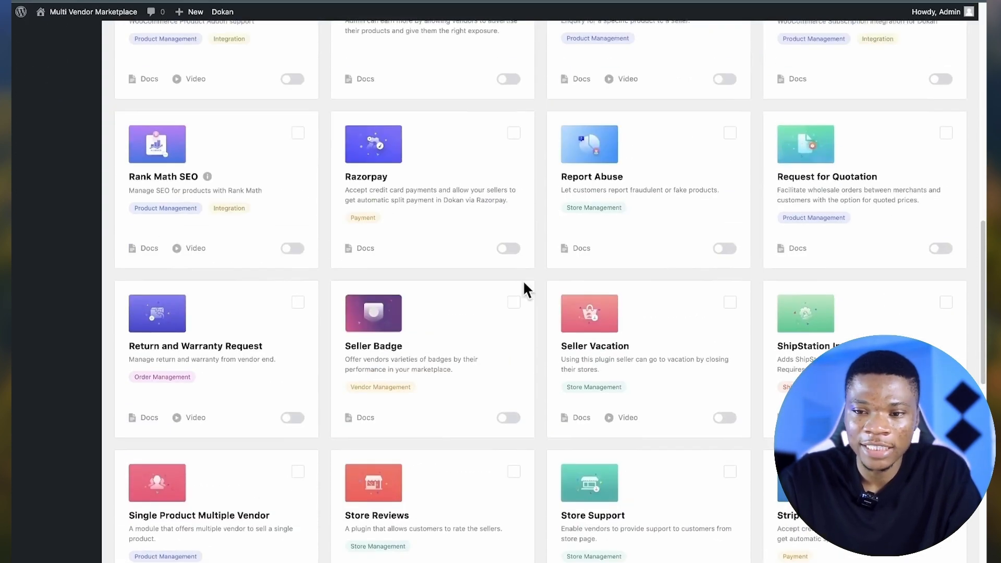
scroll(523, 282, down, 3)
scroll(523, 282, up, 5)
click(298, 267)
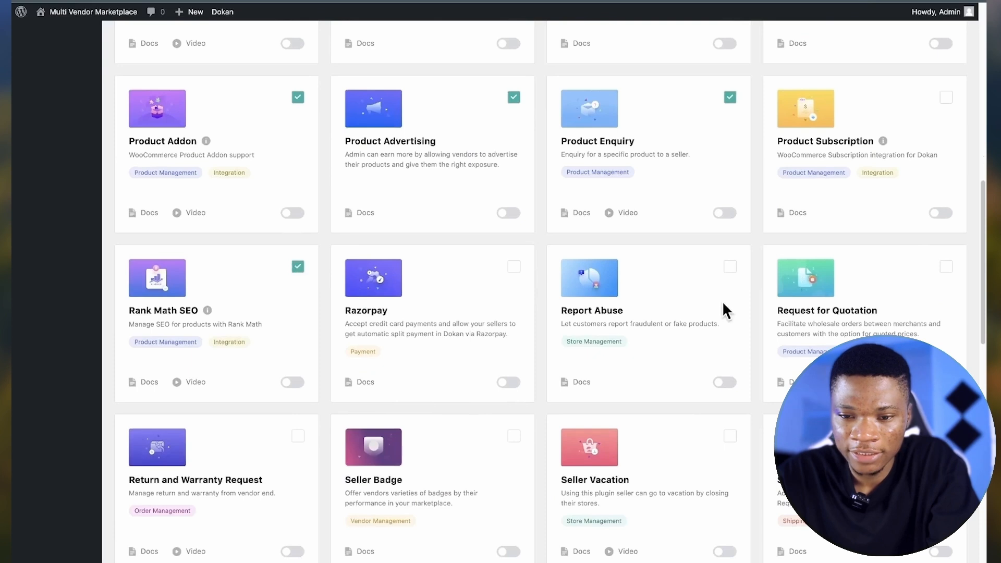
scroll(731, 272, down, 1)
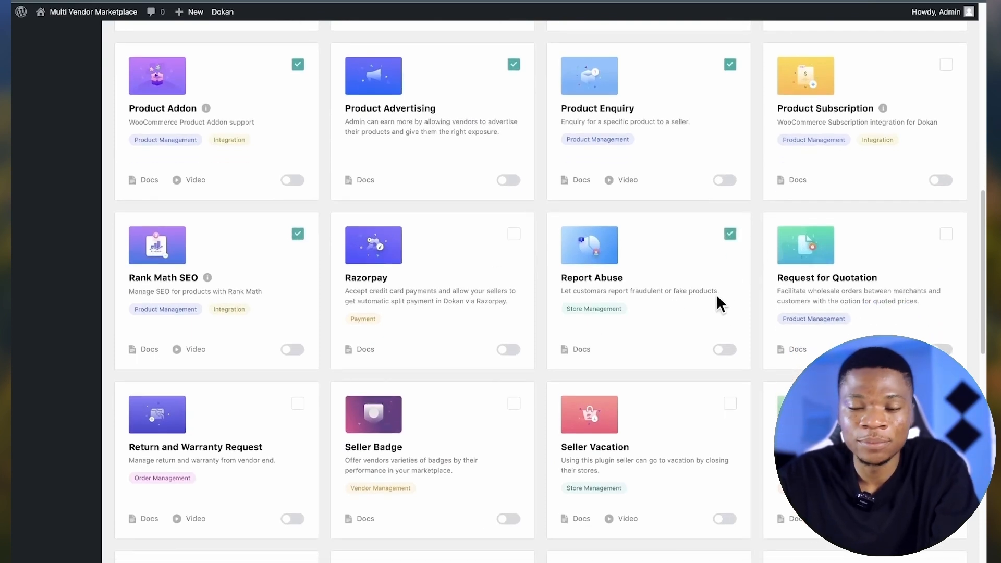
scroll(718, 296, up, 1)
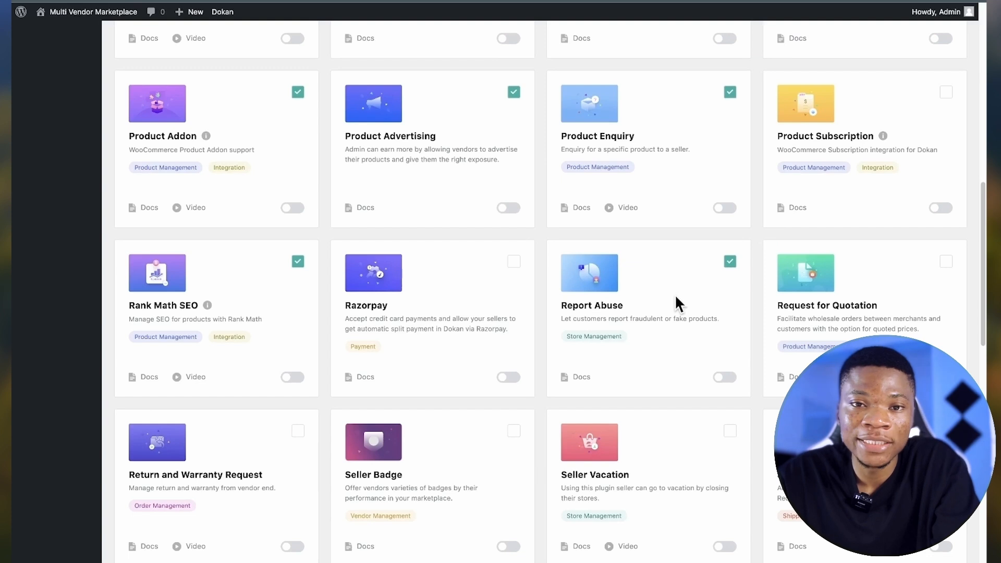
scroll(692, 319, down, 2)
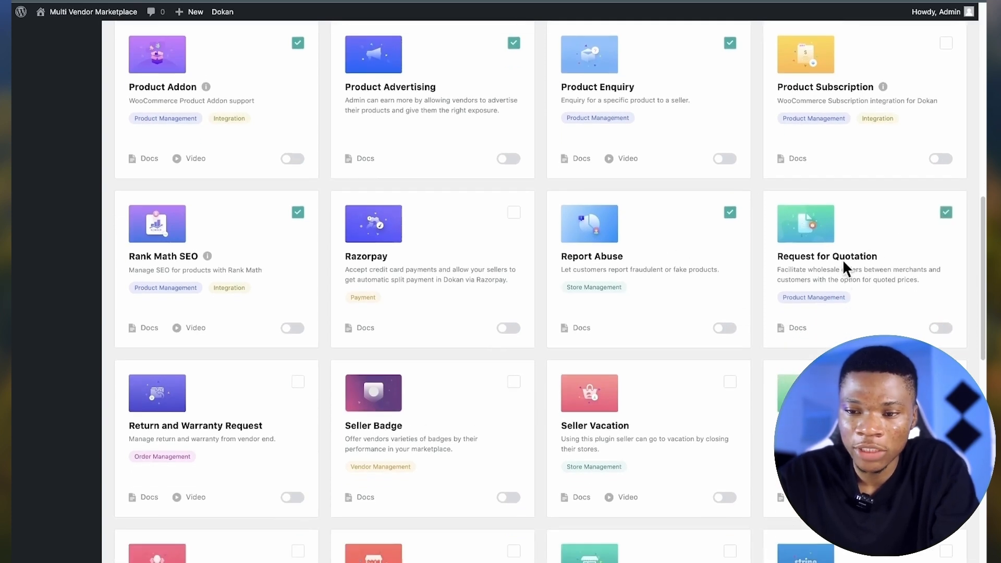
Step: Add Store Reviews, Store Support, Vendor Analytics and Vendor Product Importer and Exporter to the module selection
scroll(773, 304, down, 5)
scroll(774, 303, down, 3)
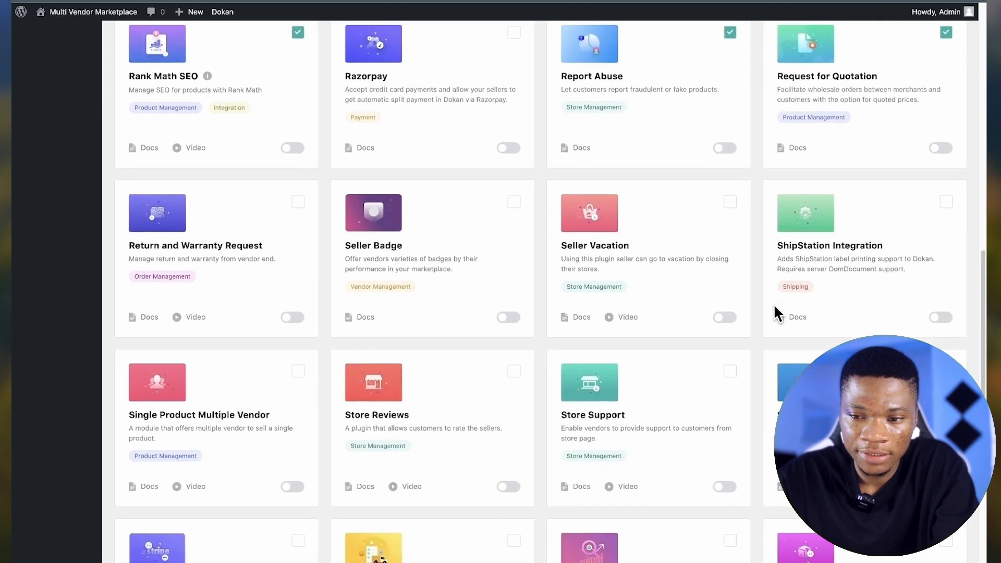
click(513, 312)
scroll(732, 312, down, 6)
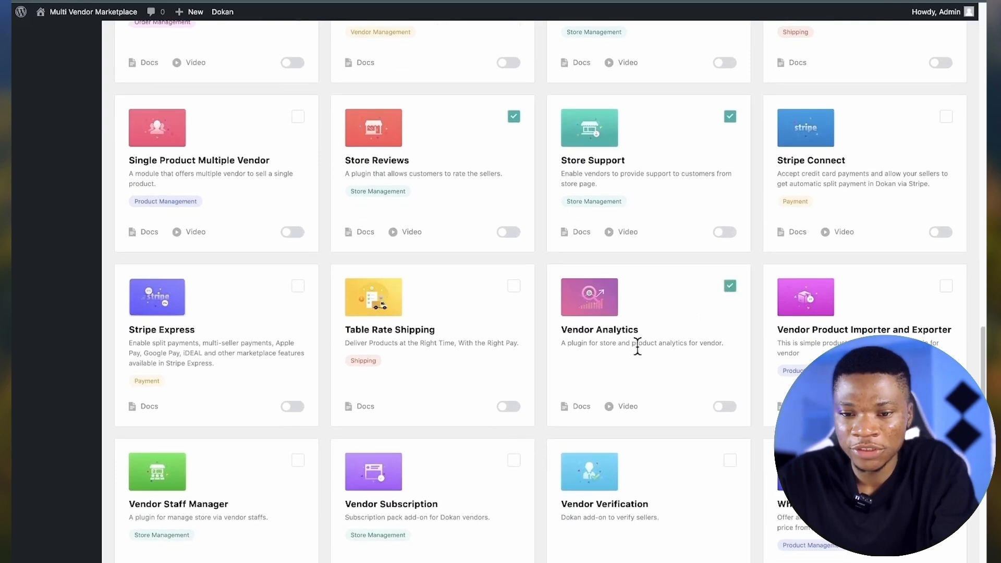
scroll(945, 211, down, 1)
scroll(945, 211, down, 2)
click(944, 209)
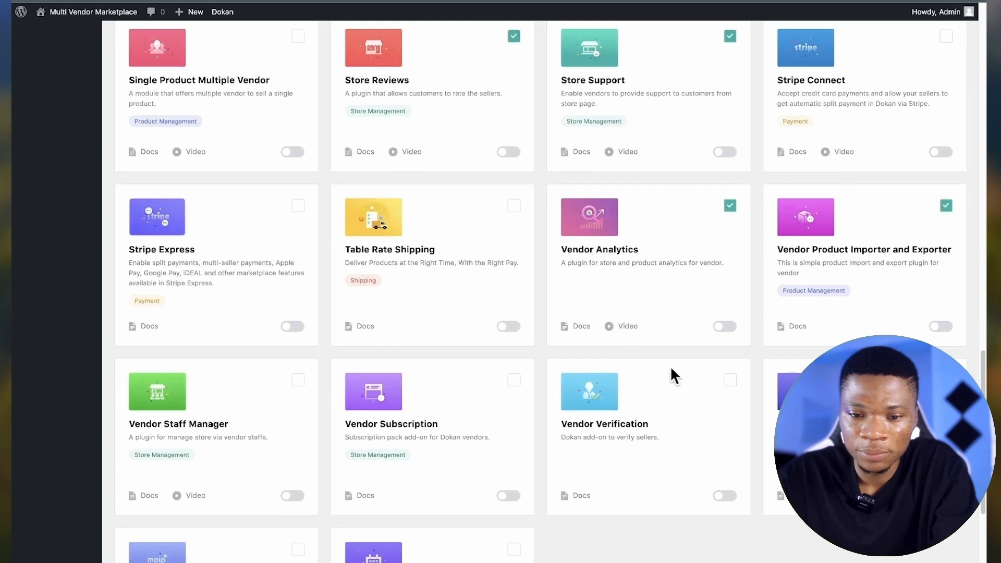
Step: Add Vendor Verification and Wholesale to the module selection and activate all selected modules
scroll(566, 405, down, 1)
scroll(481, 414, down, 3)
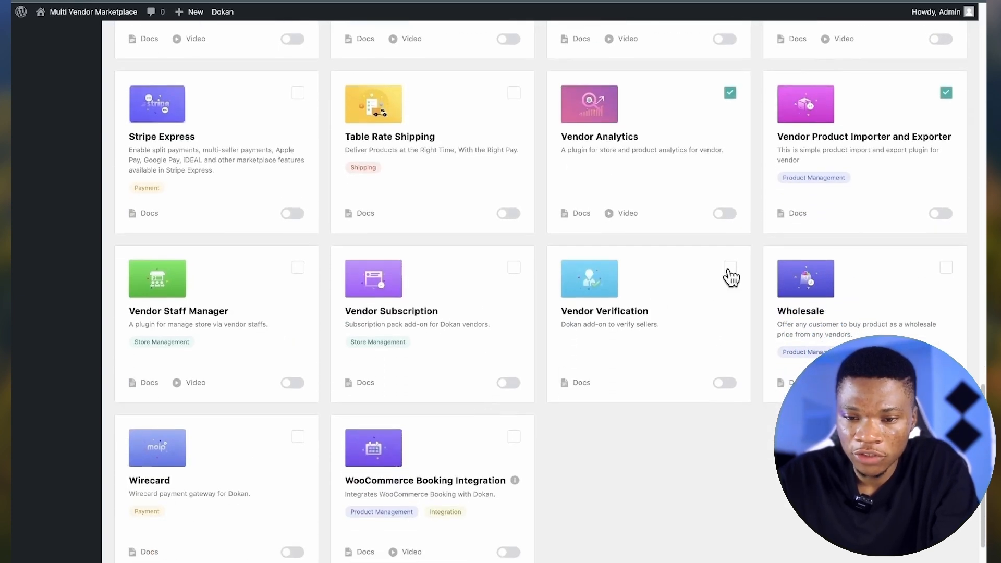
scroll(638, 336, down, 2)
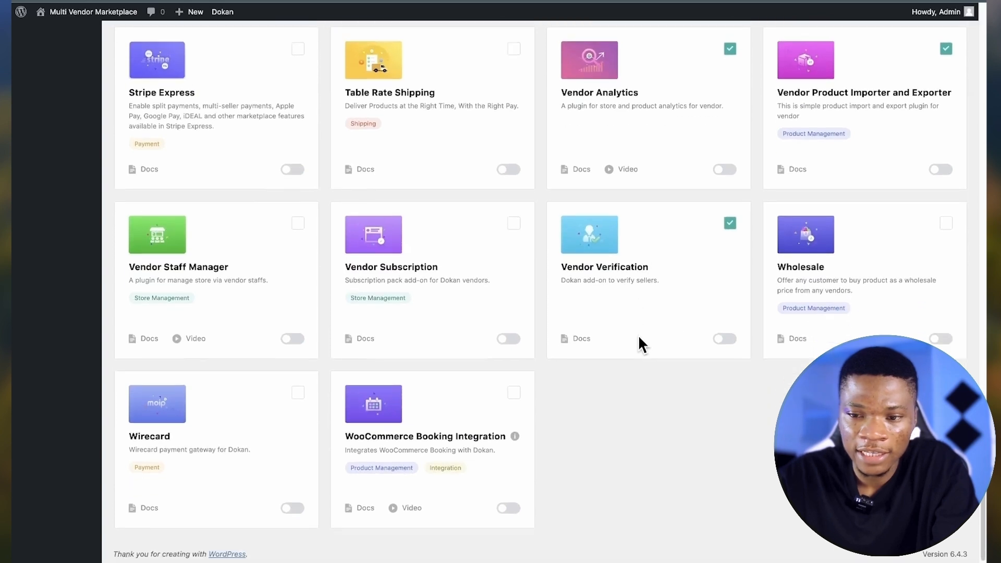
click(946, 224)
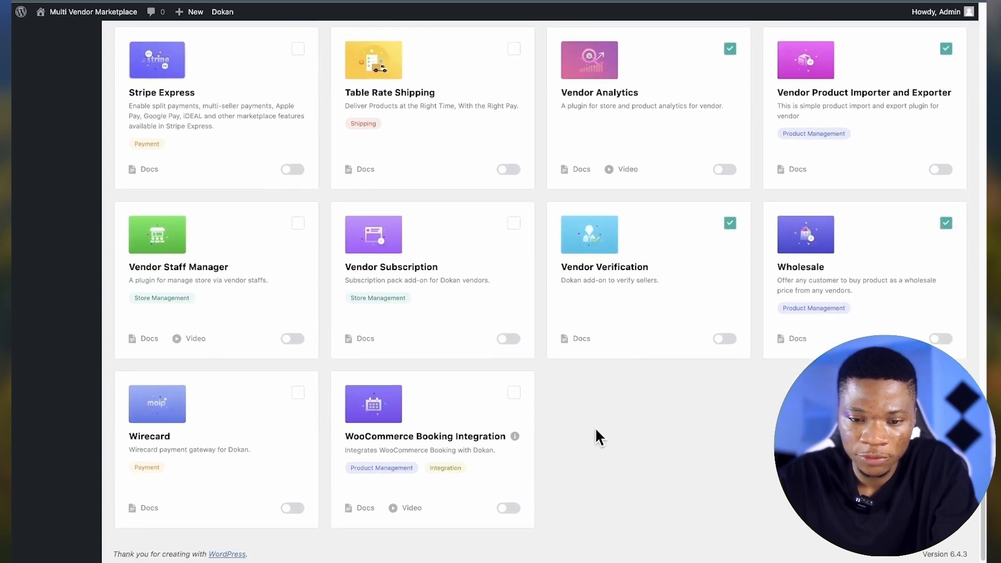
scroll(506, 360, up, 10)
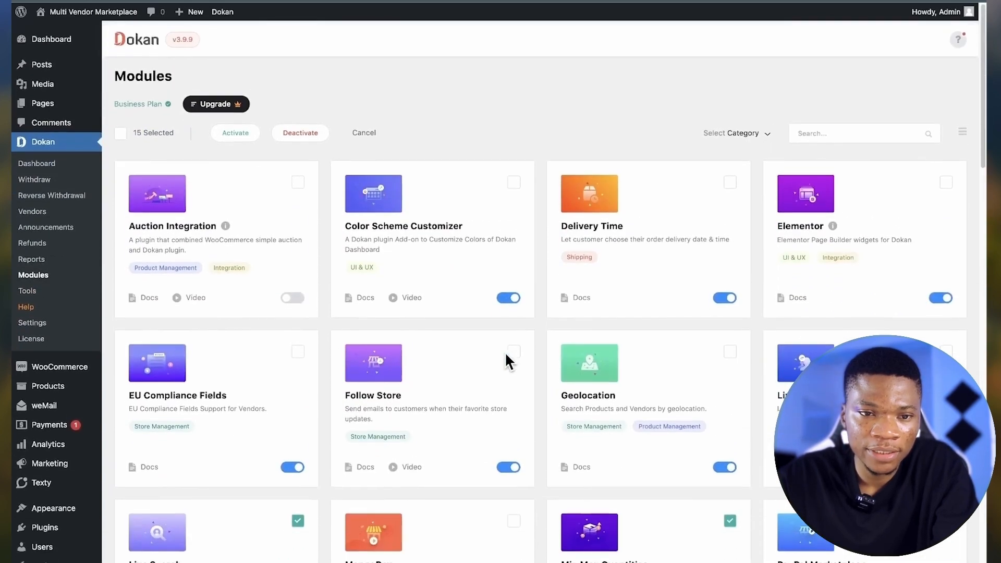
click(235, 132)
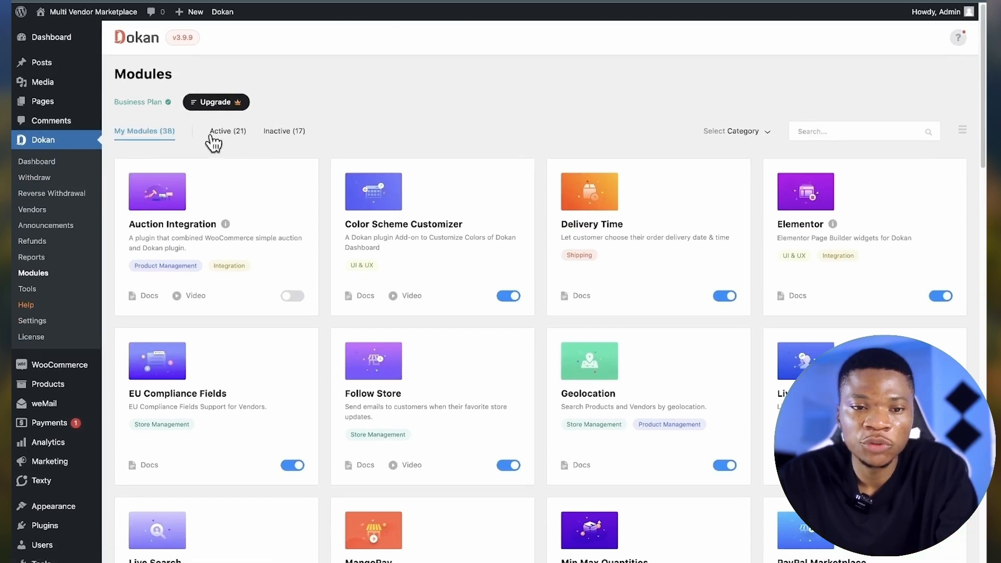
Step: Look over the activated Dokan modules and view Dokan's Tools and Help pages
scroll(400, 190, down, 3)
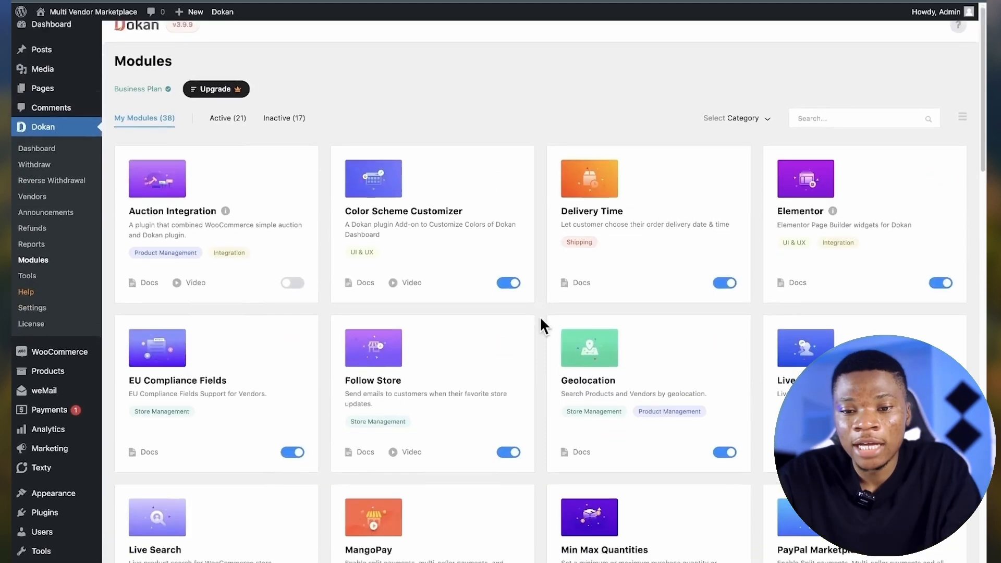
scroll(540, 316, down, 3)
scroll(541, 319, down, 2)
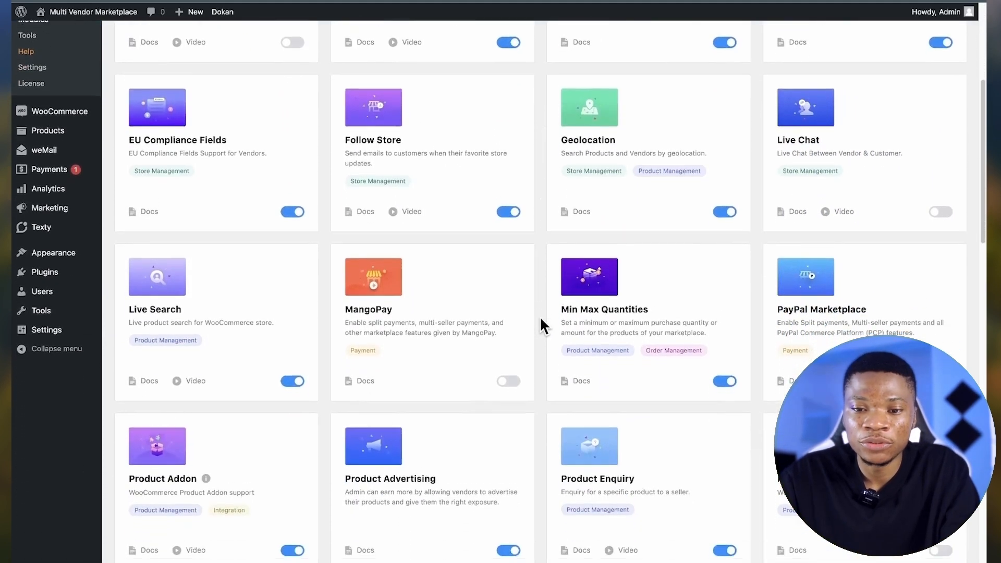
scroll(540, 316, up, 5)
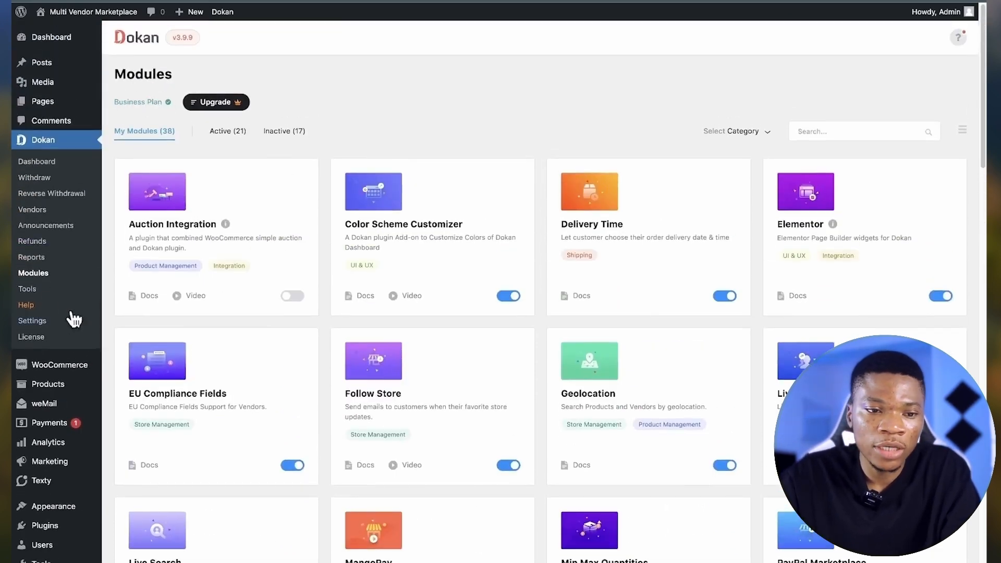
click(46, 292)
click(27, 305)
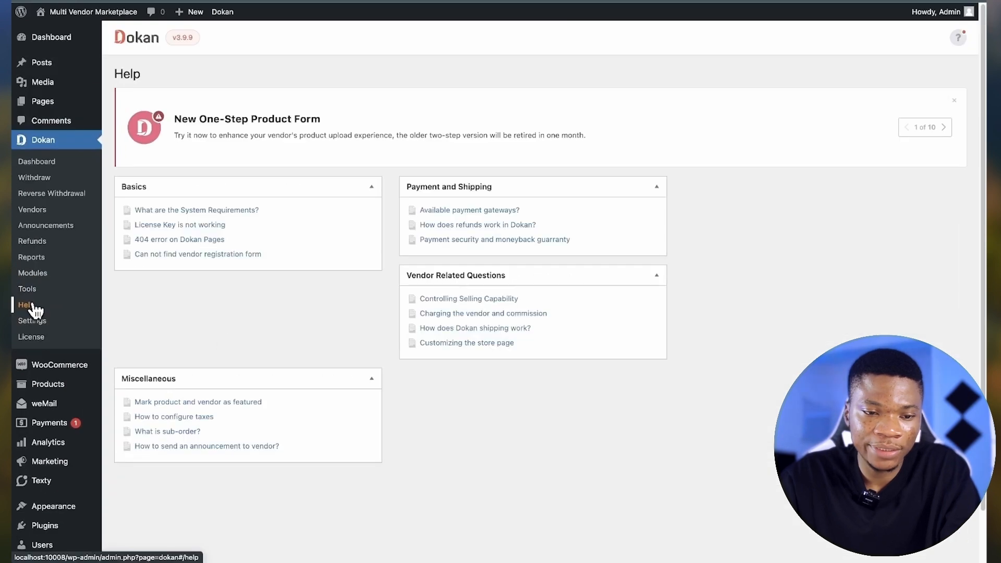
Step: Open Dokan's settings and examine the general site settings, including Admin Area Access, Vendor Store URL and the Vendor Setup Wizard logo and message
click(48, 323)
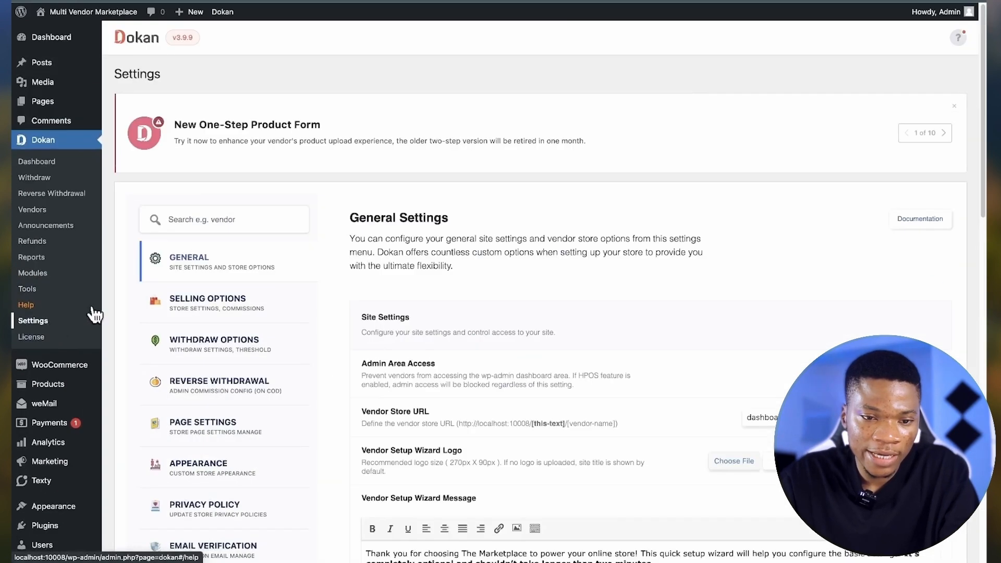
scroll(410, 296, down, 2)
scroll(408, 294, down, 2)
scroll(407, 292, up, 2)
scroll(407, 288, up, 1)
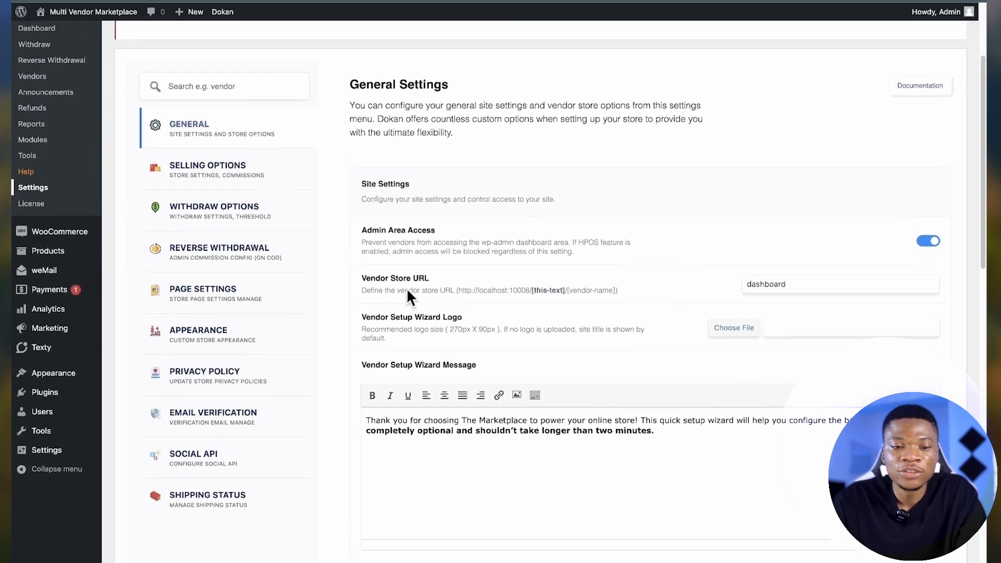
scroll(407, 288, up, 1)
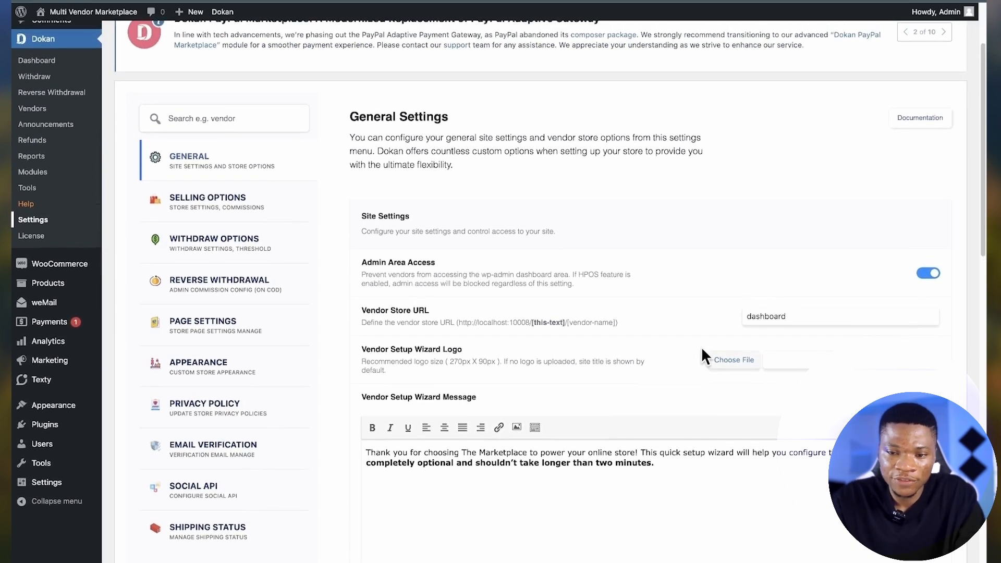
scroll(484, 315, up, 2)
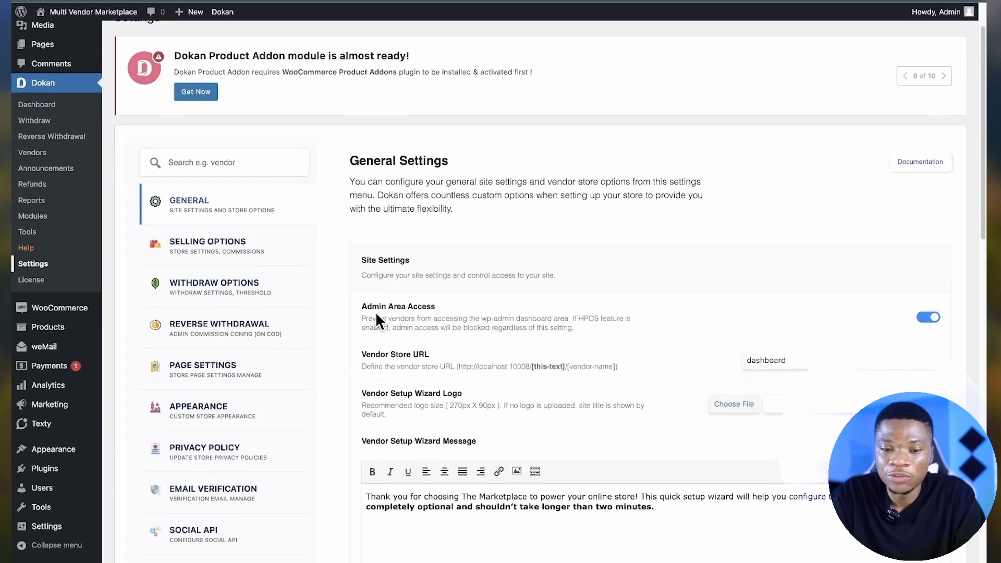
scroll(401, 328, up, 1)
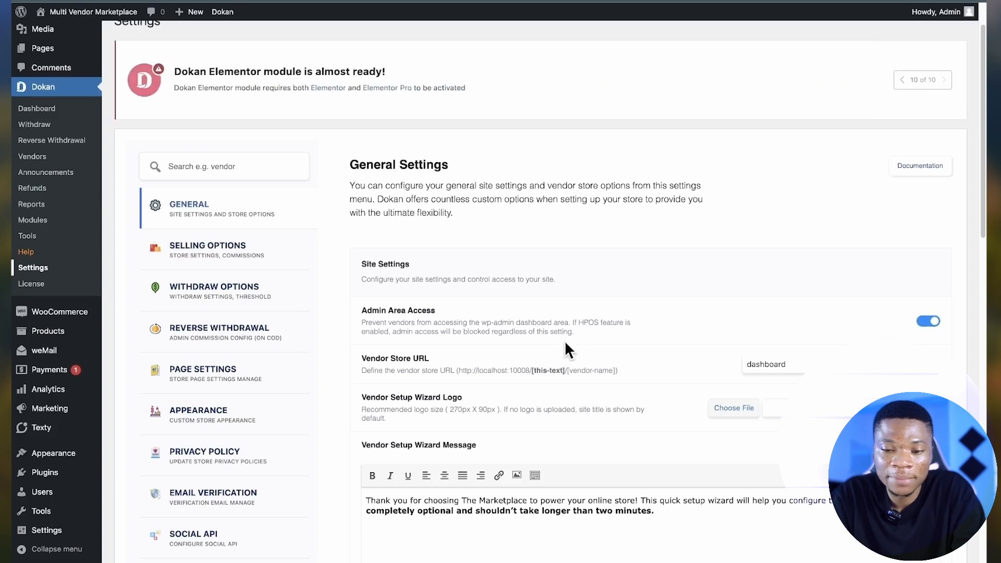
scroll(629, 334, down, 3)
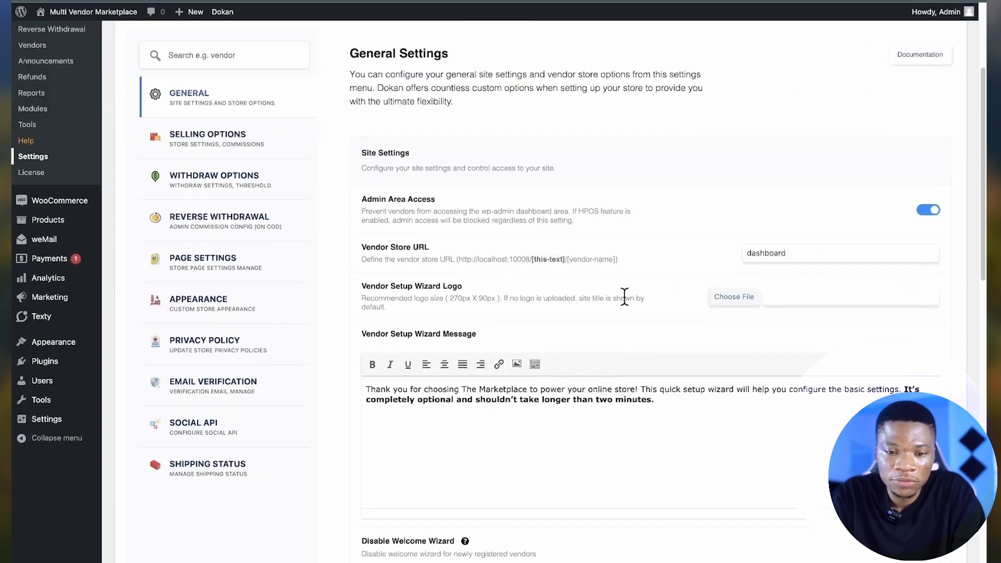
scroll(602, 305, down, 2)
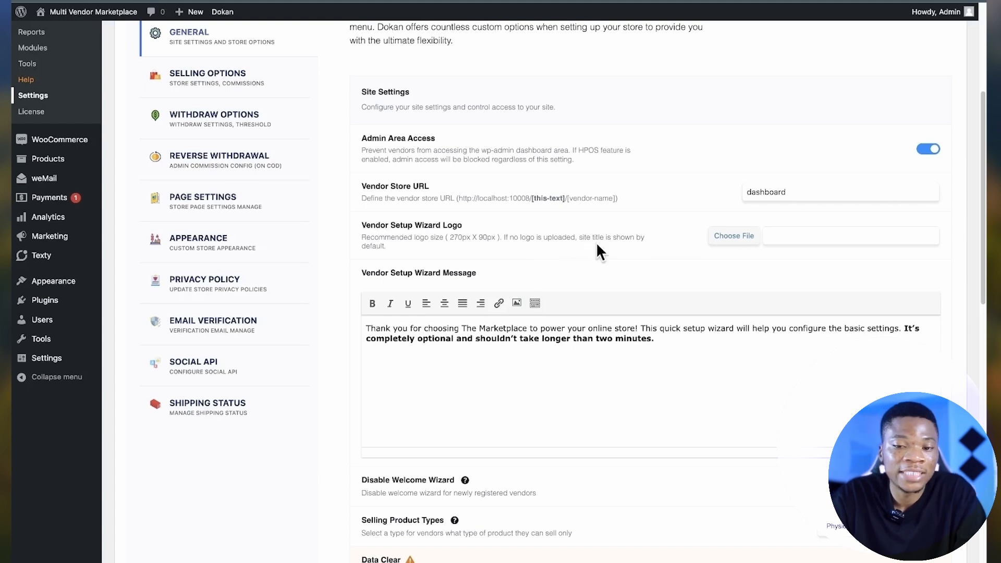
scroll(495, 277, down, 3)
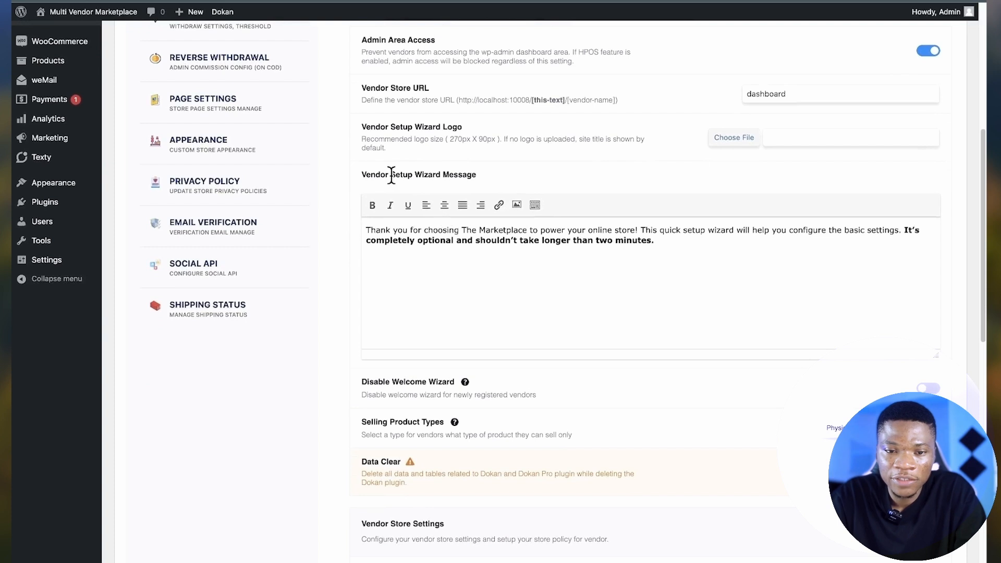
drag(555, 242, 510, 257)
scroll(603, 305, down, 4)
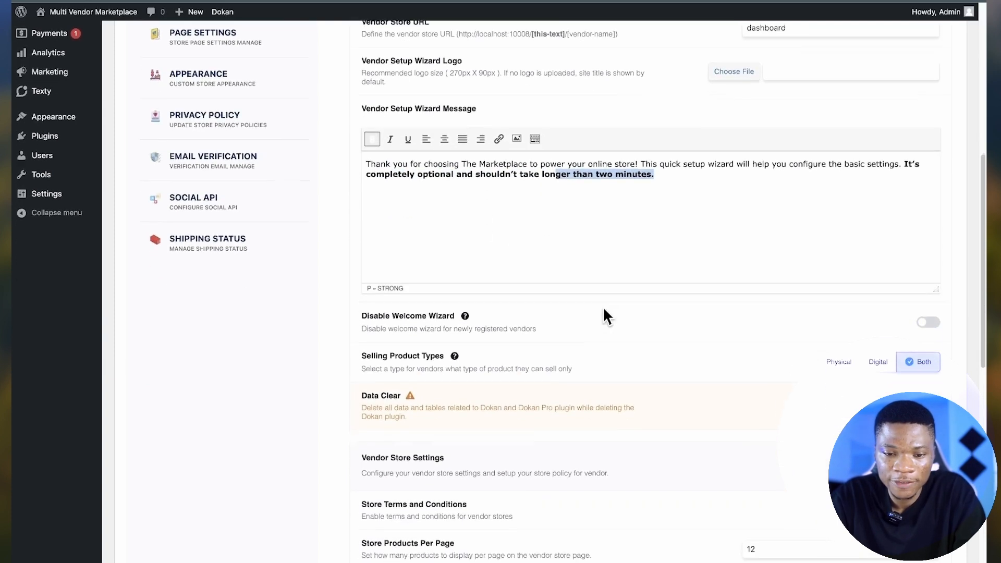
Step: Go through the Selling Product Types and Vendor Store Settings options and save the general settings
scroll(602, 305, down, 3)
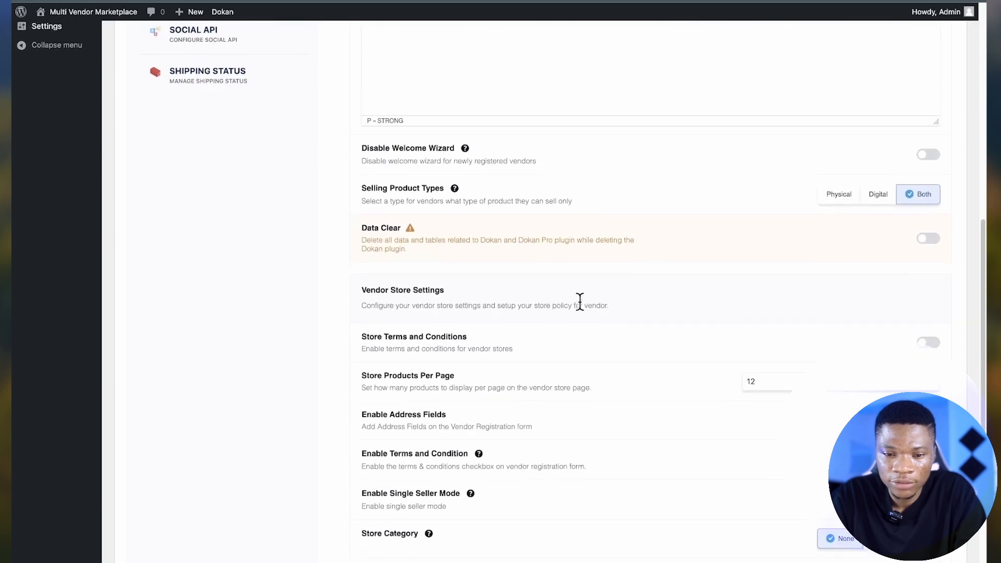
scroll(542, 386, down, 3)
scroll(543, 389, down, 4)
scroll(542, 391, up, 15)
scroll(702, 344, down, 15)
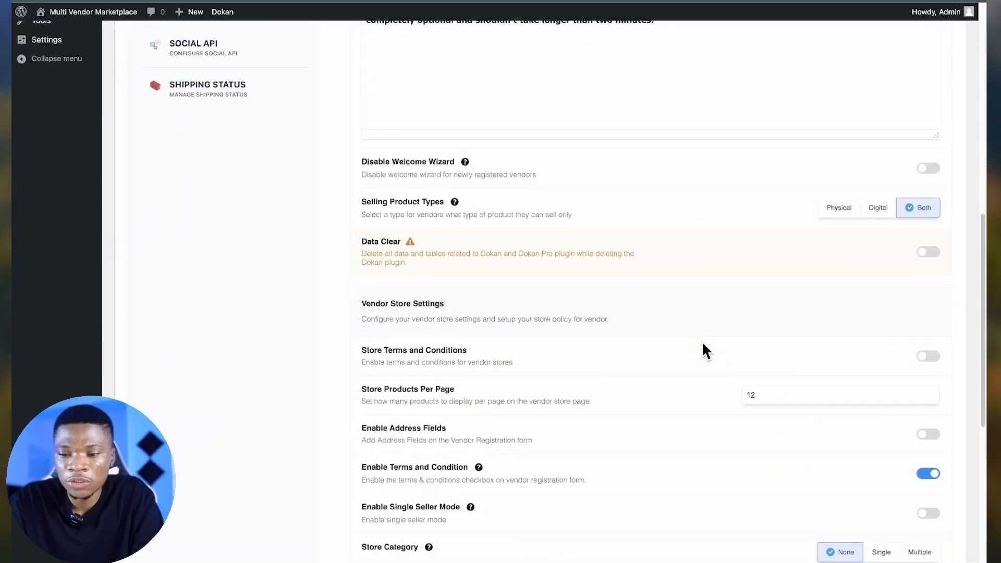
click(926, 485)
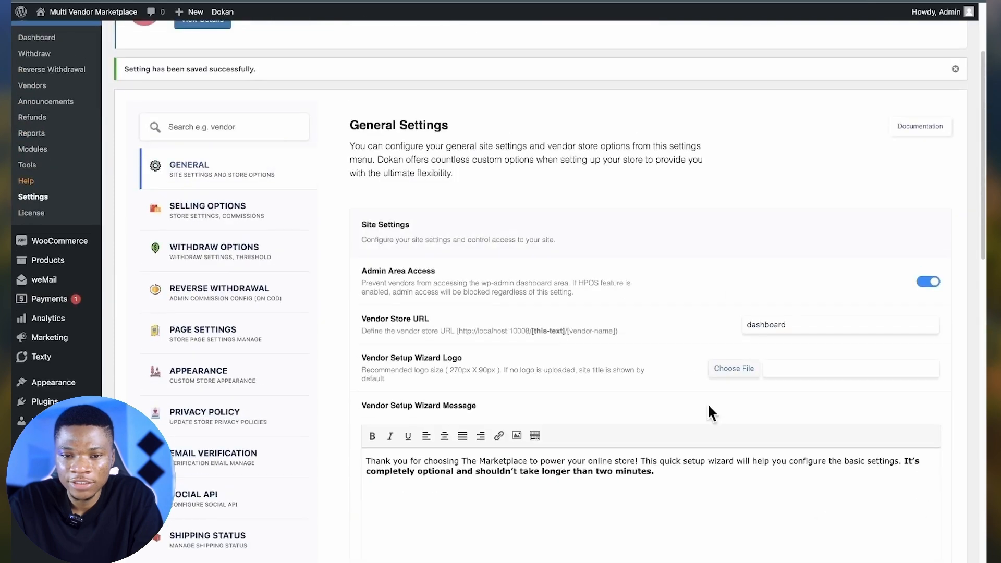
Step: Review the commission options in the selling settings and the methods, charges and limits in the withdraw settings
click(186, 308)
scroll(185, 311, down, 2)
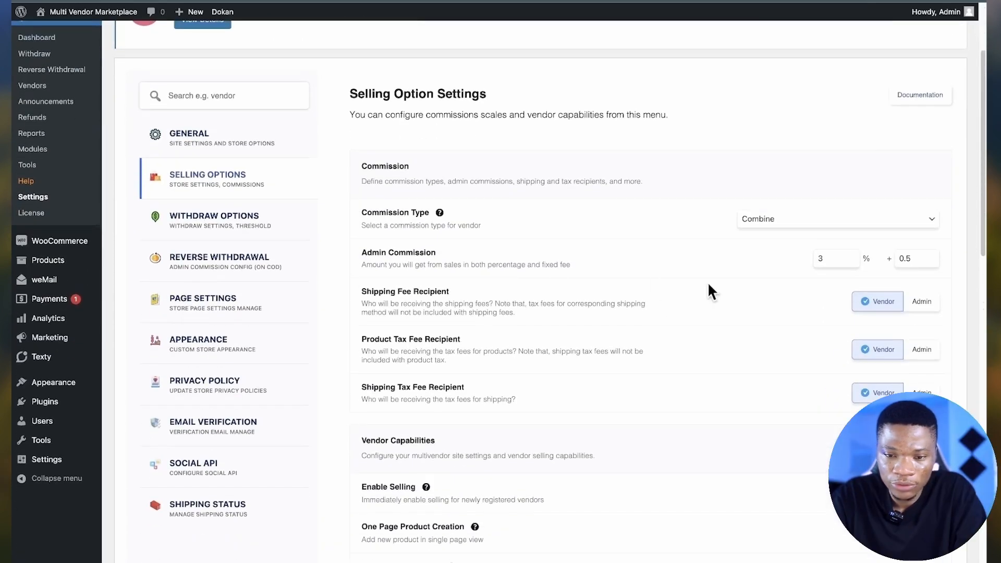
click(201, 215)
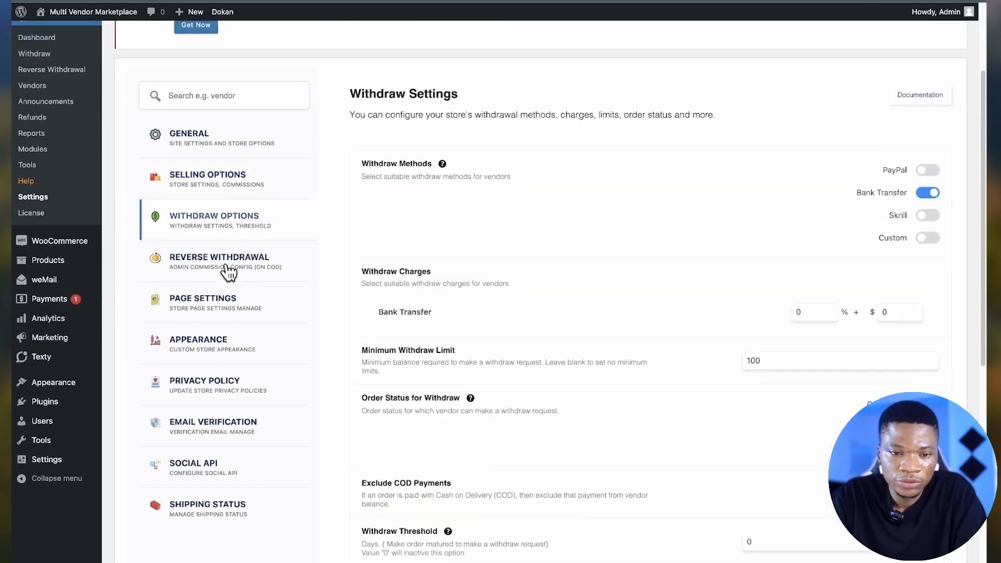
scroll(463, 217, down, 1)
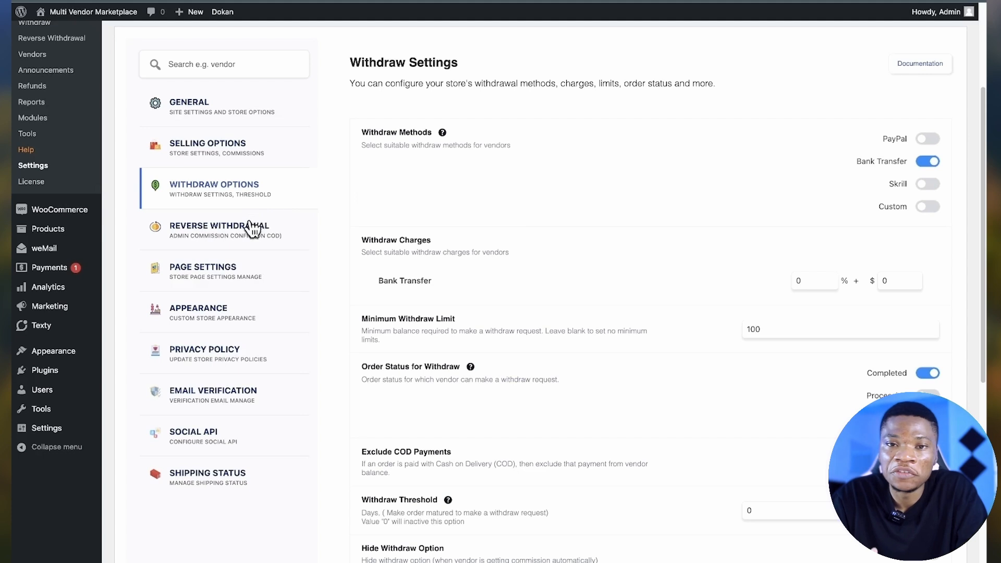
Step: Enable reverse withdrawal for vendors in Dokan's Reverse Withdrawal settings
click(244, 233)
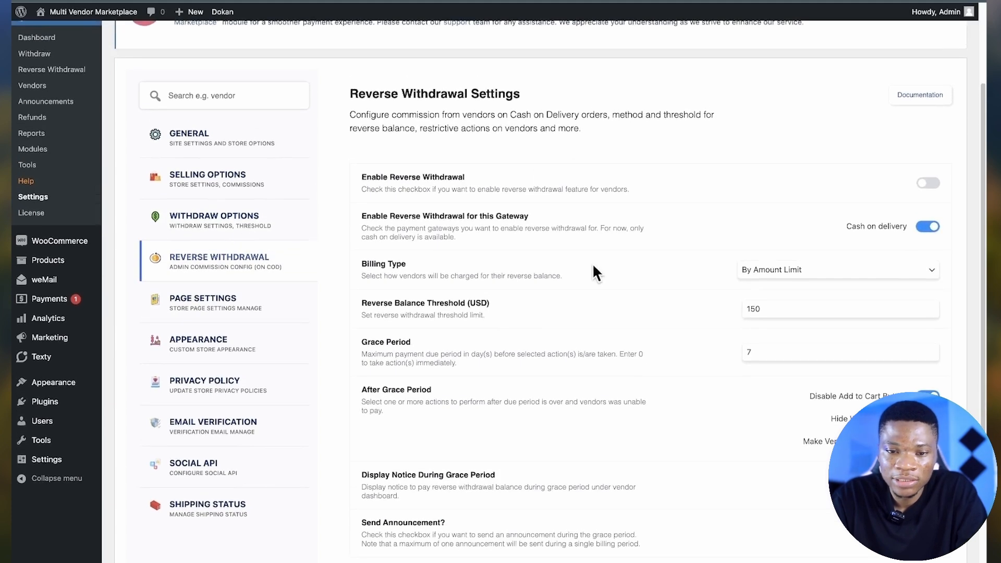
scroll(593, 266, down, 1)
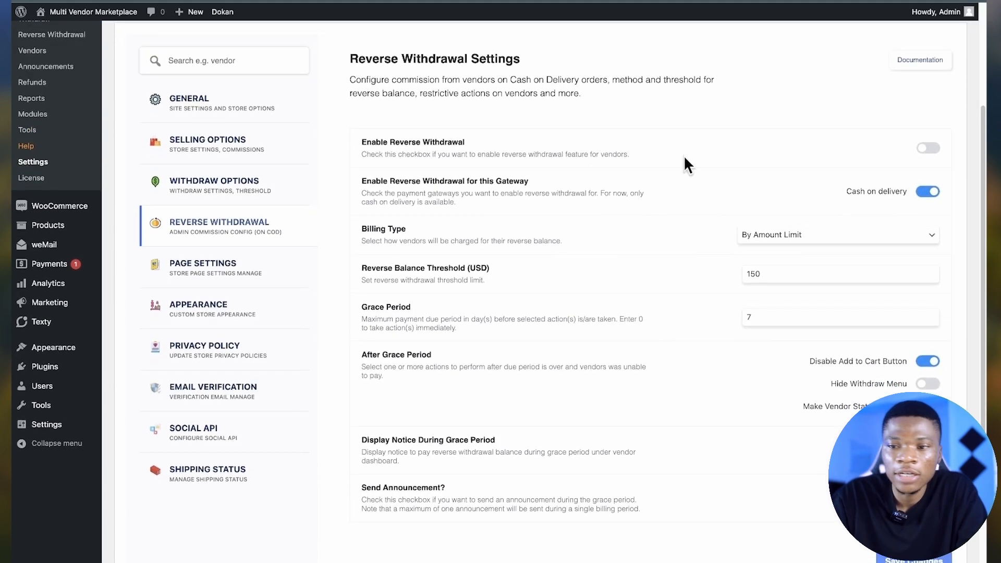
click(929, 150)
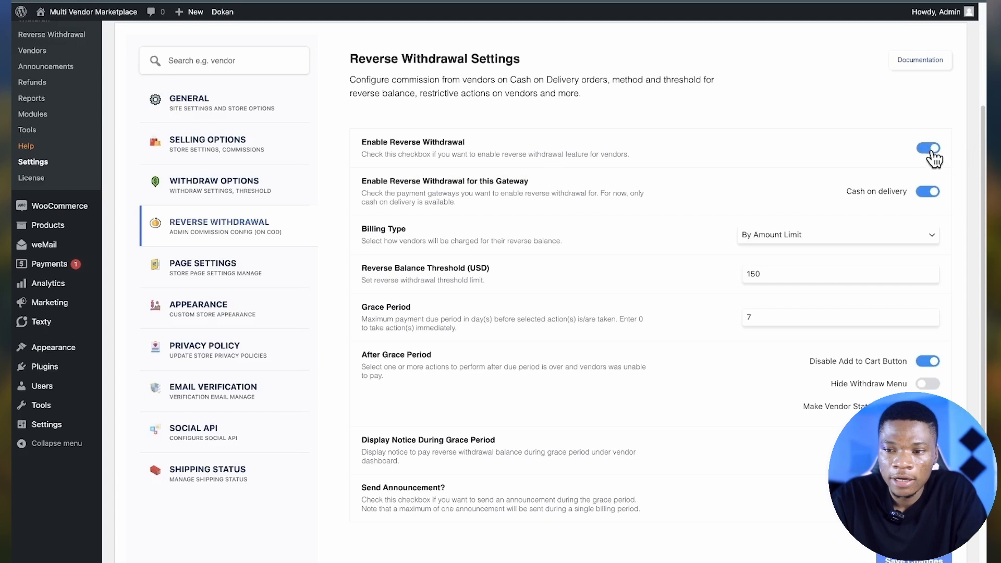
Step: Check Dokan's site and store page assignments and the pages offered for the Terms and Conditions page
click(212, 275)
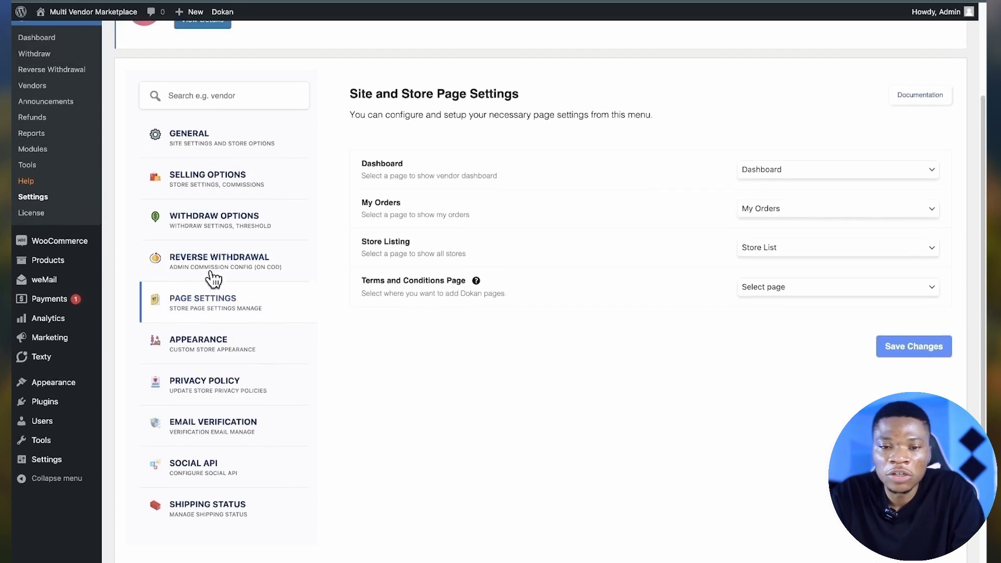
scroll(282, 340, down, 1)
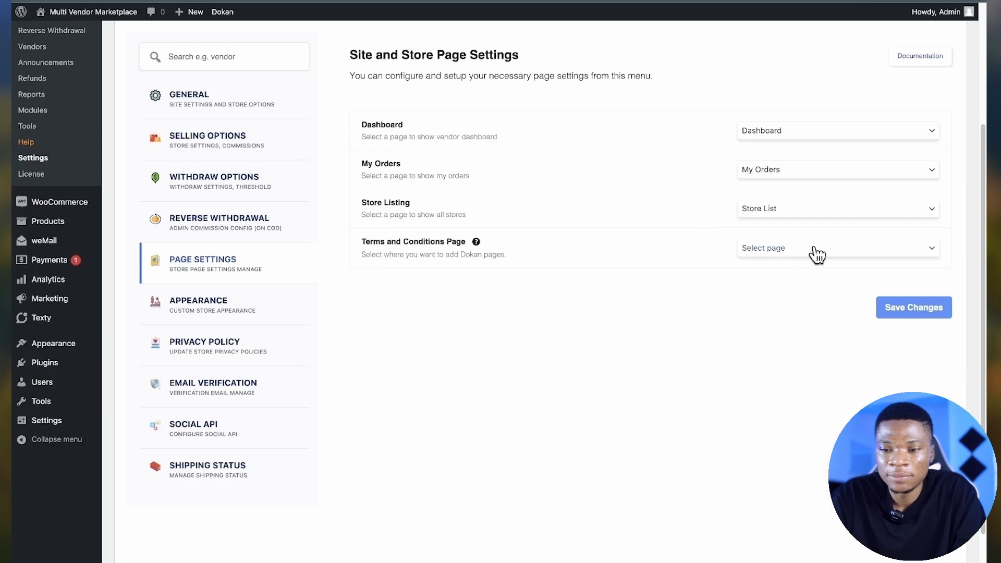
click(816, 251)
click(620, 280)
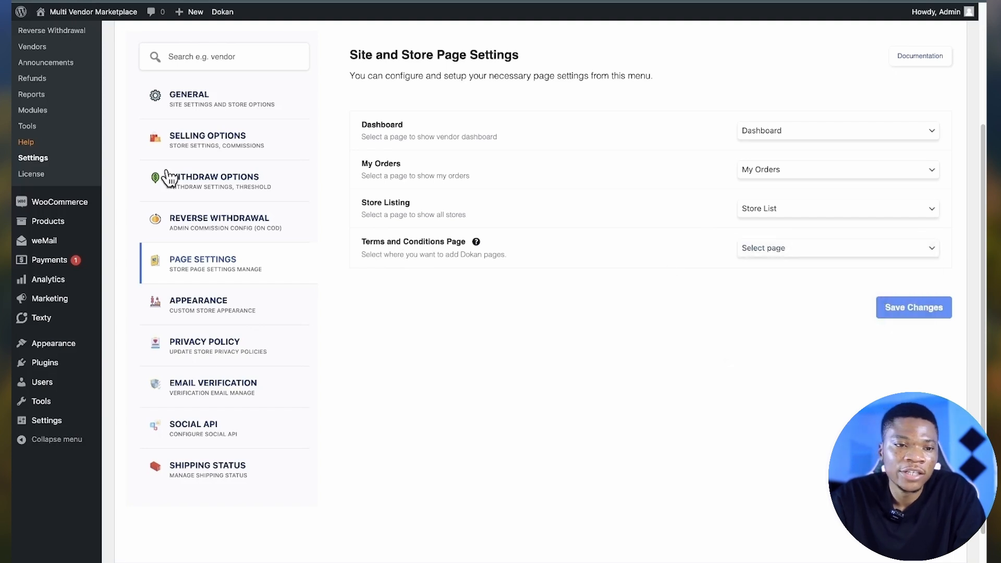
Step: Create a new blank WordPress page in the block editor
scroll(167, 172, up, 3)
right_click(73, 99)
key(Escape)
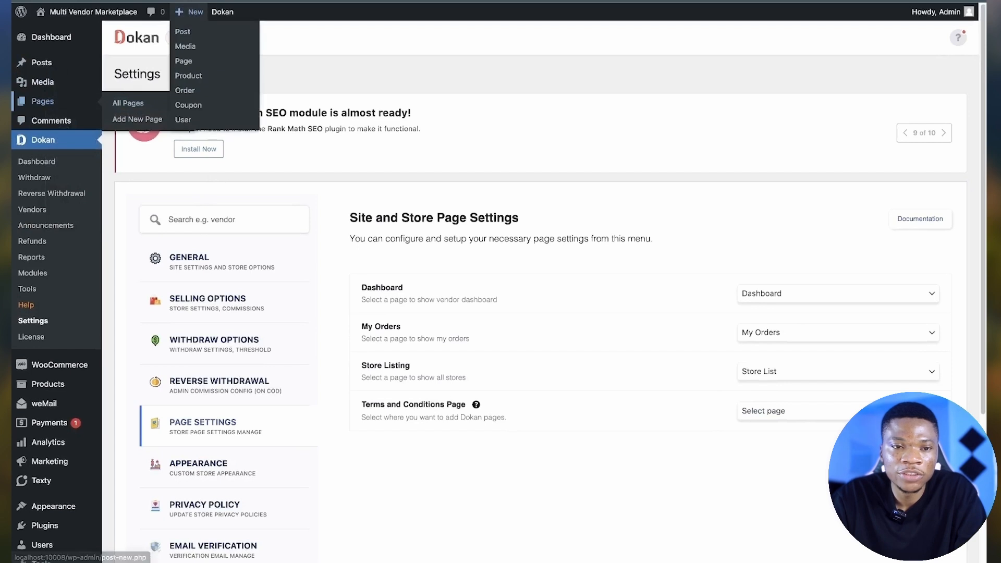
click(191, 50)
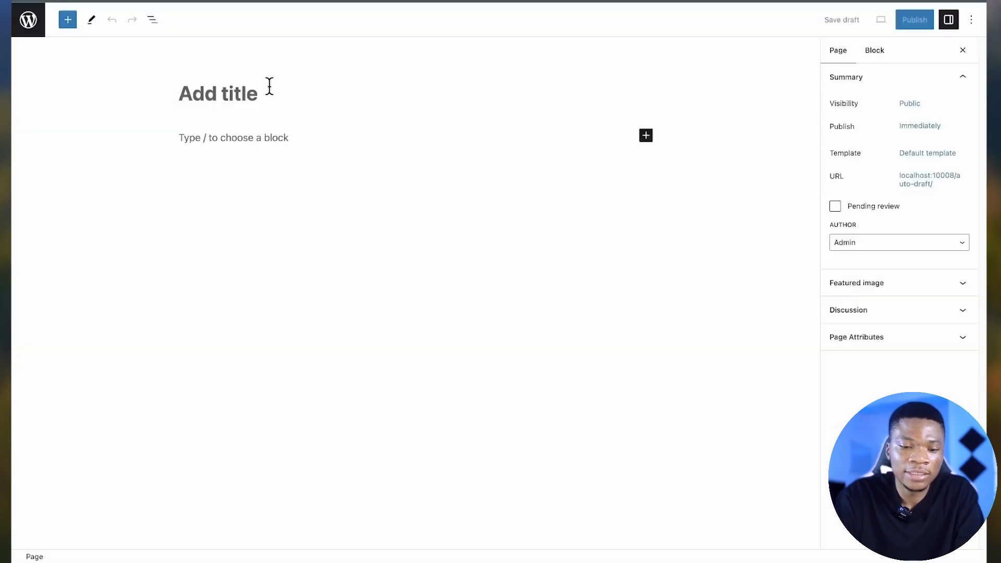
Step: Title the new page "Terms and Conditions", enter "Terms and Conditions" as its body text, and publish it
text(Terms an)
text(d Conditions)
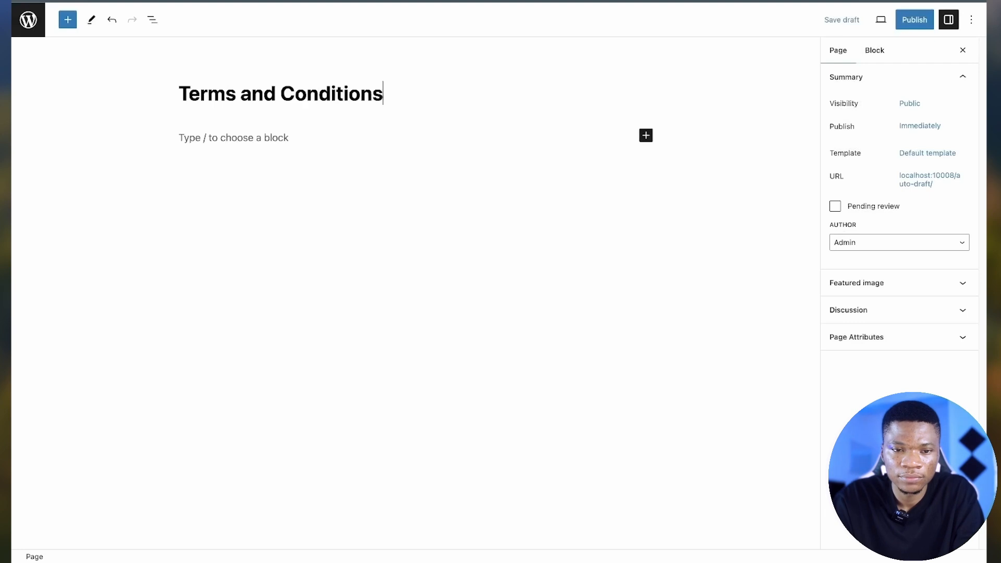
key(Return)
text(Terms and Conditions)
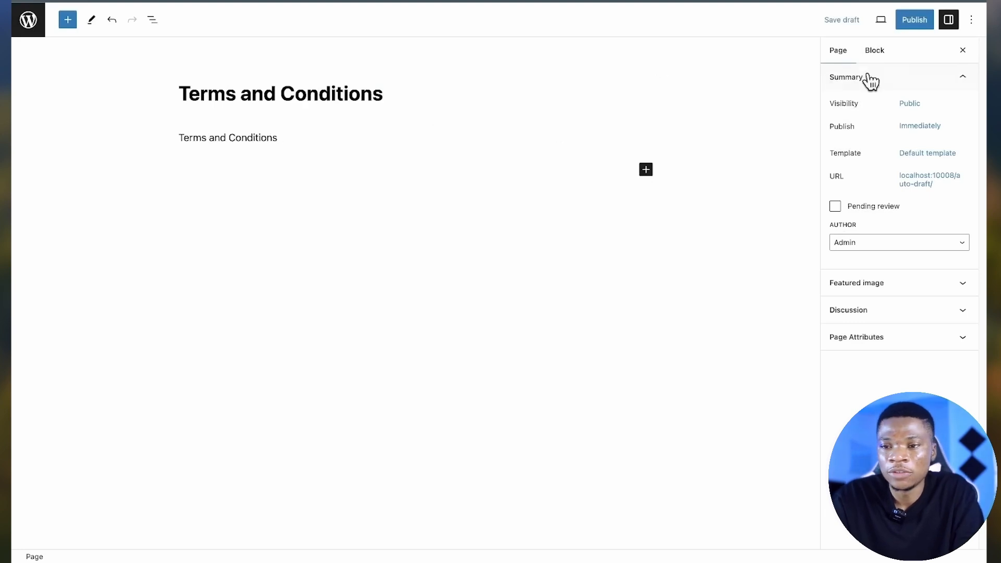
click(913, 25)
click(876, 20)
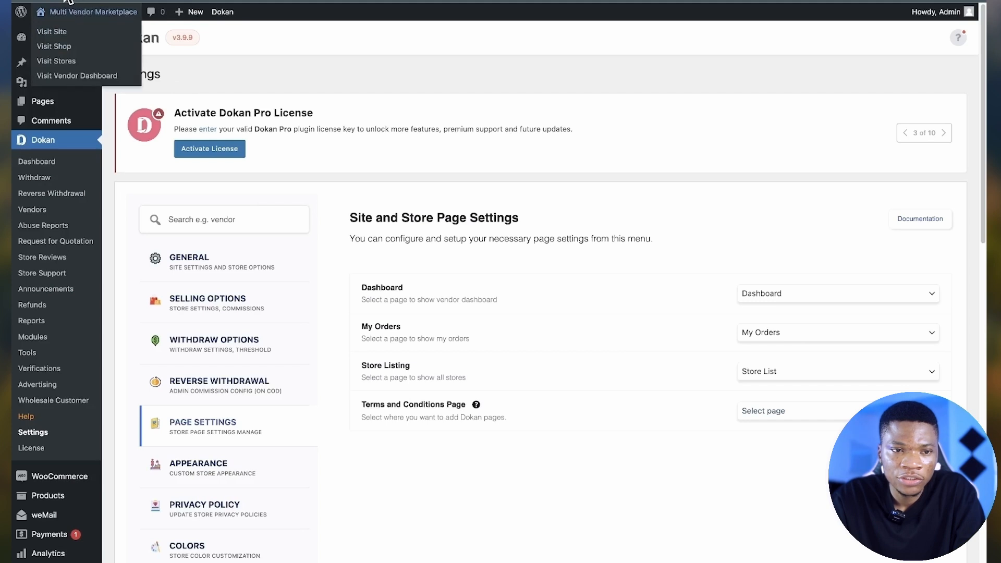
Step: Assign the Terms and Conditions page in Dokan's site and store page settings and save the changes
click(771, 412)
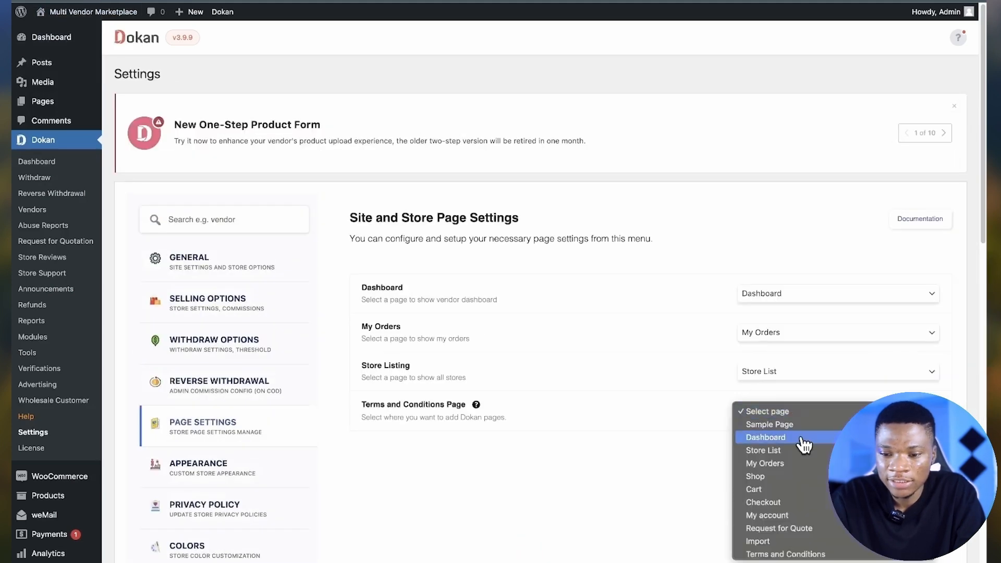
click(812, 553)
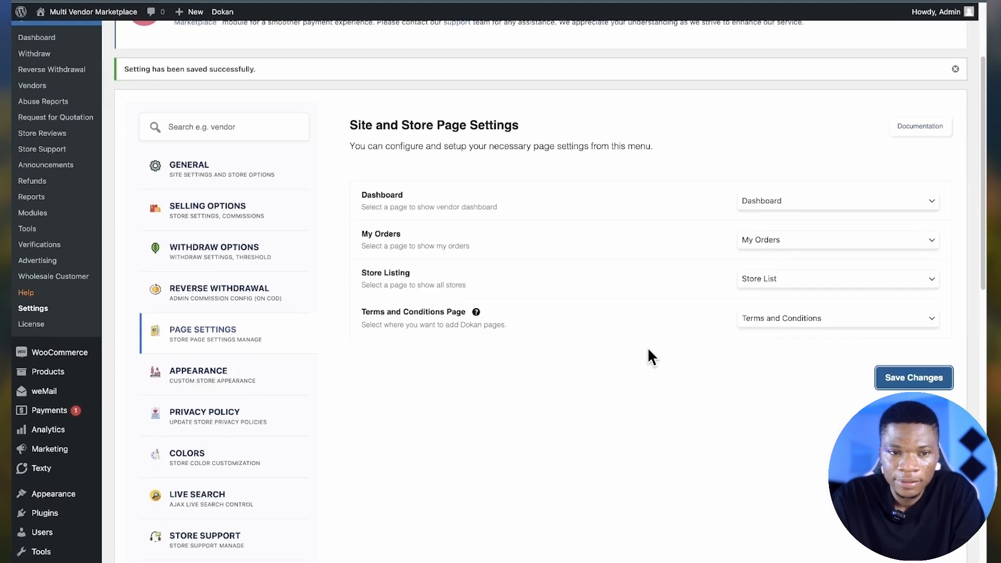
scroll(198, 341, down, 1)
Step: Review the map, Google reCAPTCHA, contact form and store header options in Dokan's Appearance settings
click(207, 345)
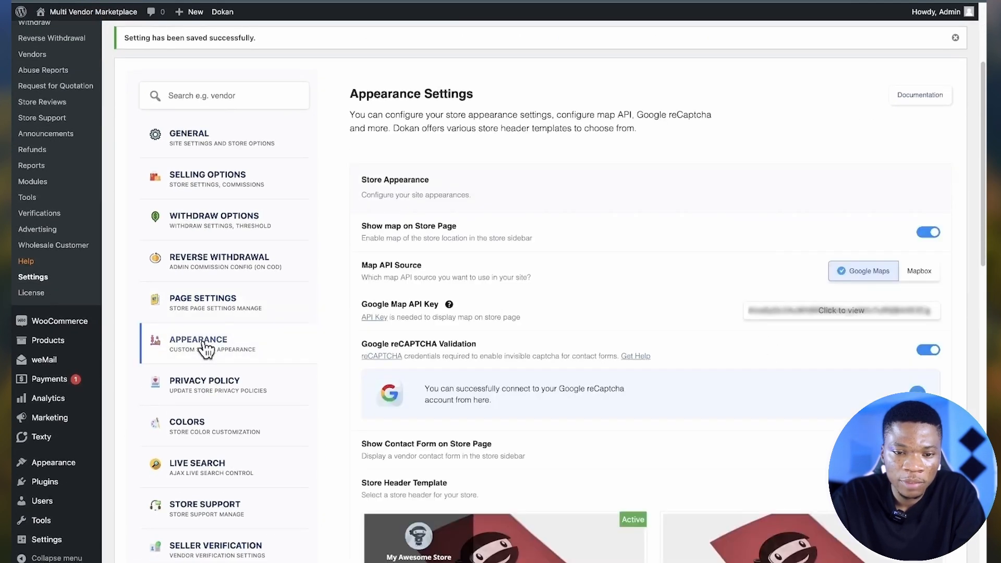
scroll(589, 391, down, 3)
scroll(592, 402, up, 5)
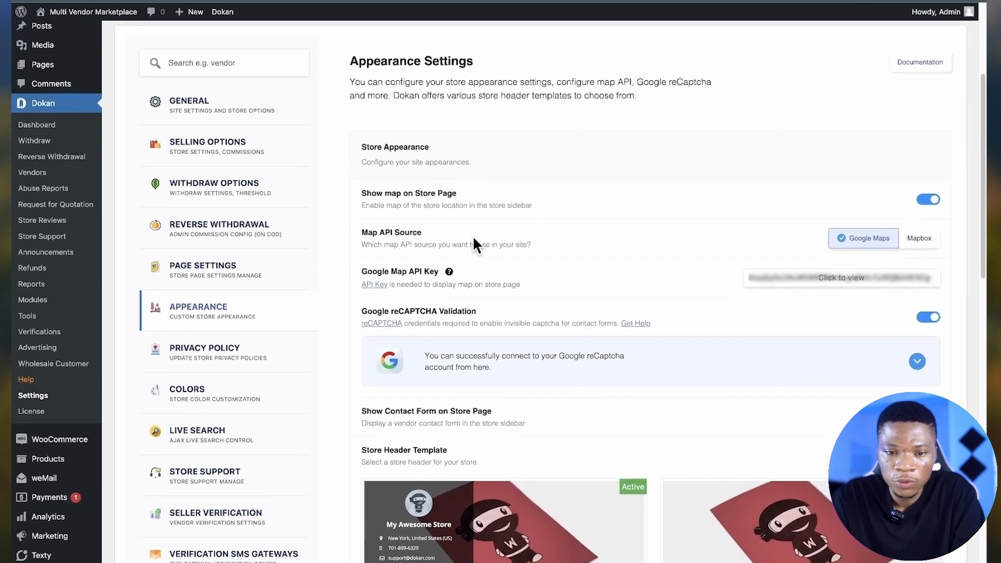
scroll(428, 213, down, 1)
scroll(678, 258, down, 2)
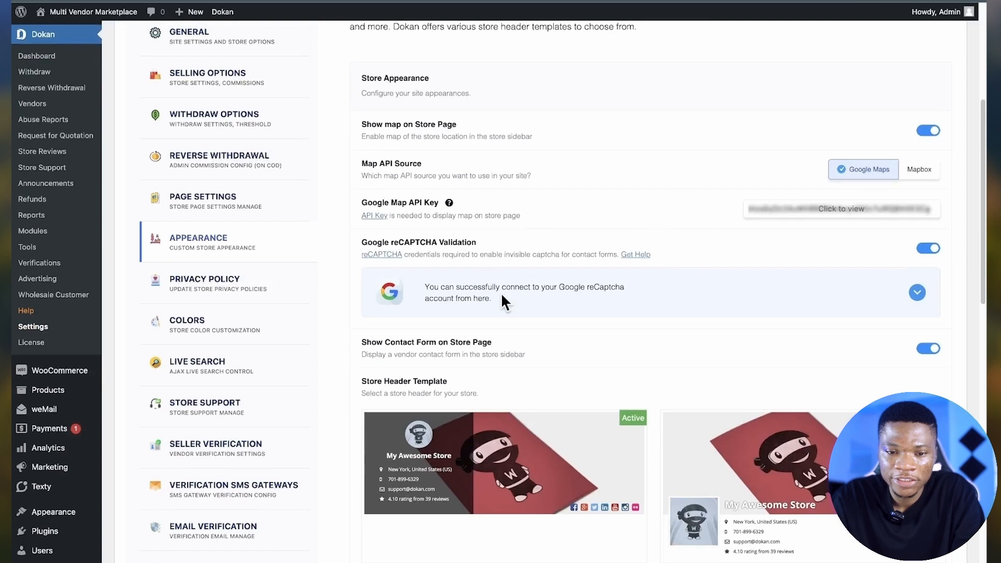
scroll(502, 300, down, 2)
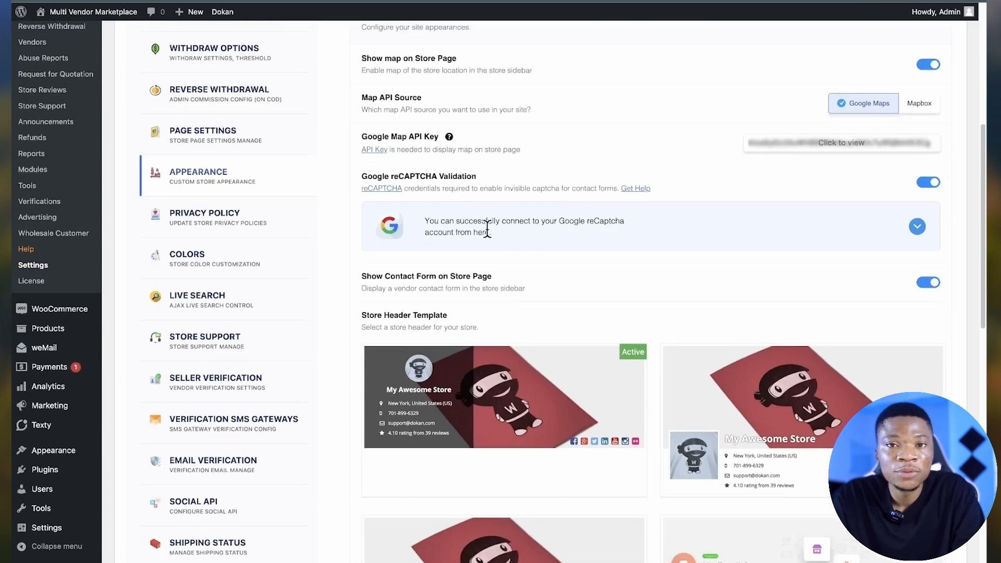
scroll(562, 281, down, 5)
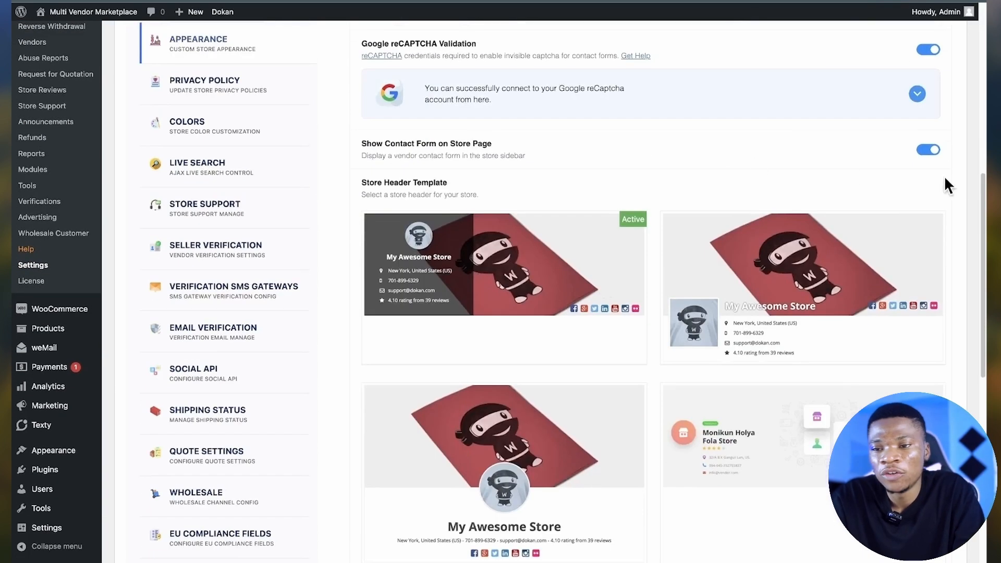
Step: Choose the store header template with the centred logo and store name below the banner, and save the appearance settings
scroll(620, 351, down, 1)
mouse_move(715, 268)
scroll(570, 451, down, 2)
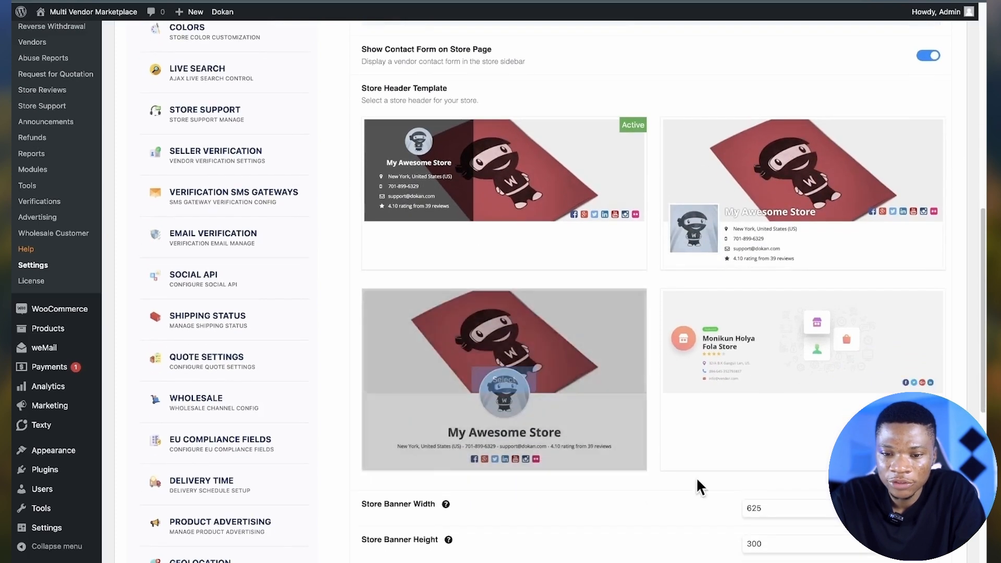
click(576, 339)
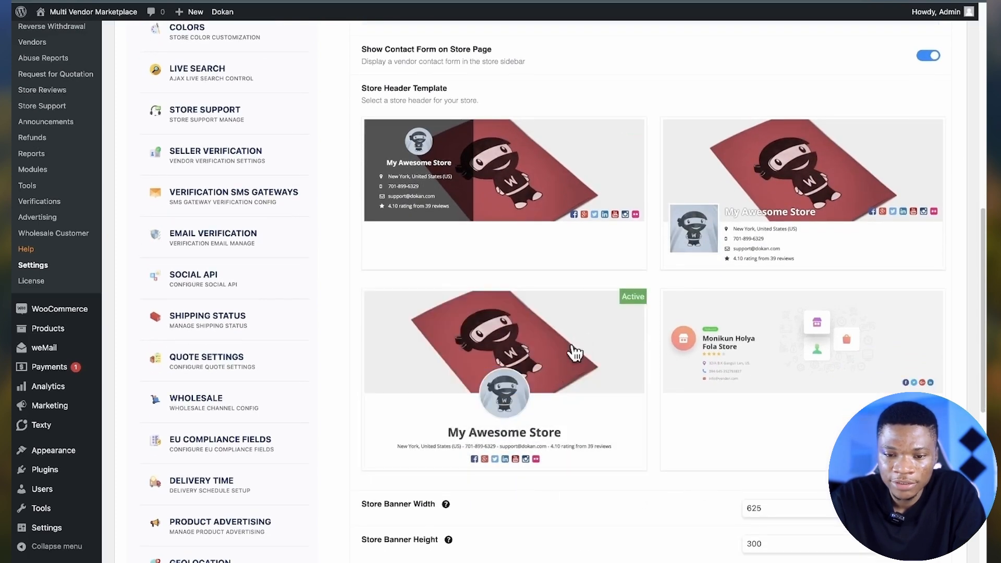
scroll(456, 336, down, 6)
scroll(678, 327, down, 2)
scroll(693, 364, down, 2)
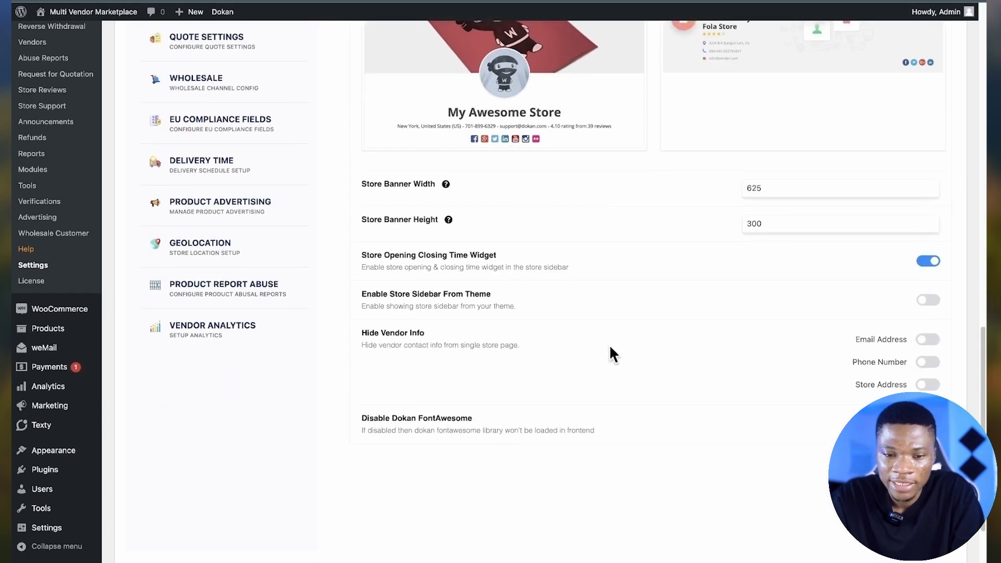
click(914, 467)
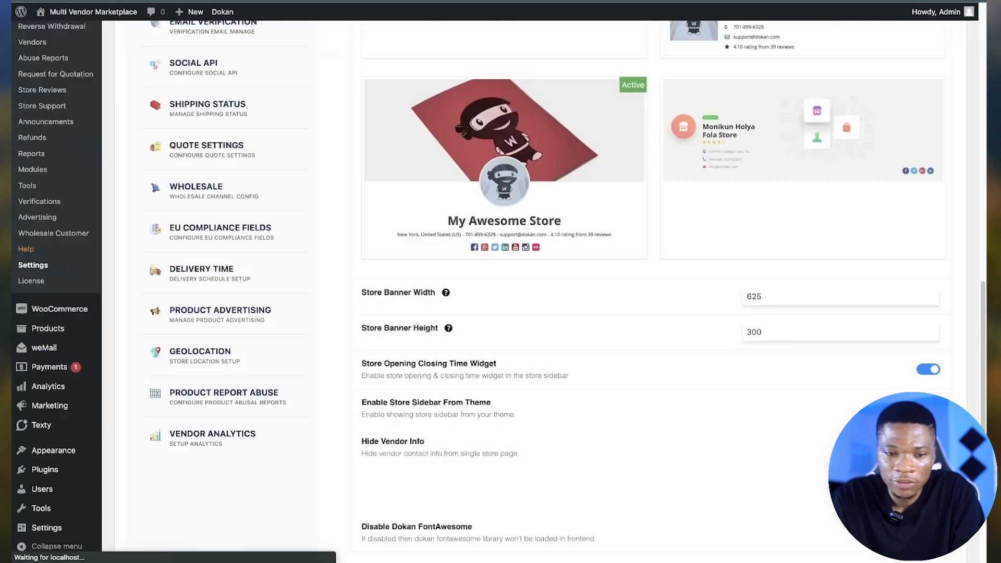
Step: Review Dokan's privacy policy, store color palette and live search settings
click(195, 370)
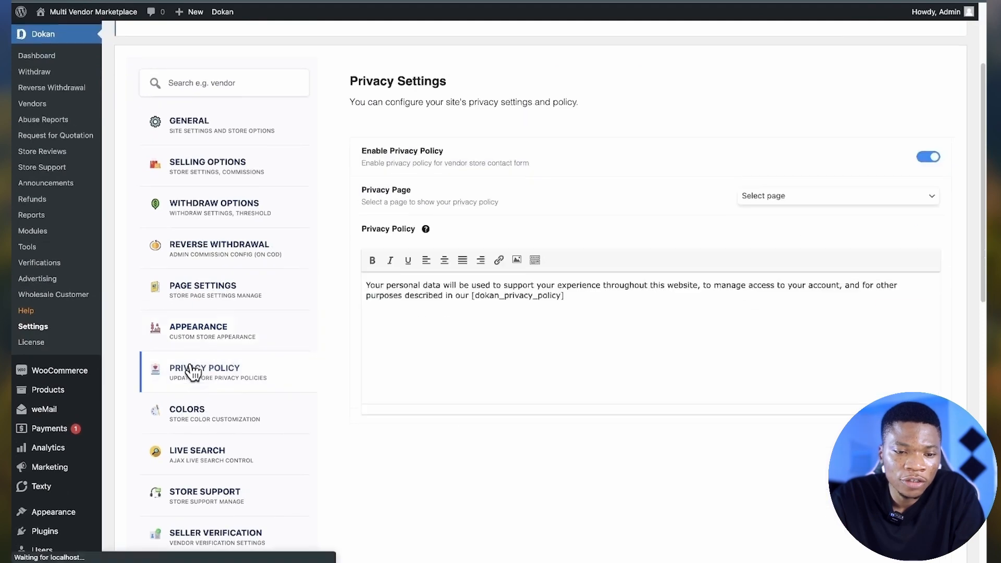
click(213, 425)
scroll(214, 417, down, 3)
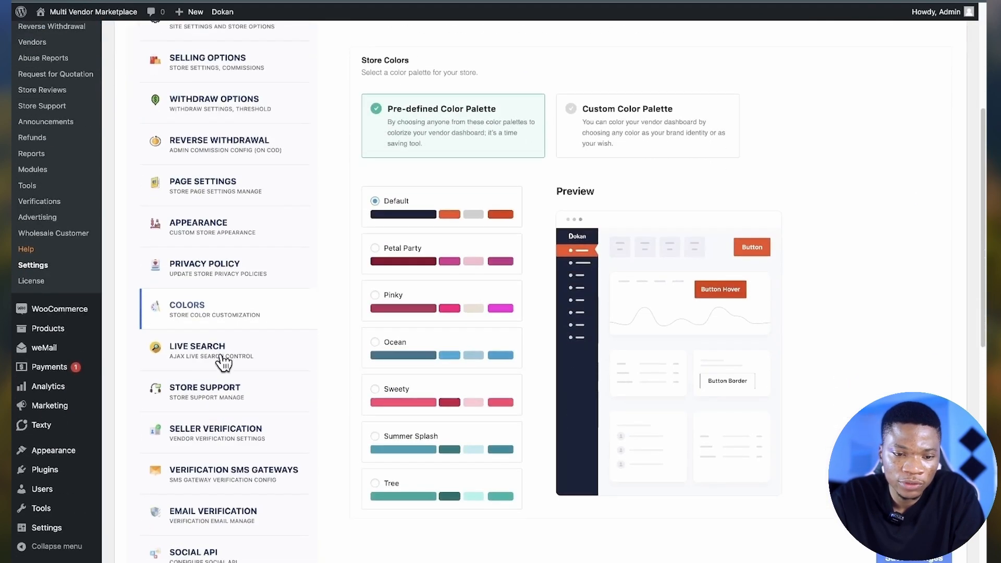
click(221, 355)
scroll(258, 433, down, 4)
scroll(253, 417, up, 2)
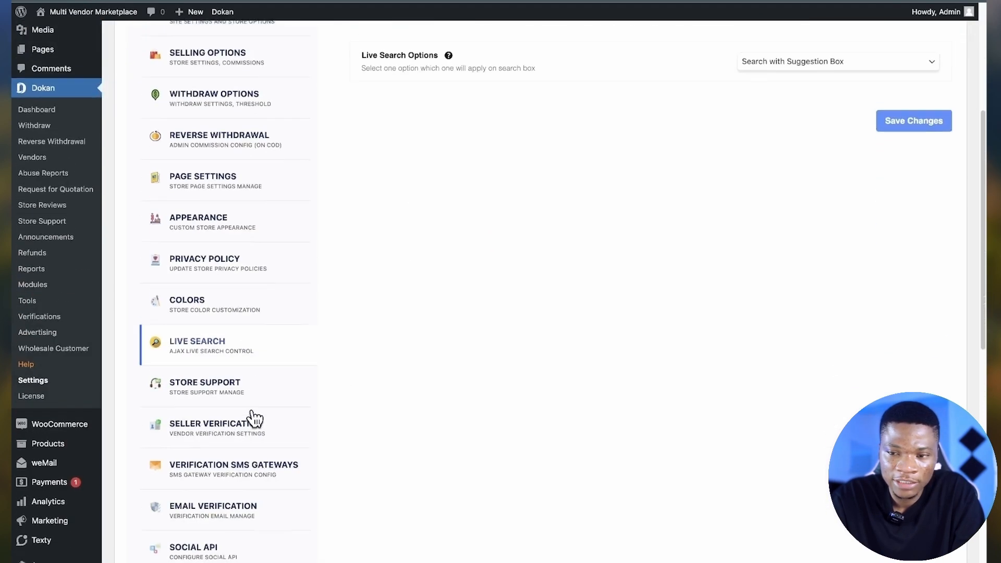
Step: Save Dokan's Store Support settings with their current options
click(248, 370)
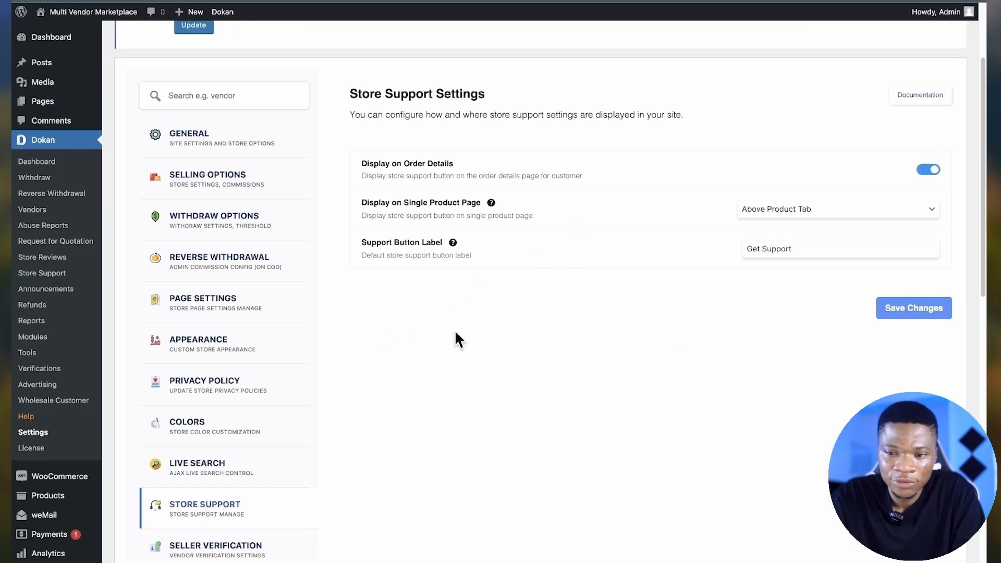
click(932, 317)
scroll(257, 425, down, 3)
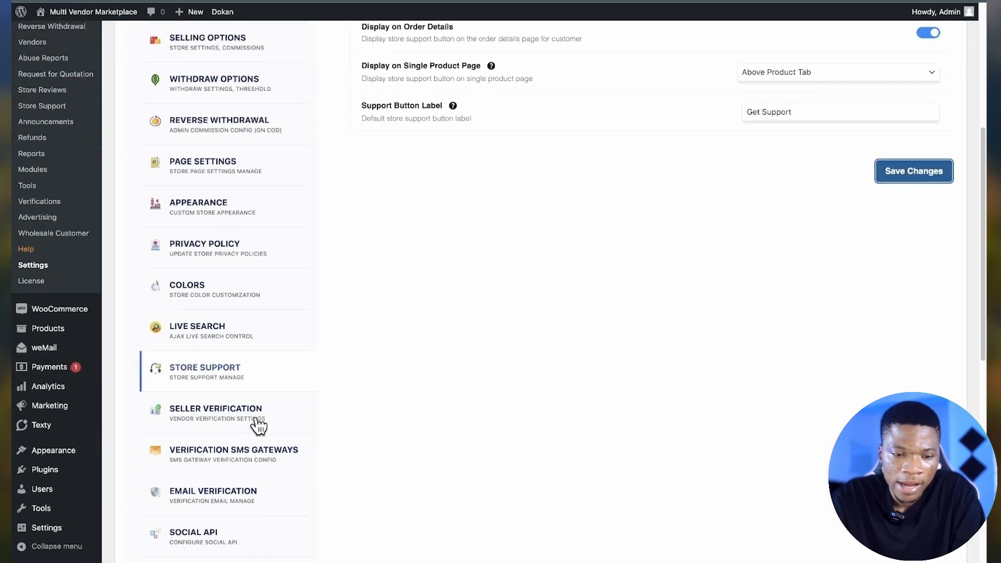
Step: Review the Facebook, Twitter, Google and LinkedIn connection options in the Seller Verification settings
click(242, 421)
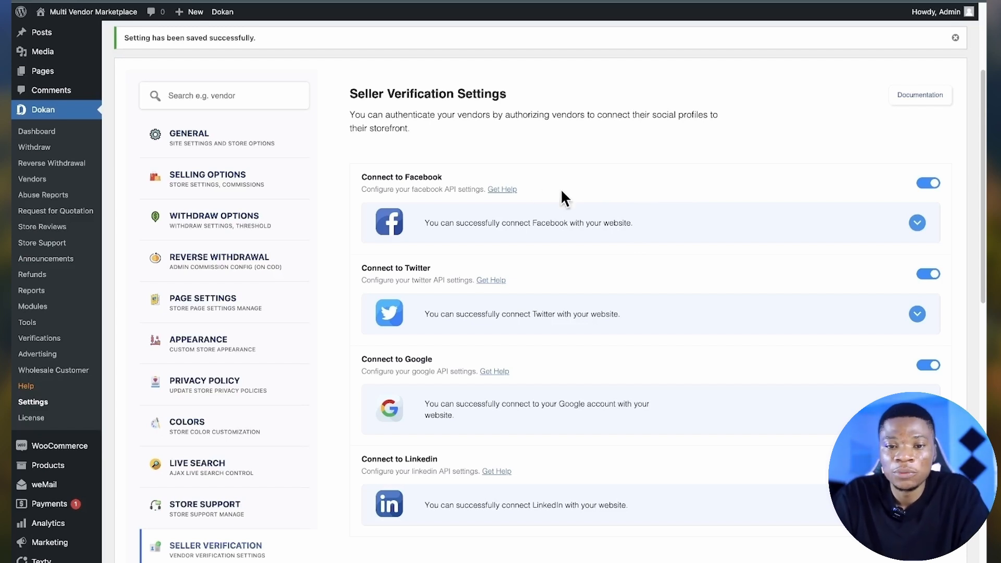
scroll(739, 223, down, 1)
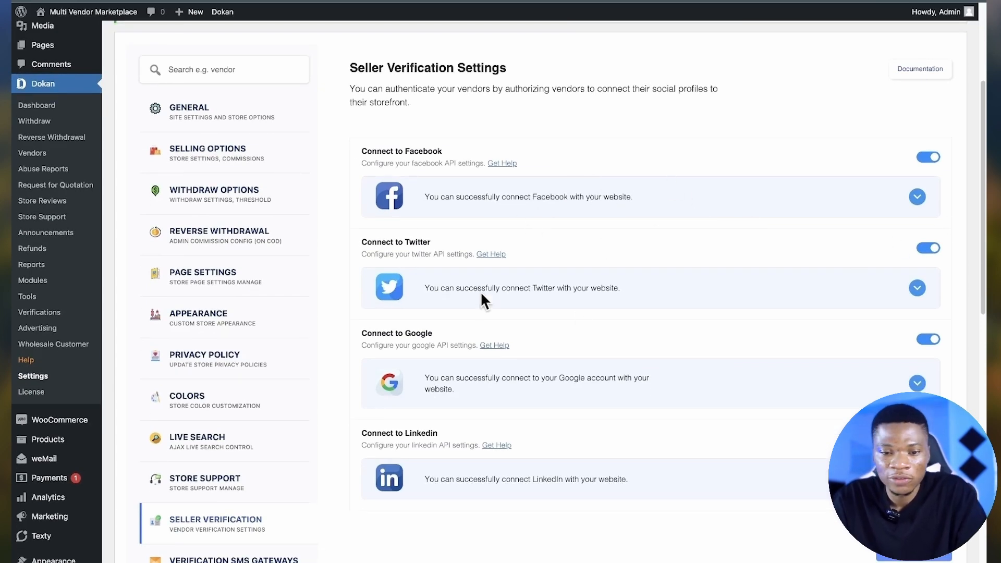
scroll(561, 376, down, 5)
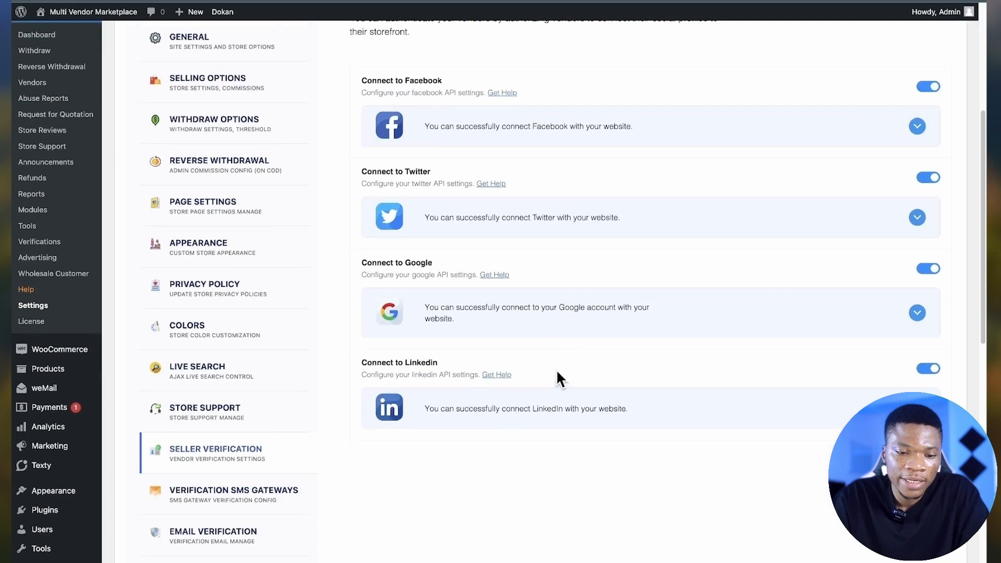
Step: Replace the sender name in the Verification SMS Gateways settings with the site owner's full name and save
click(250, 362)
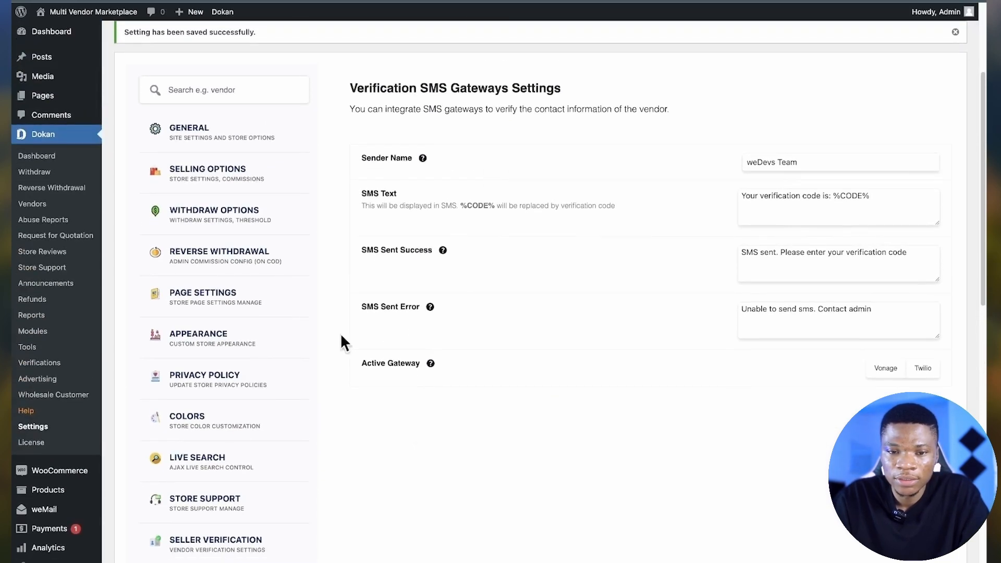
scroll(428, 319, down, 1)
triple_click(808, 137)
text(Emmanuel Adanu)
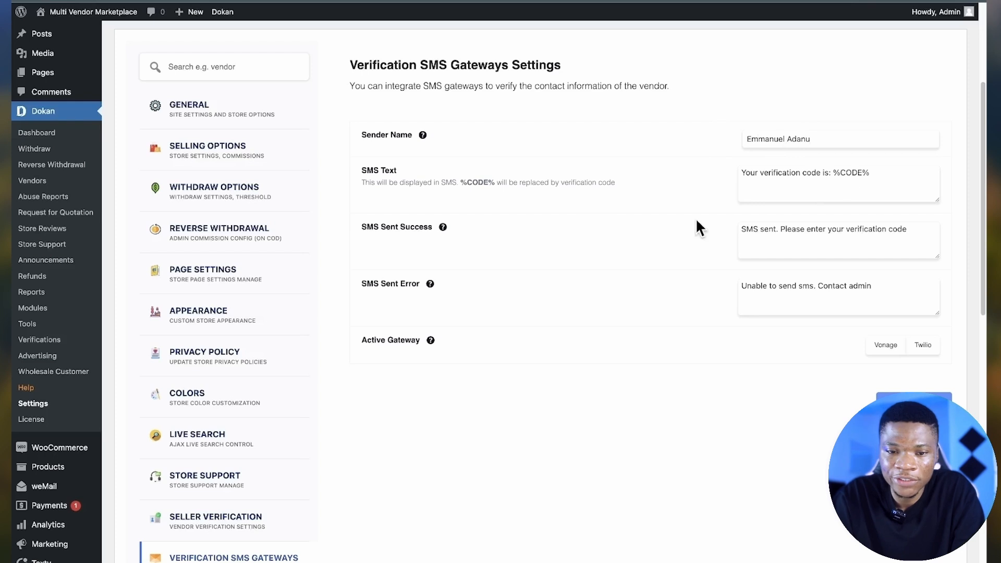
scroll(378, 336, down, 1)
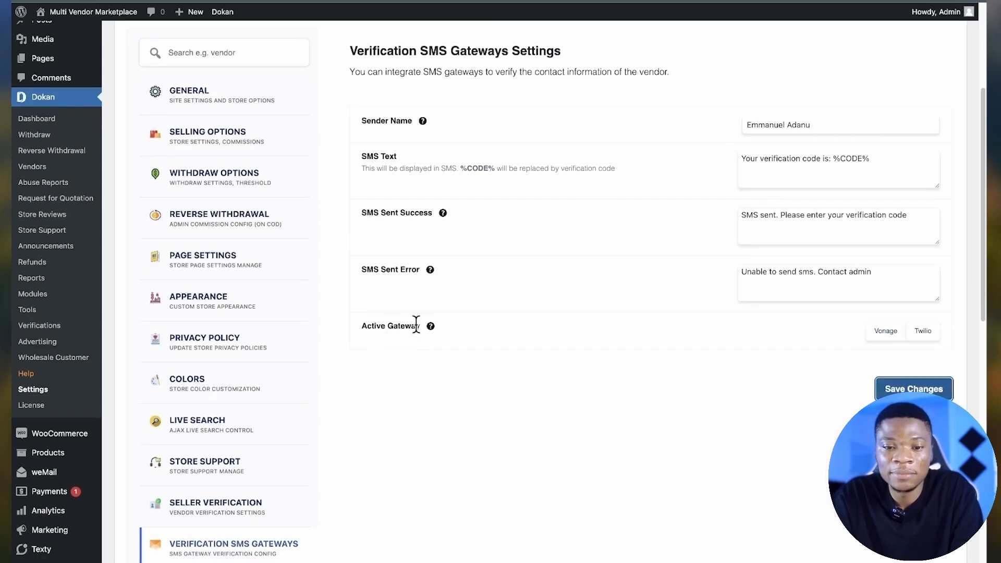
Step: Set Twilio as the active SMS gateway after trying Vonage, and expand its app settings to check the required credentials
click(886, 334)
click(922, 336)
click(896, 335)
click(922, 334)
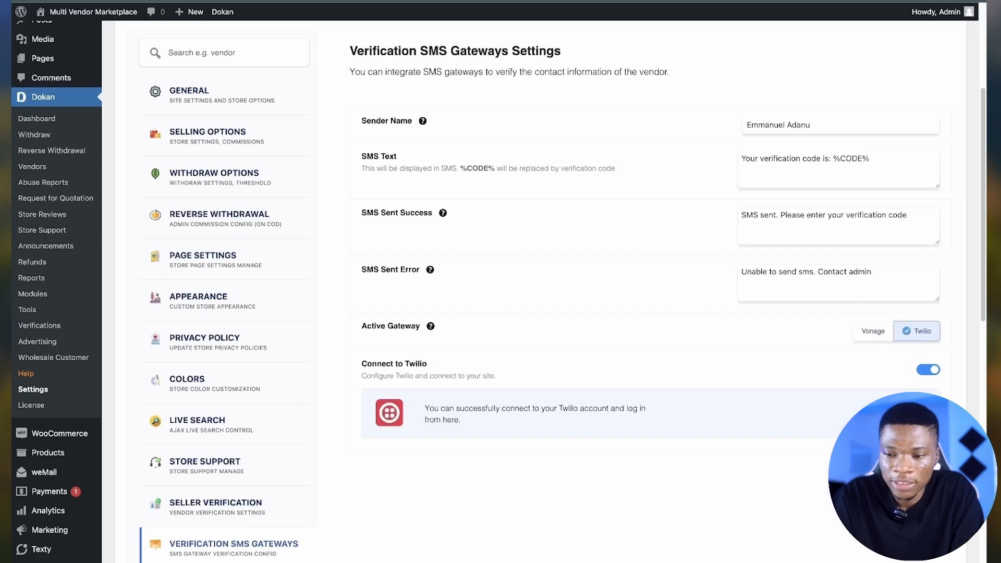
scroll(809, 433, down, 5)
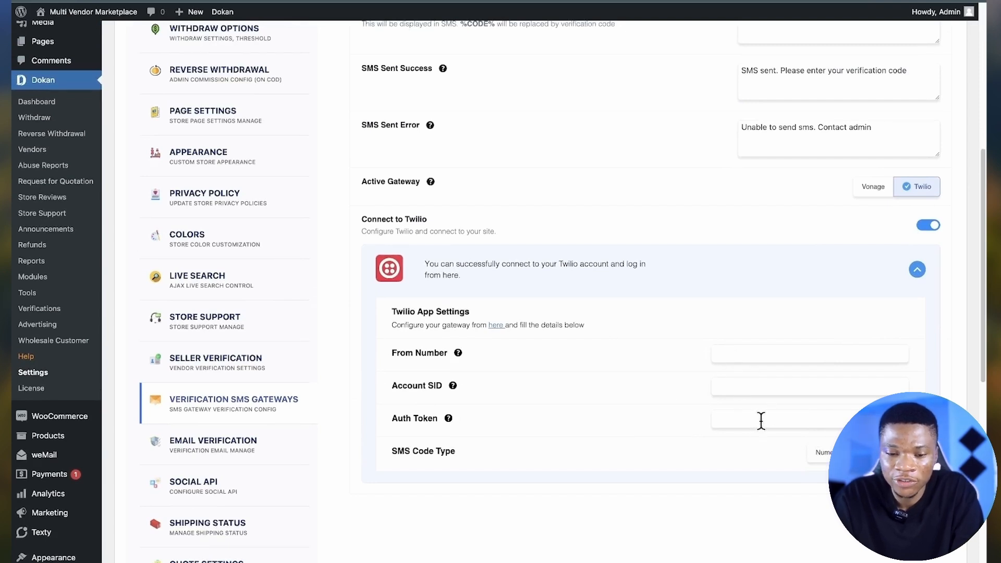
scroll(774, 420, down, 2)
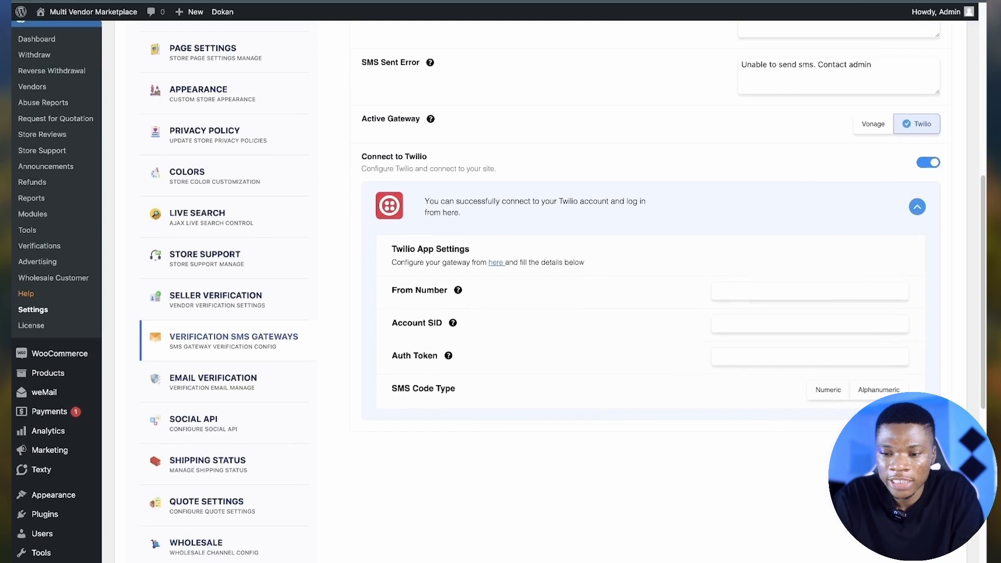
Step: Enable email verification, check the registration and login notices, and save the Email Verification settings
click(245, 385)
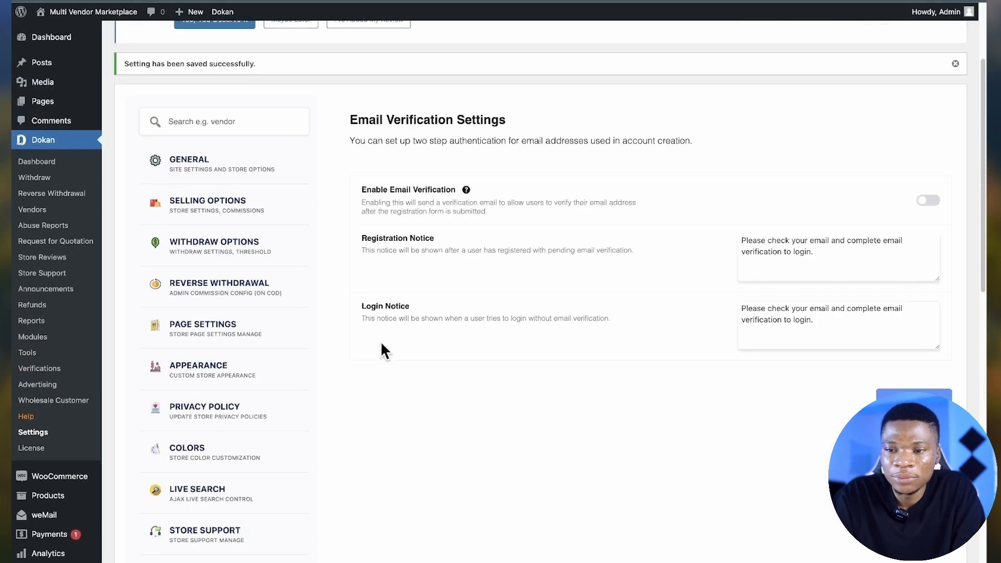
click(933, 204)
drag(820, 261, 719, 240)
drag(819, 320, 729, 307)
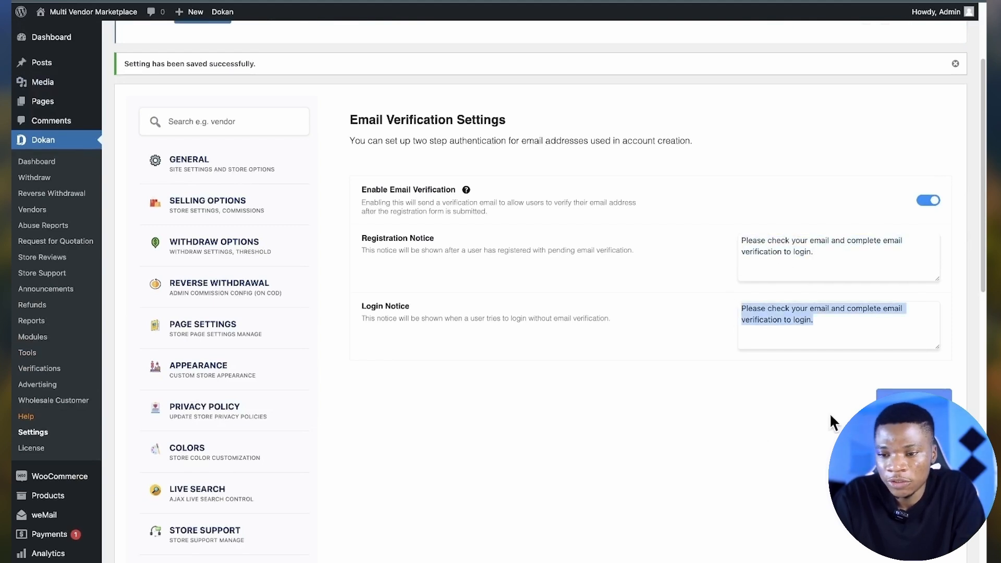
click(924, 399)
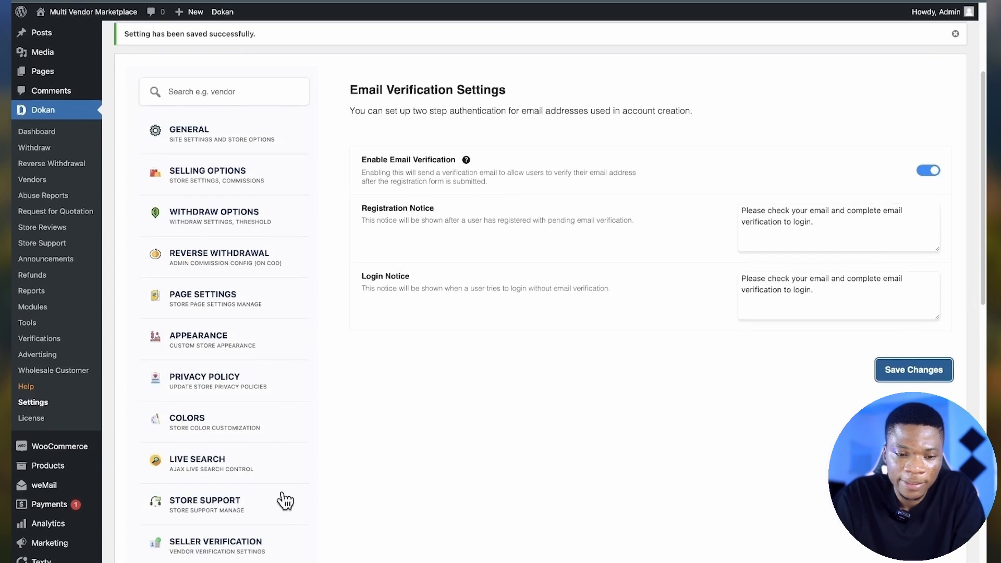
Step: Enable social login in Dokan's Social API settings and look over the available social network connections
scroll(264, 502, down, 7)
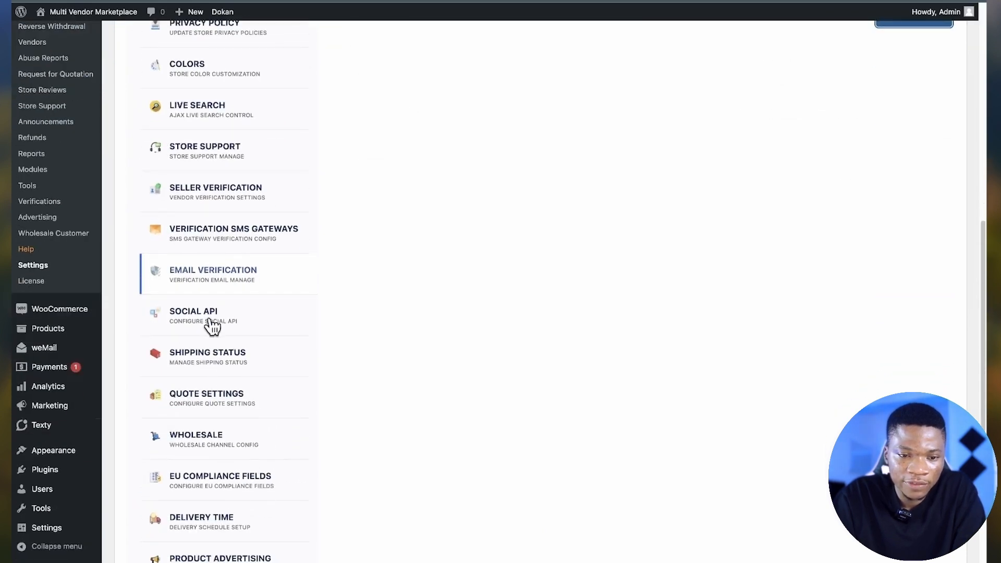
click(211, 332)
scroll(740, 177, down, 1)
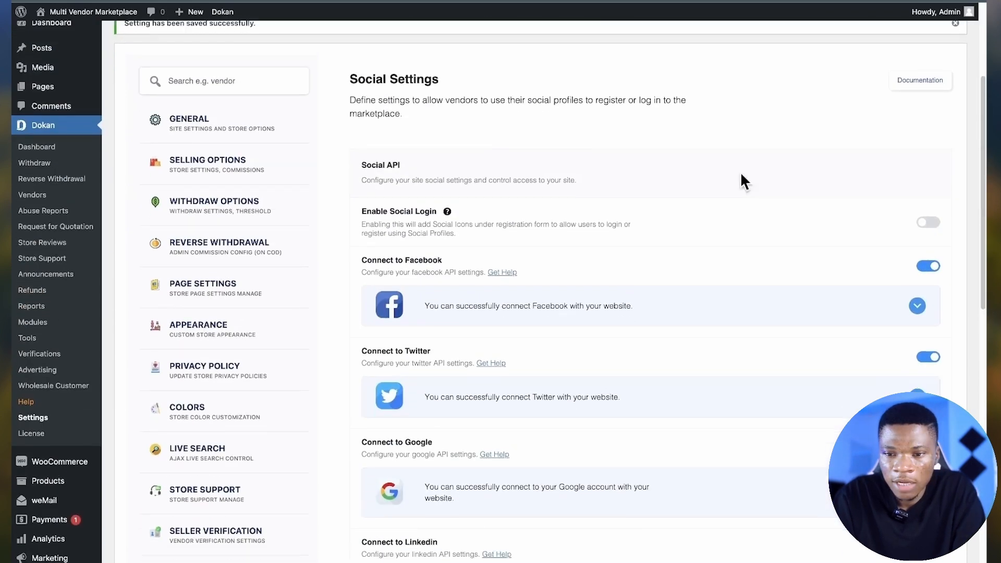
click(928, 223)
scroll(442, 329, down, 7)
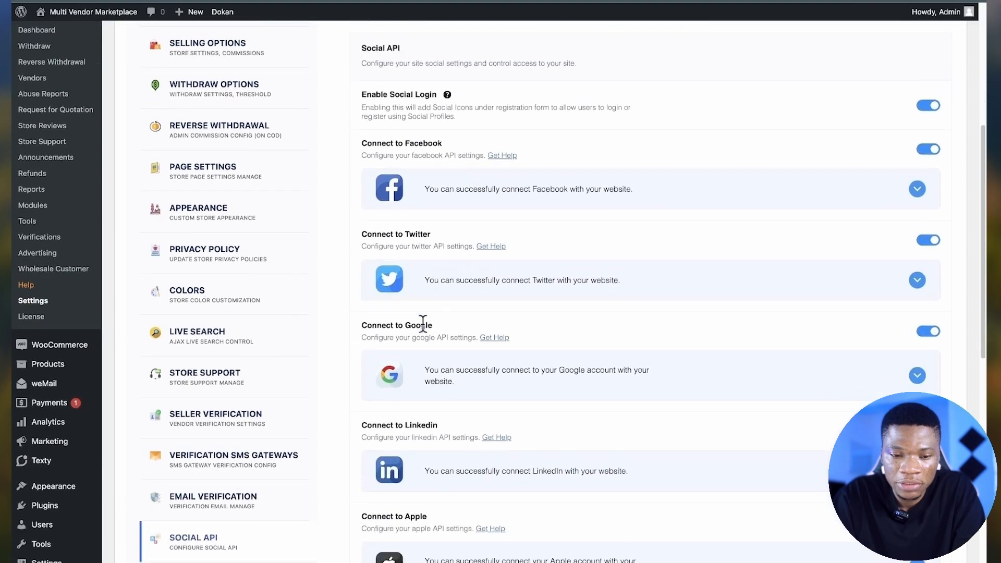
scroll(235, 362, down, 1)
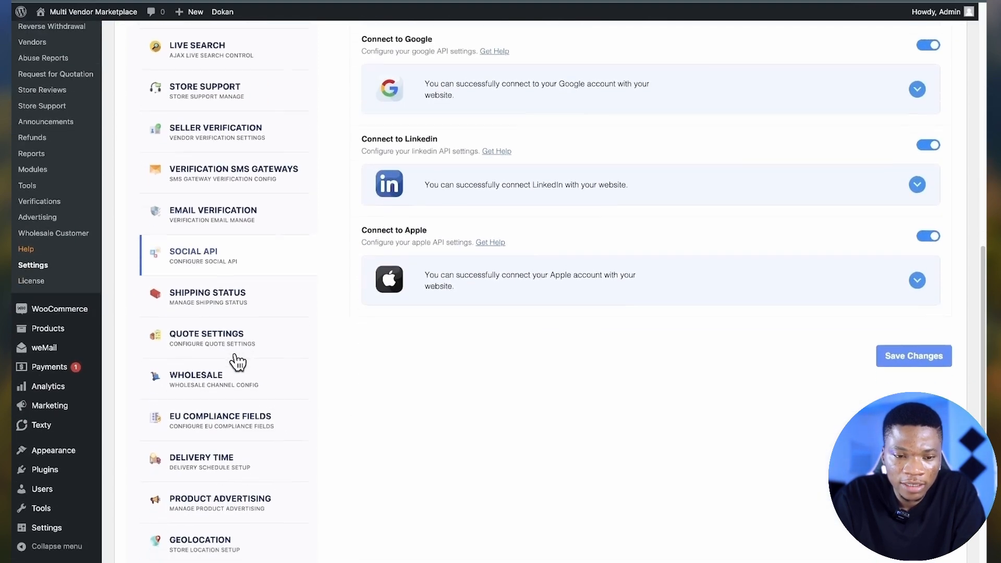
Step: Allow shipment tracking in Dokan's Shipping Status settings and look over the shipping providers and custom statuses
click(221, 307)
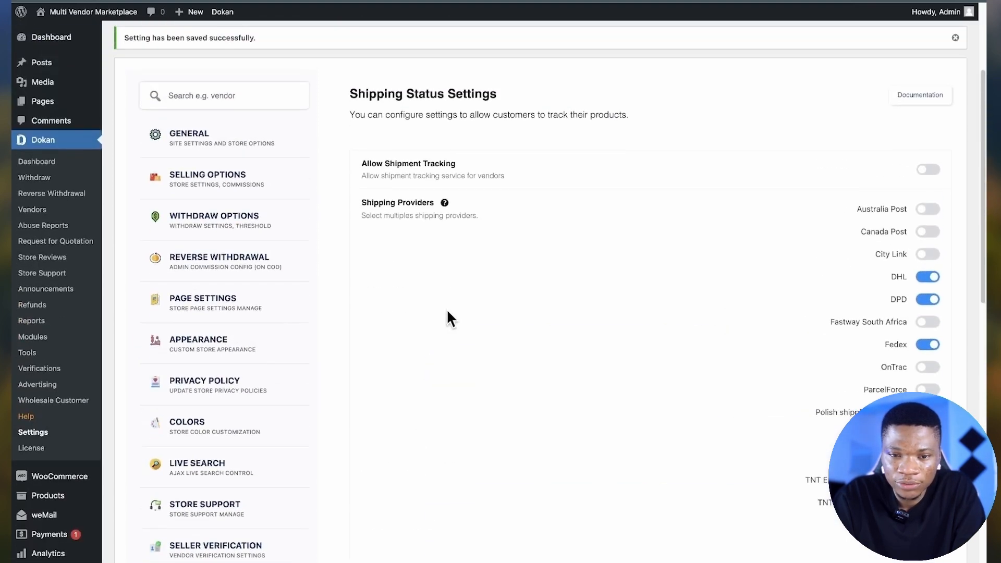
click(930, 174)
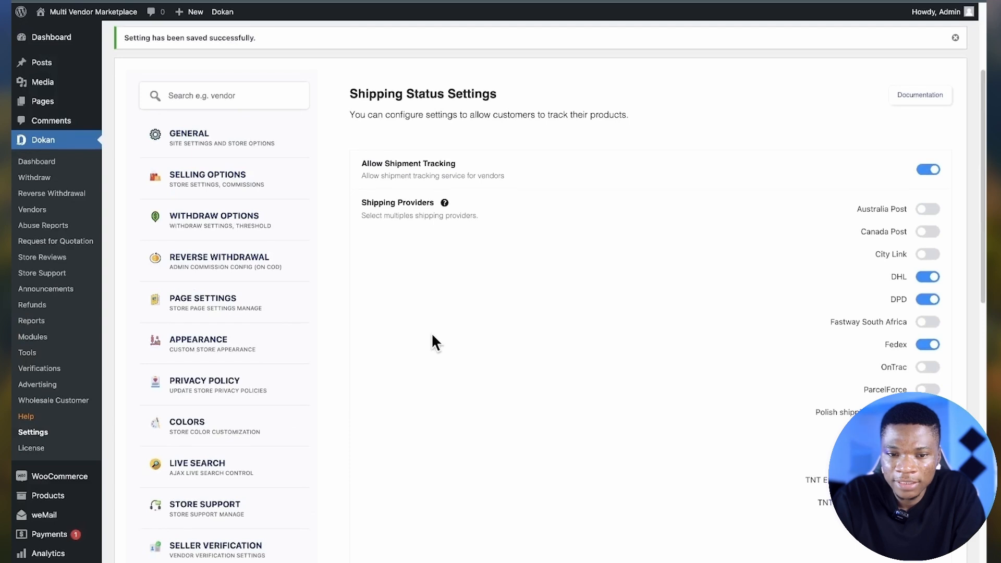
scroll(430, 333, down, 2)
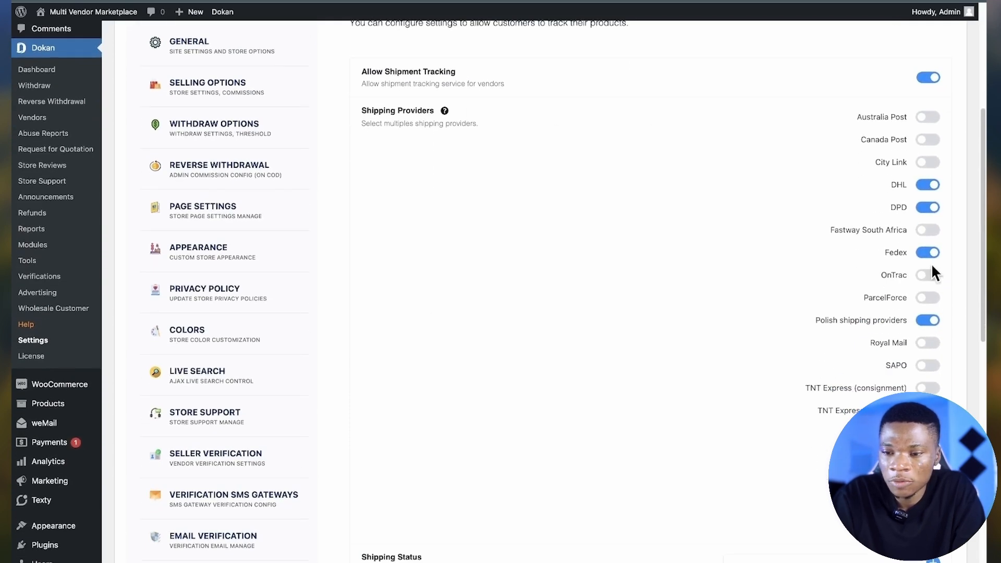
scroll(933, 267, down, 3)
scroll(931, 263, down, 5)
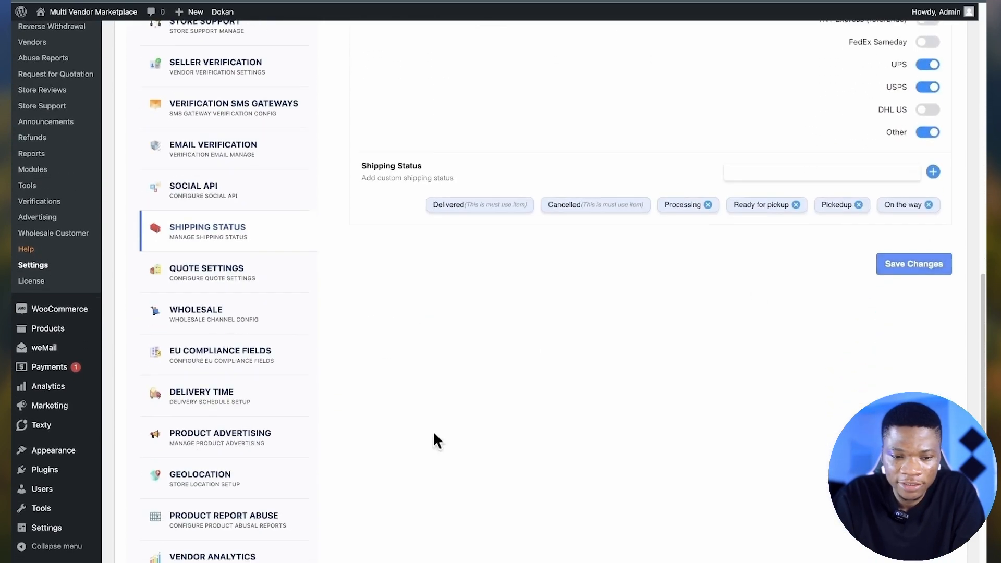
Step: Review the Quote, Wholesale and EU Compliance Fields settings without changing their options
click(224, 282)
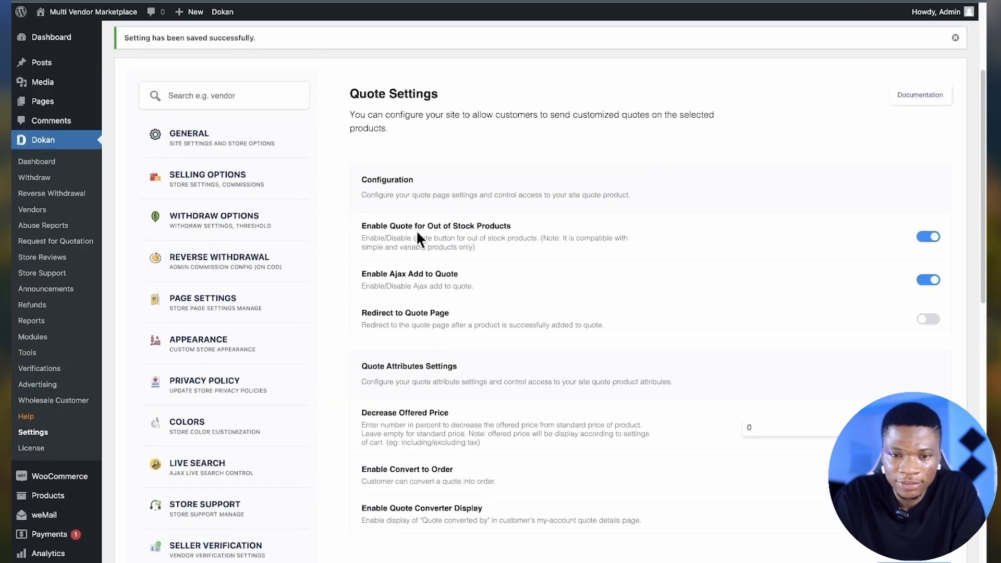
scroll(546, 402, down, 4)
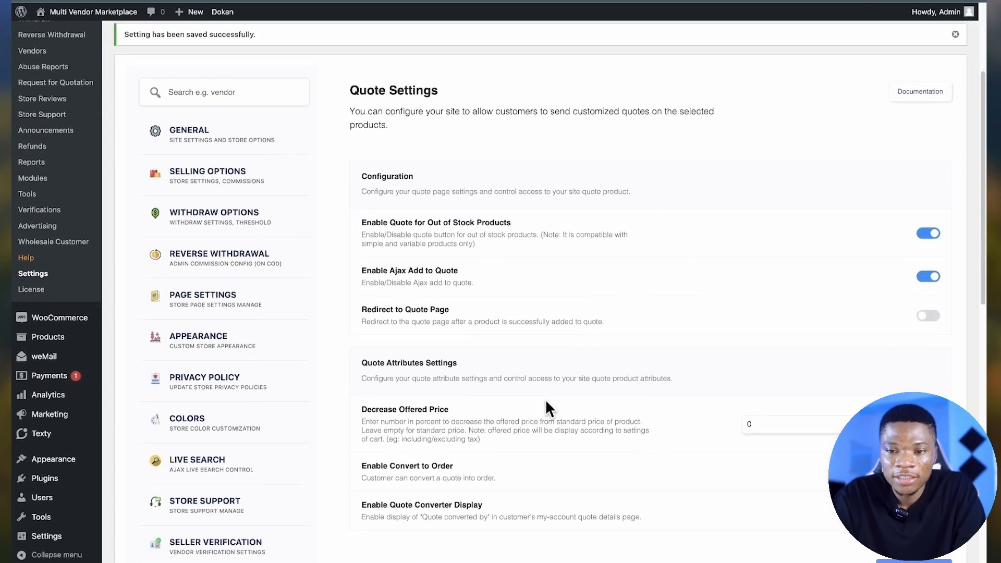
scroll(545, 402, down, 9)
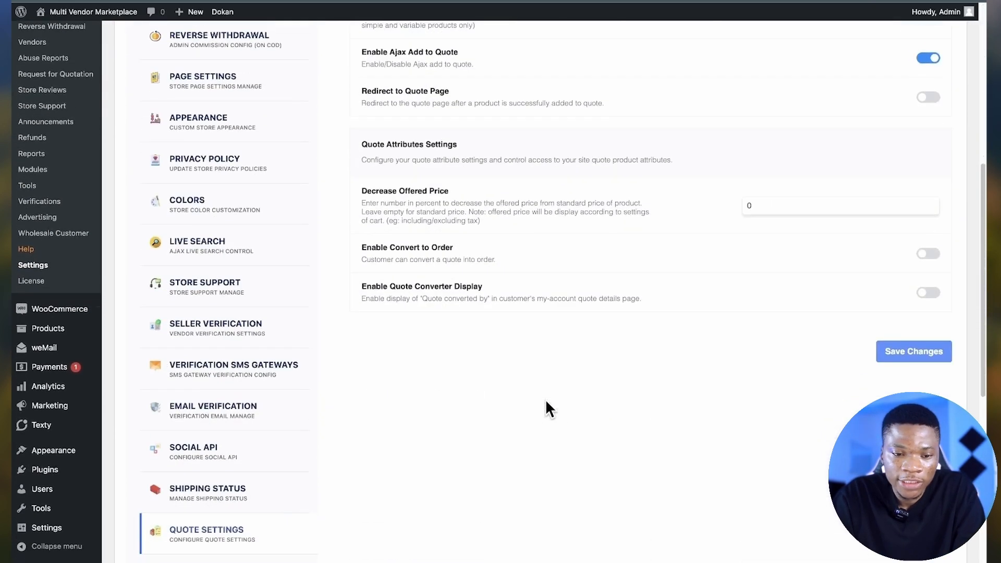
click(231, 367)
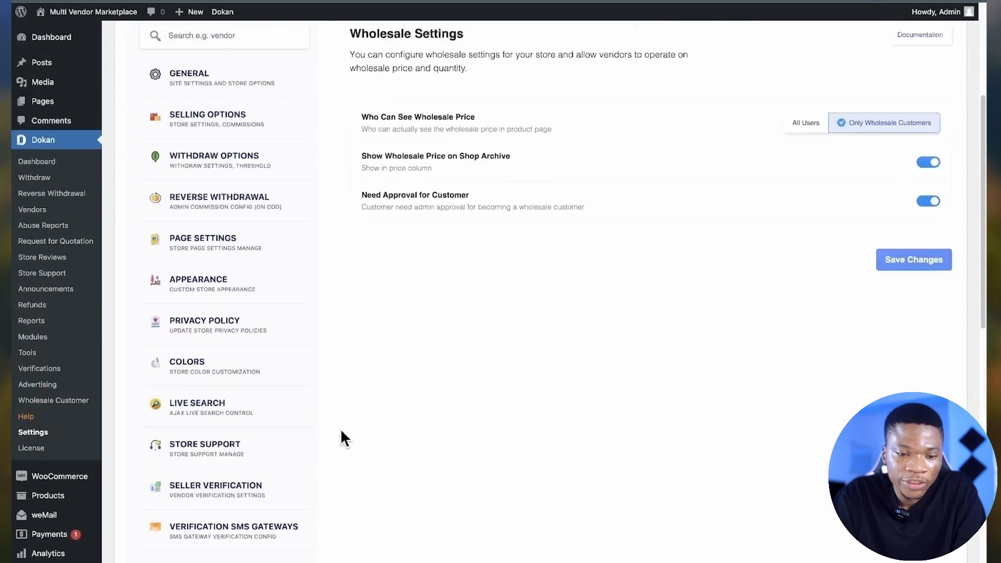
scroll(250, 496, down, 9)
scroll(256, 496, down, 1)
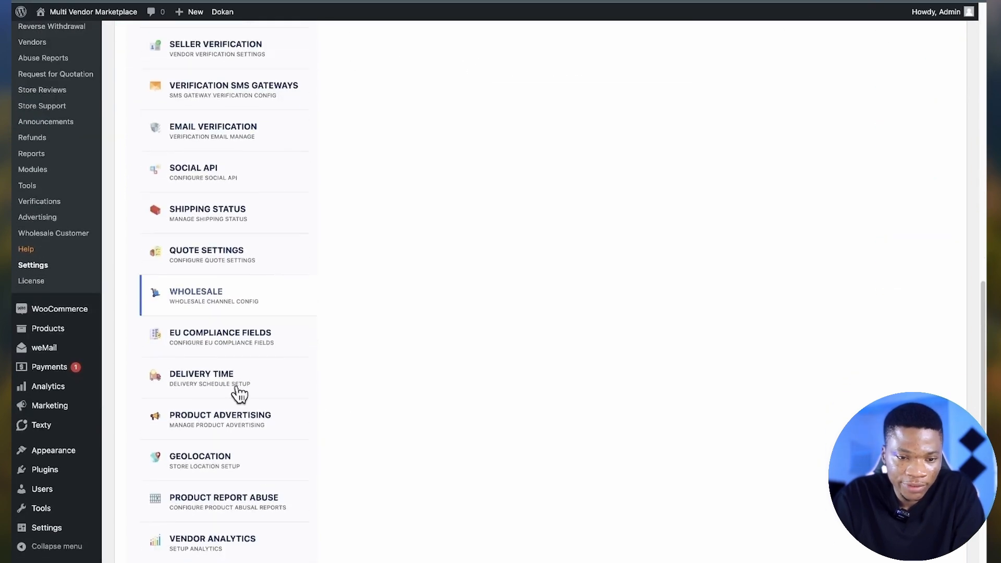
click(225, 344)
scroll(241, 436, down, 10)
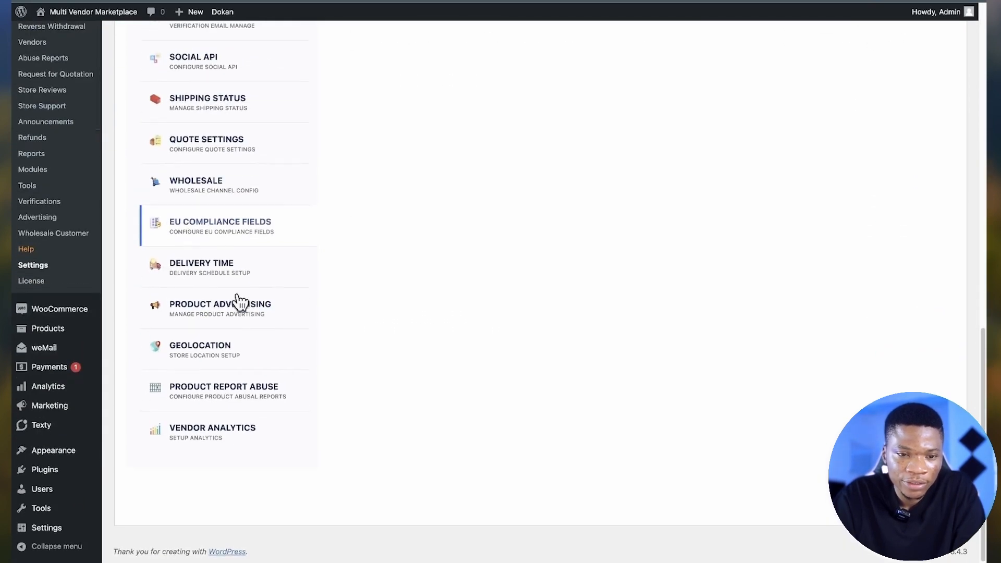
Step: Allow vendors to override the Delivery Time settings and check the delivery day options
click(224, 271)
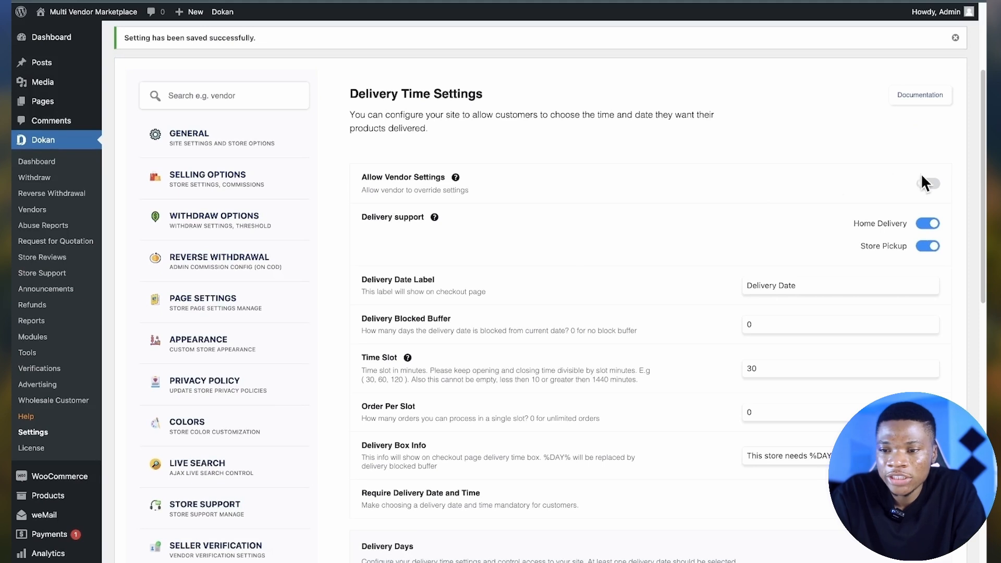
click(926, 184)
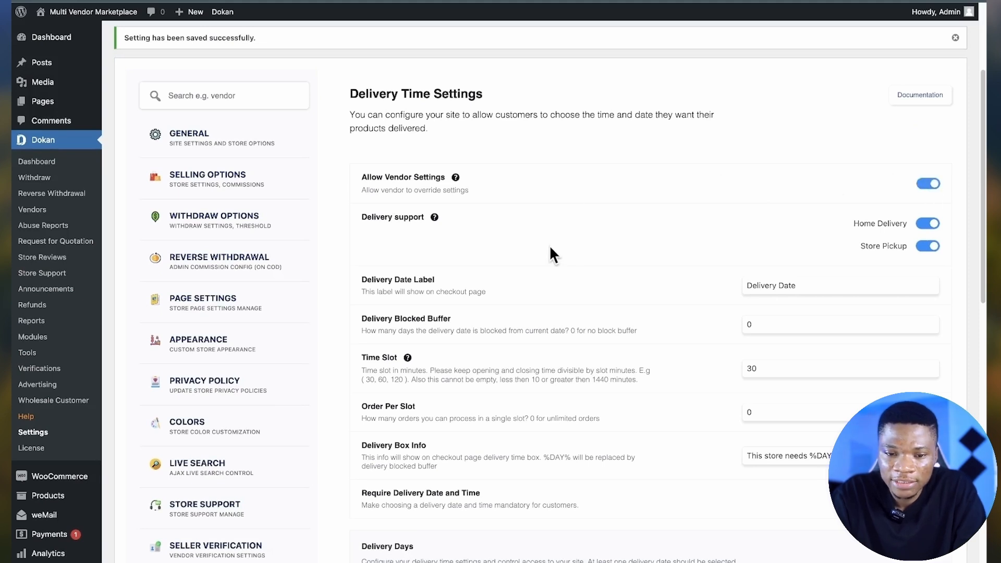
scroll(550, 249, down, 6)
scroll(550, 248, down, 3)
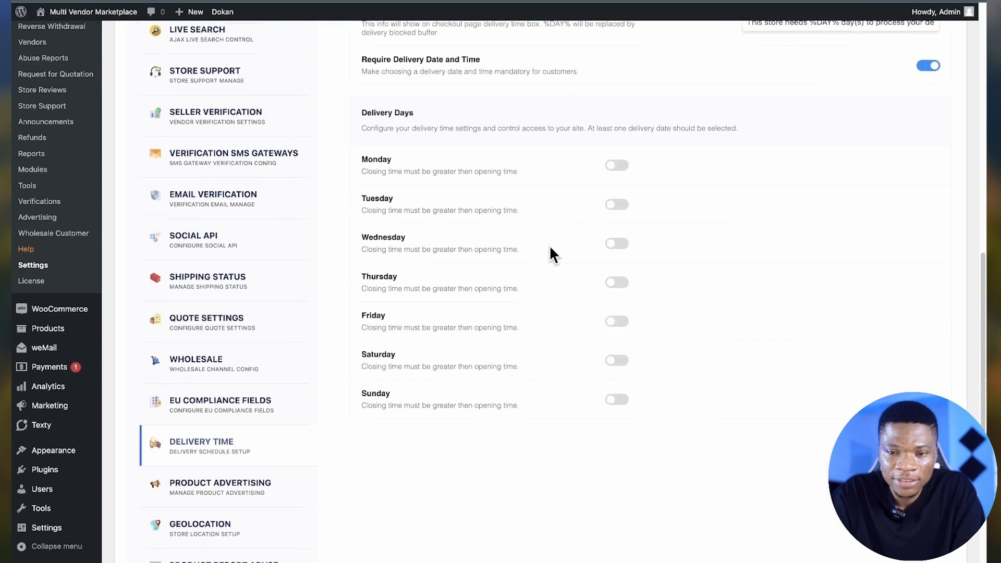
Step: Try out the Monday and Tuesday delivery day options and switch both off again
click(620, 166)
click(621, 206)
click(617, 205)
click(615, 166)
scroll(217, 409, down, 3)
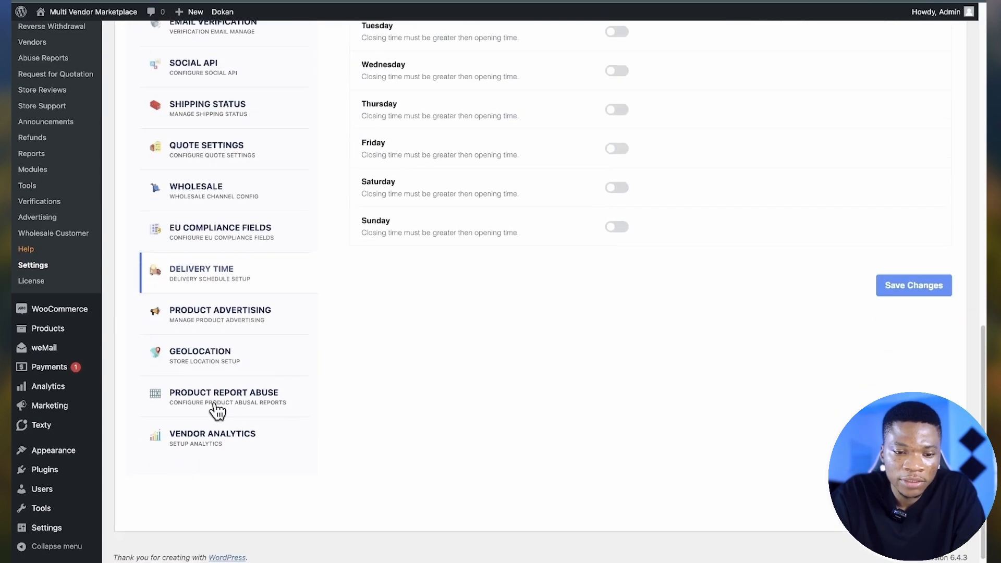
Step: Mark advertised products as featured in the Product Advertising settings and review the remaining advertisement options
click(258, 326)
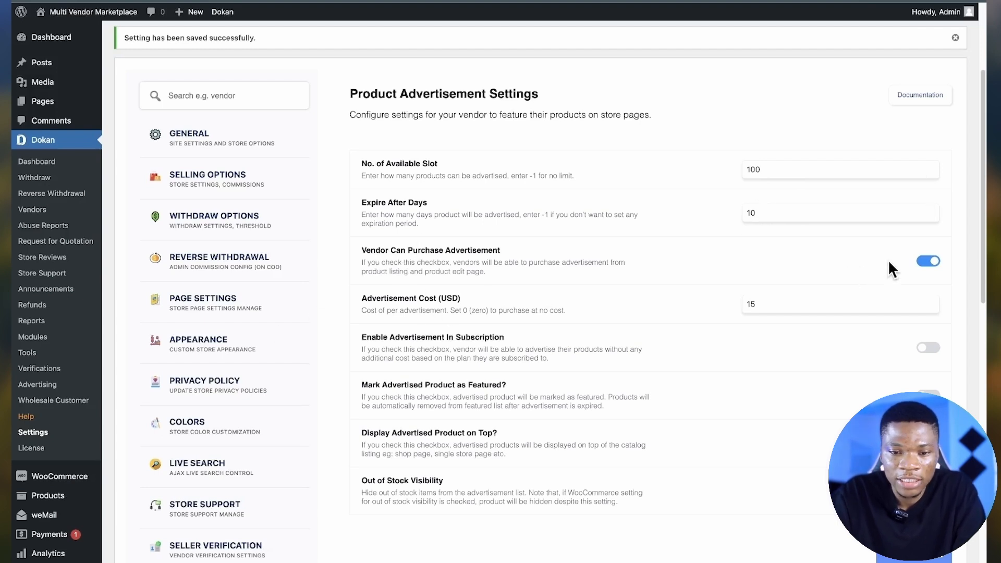
scroll(453, 347, down, 1)
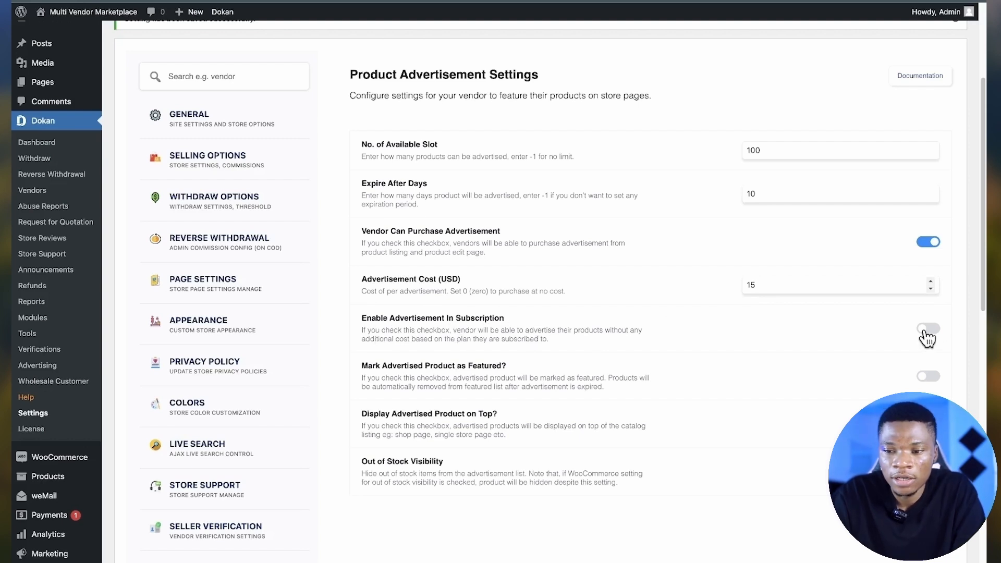
scroll(439, 386, down, 1)
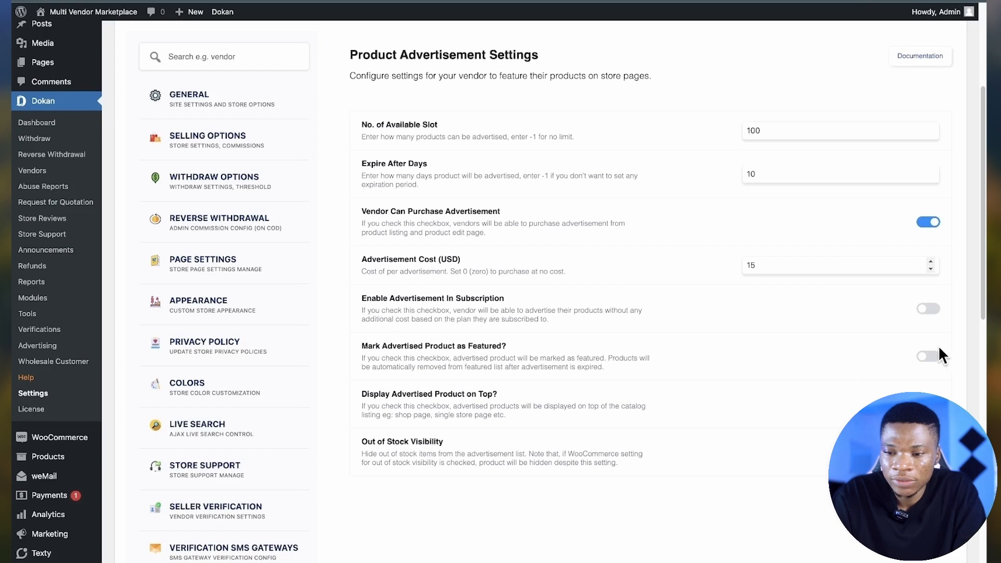
click(932, 359)
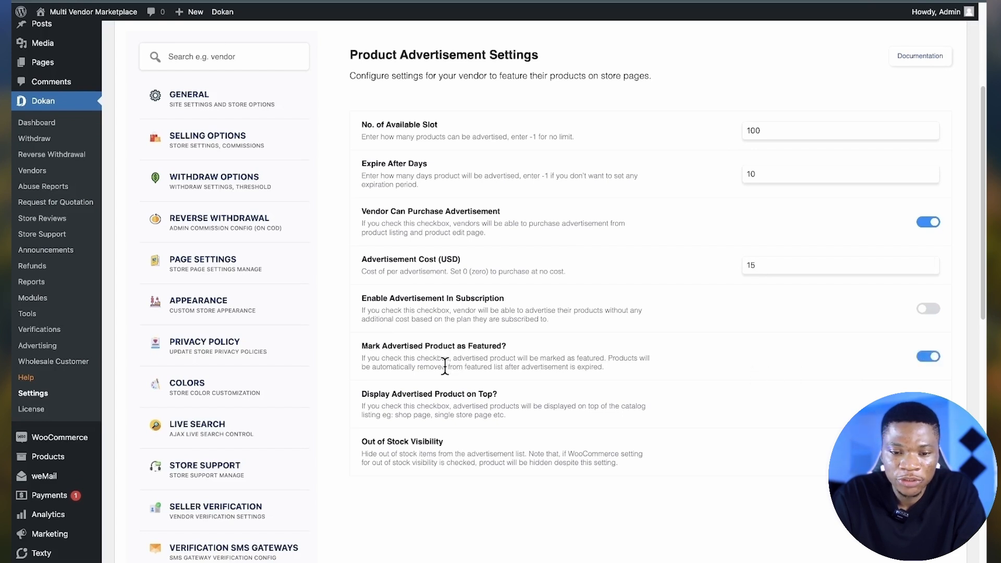
scroll(434, 417, down, 1)
scroll(434, 417, down, 1)
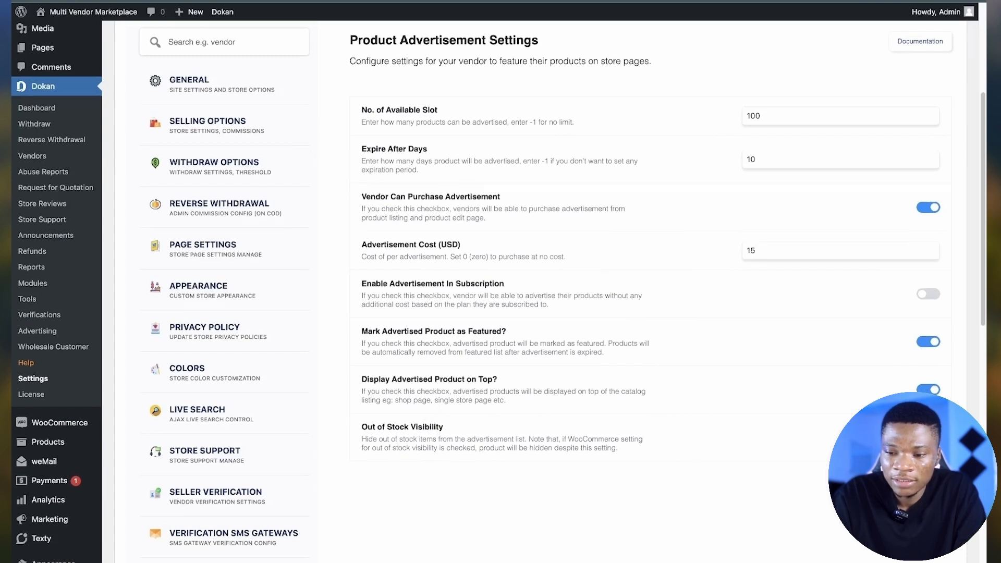
scroll(498, 291, down, 3)
scroll(498, 291, up, 4)
scroll(375, 393, down, 15)
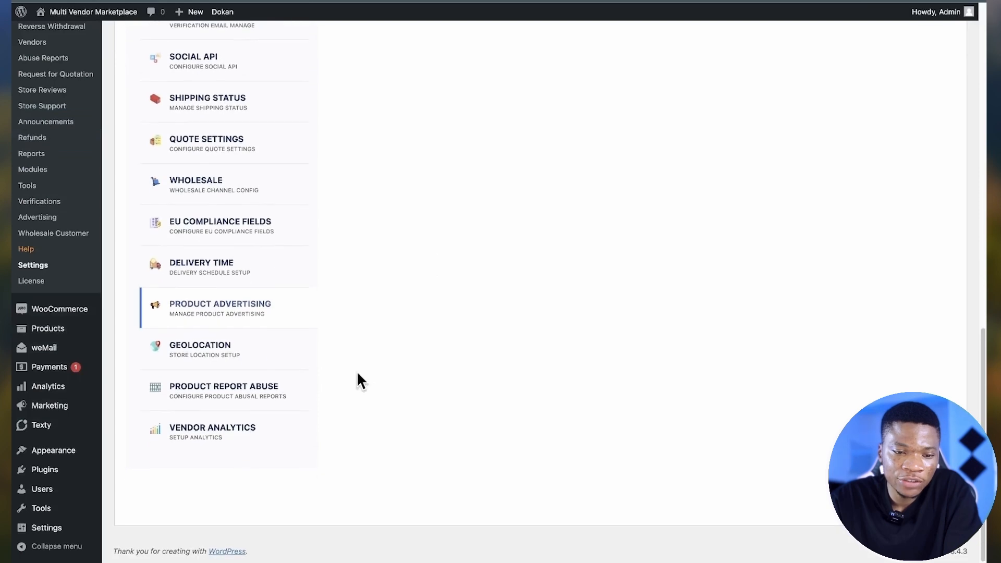
Step: Set the Geolocation settings to show the location map only on the Shop Page
click(252, 352)
scroll(227, 356, up, 10)
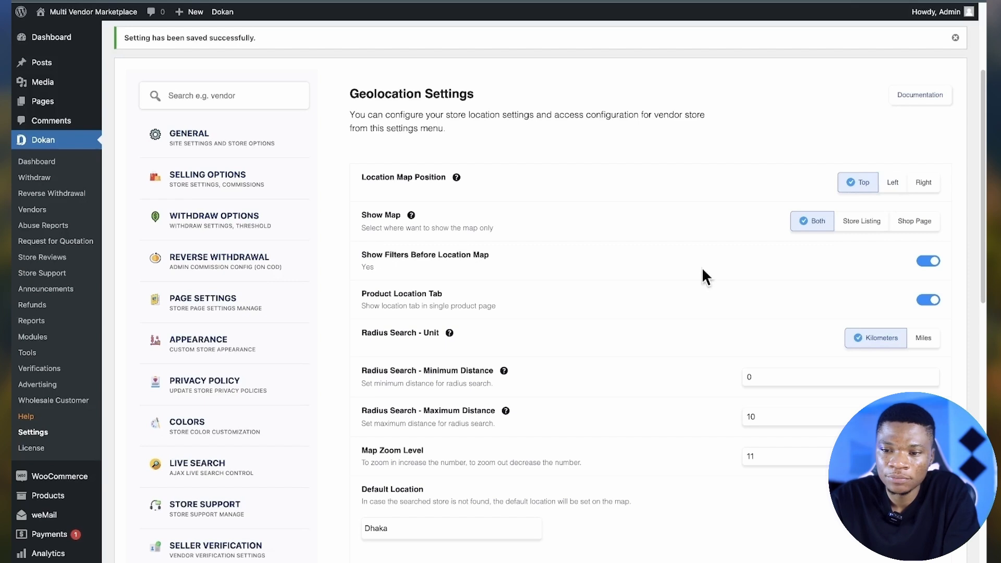
click(928, 223)
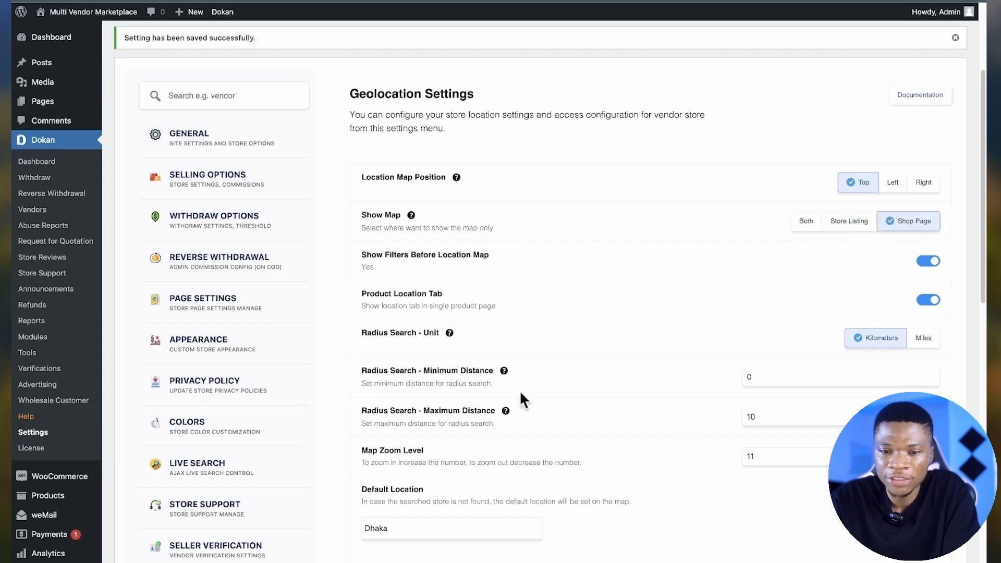
Step: Set the default map location to Lagos and save the Geolocation settings
scroll(433, 410, down, 1)
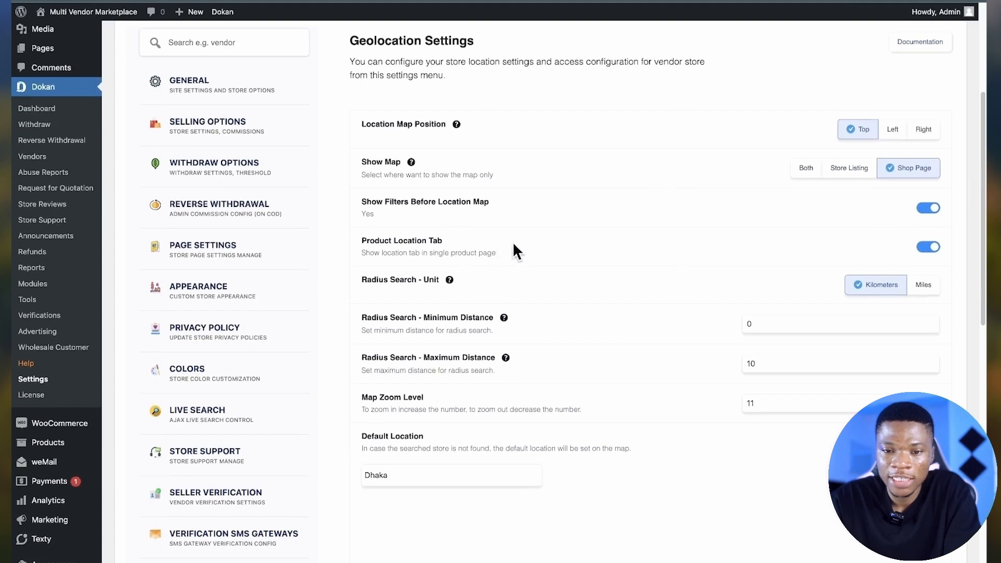
scroll(744, 358, down, 1)
scroll(745, 358, down, 3)
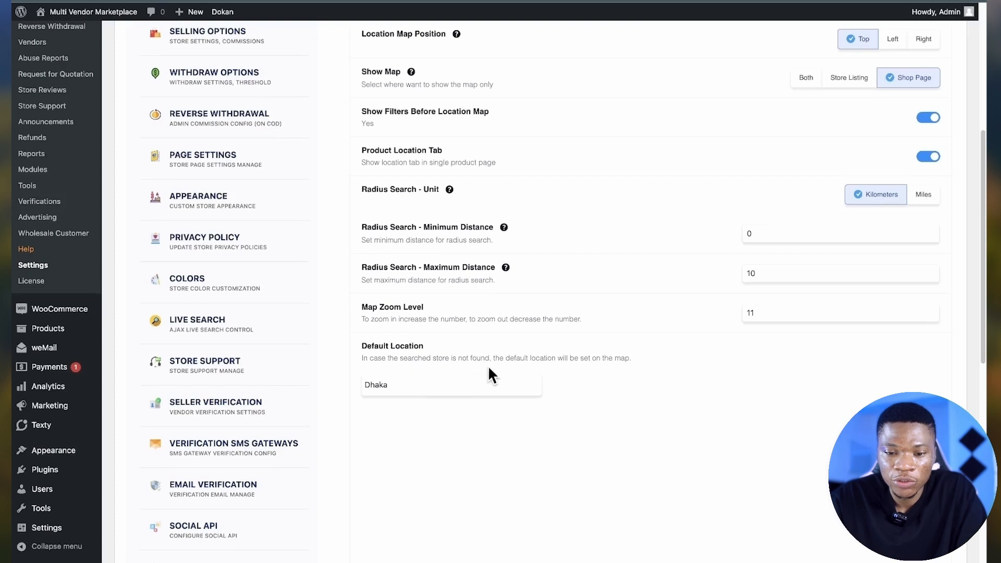
double_click(453, 385)
text(Lagos)
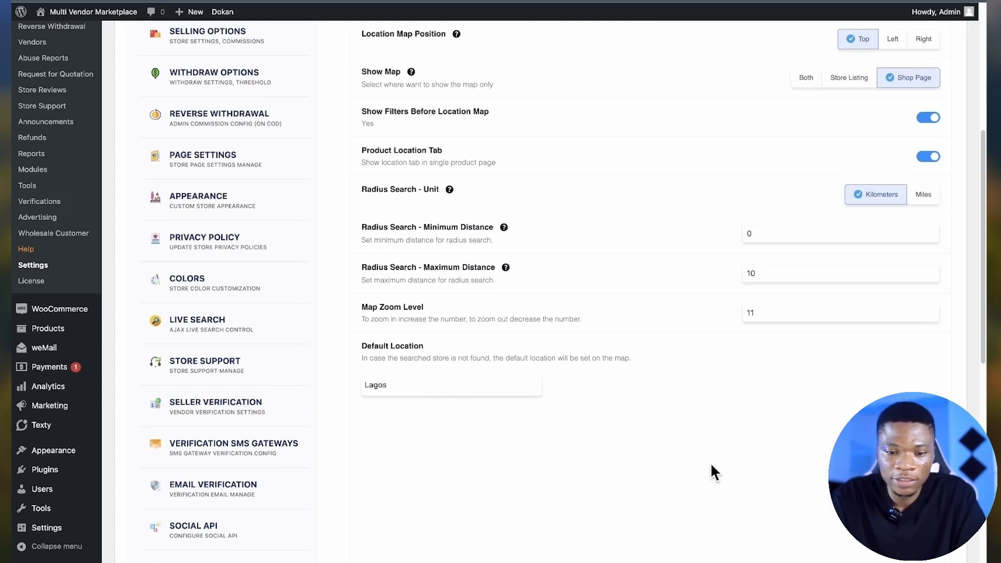
scroll(710, 463, down, 3)
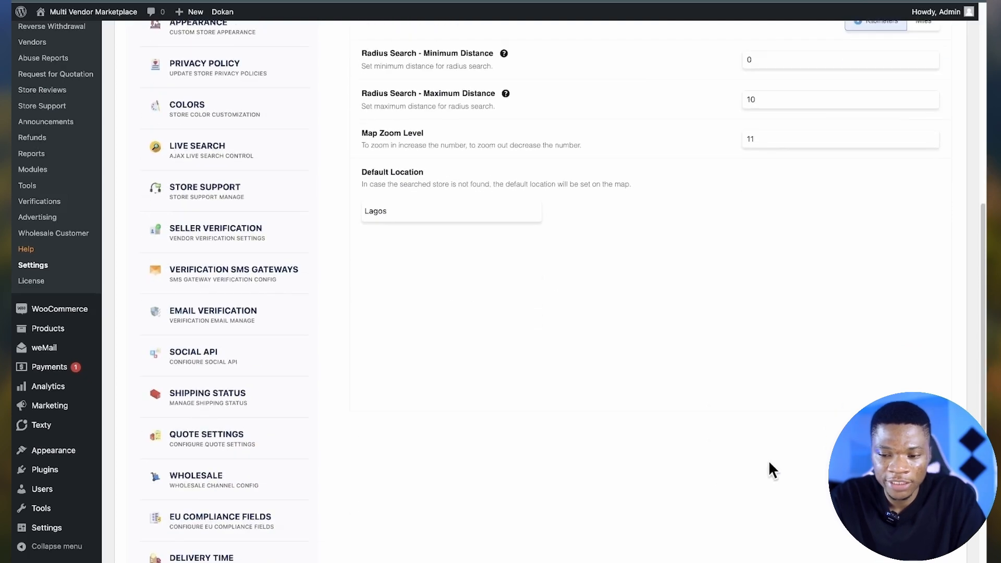
click(915, 451)
Step: Review the Product Report Abuse reasons, and save the Vendor Analytics settings without signing in to Google
scroll(718, 433, down, 10)
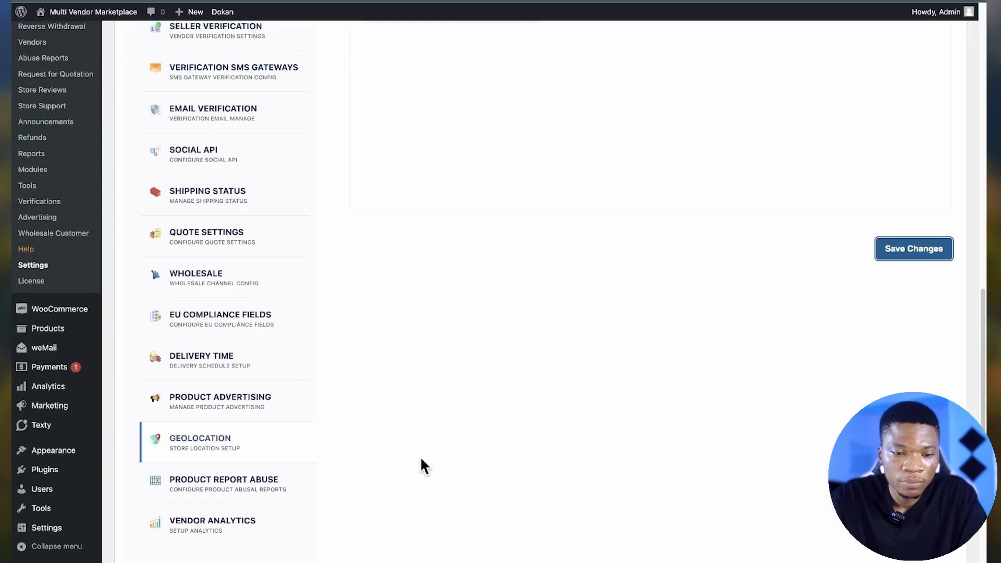
click(233, 393)
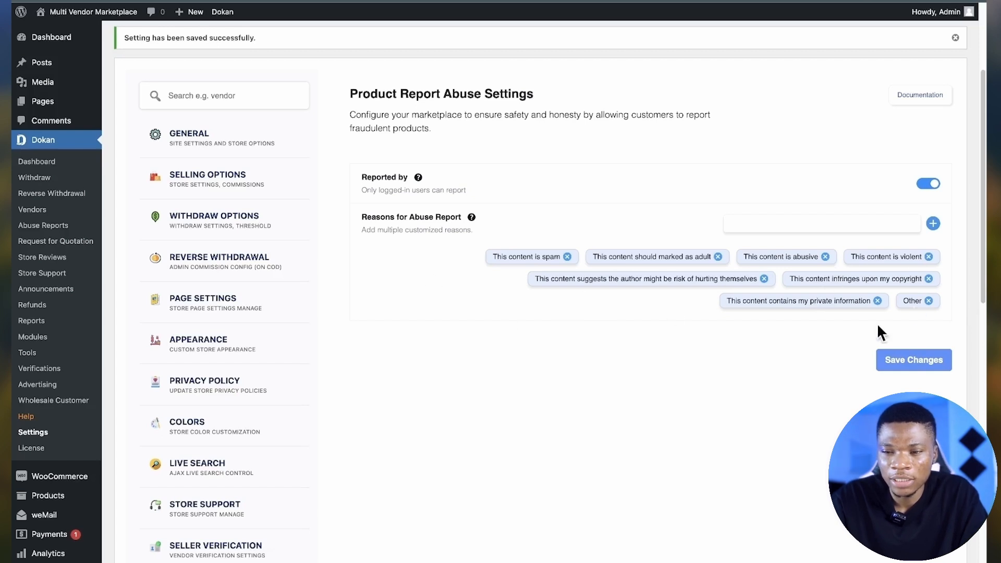
scroll(230, 438, down, 10)
click(230, 437)
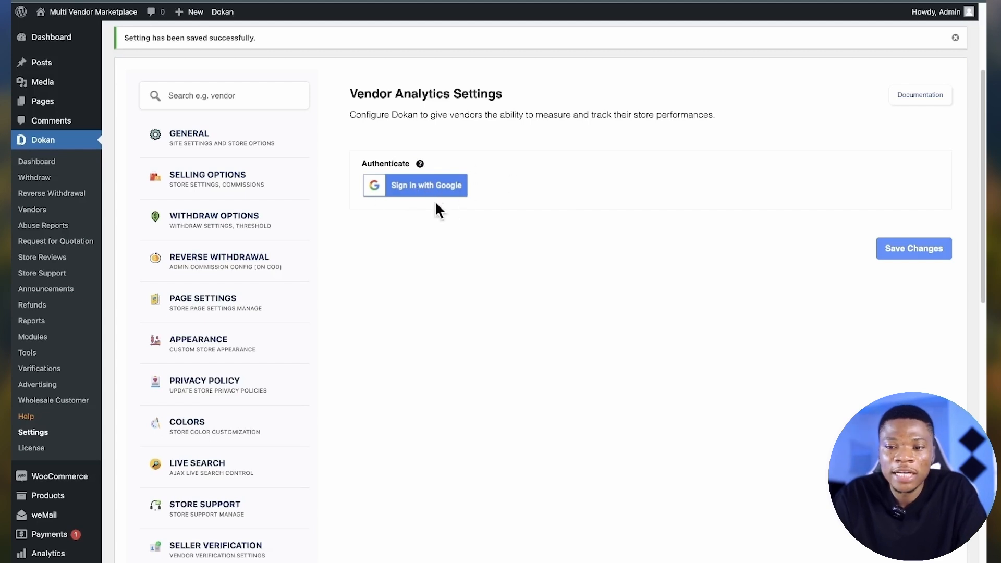
click(913, 248)
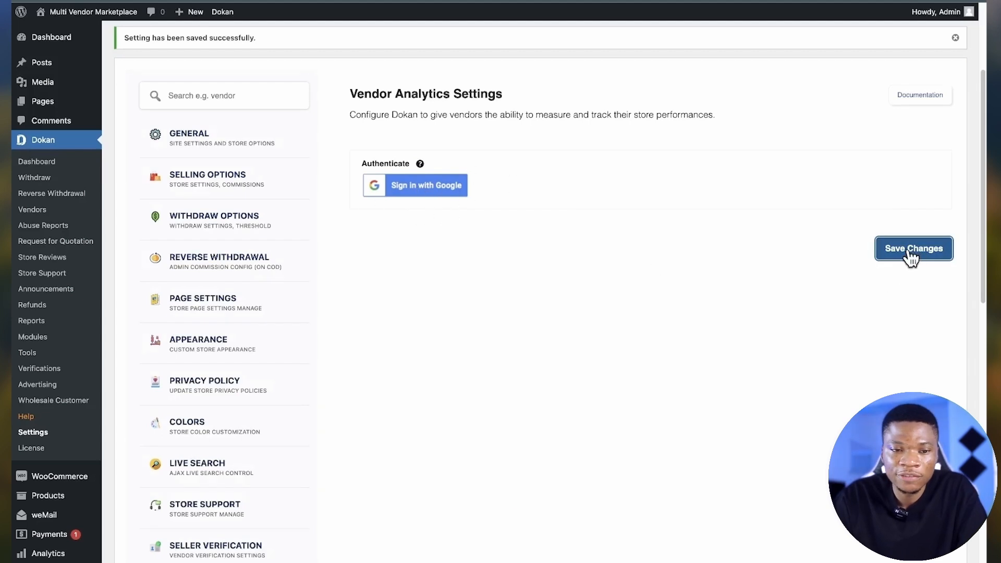
scroll(502, 471, down, 10)
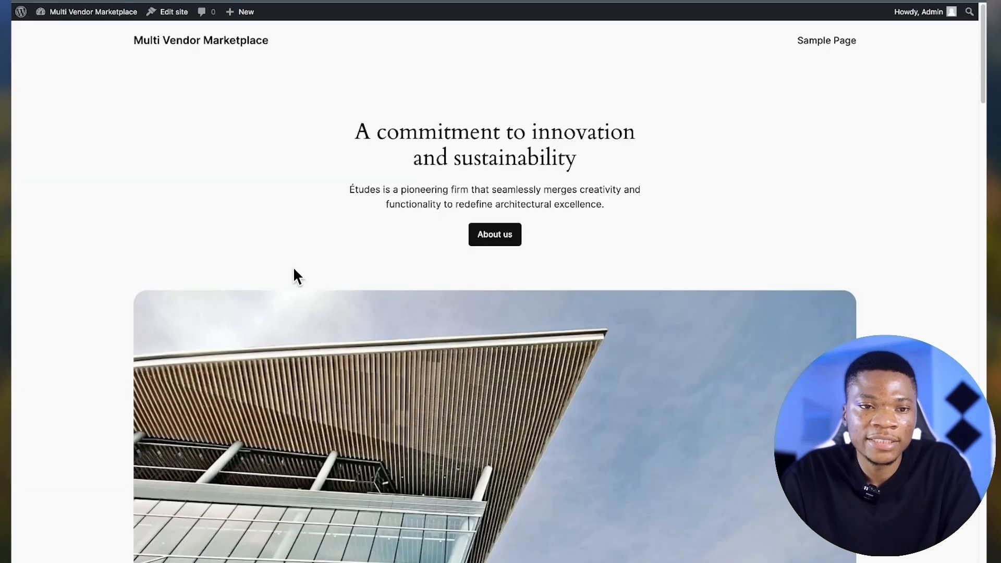
Step: Look over the marketplace's front page and the entries available under its Vendor Dashboard
scroll(293, 269, down, 2)
scroll(293, 267, up, 2)
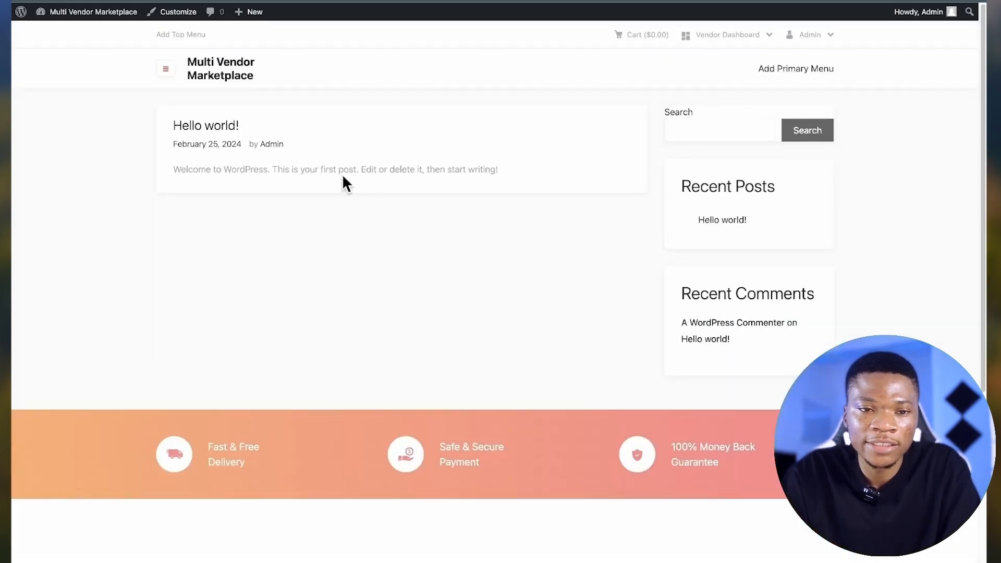
scroll(583, 183, down, 1)
scroll(583, 182, up, 1)
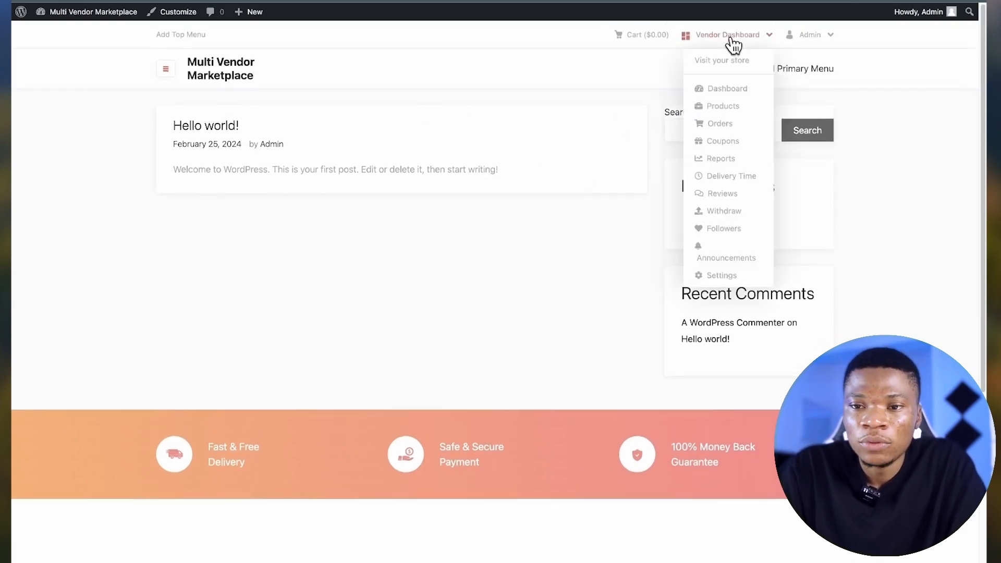
mouse_move(813, 49)
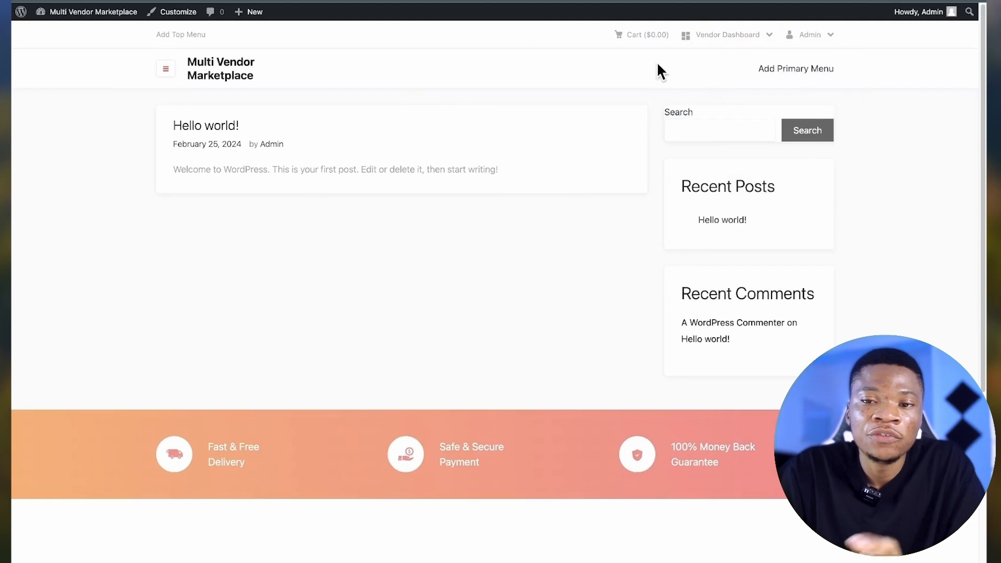
mouse_move(713, 47)
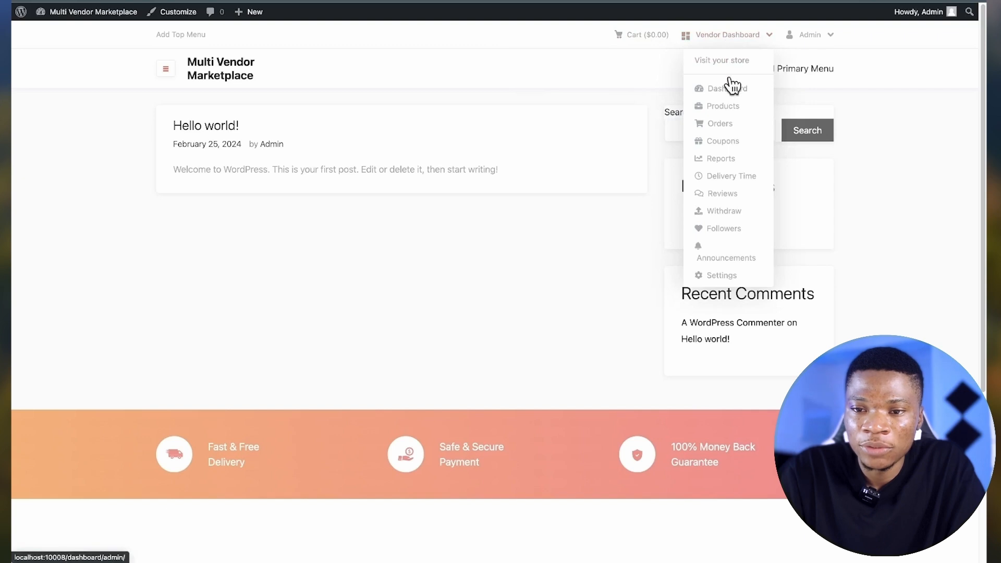
Step: Visit the admin's store page from the storefront, then open the vendor dashboard and read its notice about selling
click(723, 60)
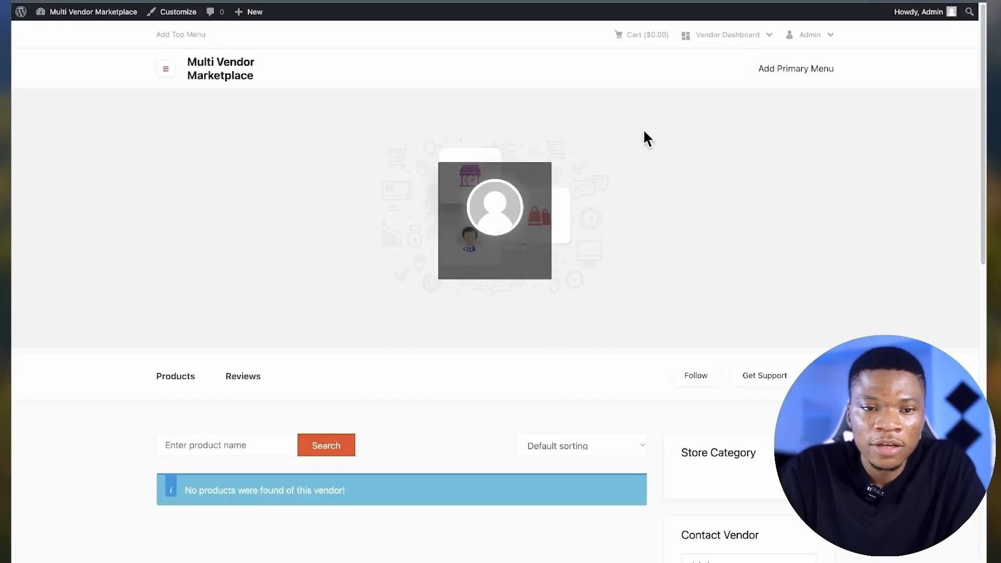
scroll(648, 316, down, 2)
scroll(745, 108, up, 2)
mouse_move(729, 32)
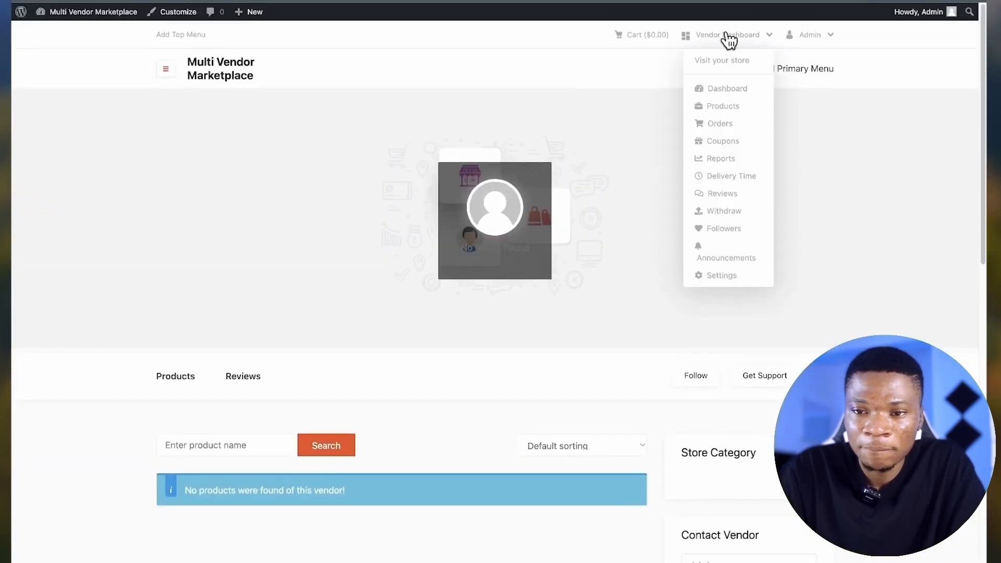
click(721, 89)
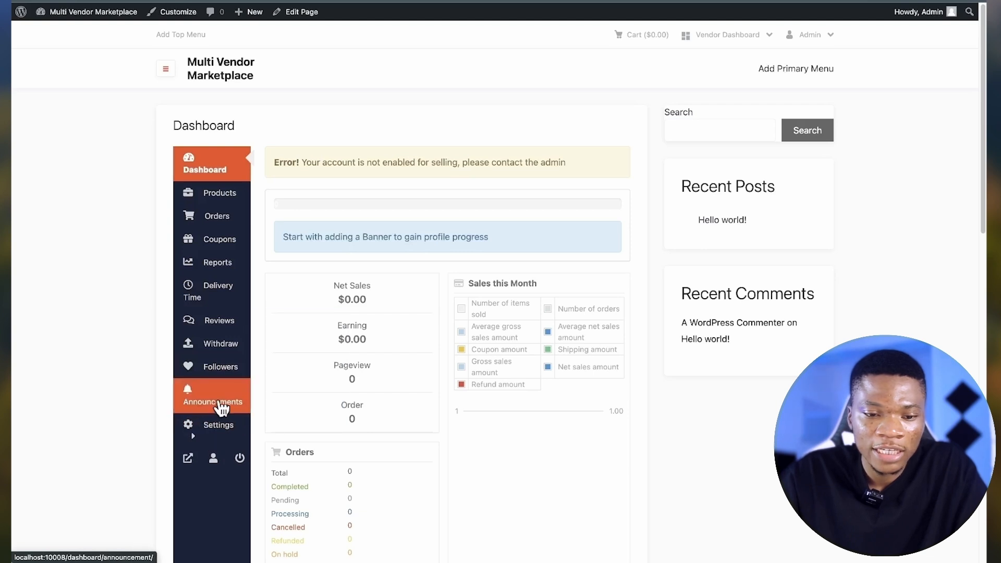
drag(342, 163, 277, 158)
click(279, 159)
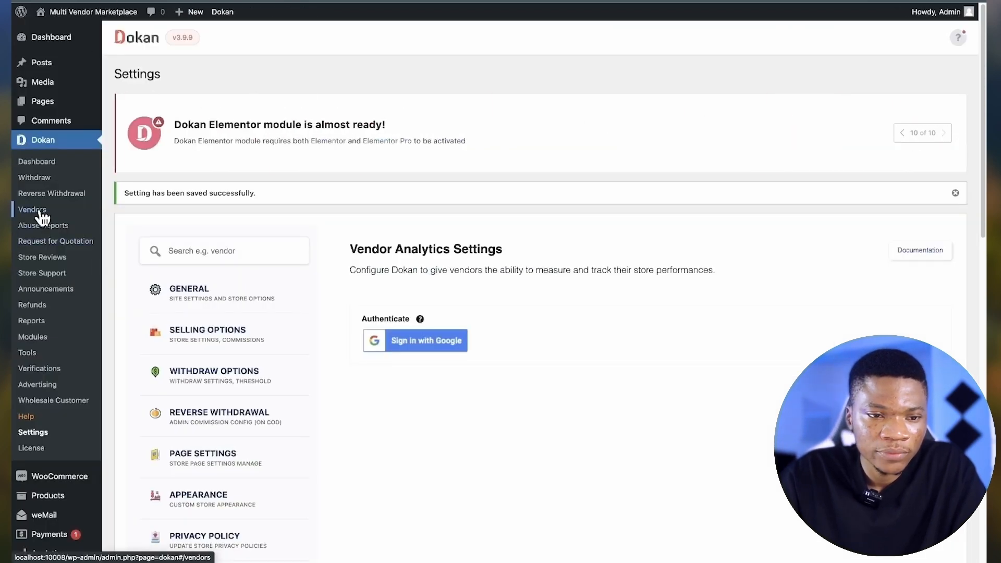
Step: Enable selling for the unnamed vendor in Dokan's vendor list and check the storefront's vendor dashboard
click(43, 214)
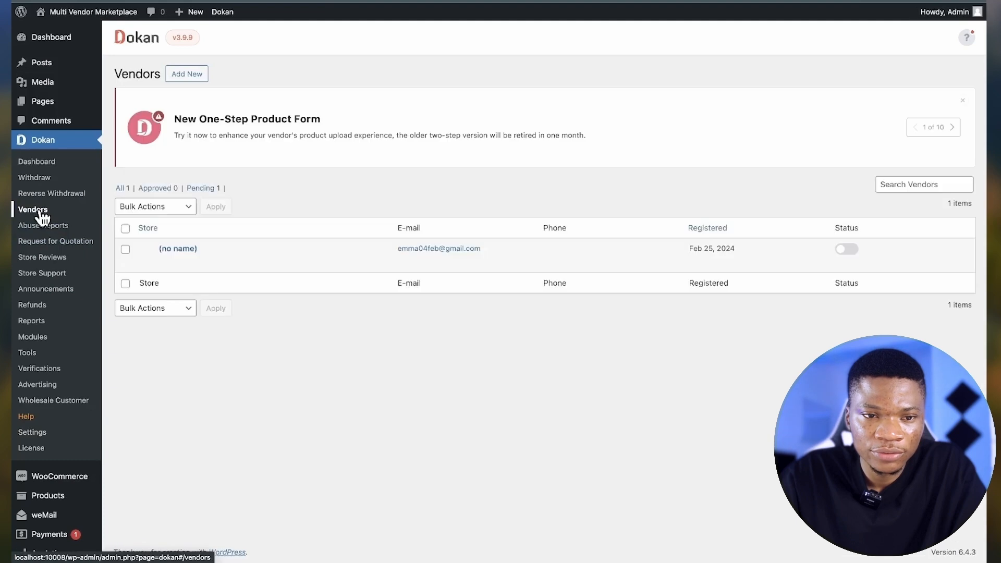
click(165, 262)
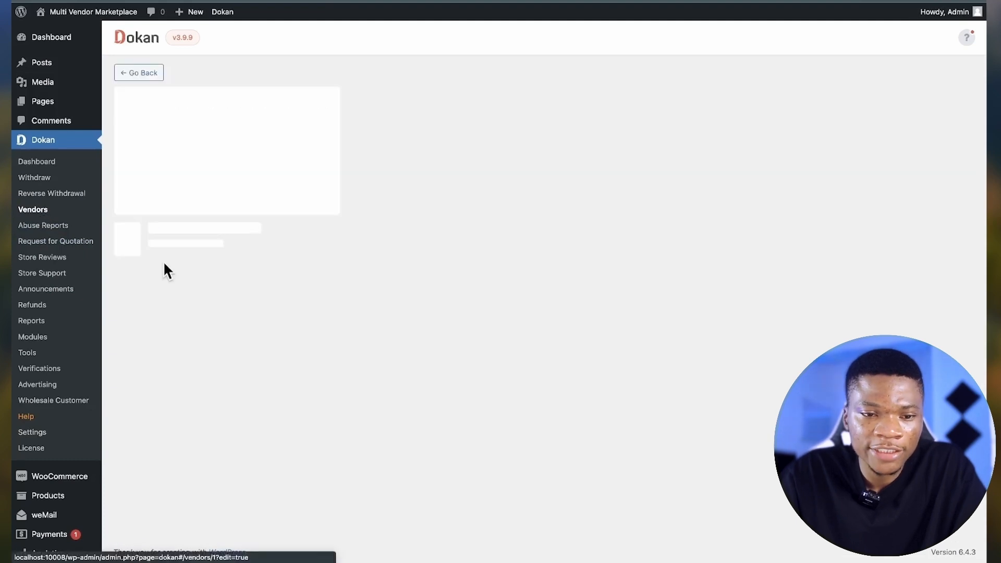
scroll(258, 313, down, 10)
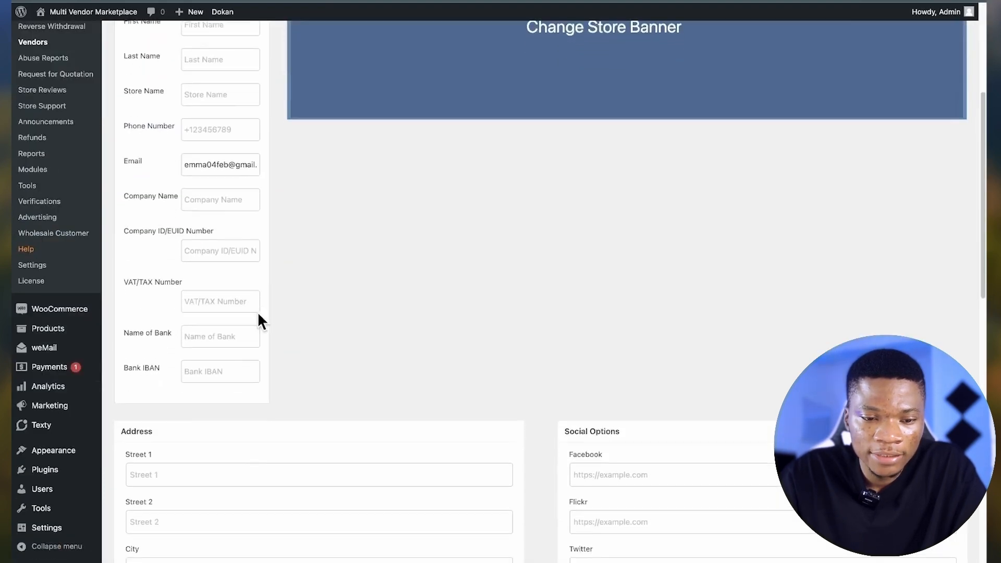
scroll(258, 315, down, 5)
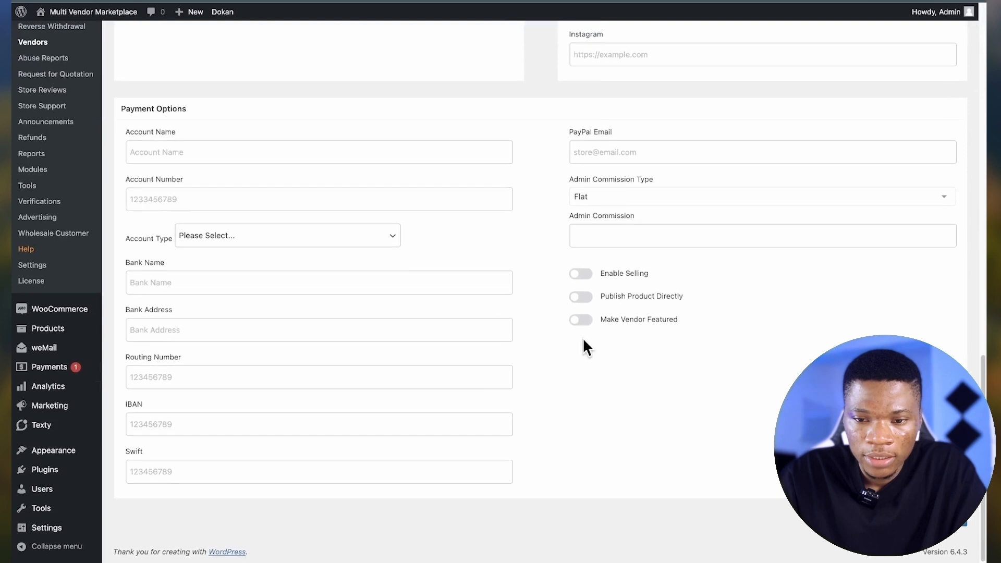
click(581, 274)
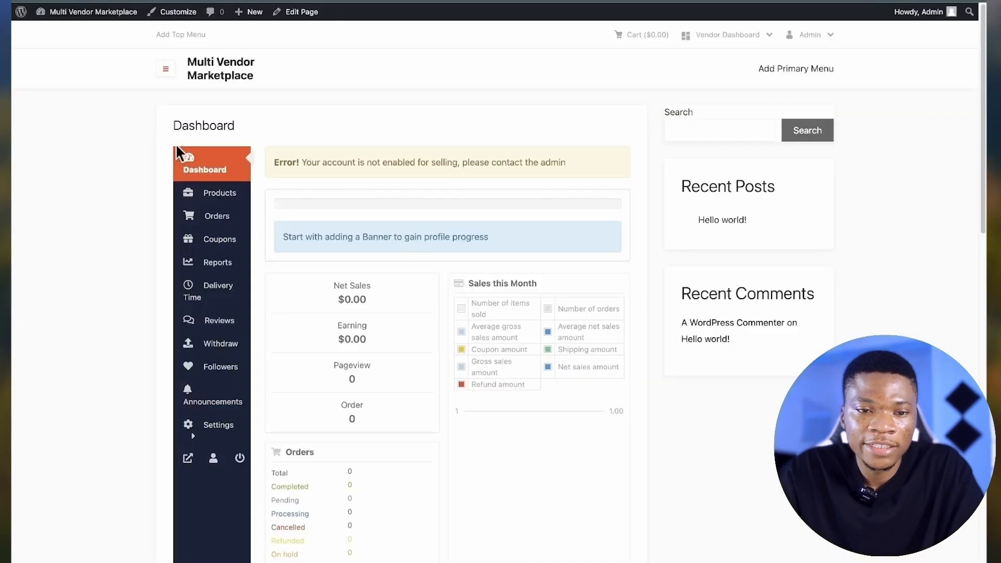
scroll(344, 211, down, 1)
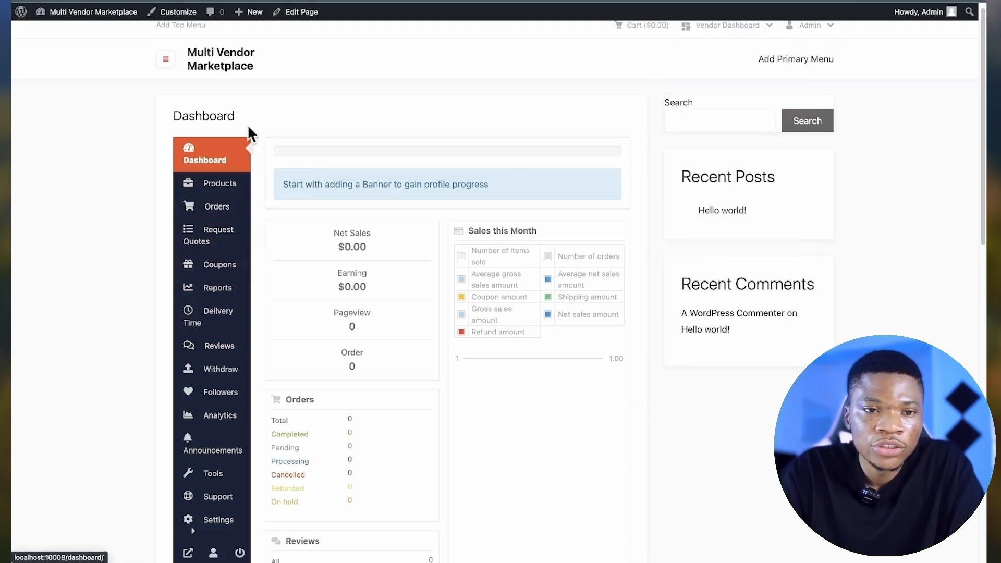
Step: In the theme customizer's sidebar layout settings, set the general, blog, single post and shop layouts to No Sidebar
click(169, 12)
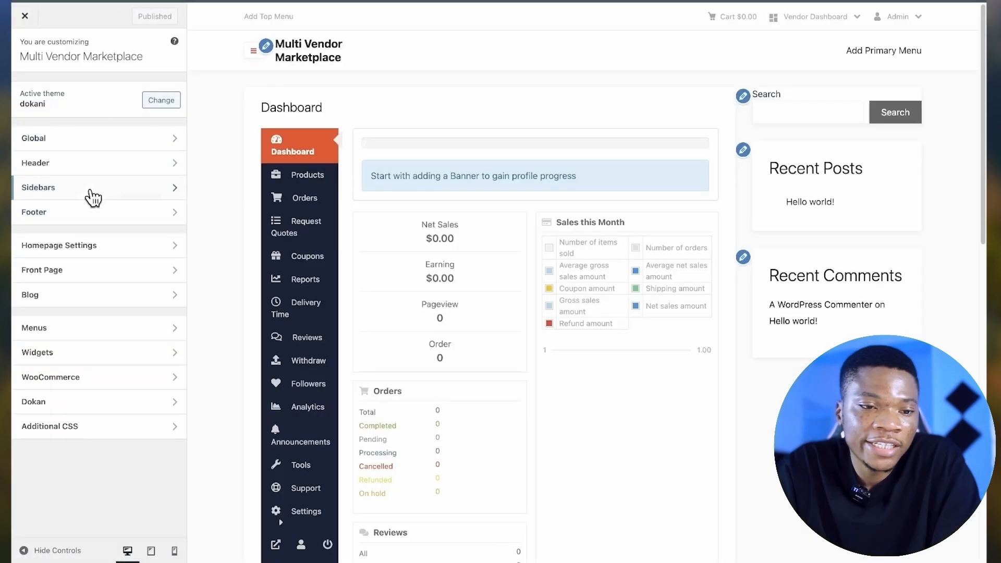
click(81, 193)
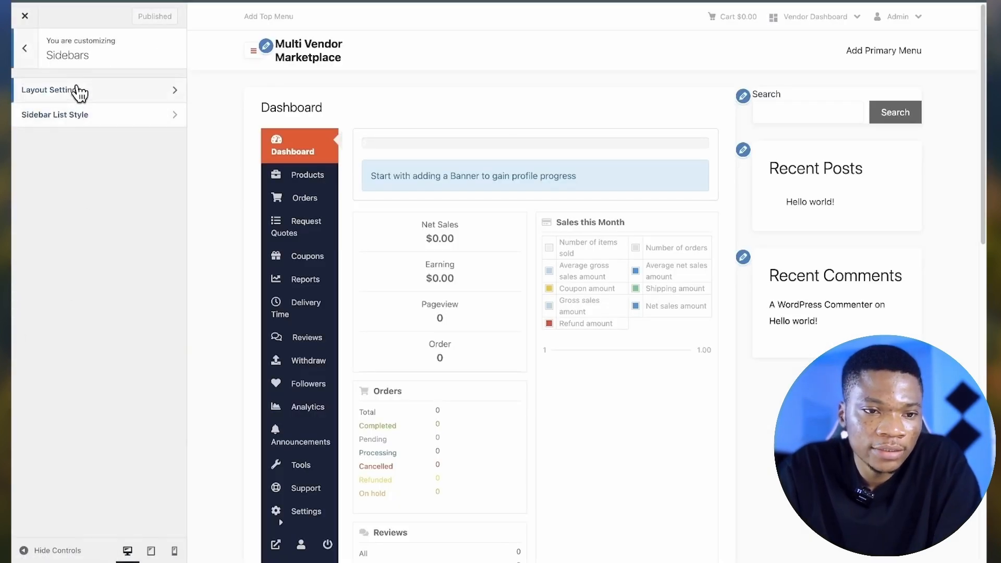
click(78, 90)
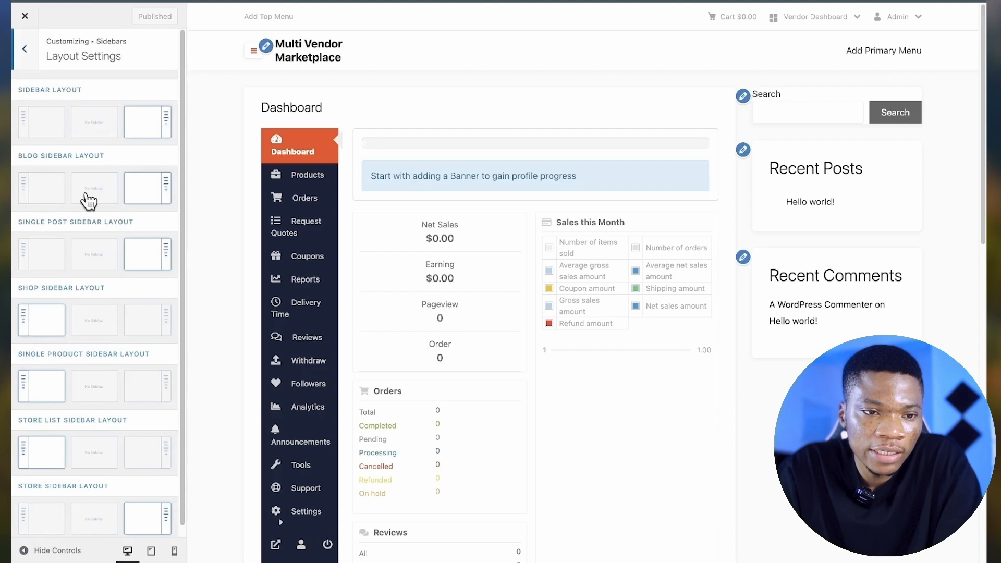
click(92, 126)
click(96, 194)
click(95, 258)
click(95, 321)
Step: Set the single product, store list and store layouts to No Sidebar, publish the changes and close the customizer
scroll(96, 323, down, 1)
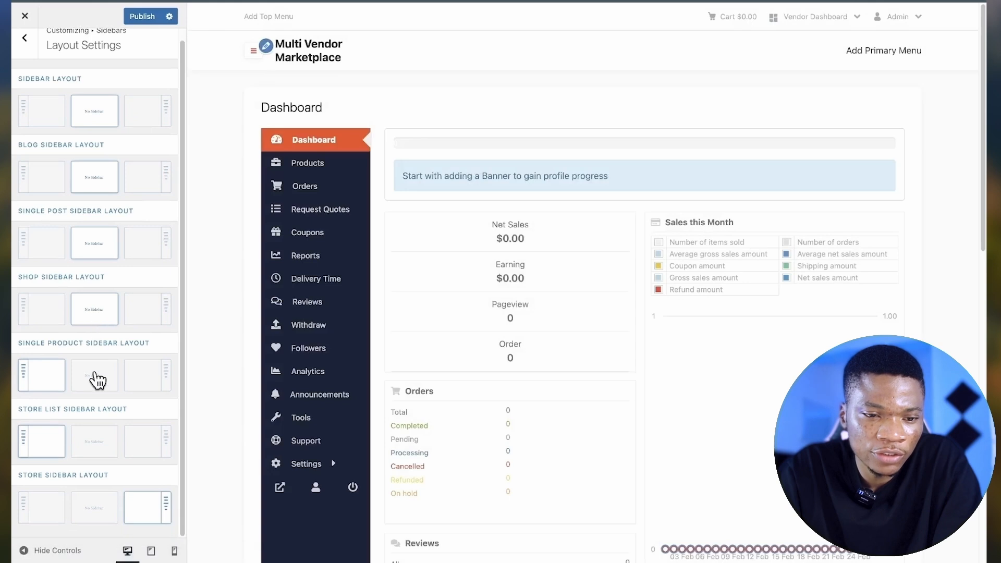
click(97, 378)
click(97, 443)
click(99, 505)
click(42, 511)
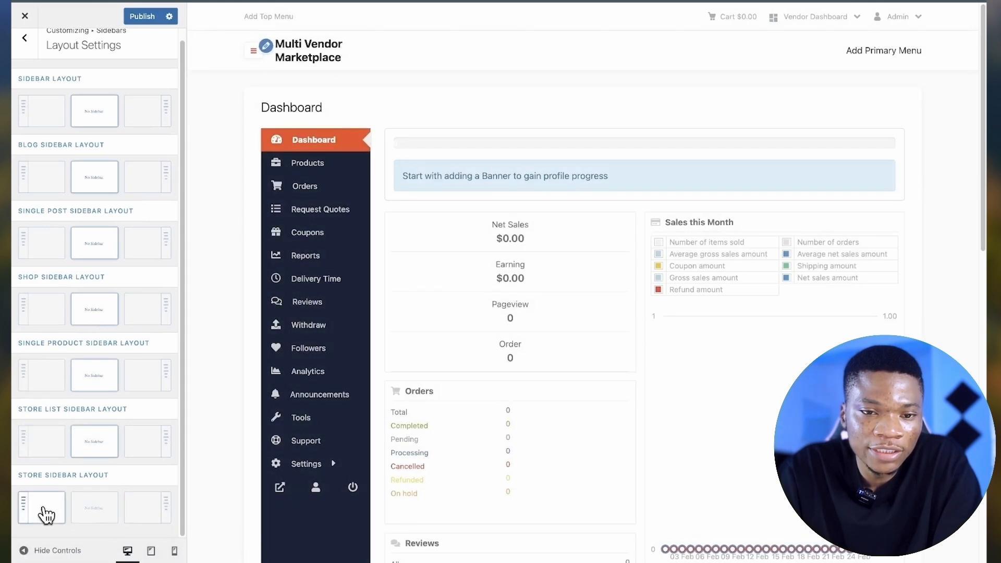
click(91, 514)
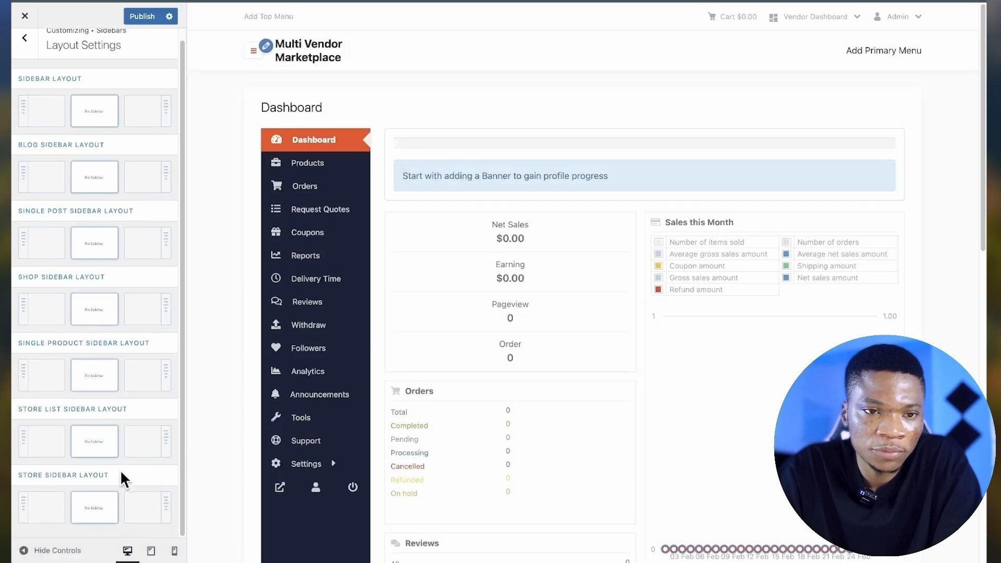
scroll(98, 465, up, 1)
click(137, 21)
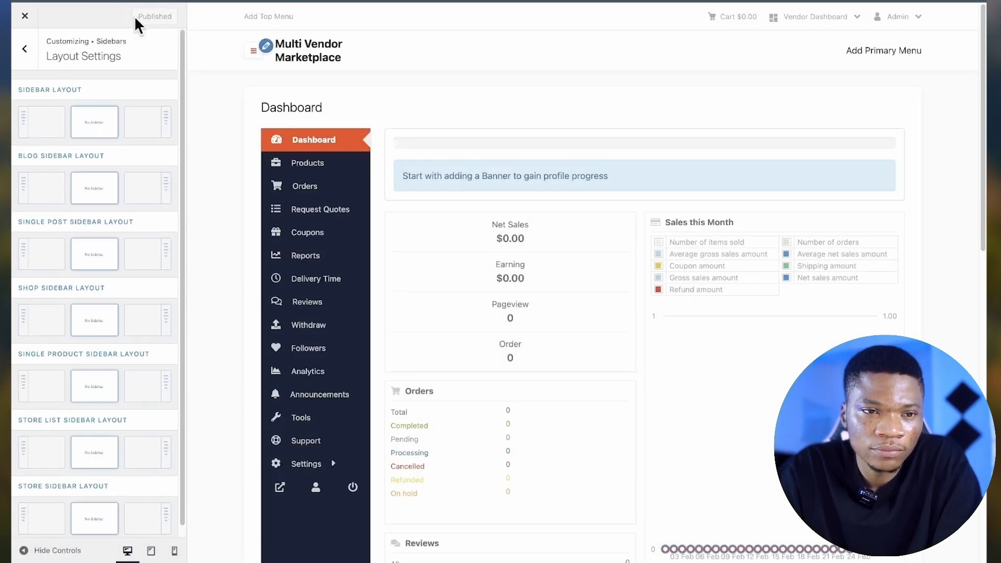
click(24, 17)
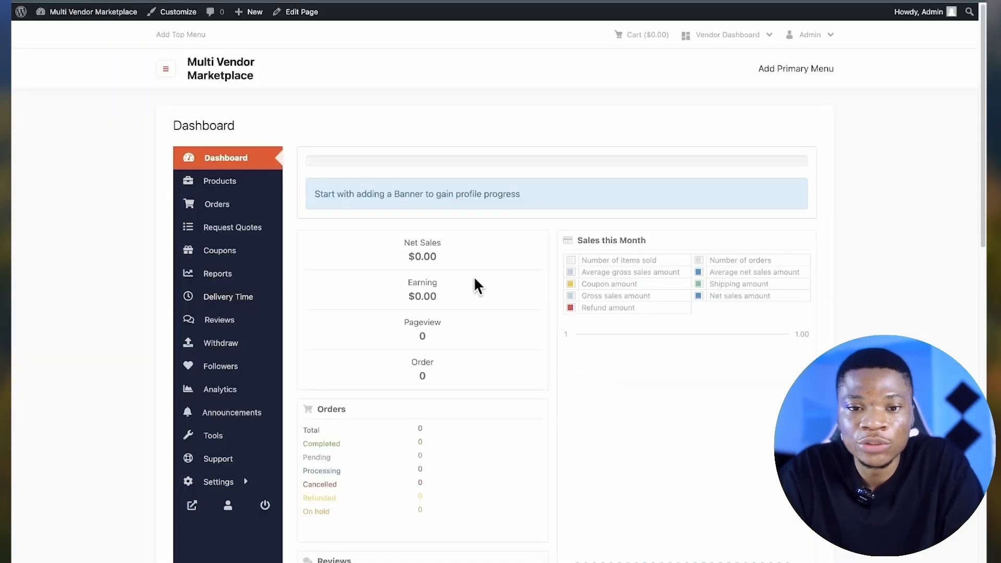
Step: Look over the admin's account menu on the storefront and go to the marketplace's home page
click(808, 40)
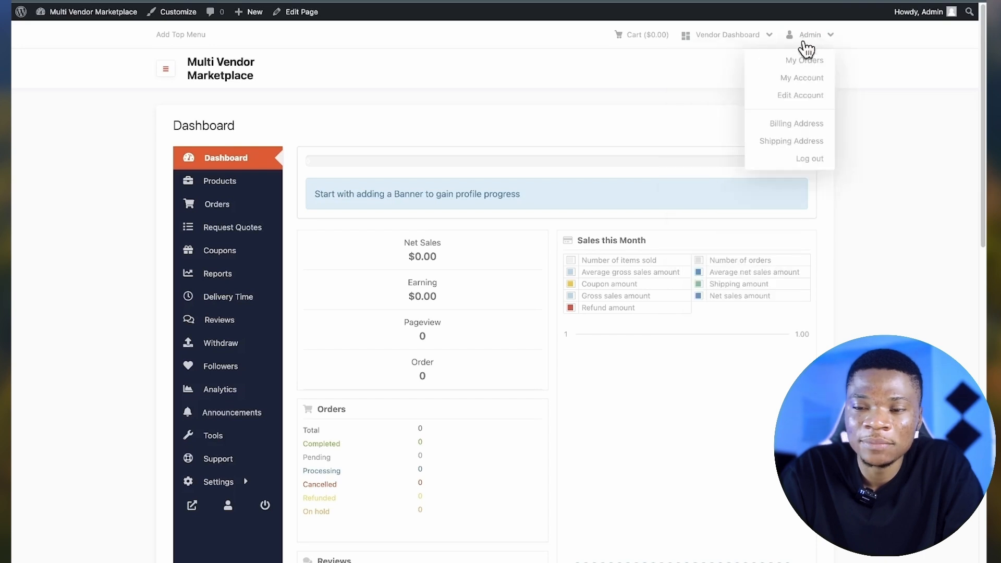
click(810, 78)
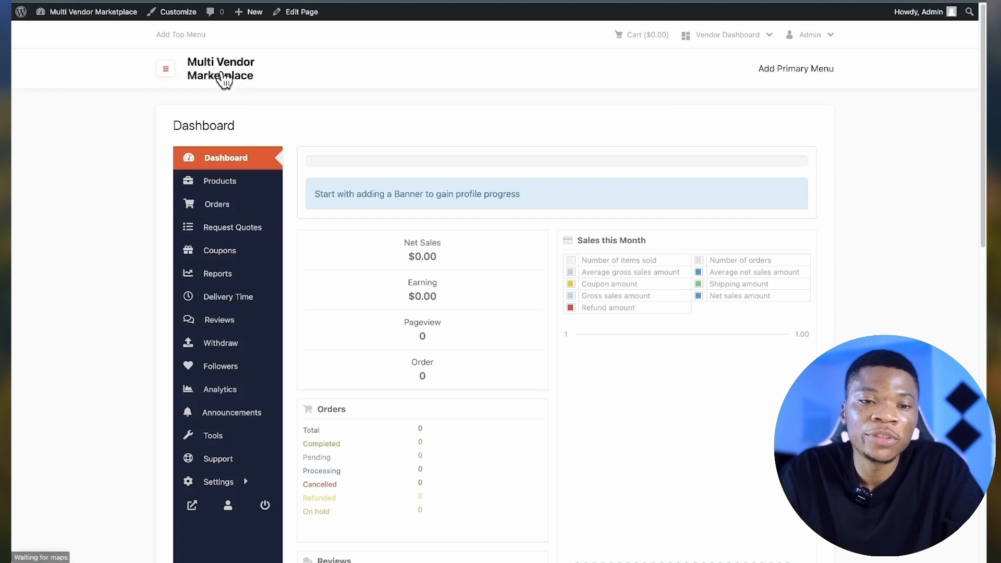
click(223, 77)
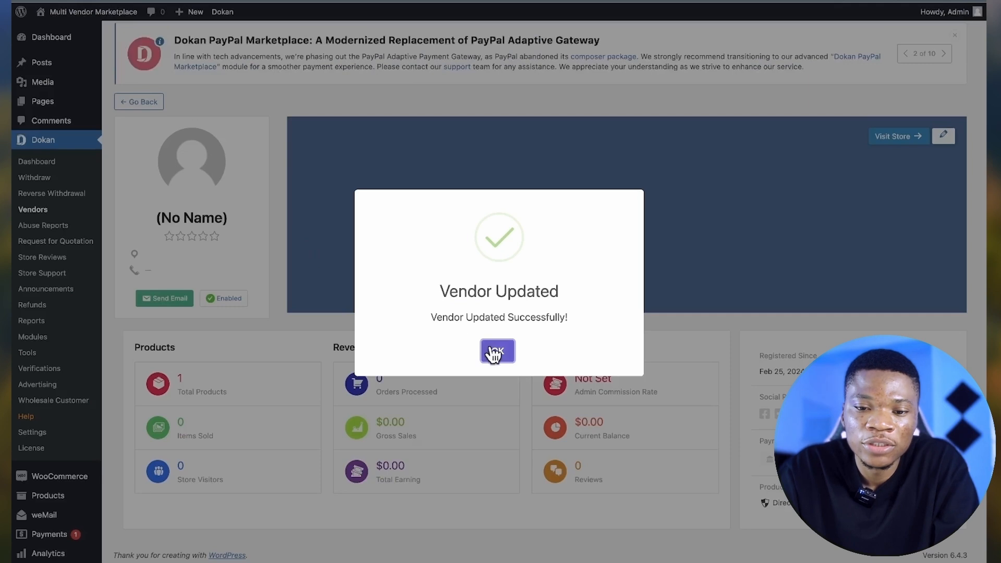
Step: Acknowledge the vendor update in Dokan and open the WooCommerce home page
click(497, 351)
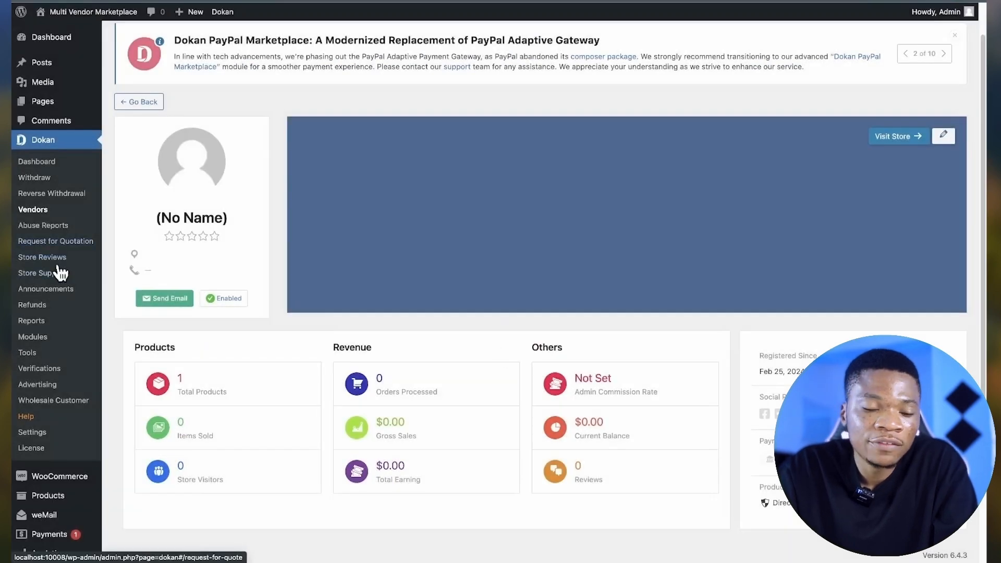
scroll(67, 461, down, 2)
mouse_move(62, 423)
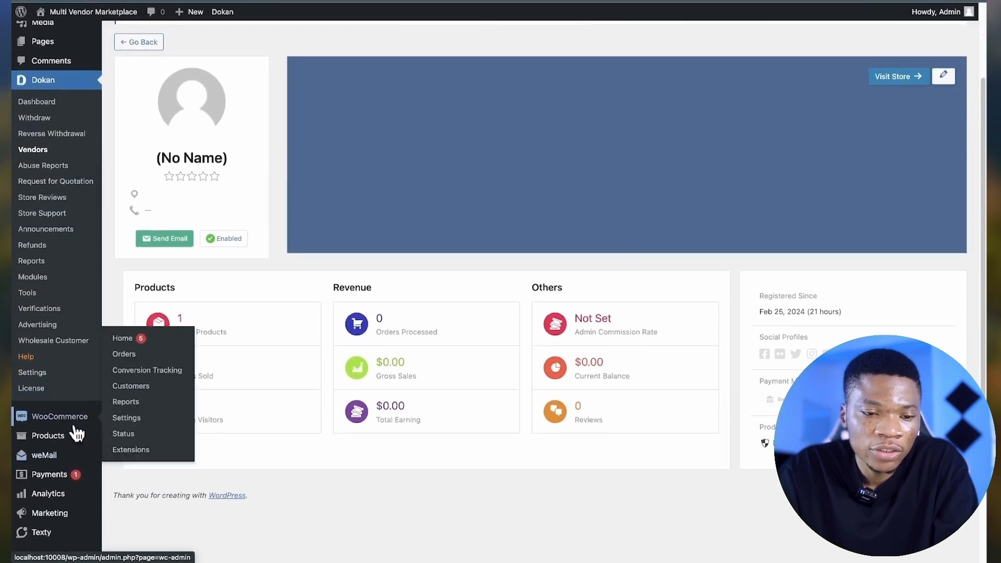
click(52, 421)
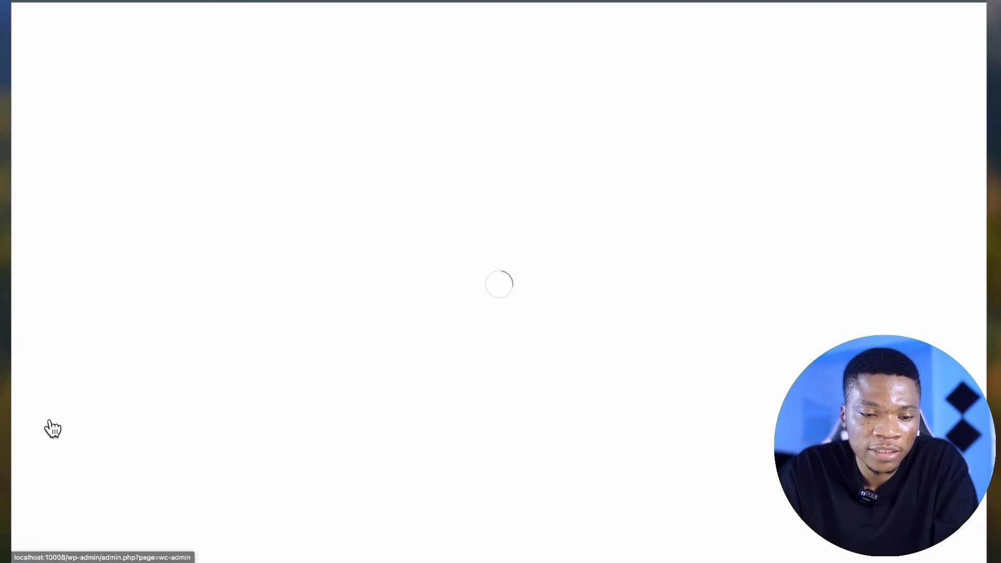
click(948, 29)
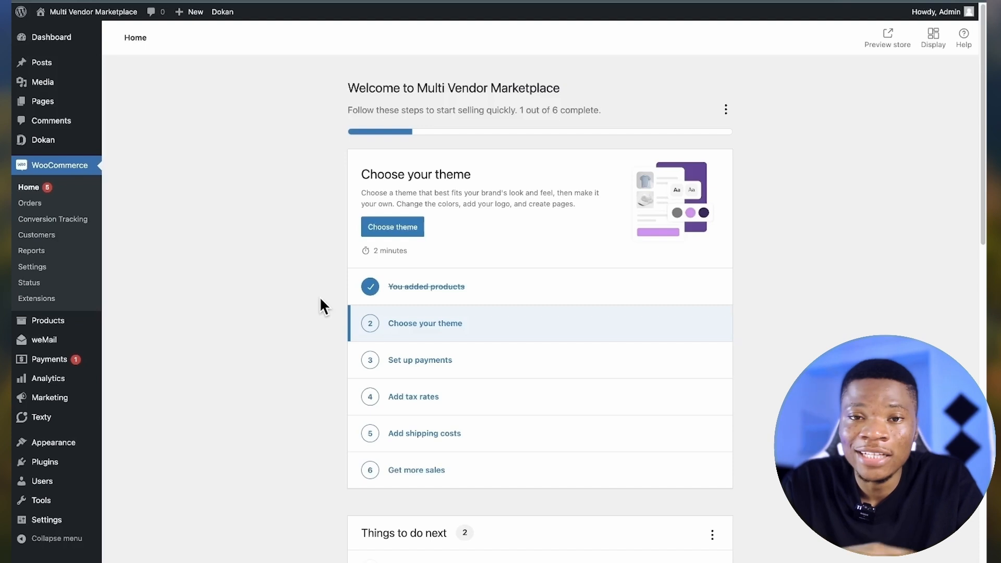
Step: Look over WooCommerce's General, Products, Shipping and Payments settings
click(32, 267)
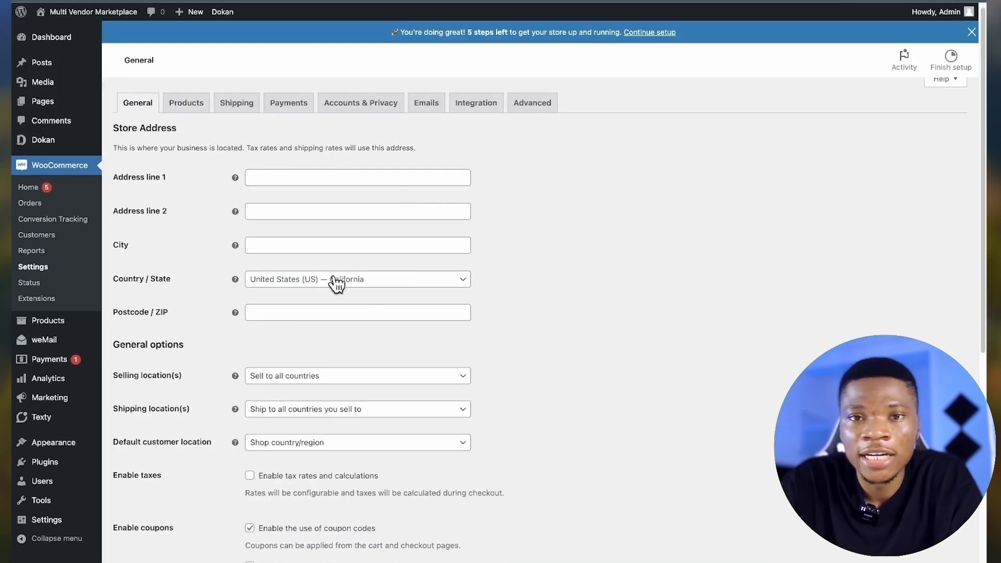
click(188, 111)
click(238, 109)
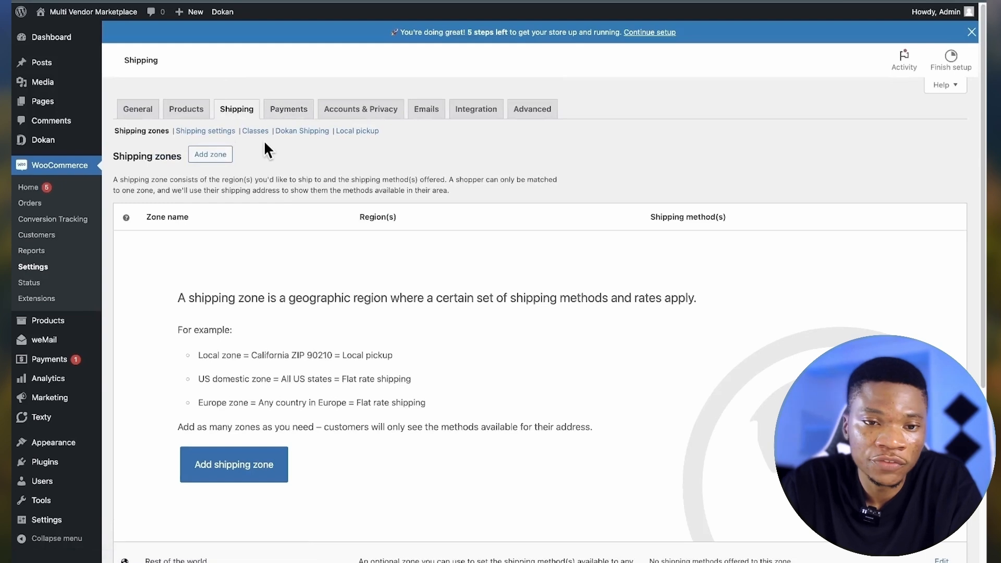
click(290, 108)
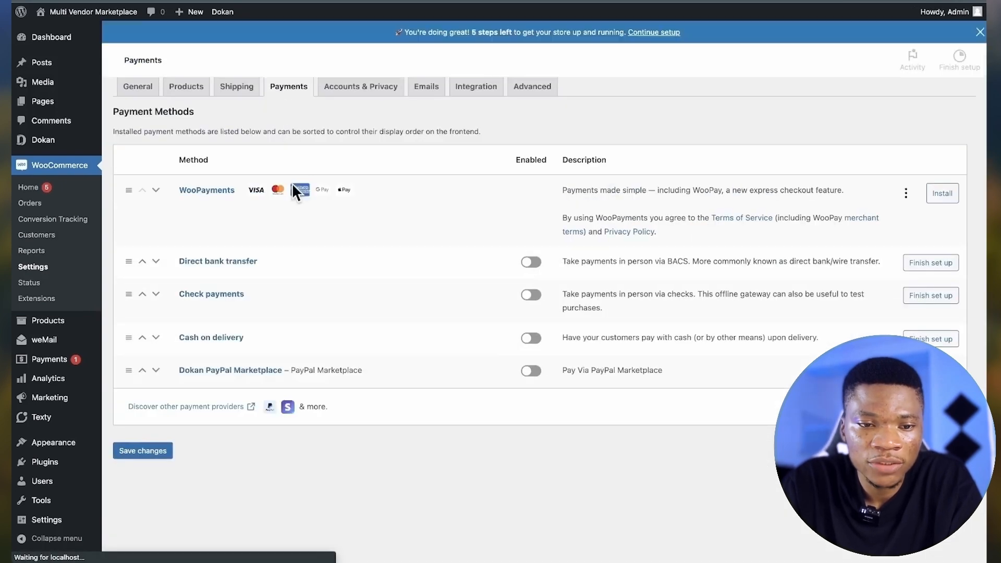
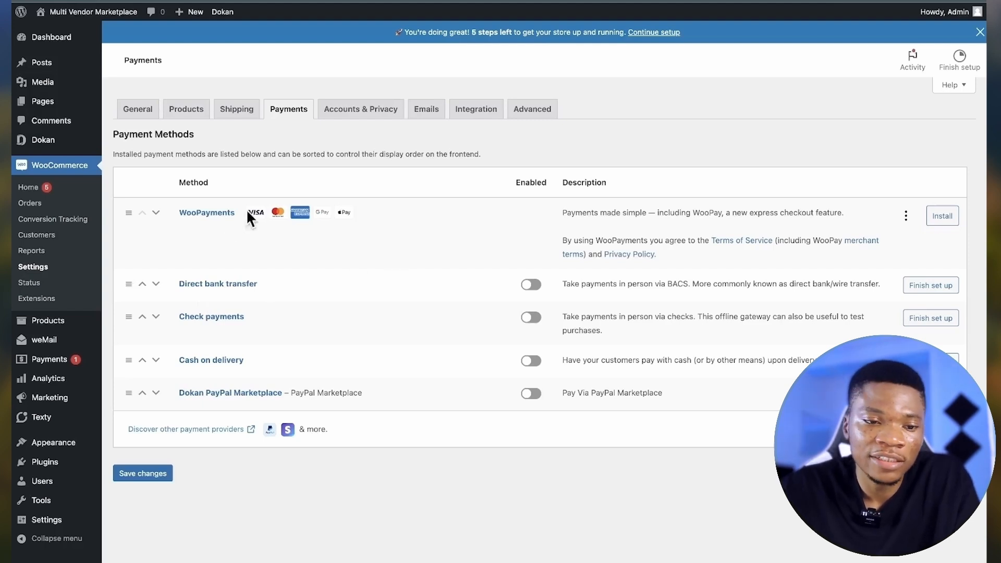
Step: Review the WooCommerce email notifications, including the Dokan support, seller verification, quote, withdrawal and refund emails
click(427, 109)
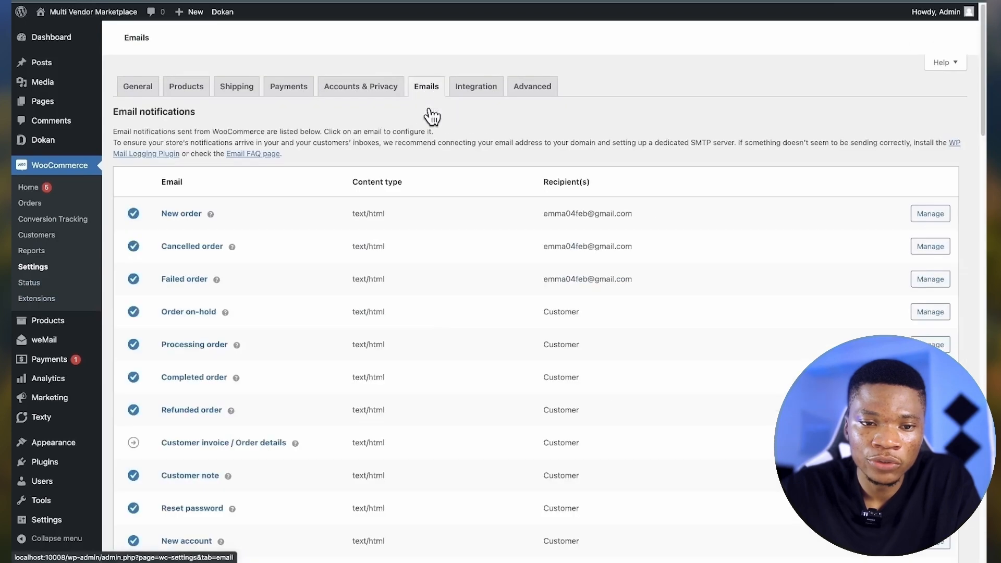
scroll(307, 357, down, 15)
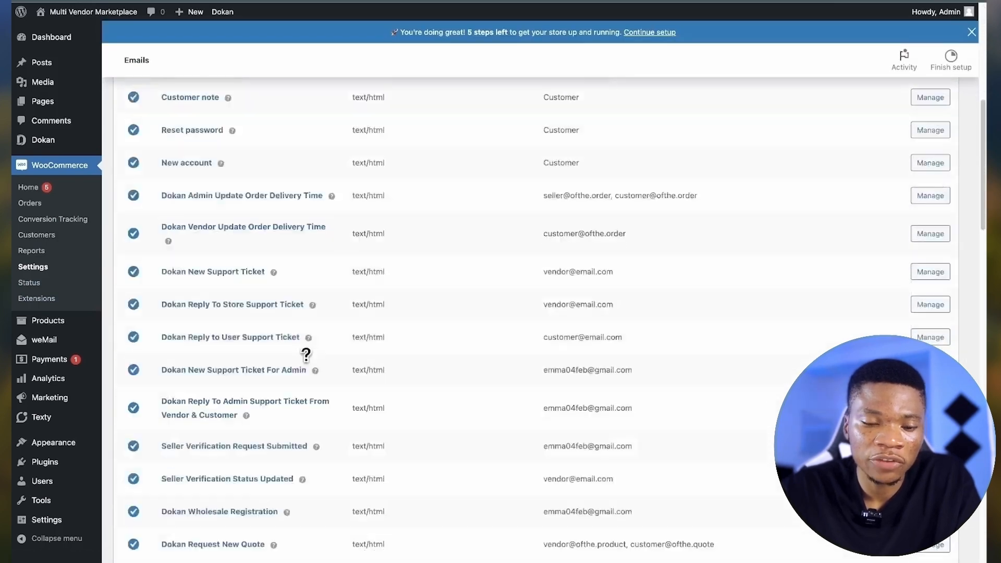
scroll(307, 359, down, 10)
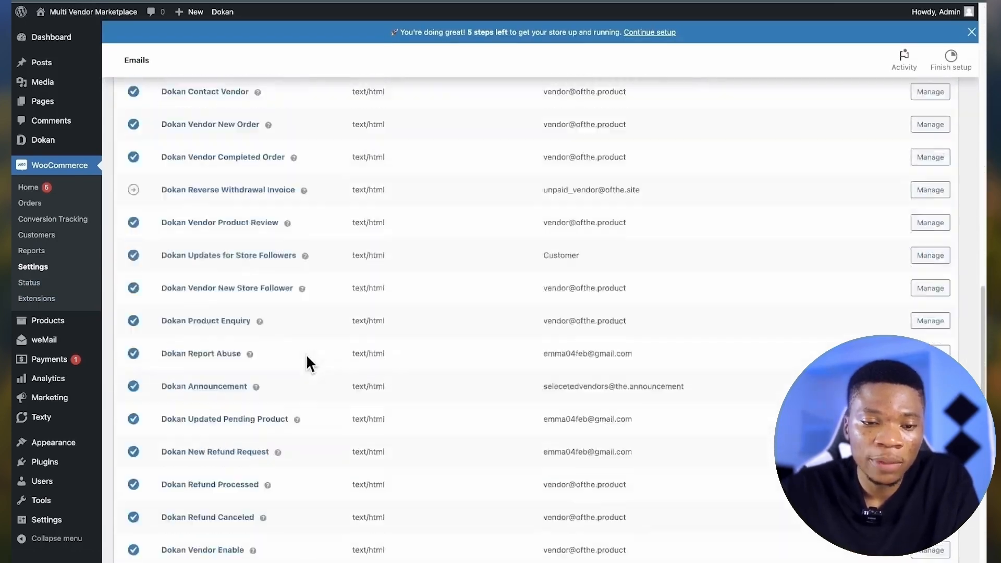
scroll(307, 360, up, 10)
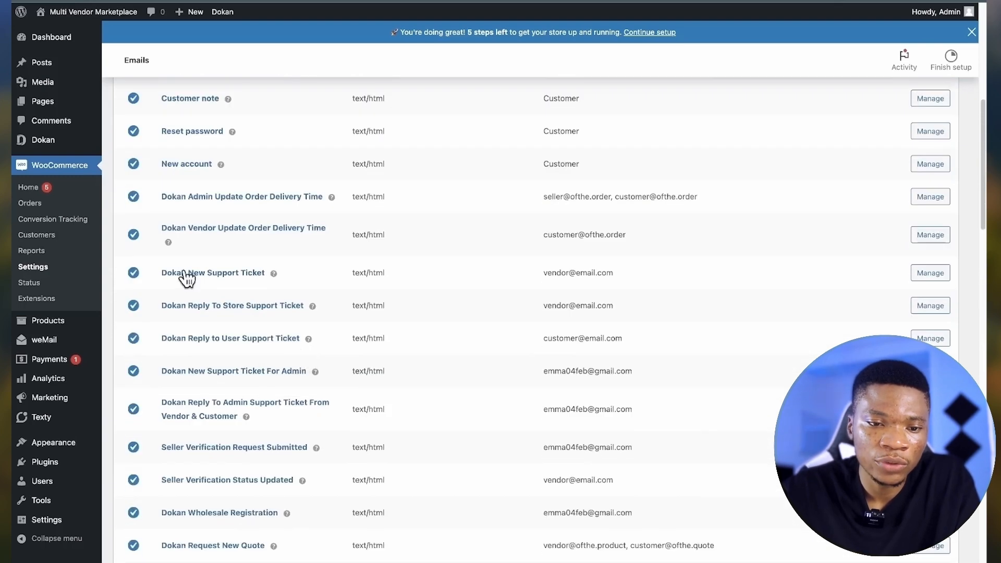
scroll(257, 278, down, 3)
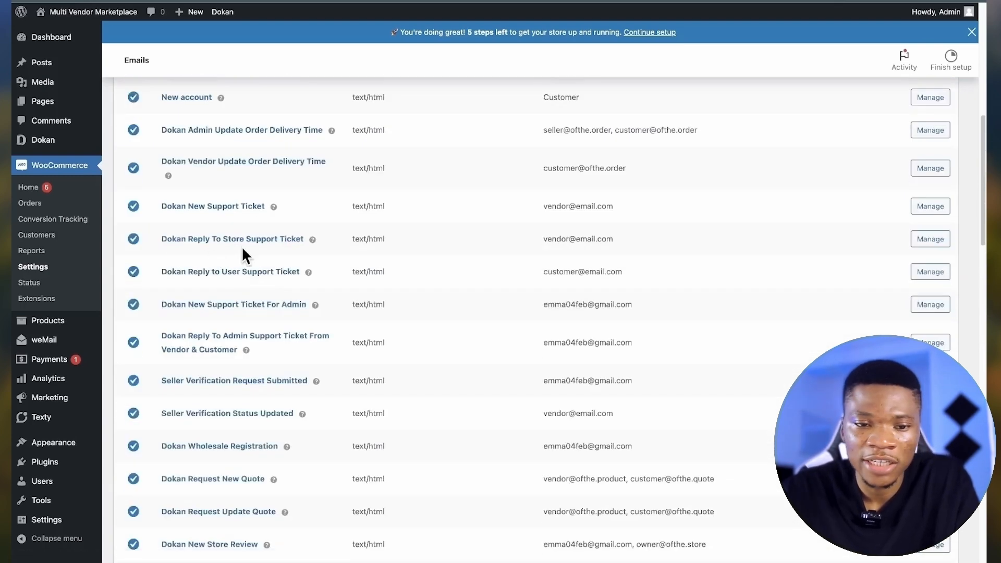
scroll(242, 249, up, 8)
scroll(243, 249, down, 15)
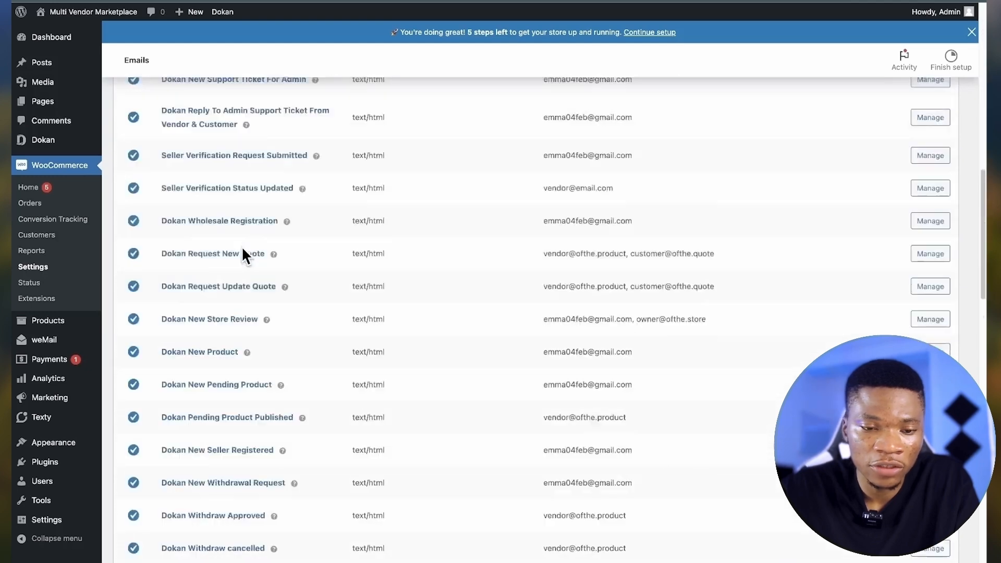
Step: Review the WooCommerce email notifications and the Advanced page setup and endpoints, and save the Advanced settings
scroll(242, 246, down, 3)
scroll(242, 253, up, 20)
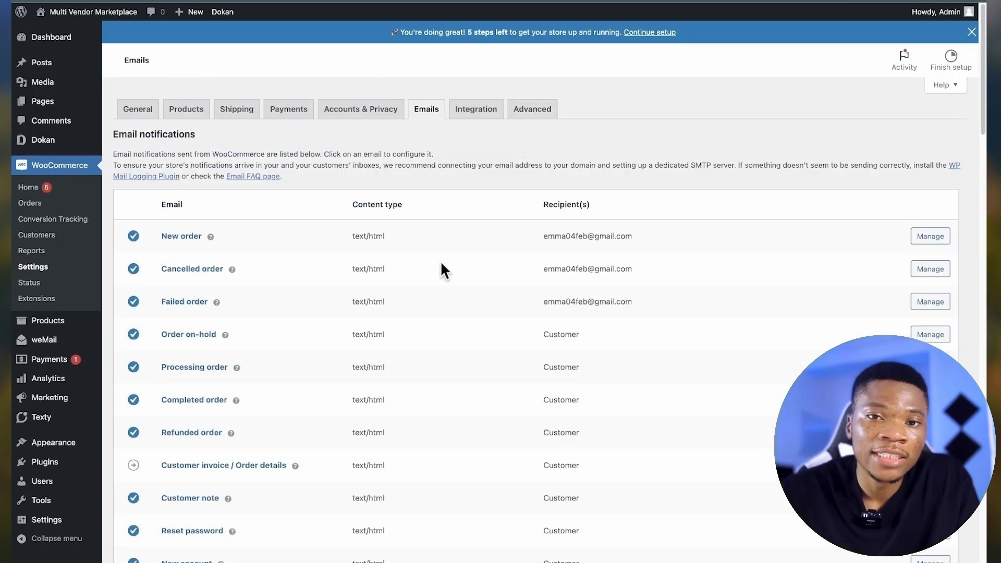
click(539, 116)
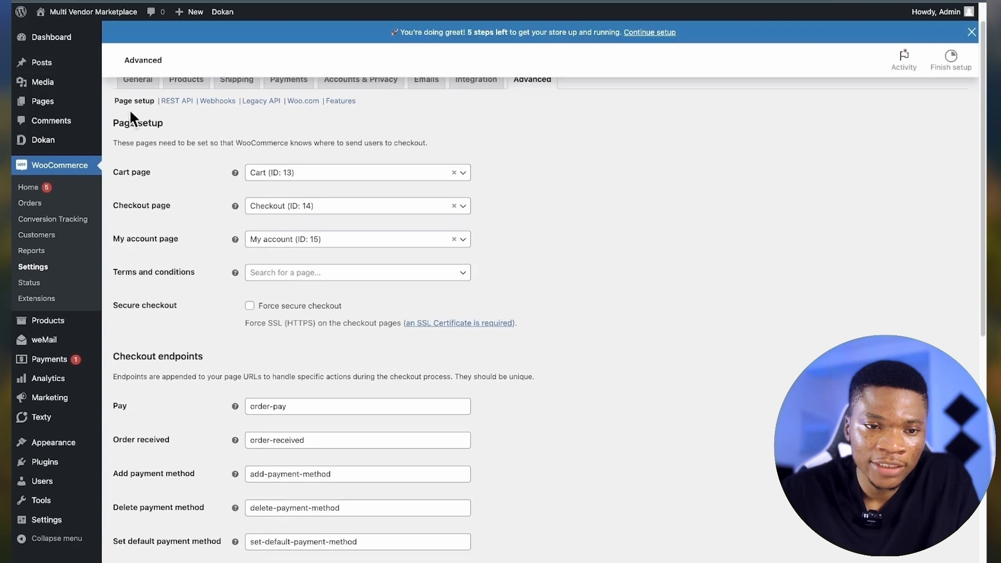
scroll(239, 232, down, 1)
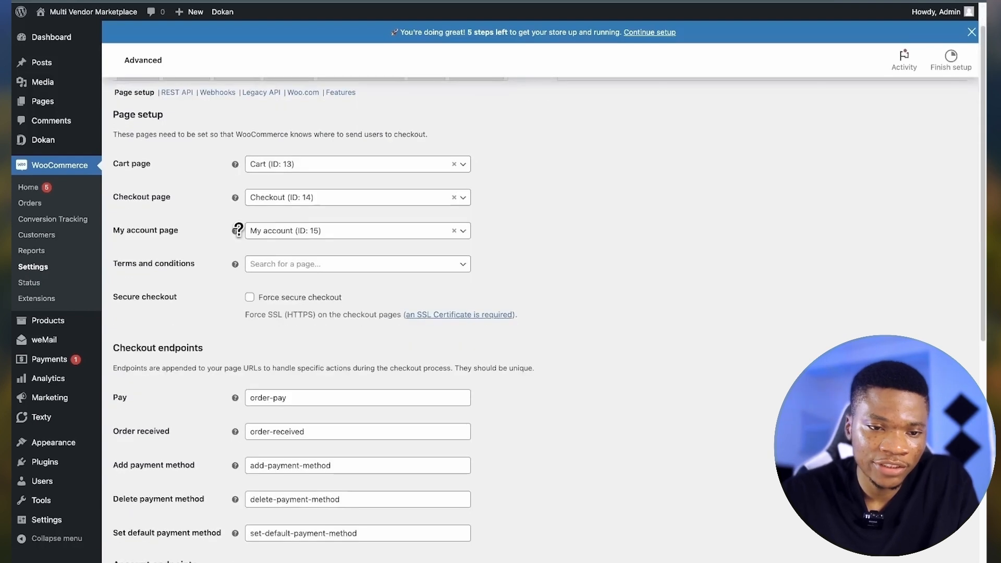
scroll(230, 229, down, 3)
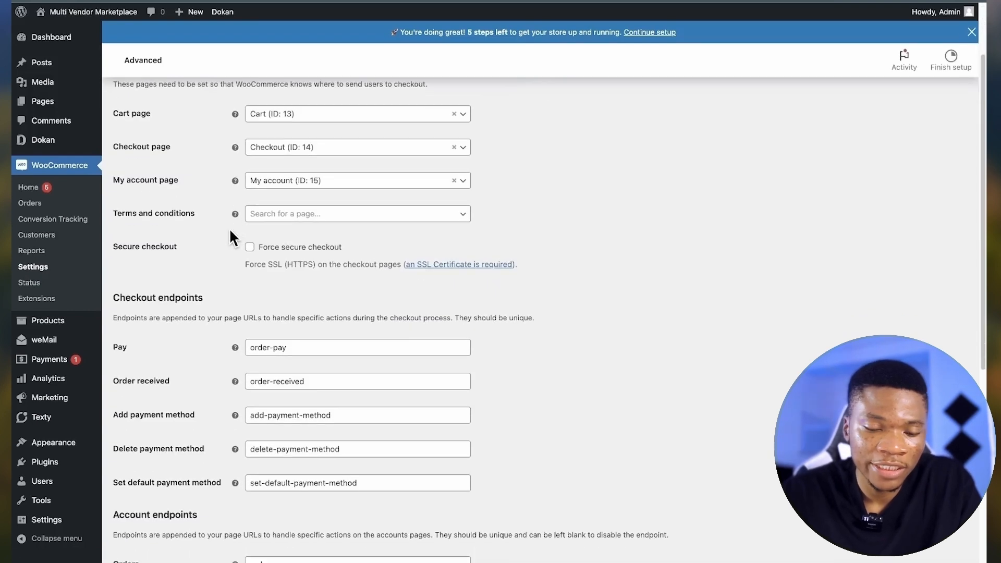
scroll(490, 301, down, 6)
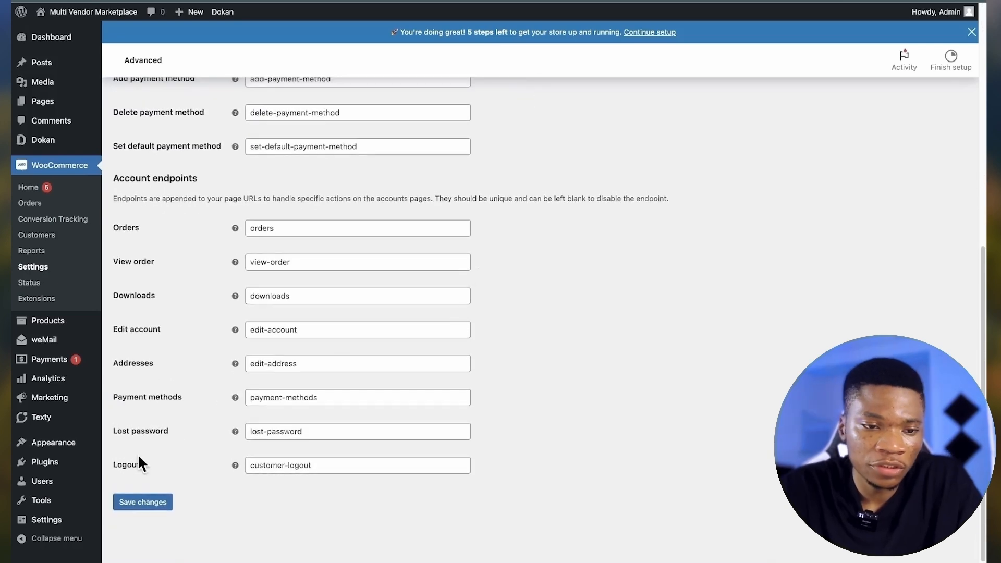
click(150, 504)
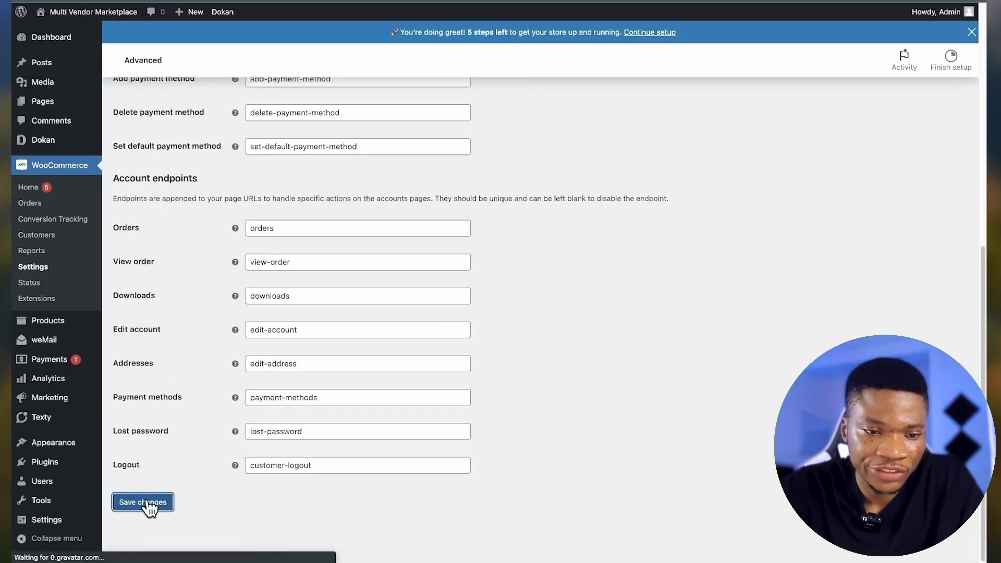
Step: Start a product import and upload the CSV file Woo_Product_Dummy_Data_Set_Simple_and_Variable.csv
click(58, 321)
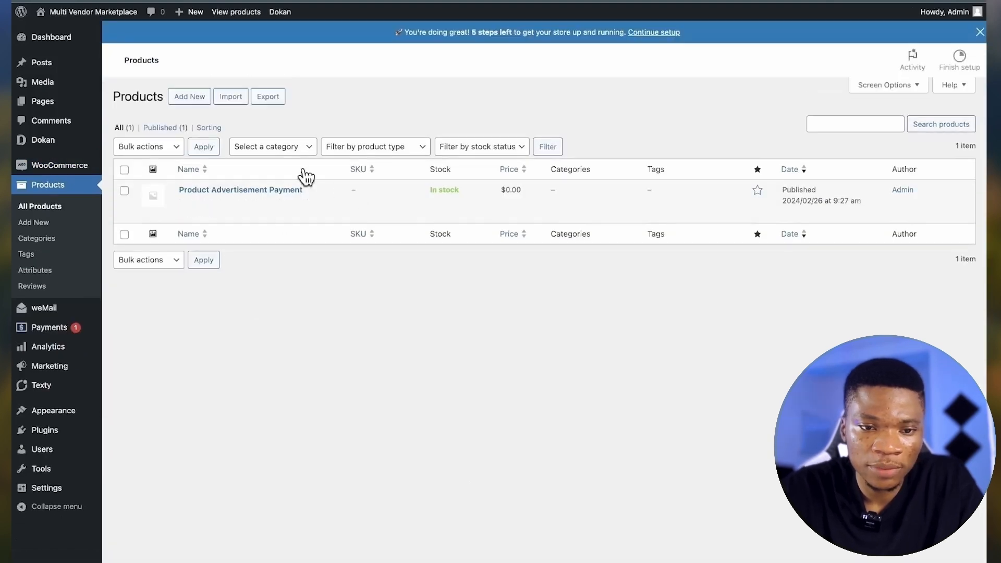
mouse_move(309, 187)
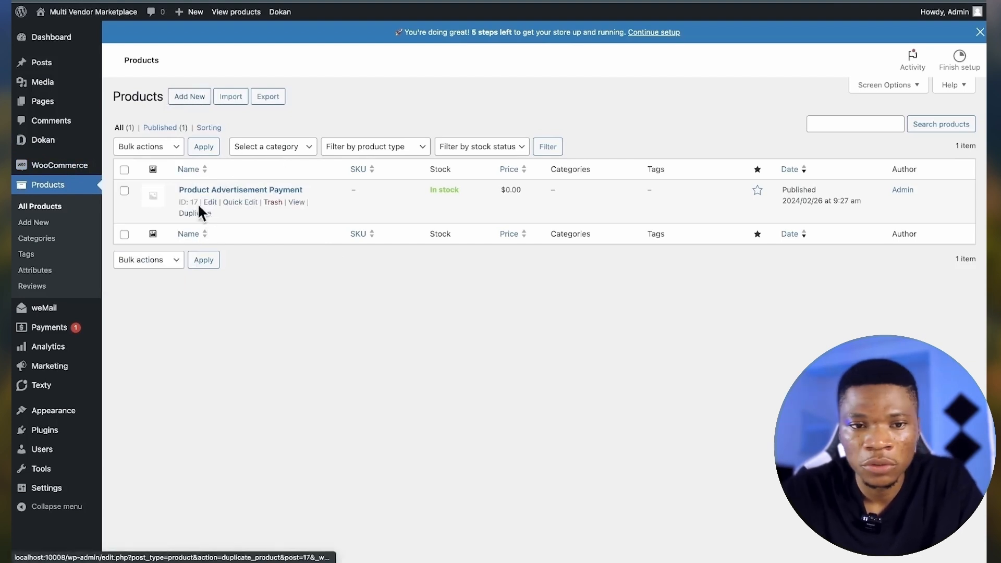
click(233, 98)
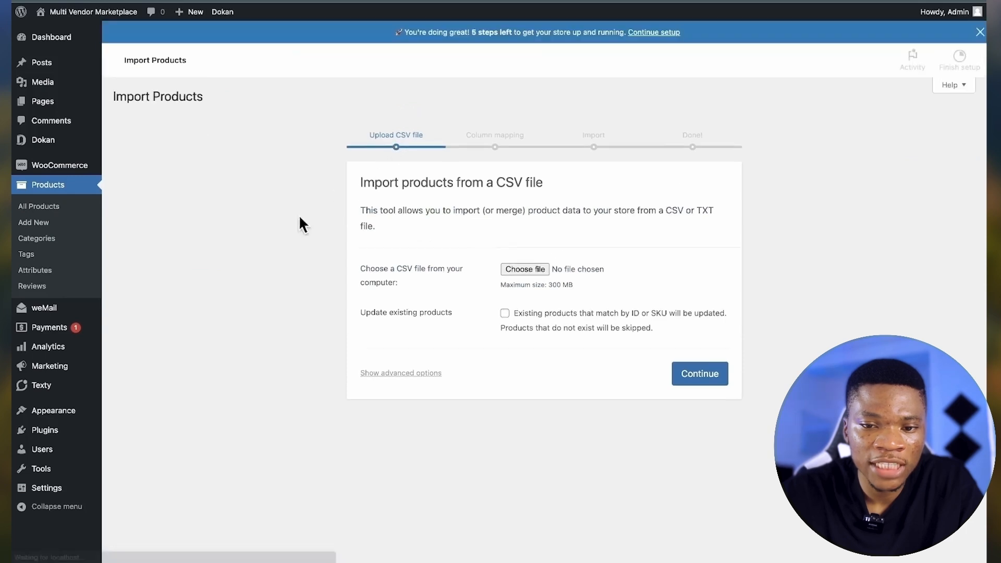
click(519, 271)
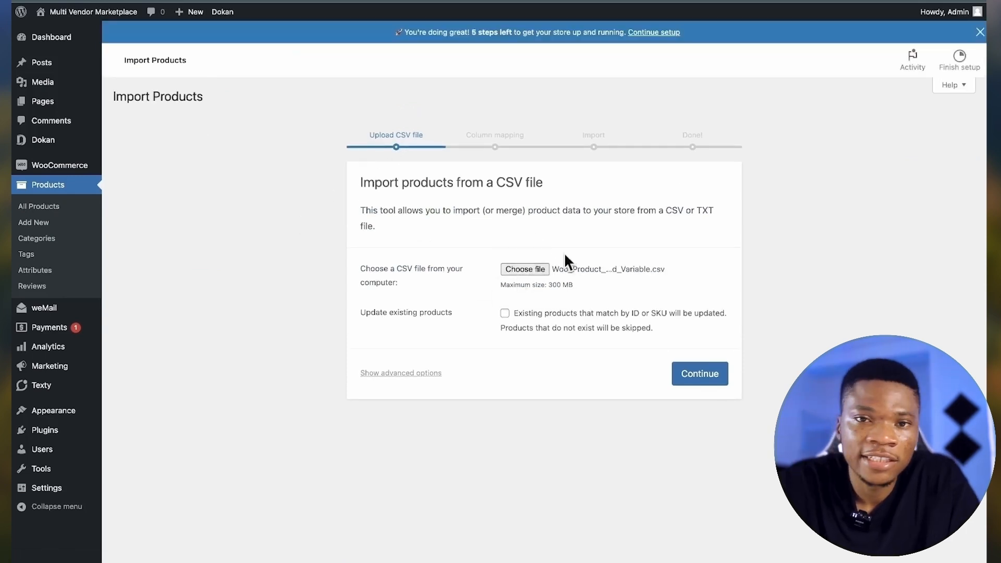
click(706, 376)
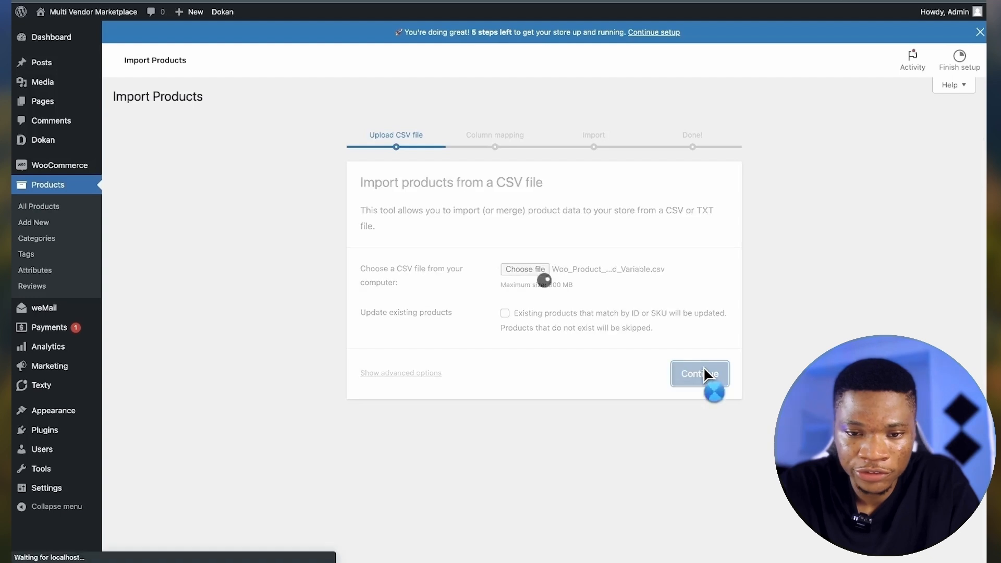
Step: Review the CSV column mapping, keep the suggested product fields, and run the importer
scroll(485, 245, down, 1)
scroll(483, 237, down, 1)
scroll(483, 237, up, 1)
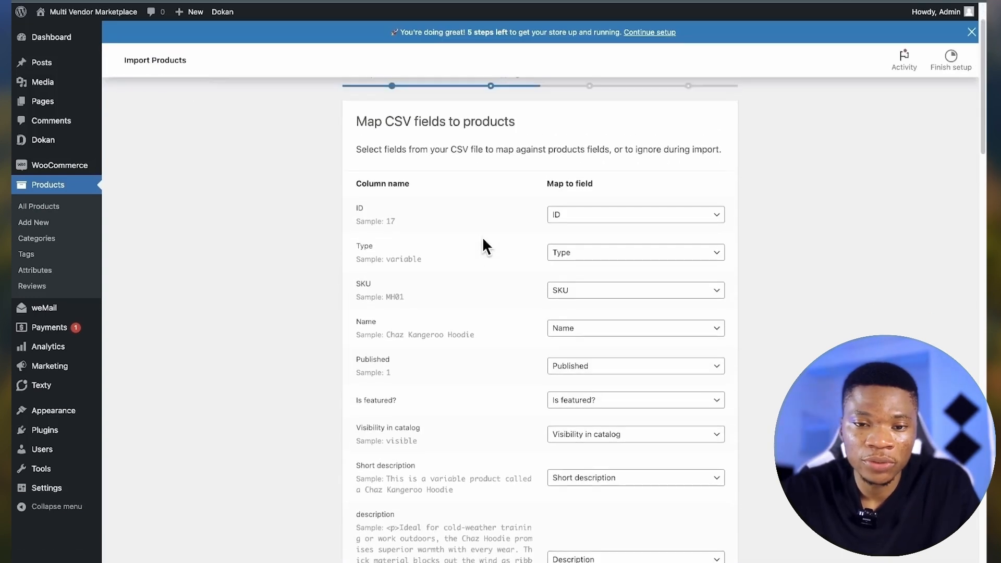
scroll(483, 237, up, 1)
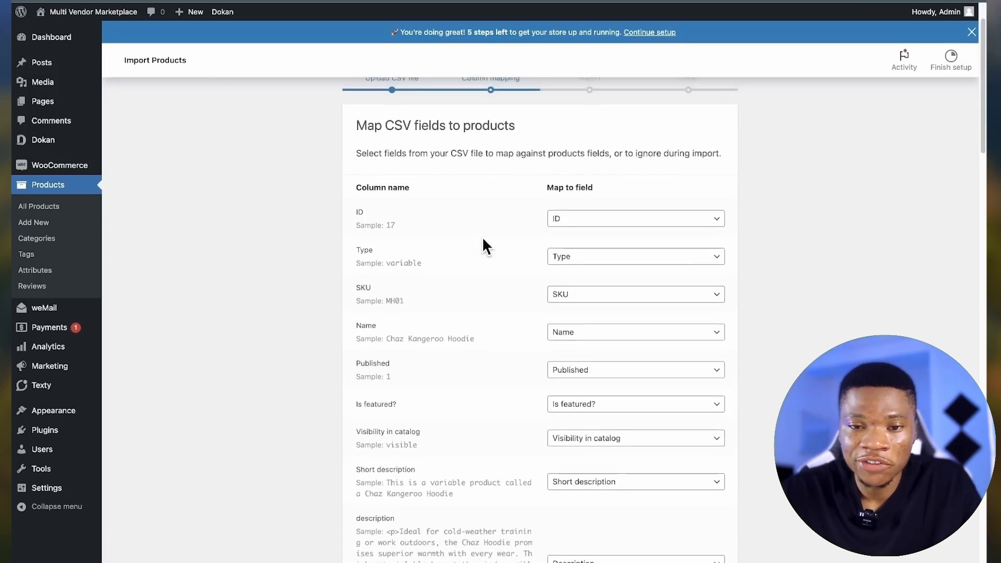
scroll(483, 237, down, 12)
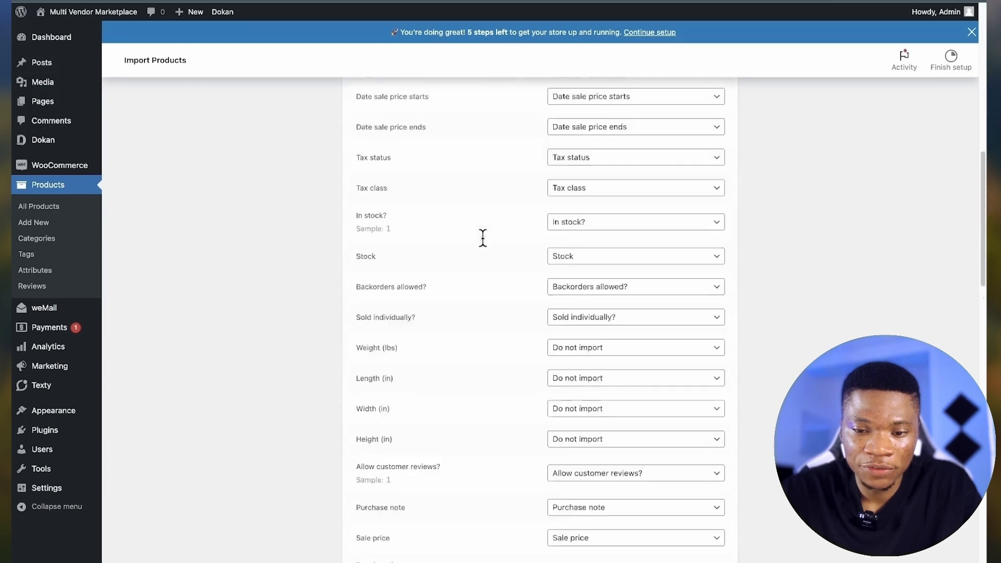
scroll(483, 237, down, 15)
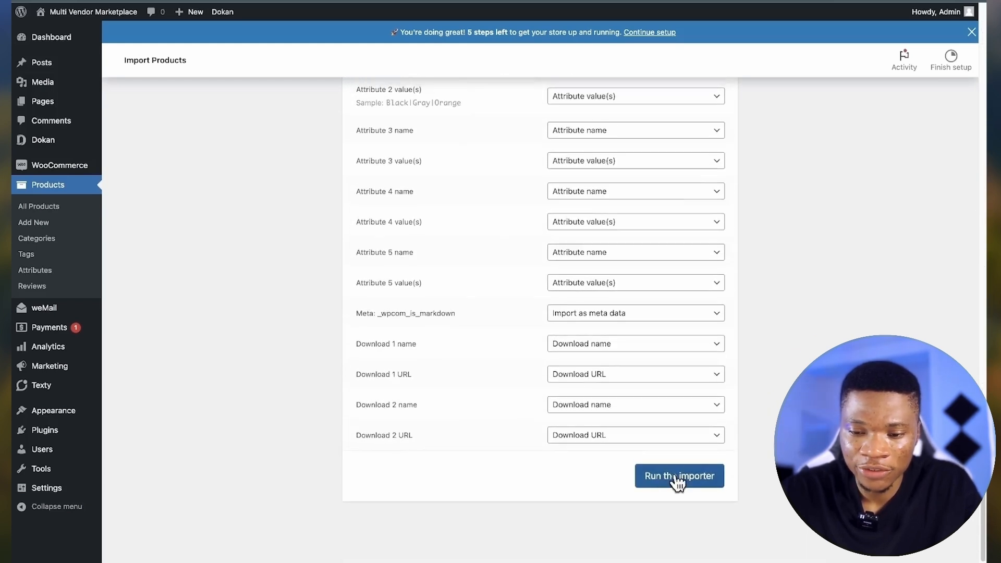
click(676, 475)
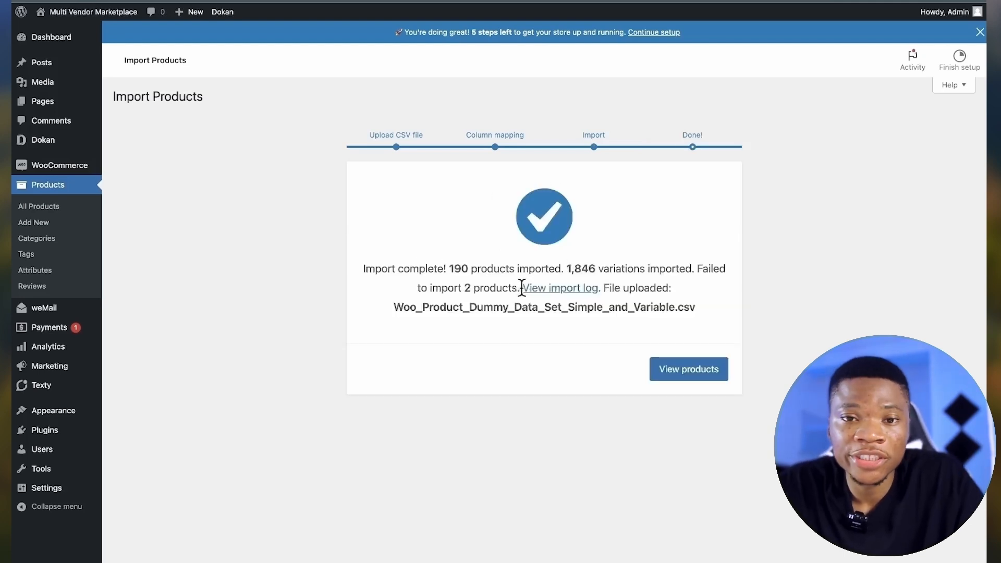
Step: Look through the imported products and open the vendor dashboard from the storefront
click(686, 379)
scroll(409, 209, down, 2)
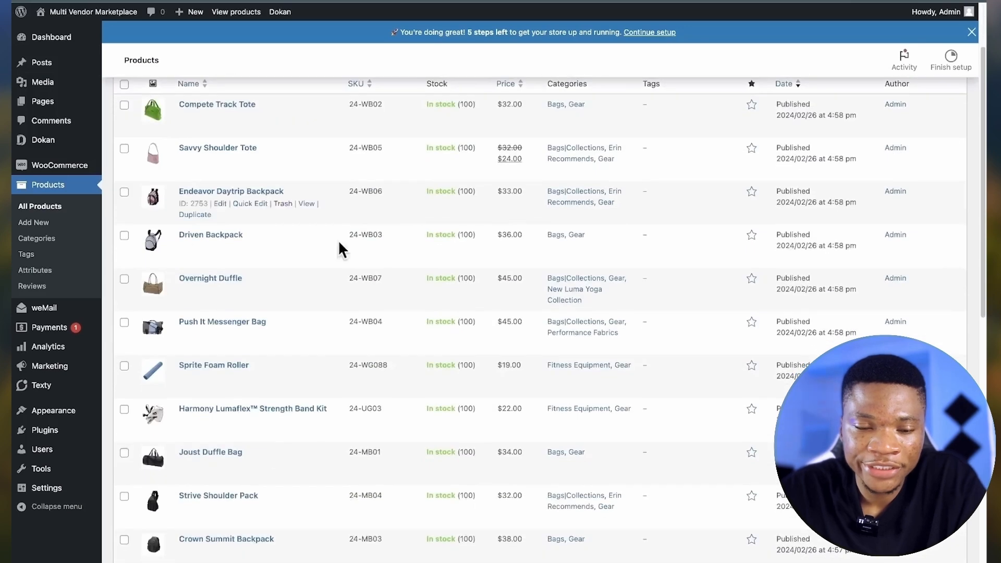
scroll(503, 440, down, 6)
scroll(502, 433, up, 8)
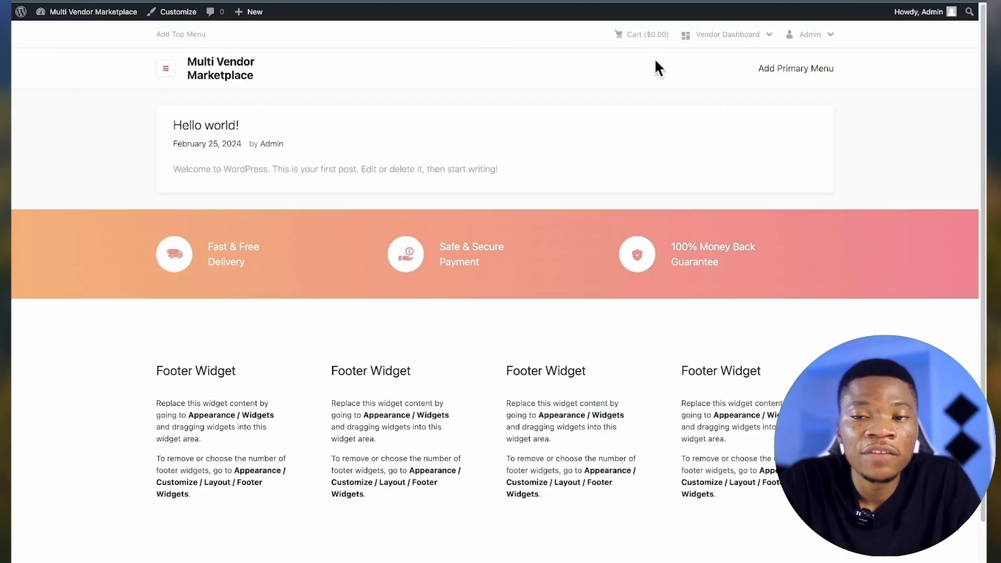
mouse_move(718, 40)
click(718, 96)
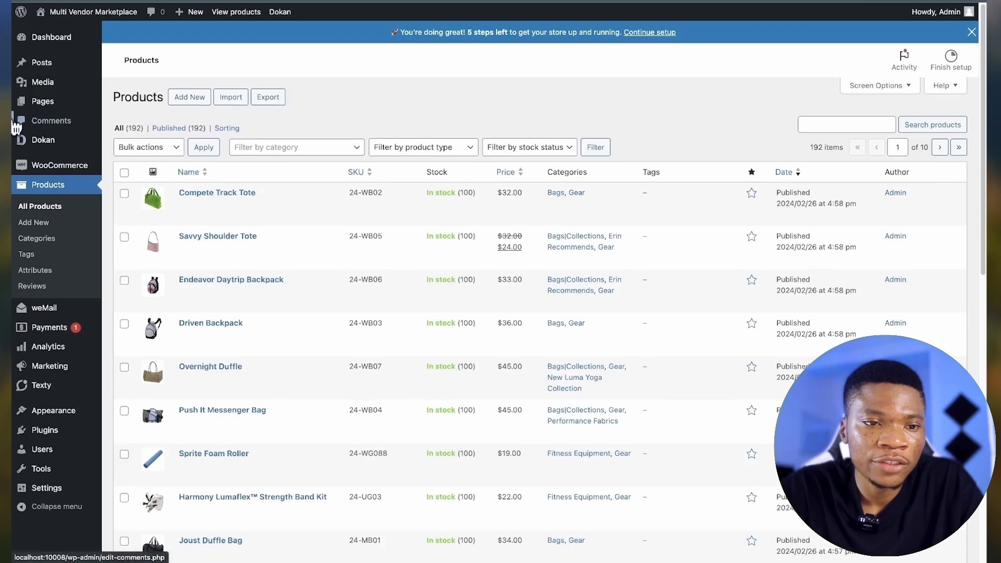
Step: Open the Colors section of the Dokan settings to choose the vendor dashboard's color palette
mouse_move(42, 147)
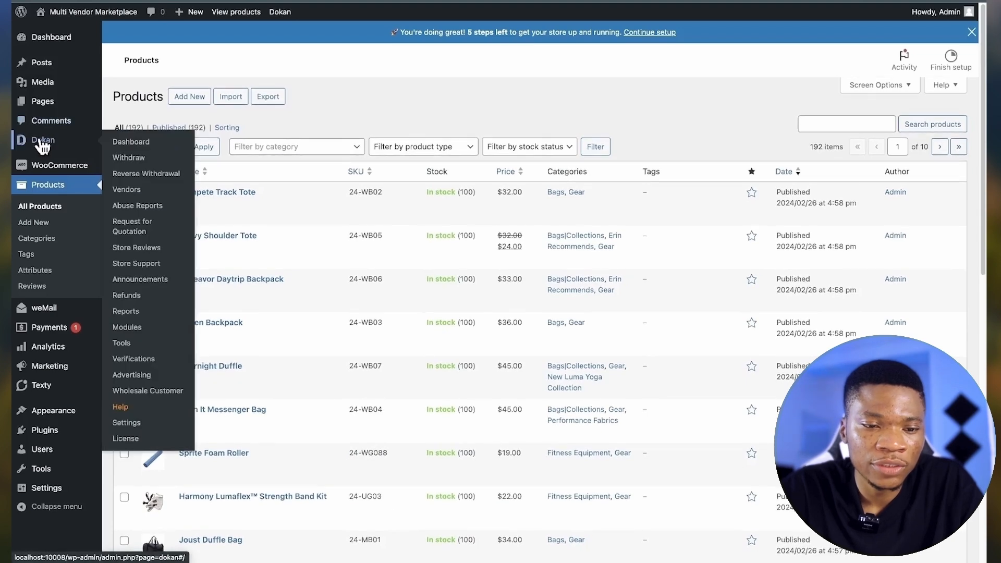
click(128, 423)
scroll(247, 397, down, 1)
scroll(248, 397, down, 3)
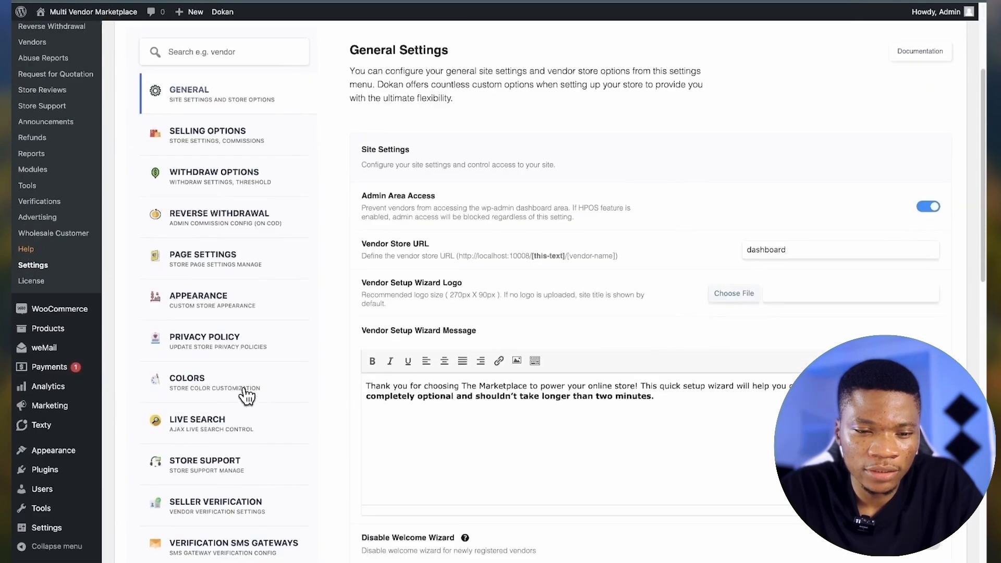
click(194, 384)
scroll(424, 374, down, 3)
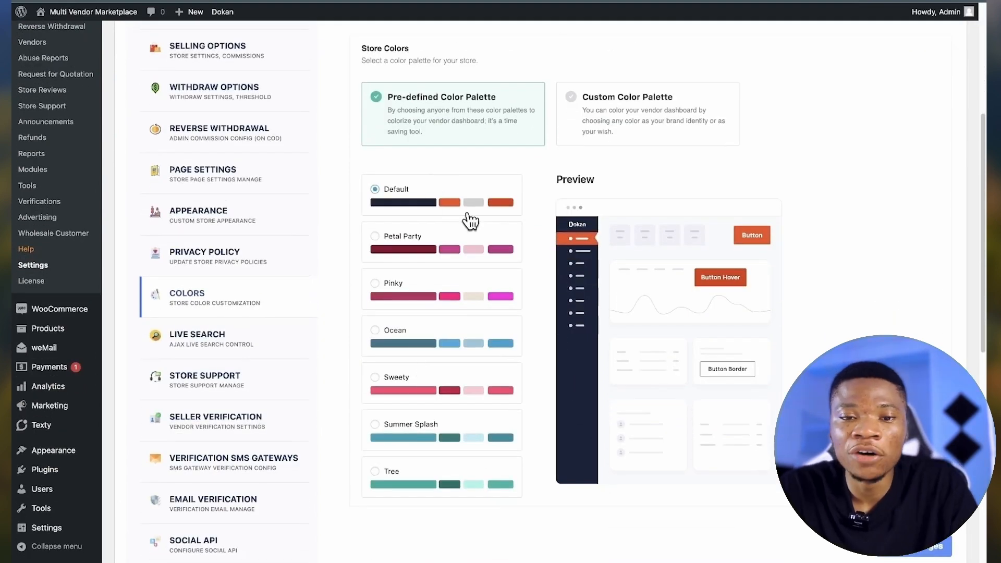
scroll(464, 245, down, 1)
scroll(466, 245, up, 1)
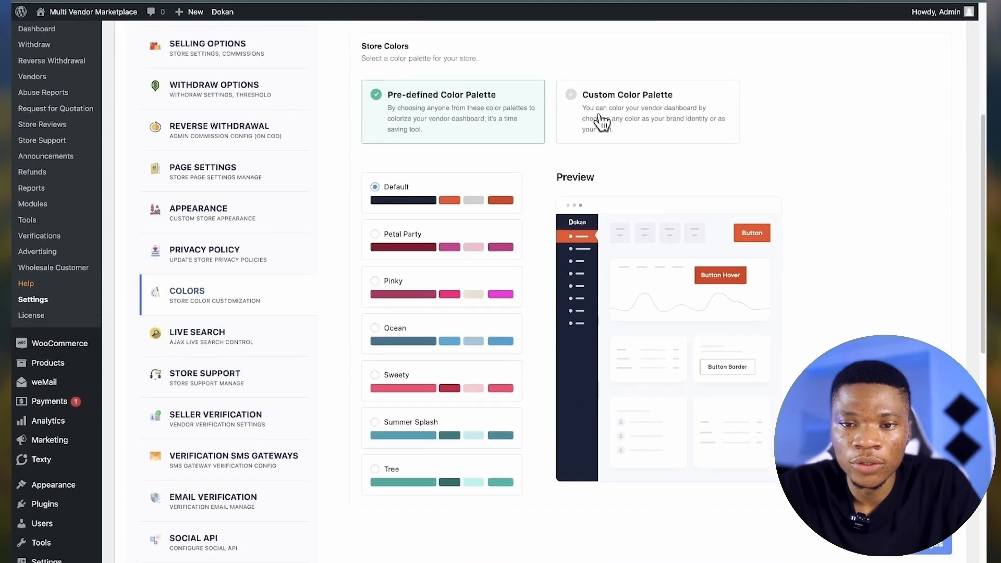
Step: Try the pre-defined Summer Splash and Sweety palettes for the store colors, saving each choice
click(580, 106)
click(440, 128)
scroll(430, 281, down, 2)
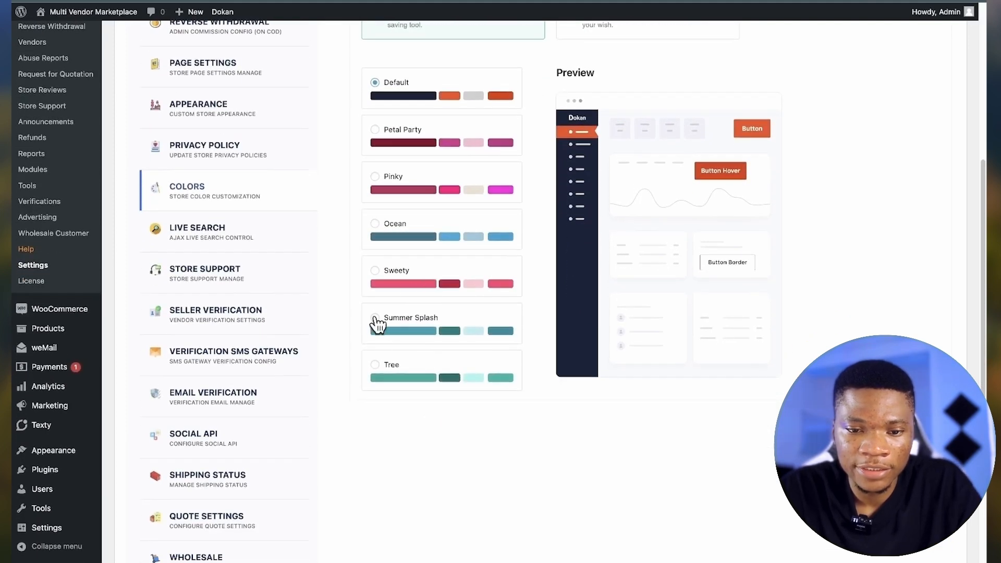
click(375, 318)
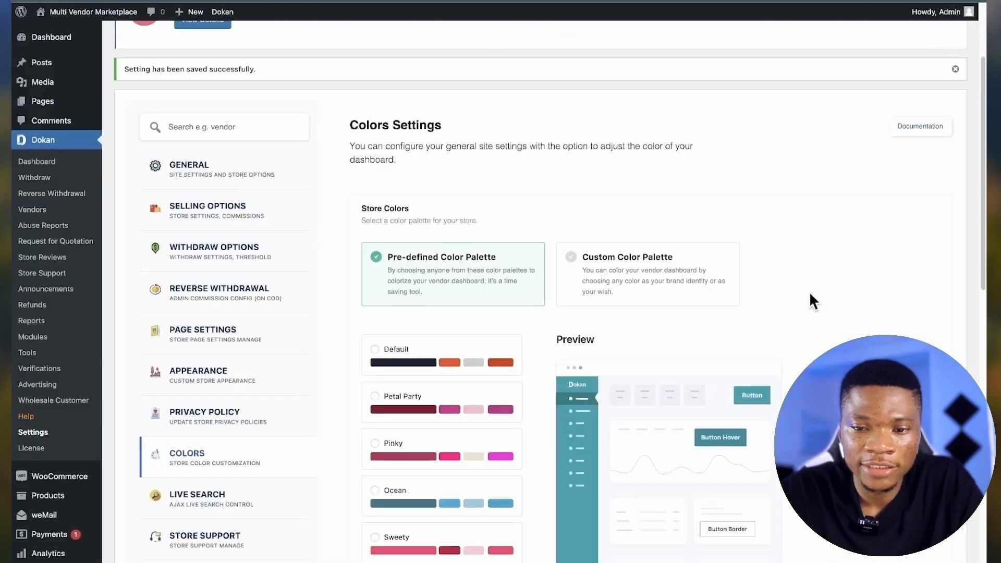
scroll(811, 300, down, 5)
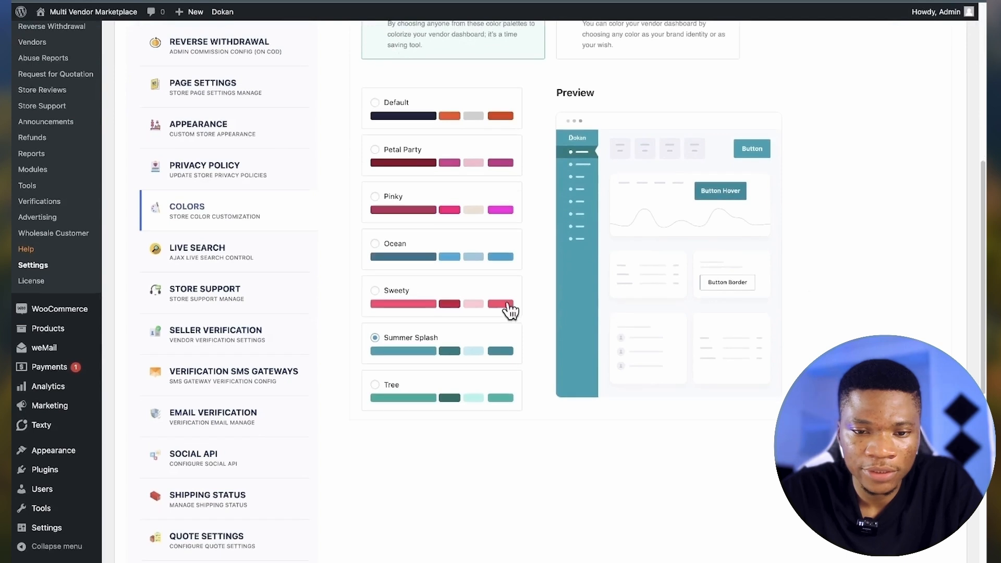
click(412, 291)
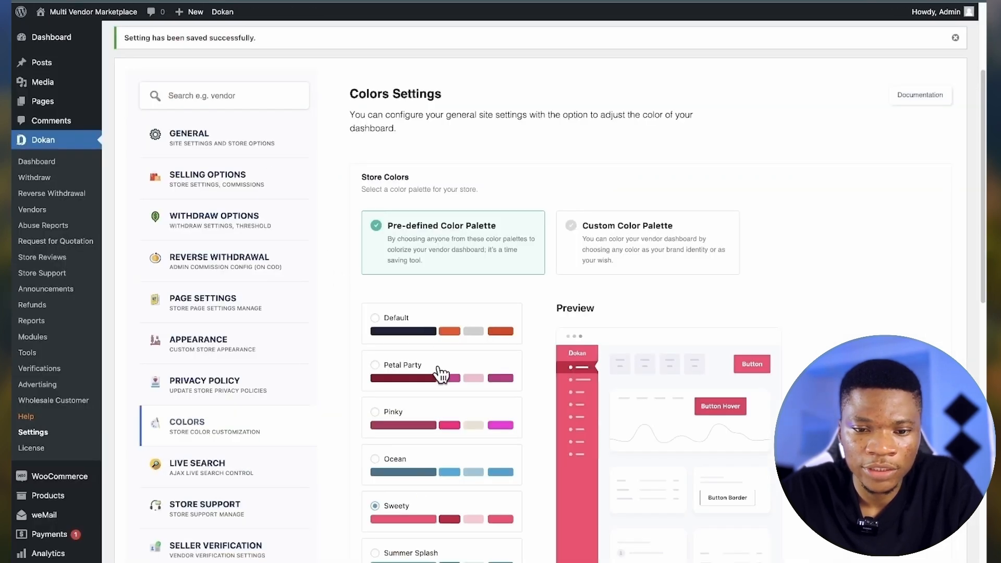
Step: Set the store colors to the pre-defined Petal Party palette and save the settings
click(438, 373)
scroll(673, 406, down, 10)
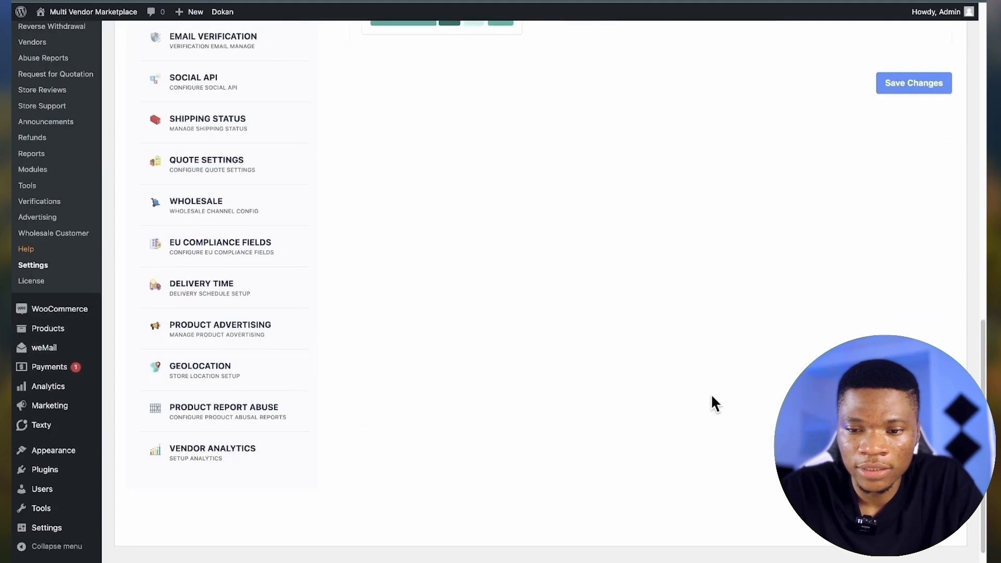
click(898, 88)
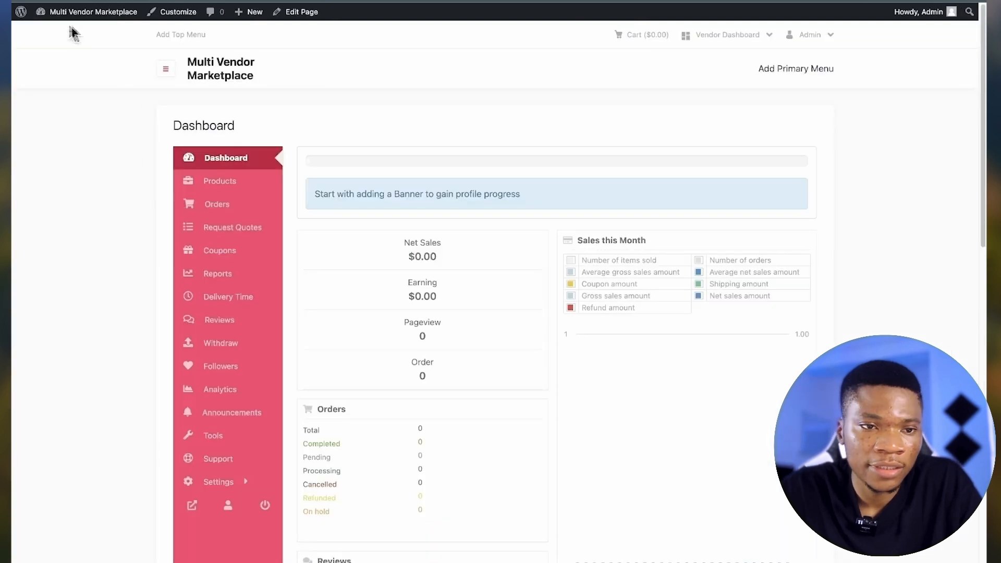
Step: Check the vendor dashboard in its new color palette and view the storefront's home page
click(70, 2)
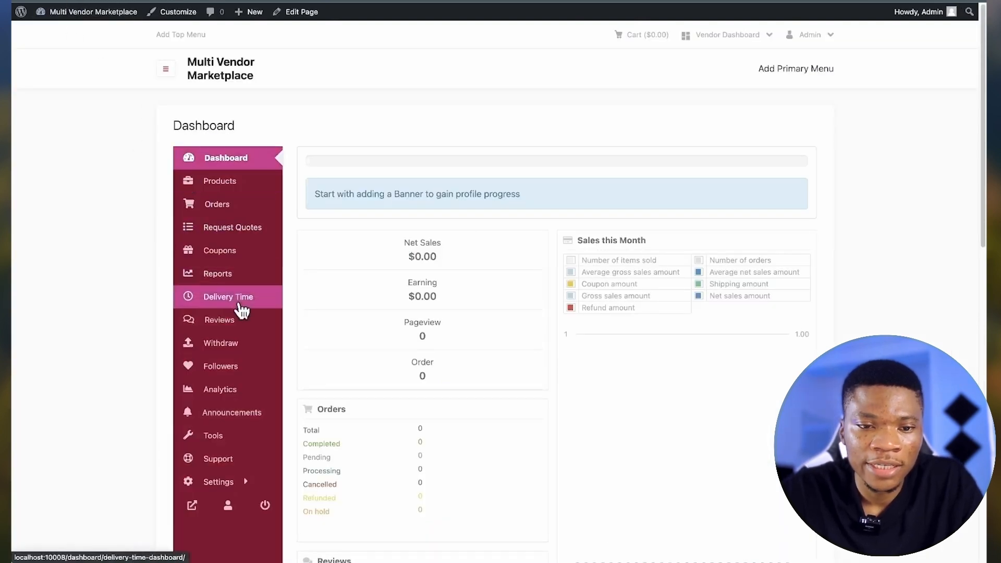
click(233, 82)
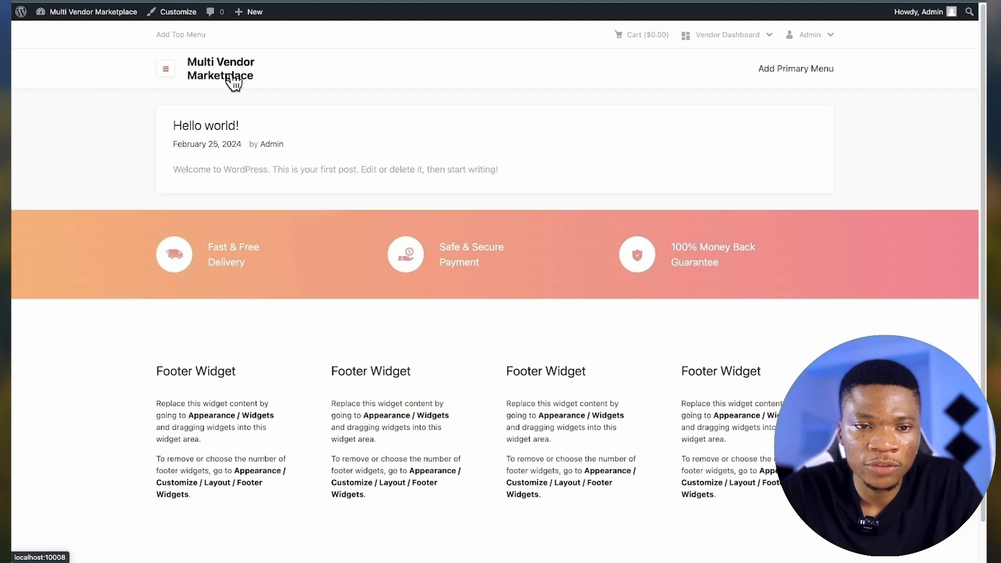
scroll(374, 250, down, 1)
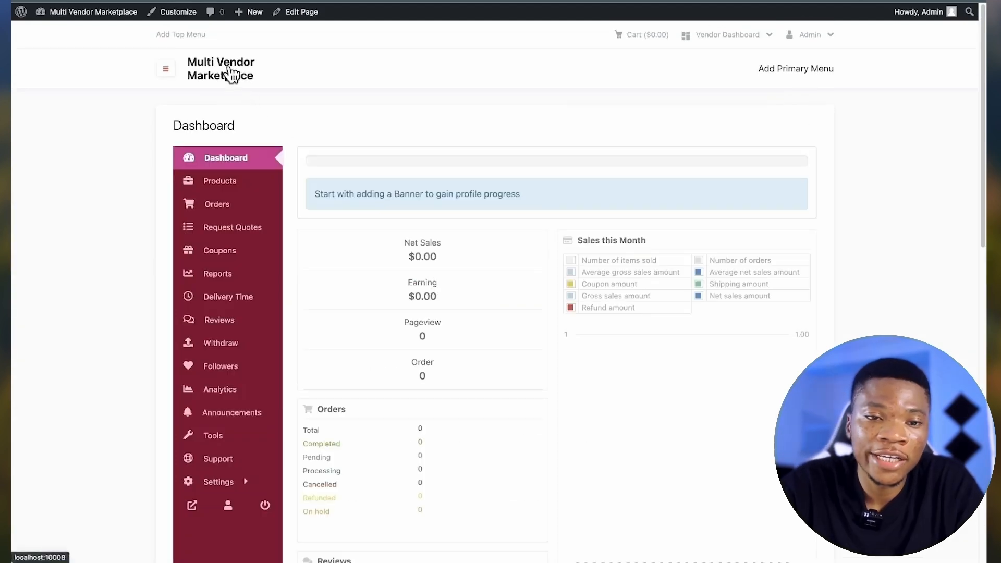
click(230, 74)
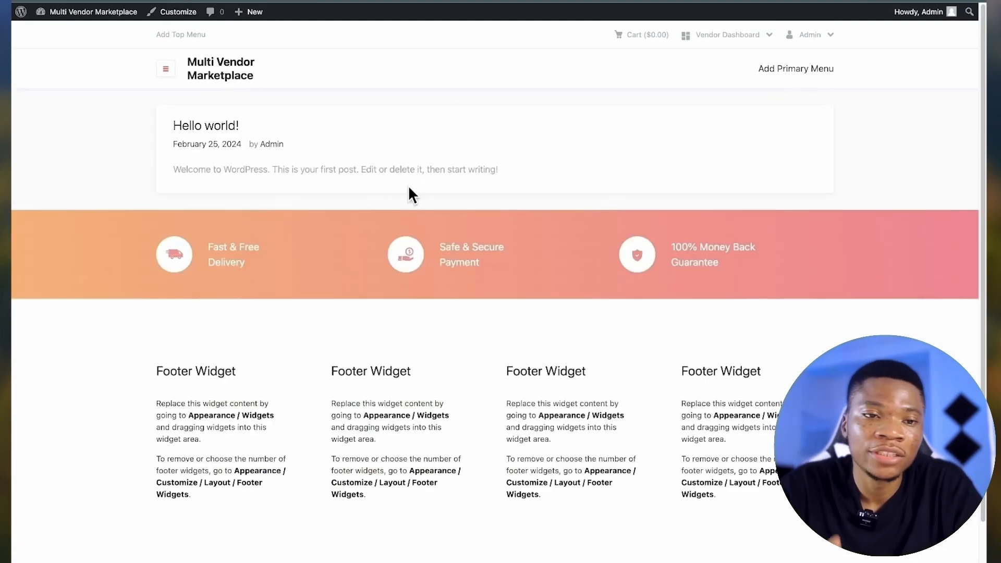
Step: Return from the storefront to the WordPress admin dashboard
mouse_move(65, 13)
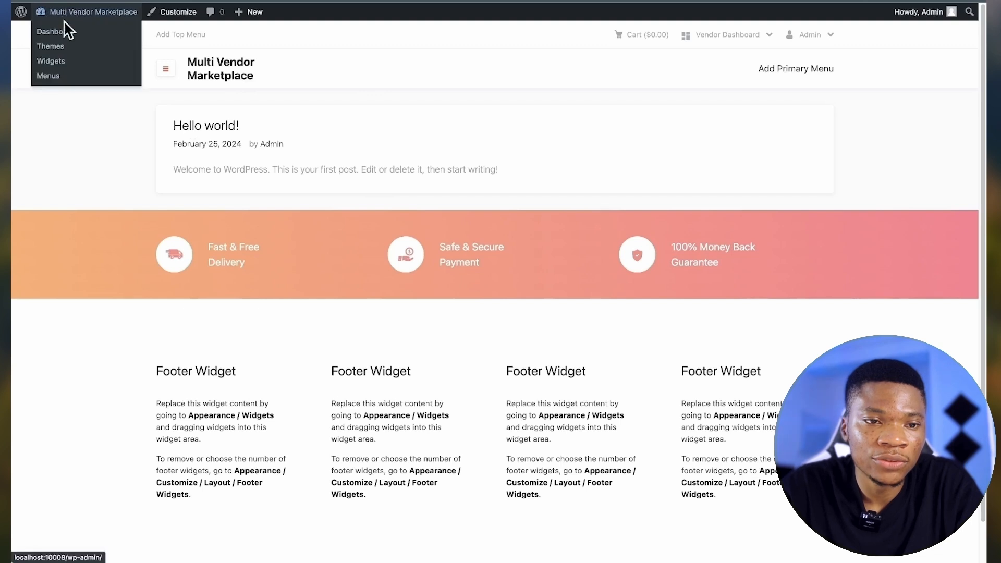
click(62, 34)
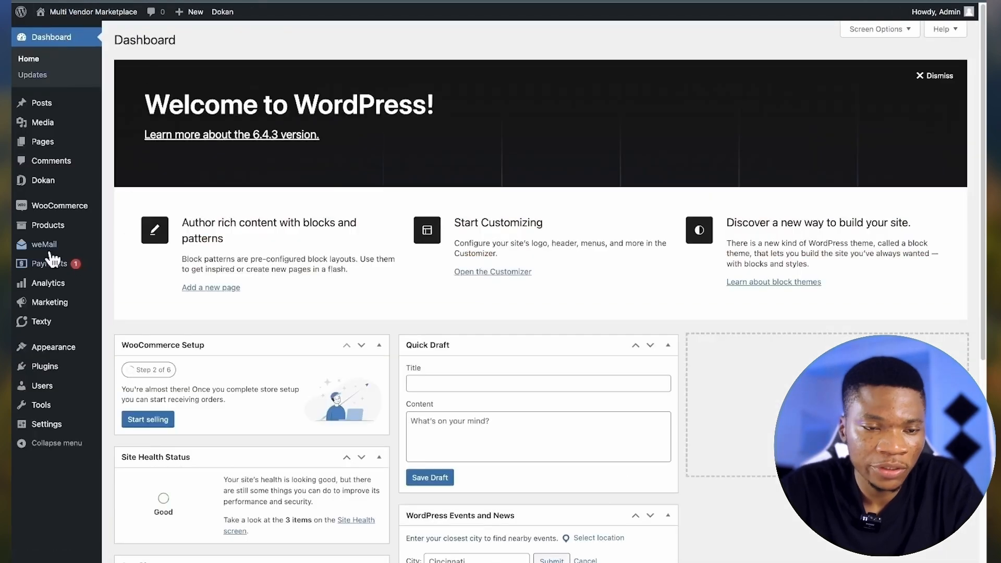
Step: Search the plugin directory for elementor and install the Elementor Website Builder plugin
click(39, 148)
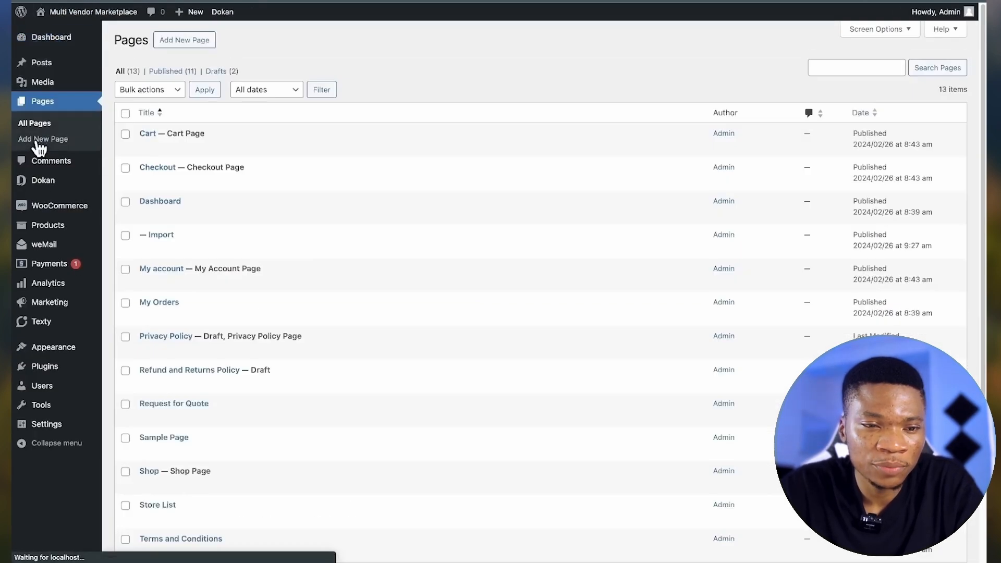
mouse_move(63, 303)
mouse_move(58, 370)
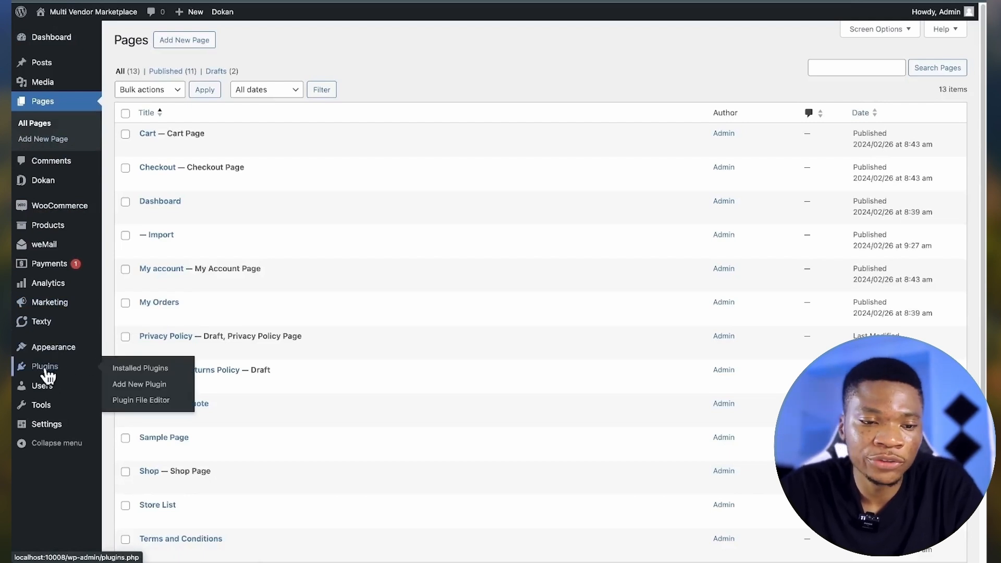
click(46, 370)
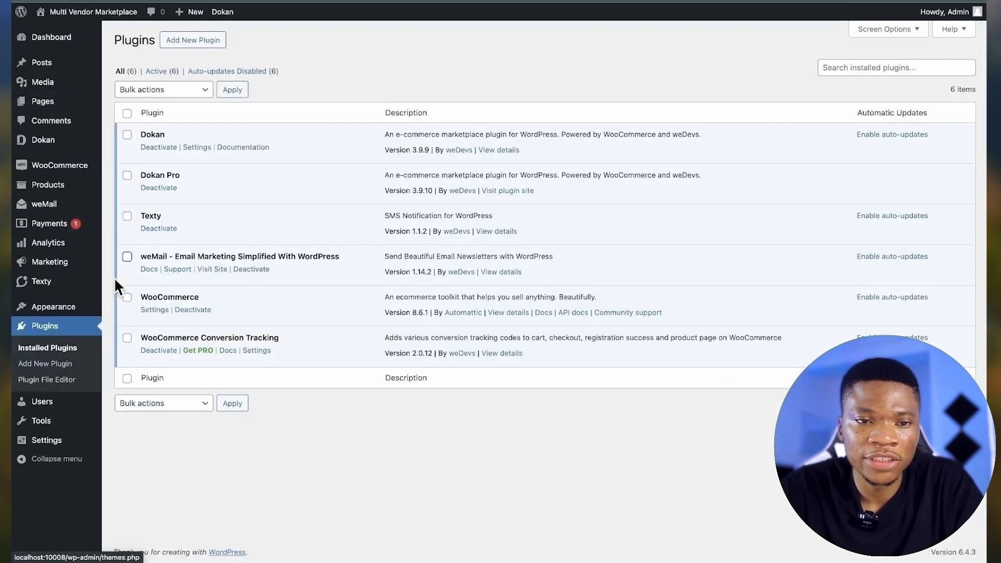
click(195, 46)
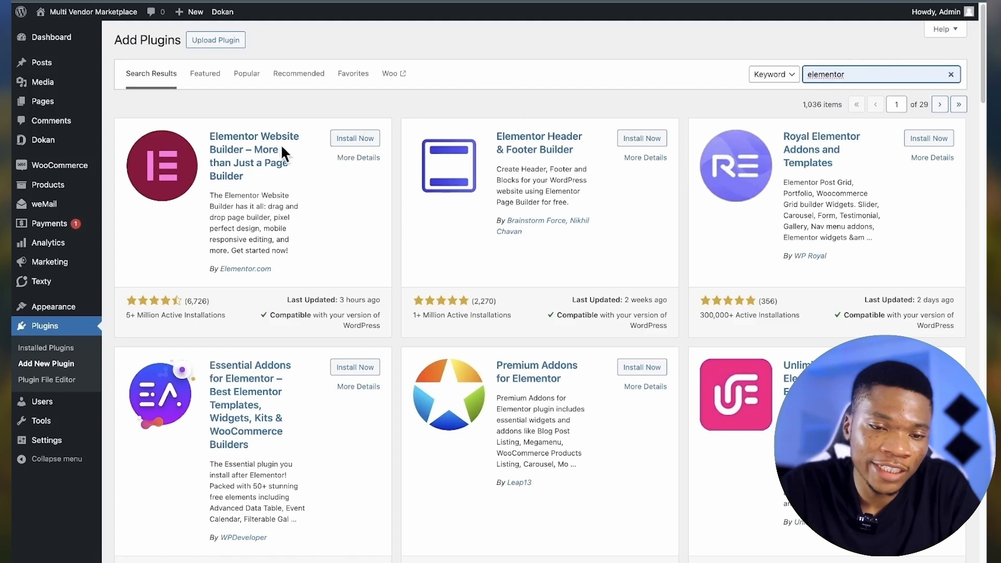
click(340, 140)
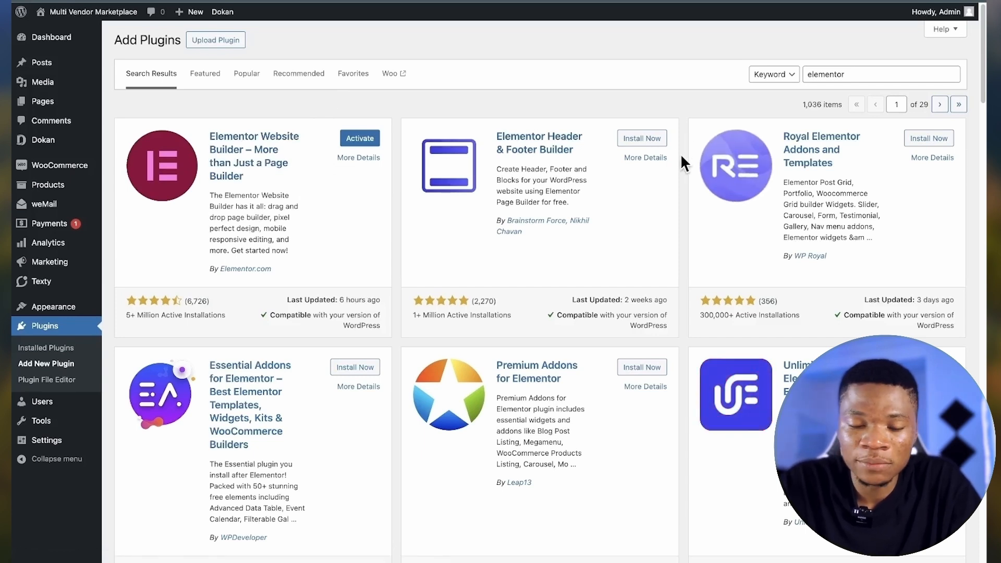
Step: Look through the Elementor add-on plugins in the search results
scroll(683, 162, down, 1)
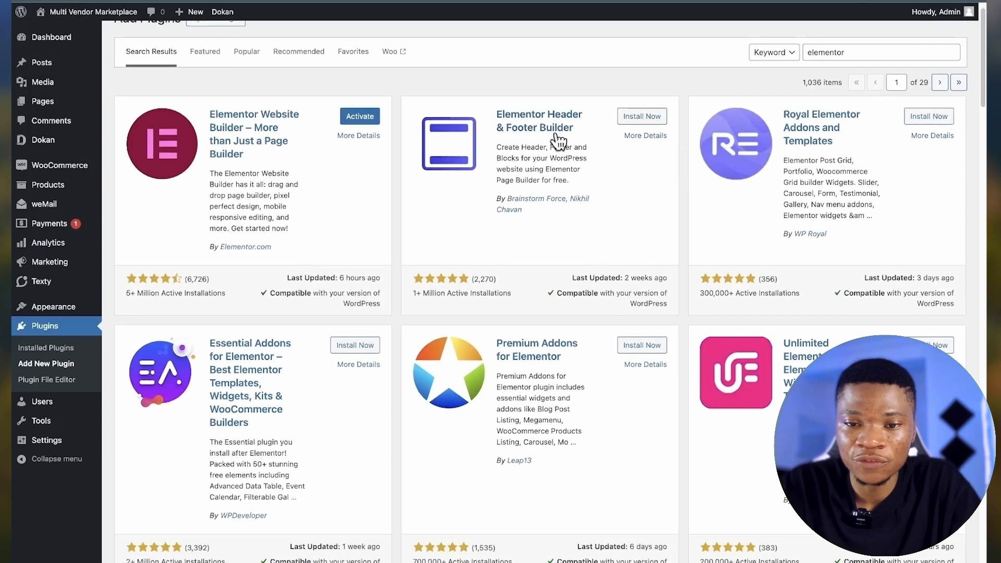
scroll(659, 158, up, 1)
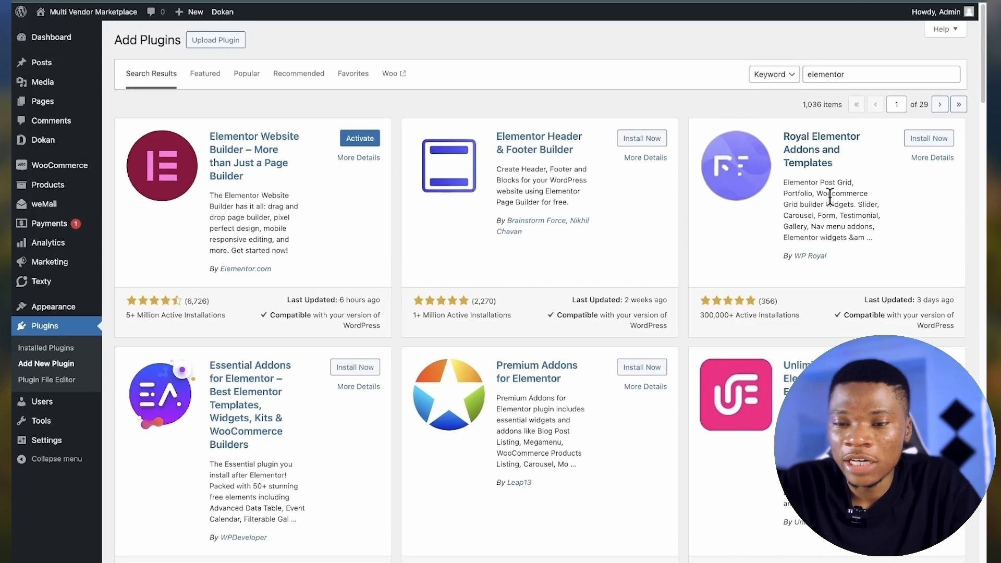
scroll(831, 188, down, 3)
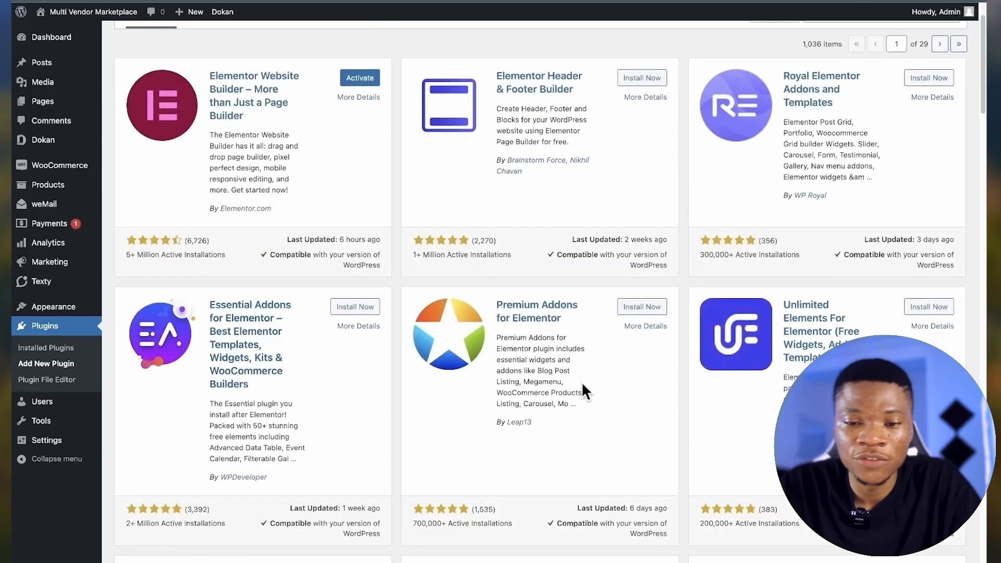
scroll(578, 387, down, 5)
scroll(579, 387, up, 5)
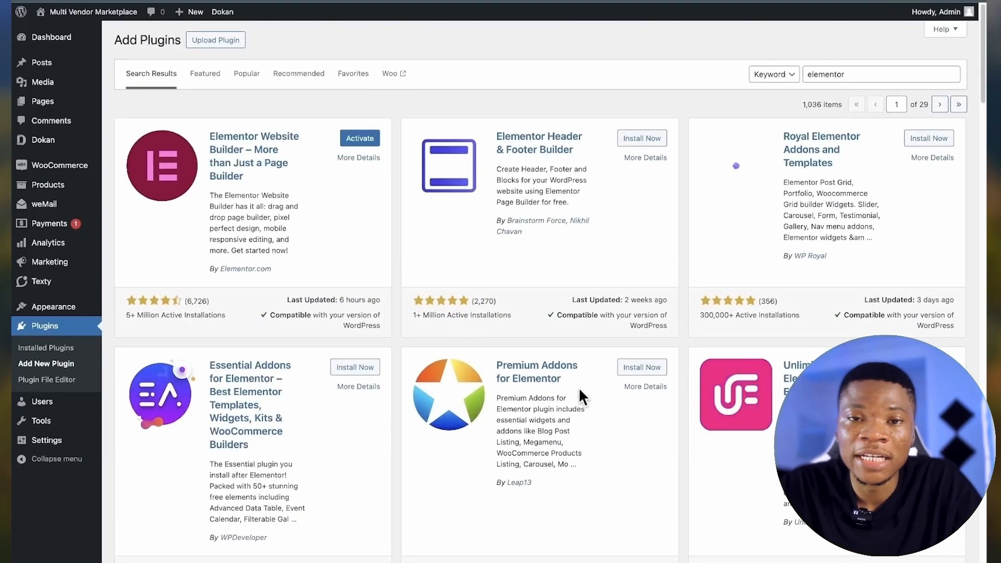
scroll(340, 219, down, 2)
scroll(340, 216, up, 1)
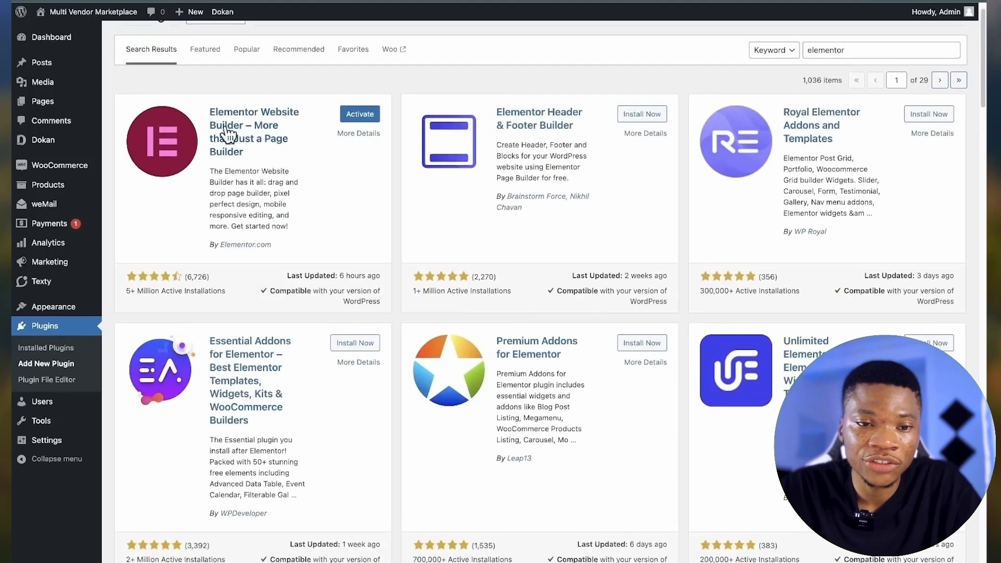
scroll(239, 134, up, 1)
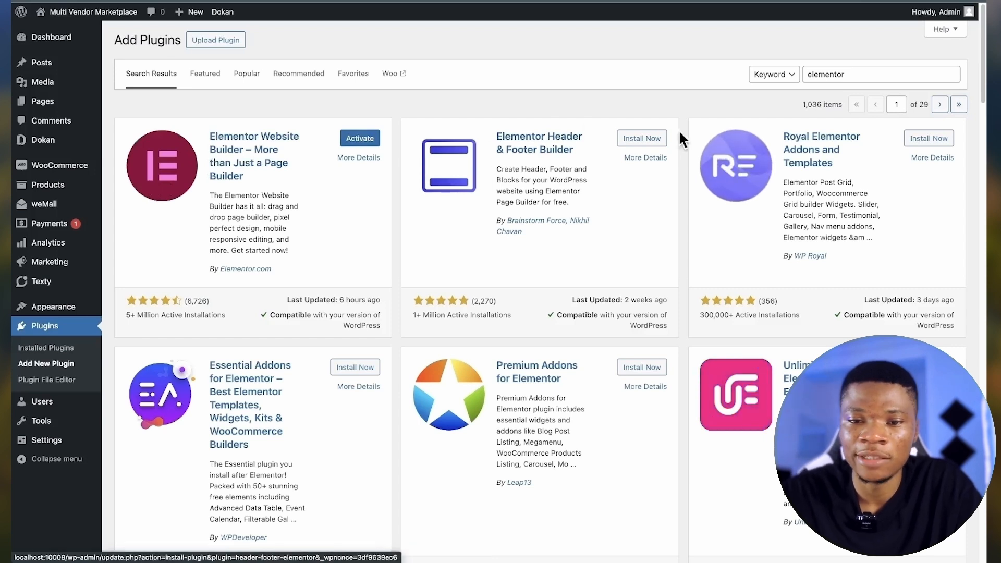
scroll(531, 250, down, 1)
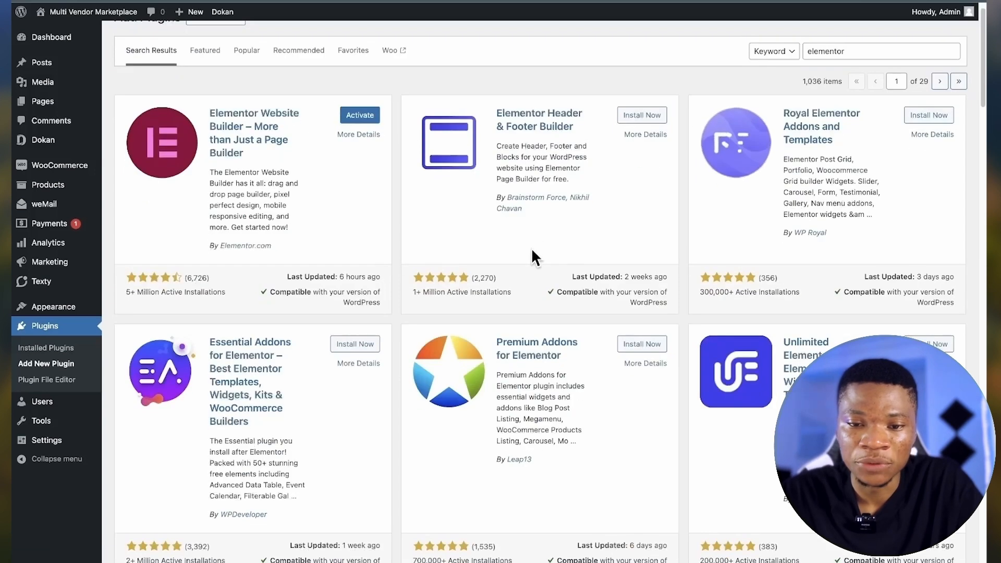
scroll(533, 251, down, 1)
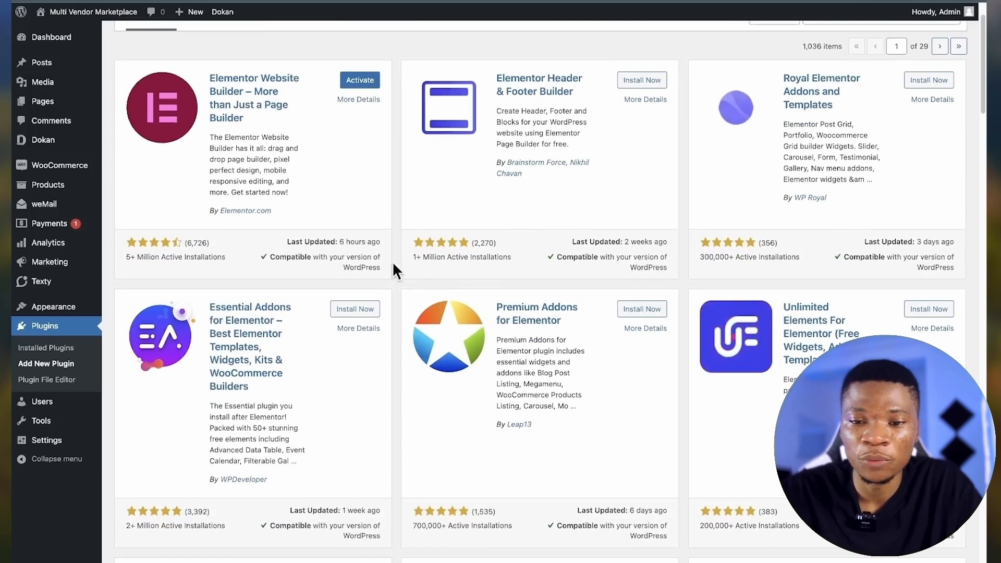
scroll(461, 211, down, 3)
scroll(459, 214, up, 5)
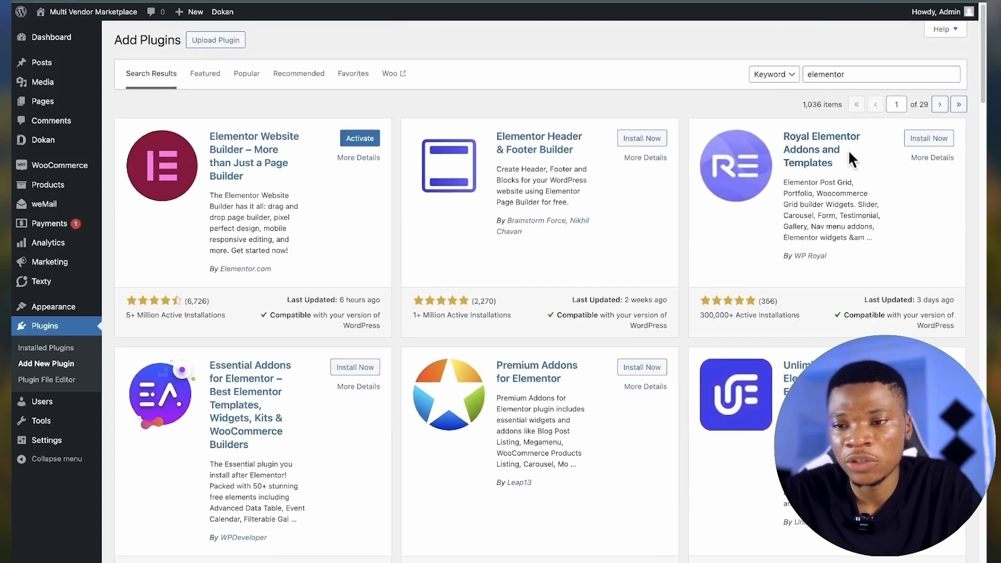
Step: Install the Royal Elementor Addons and Templates plugin and the ElementsKit Elementor addons plugin
click(919, 142)
scroll(483, 270, down, 3)
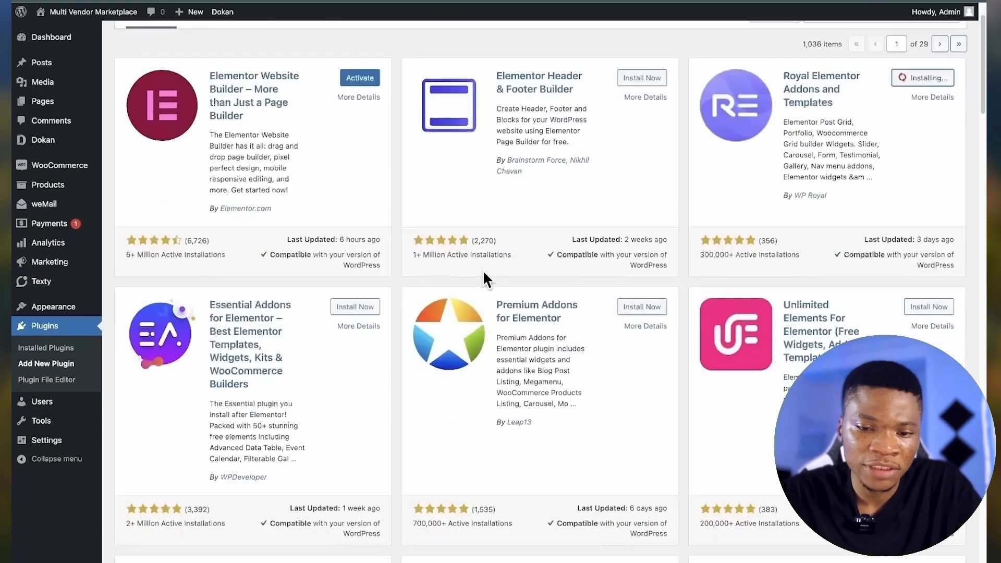
scroll(573, 273, up, 3)
scroll(573, 273, down, 6)
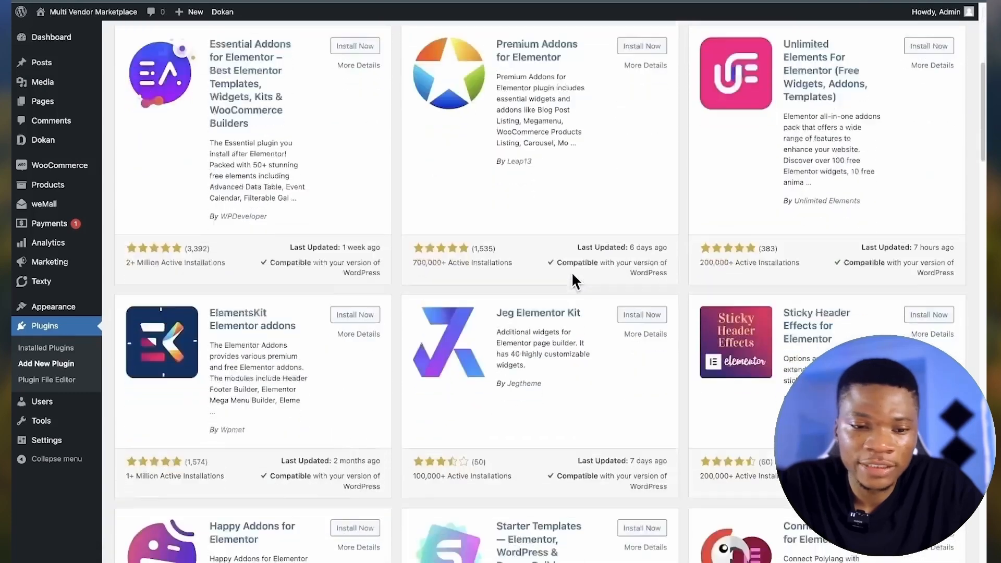
click(346, 316)
scroll(243, 366, down, 1)
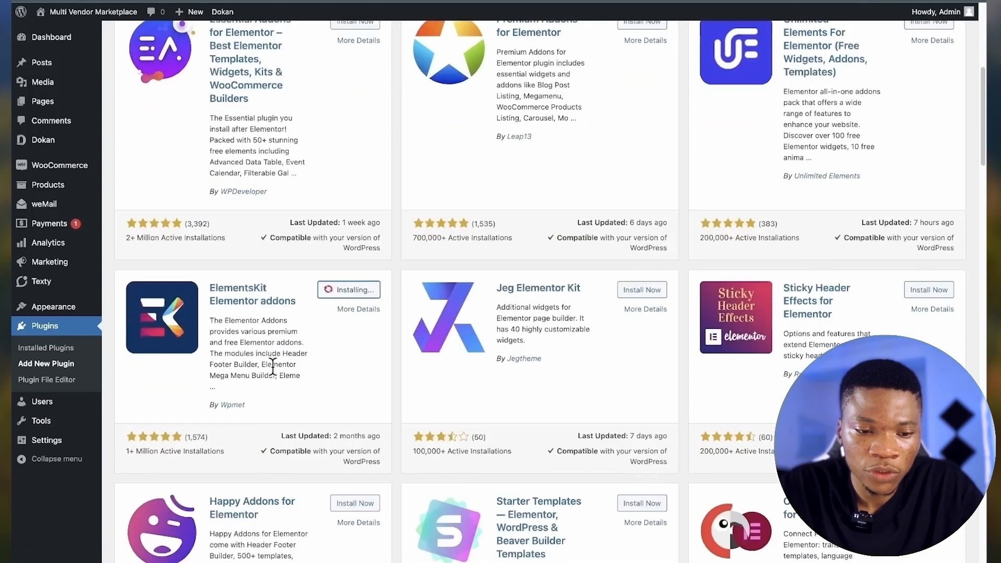
Step: Install the Elementor Header & Footer Builder plugin from the same search results
scroll(330, 344, up, 7)
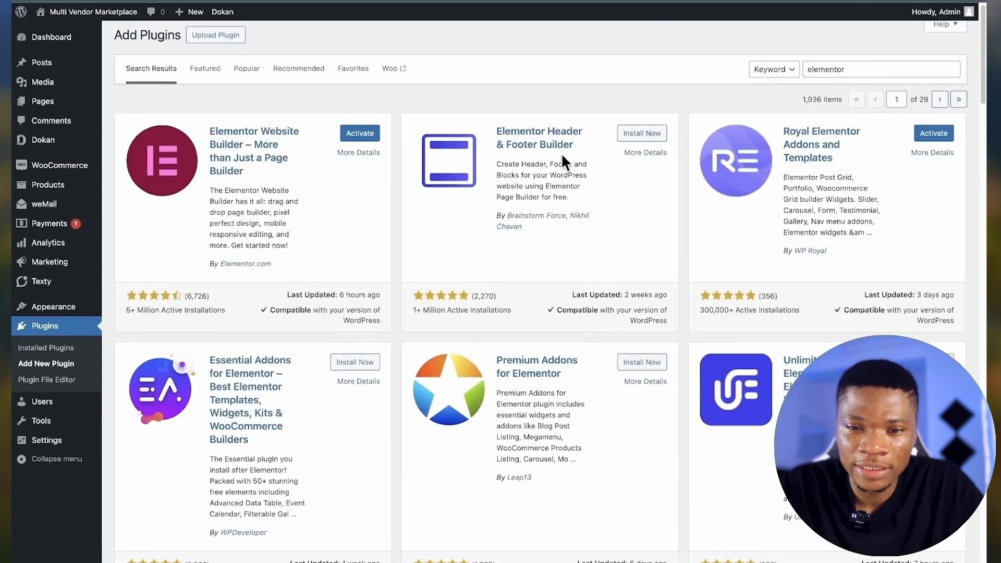
click(642, 134)
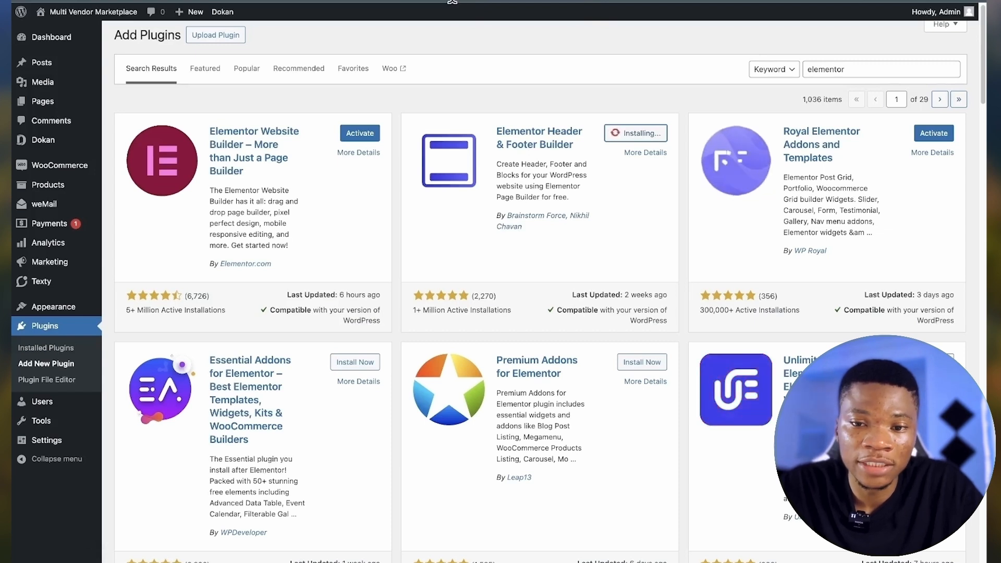
scroll(443, 334, down, 1)
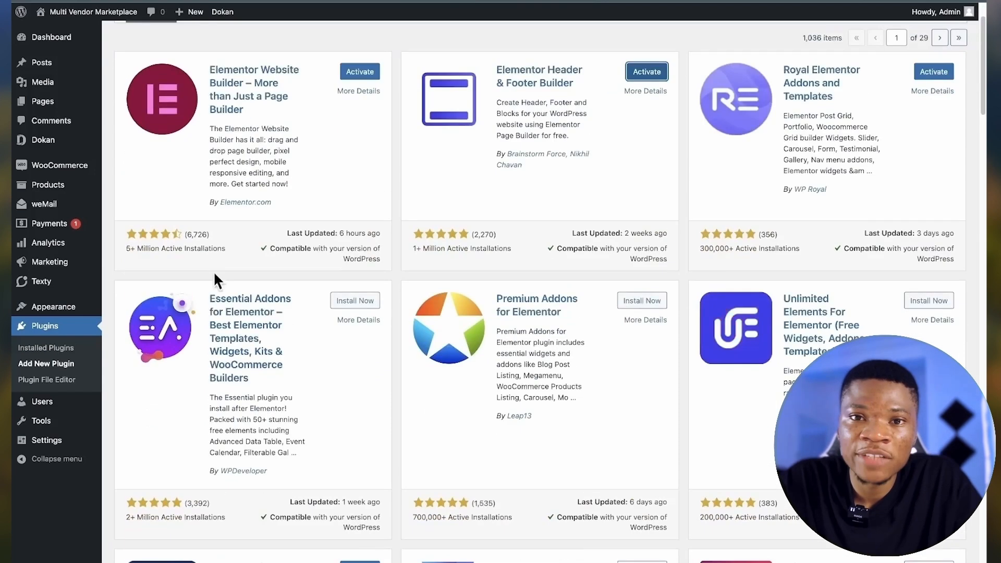
Step: Activate the Elementor and Elementor Header & Footer Builder plugins in the list of installed plugins
click(59, 329)
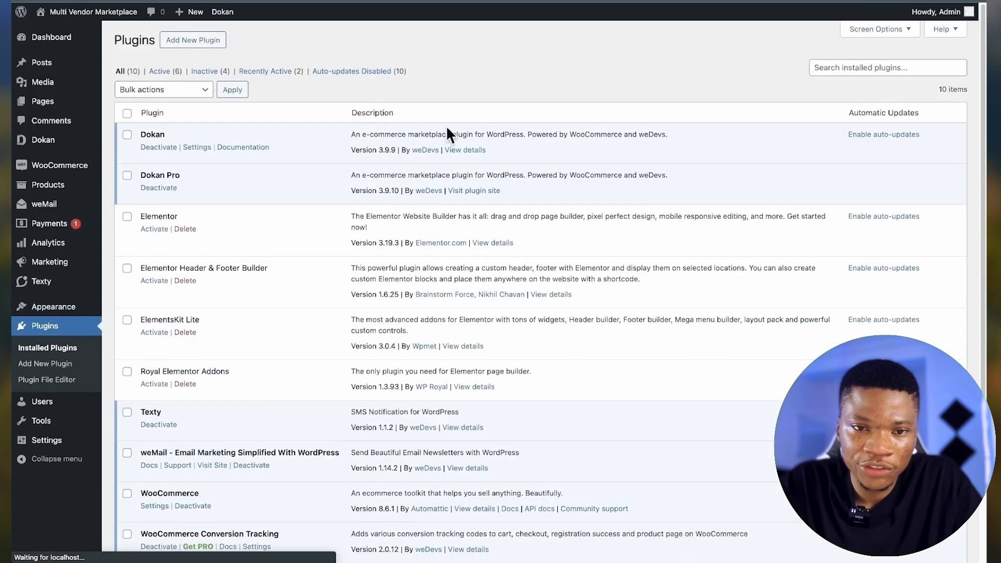
scroll(327, 294, down, 1)
click(148, 193)
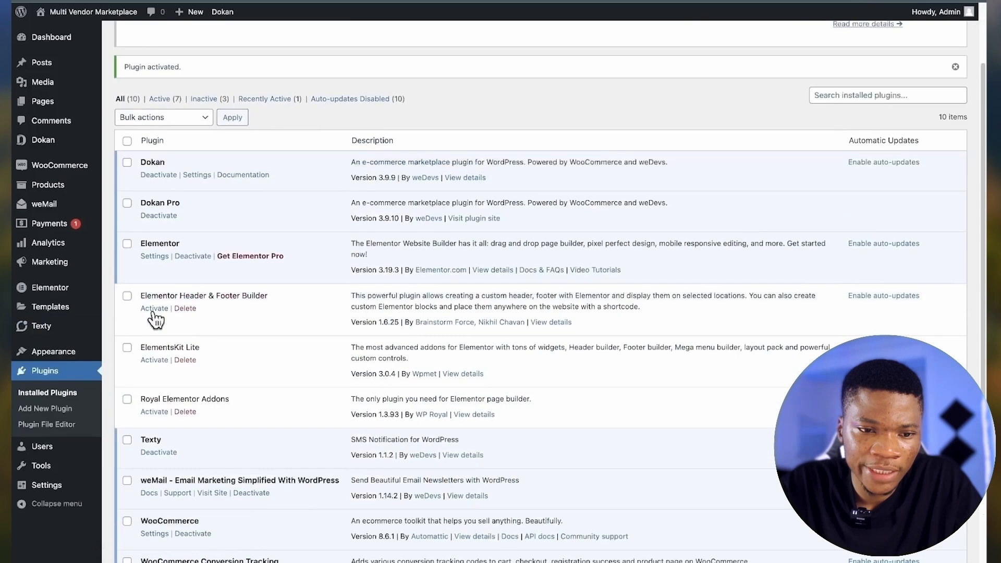
click(154, 309)
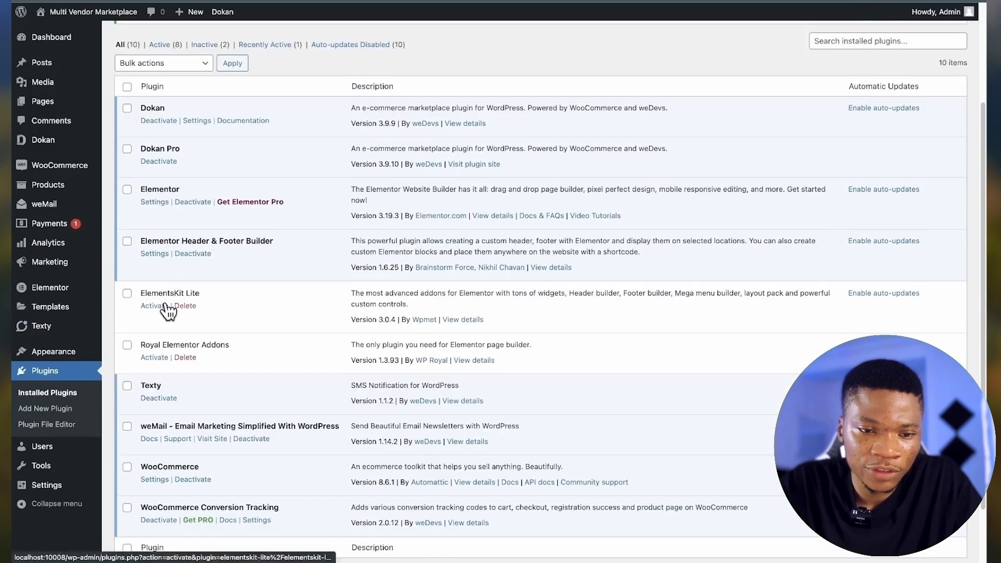
Step: Activate ElementsKit Lite and Royal Elementor Addons, skip the update opt-in, and return to the installed plugins list
scroll(155, 306, down, 1)
click(156, 286)
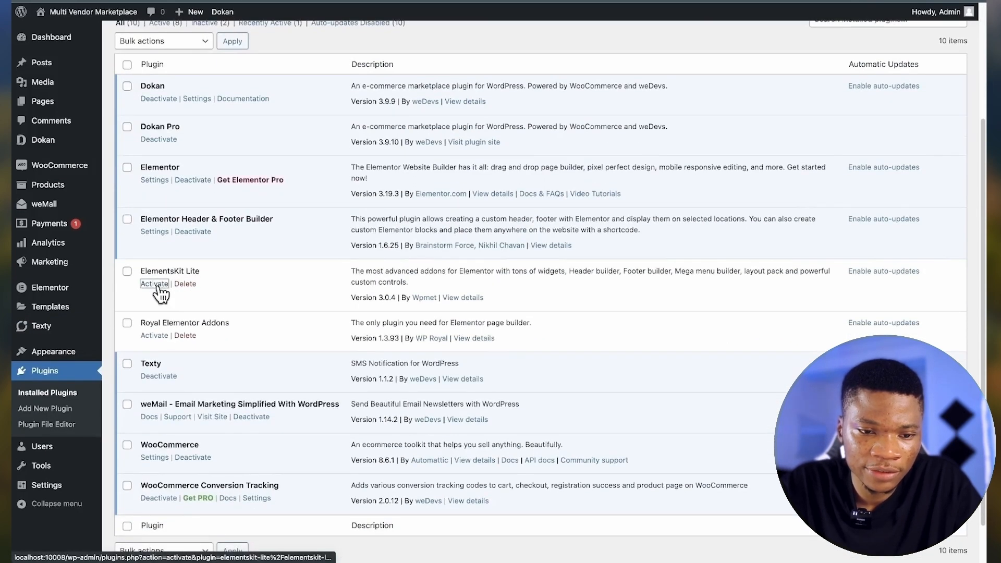
scroll(162, 293, down, 5)
click(151, 367)
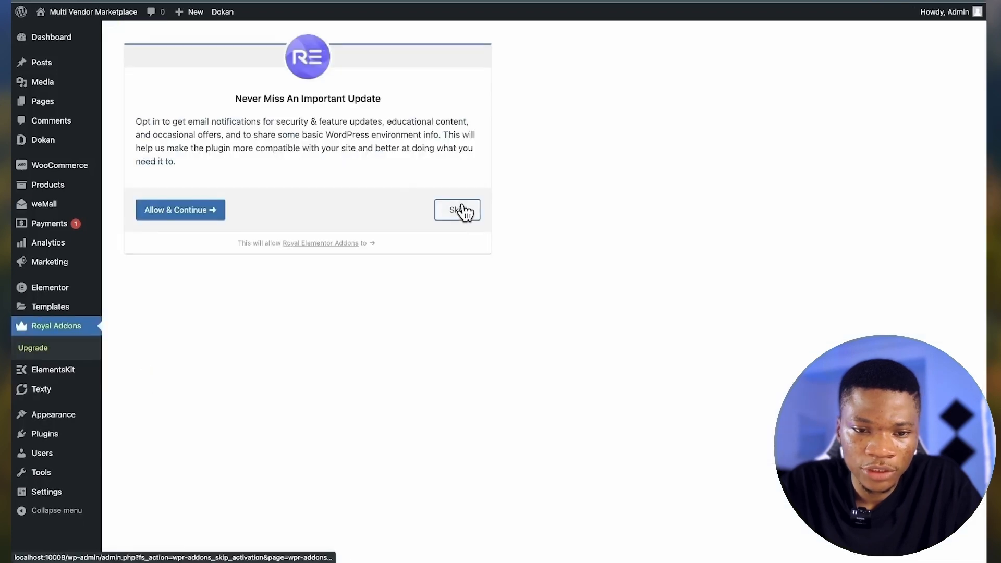
click(462, 211)
scroll(105, 384, down, 2)
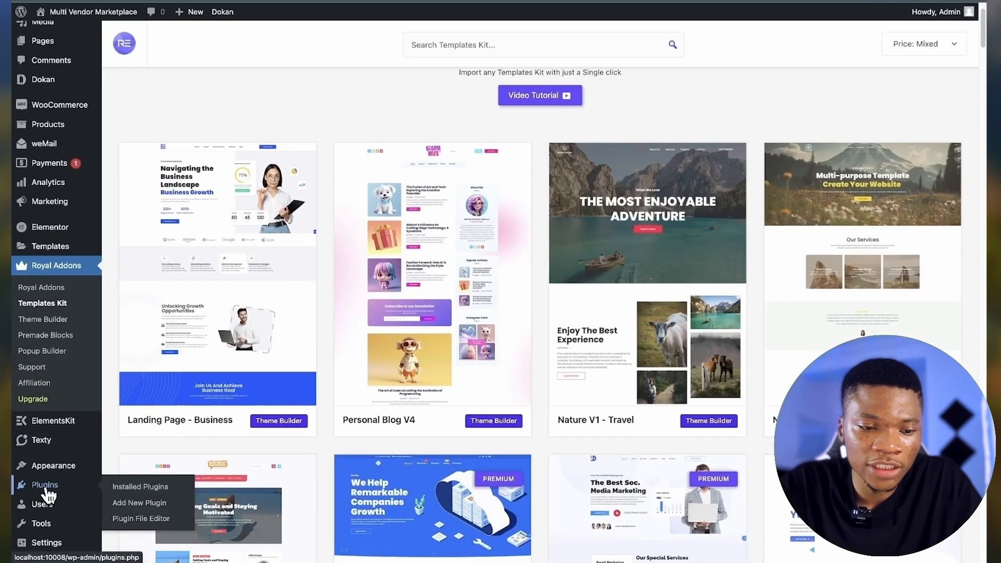
click(47, 490)
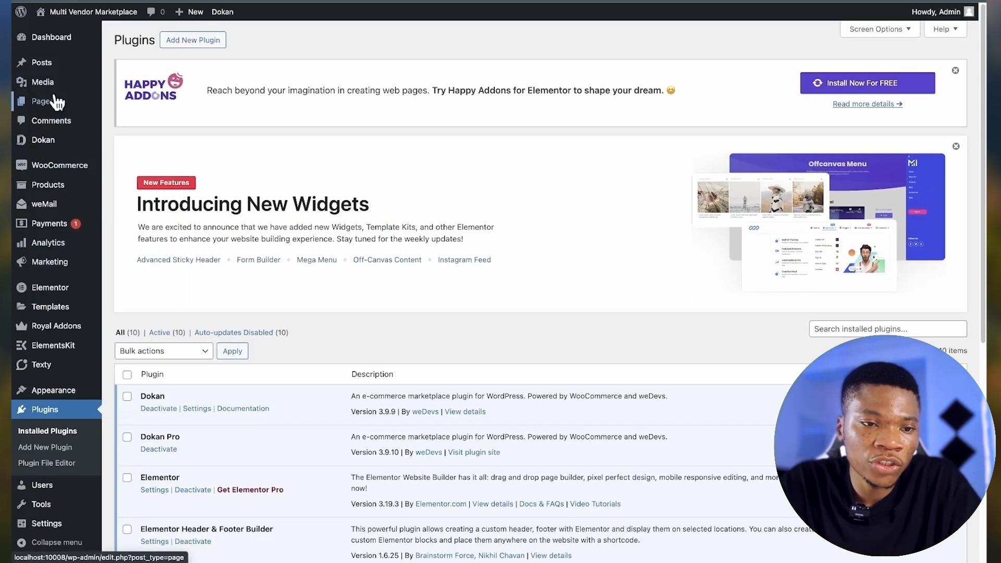
Step: Move the Sample Page to the trash from the list of all pages
click(41, 104)
scroll(246, 315, down, 5)
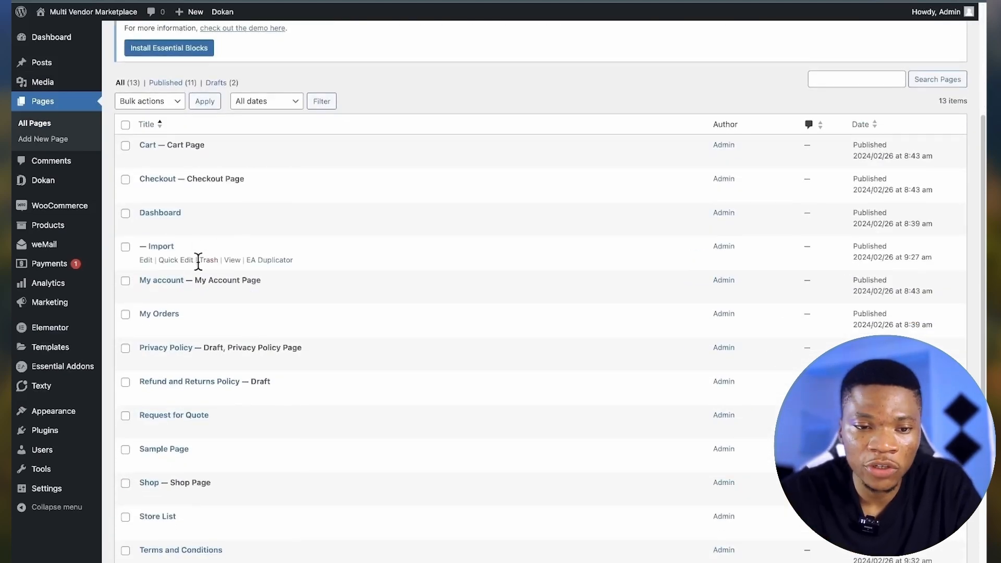
scroll(200, 280, down, 1)
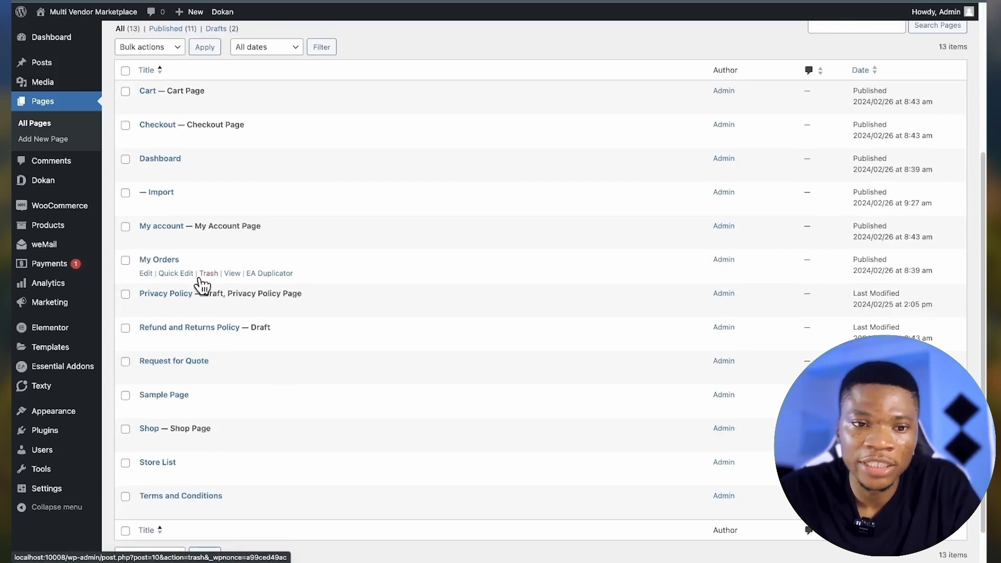
scroll(198, 284, down, 1)
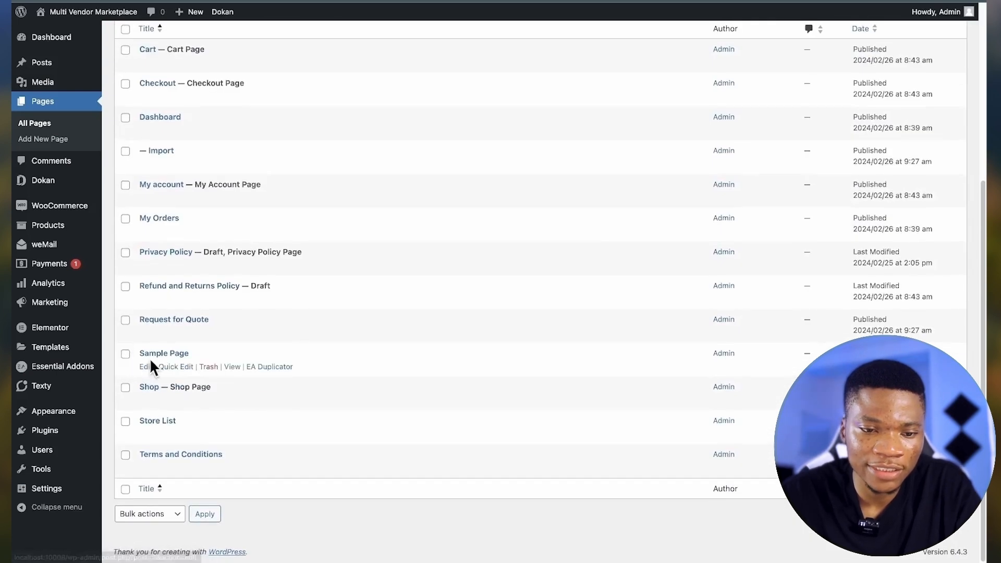
click(208, 367)
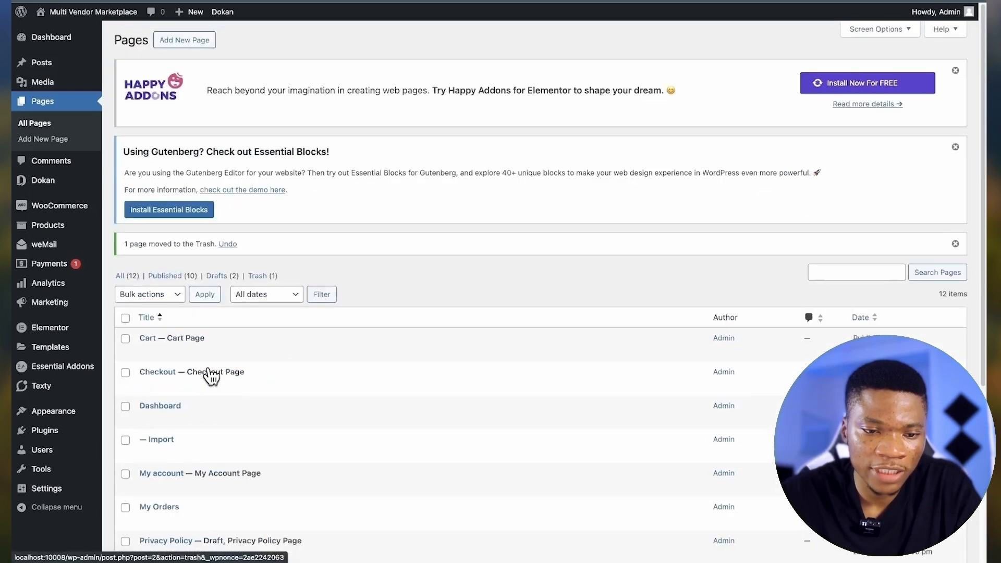
Step: Check the remaining pages and add a new page titled Home
scroll(205, 425, down, 2)
scroll(205, 425, down, 3)
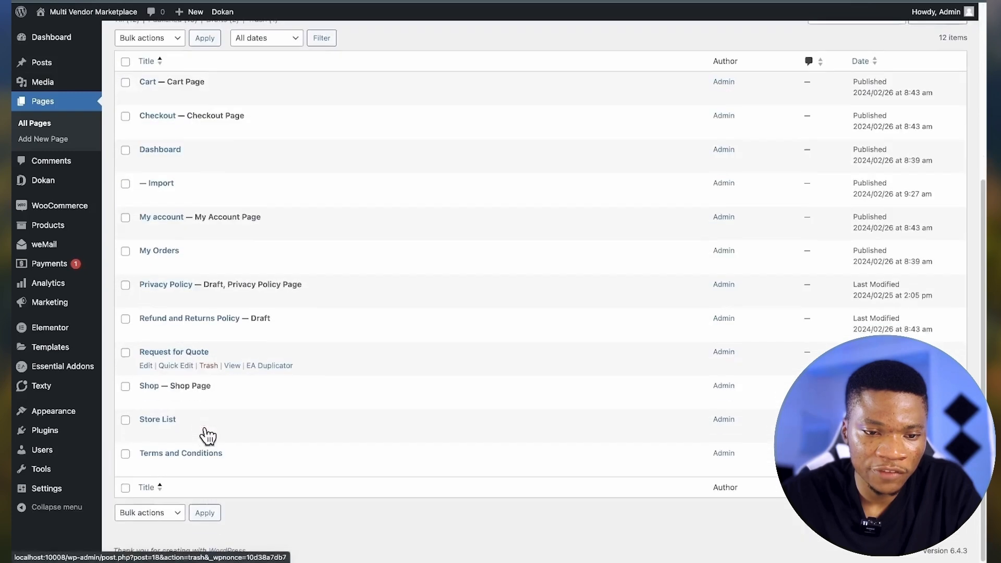
scroll(200, 377, up, 1)
scroll(201, 377, up, 5)
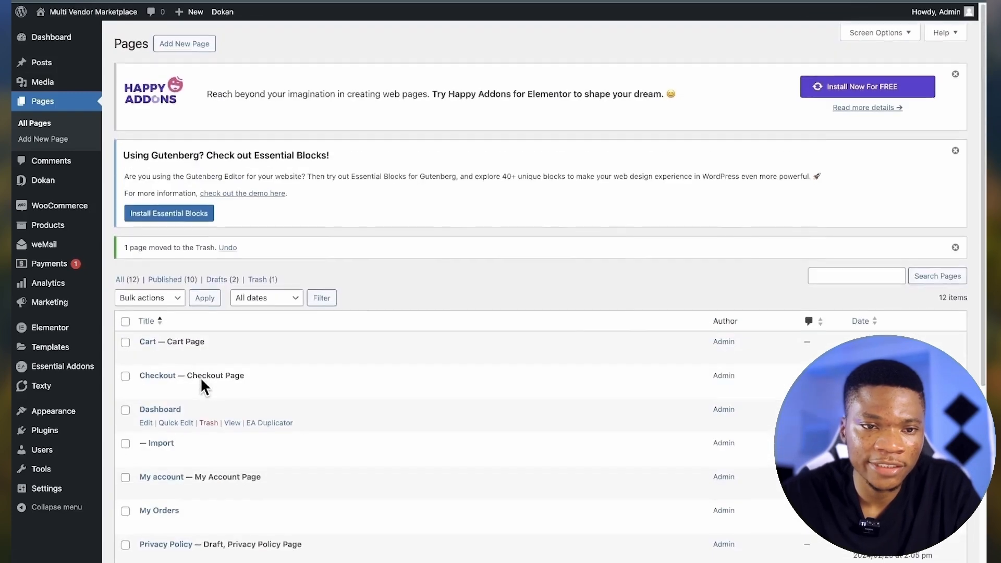
click(186, 46)
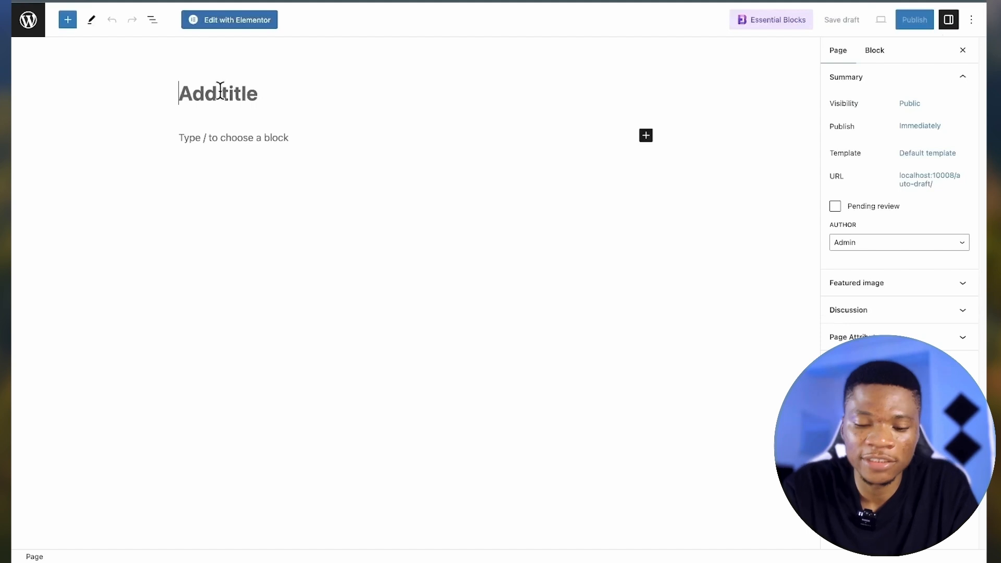
text(Home)
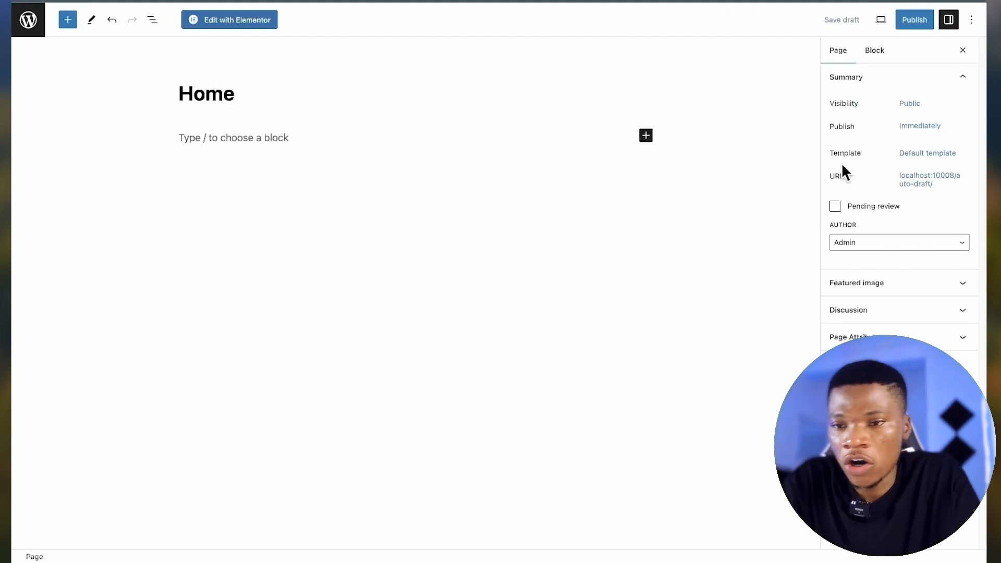
Step: Set the Home page's template to Elementor Full Width and publish the page
click(926, 157)
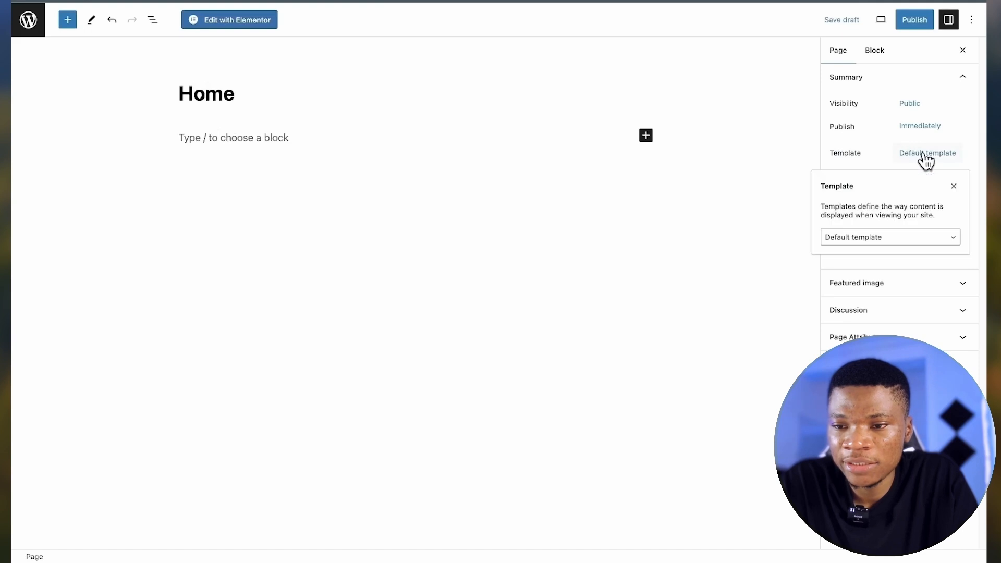
click(885, 238)
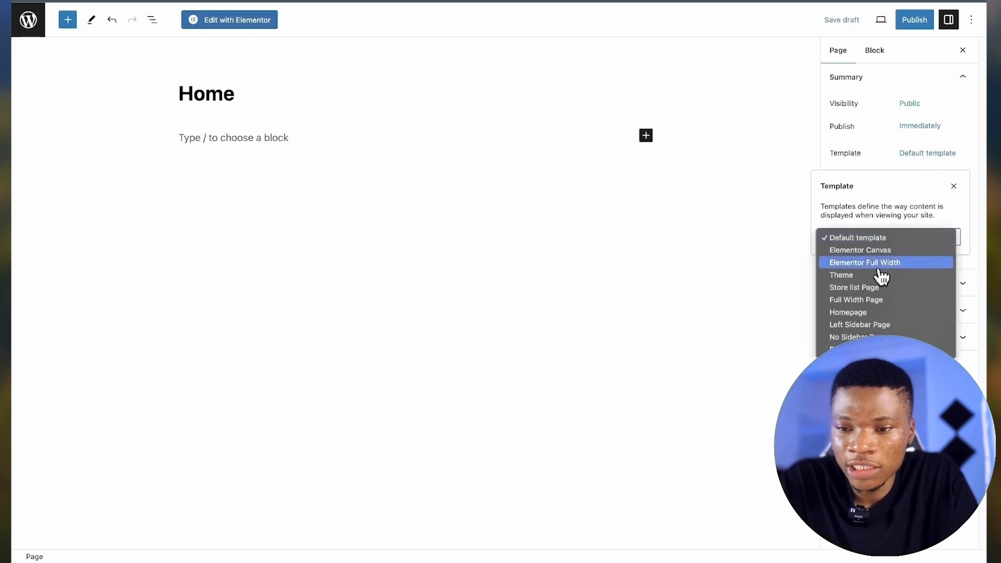
click(883, 263)
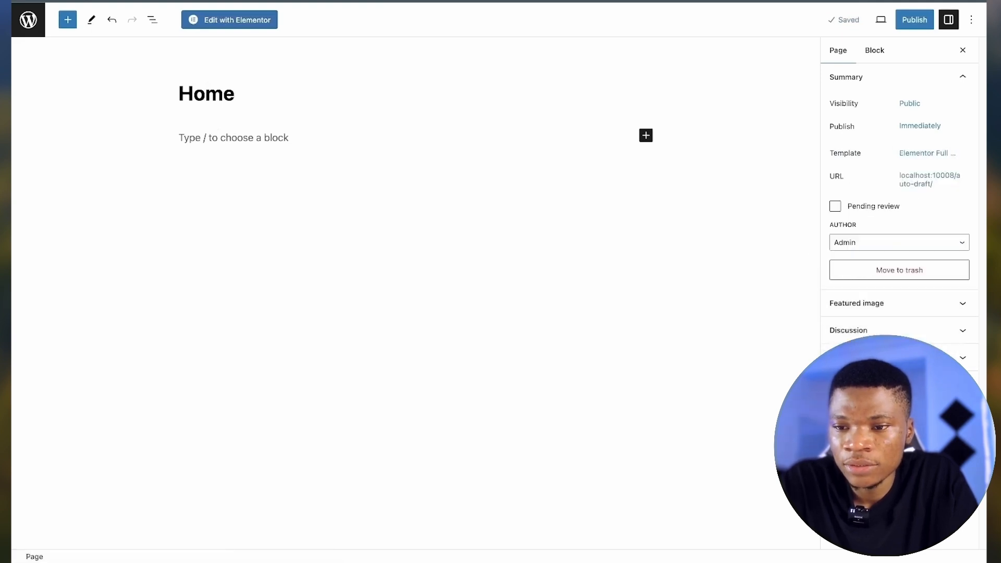
click(928, 20)
click(878, 24)
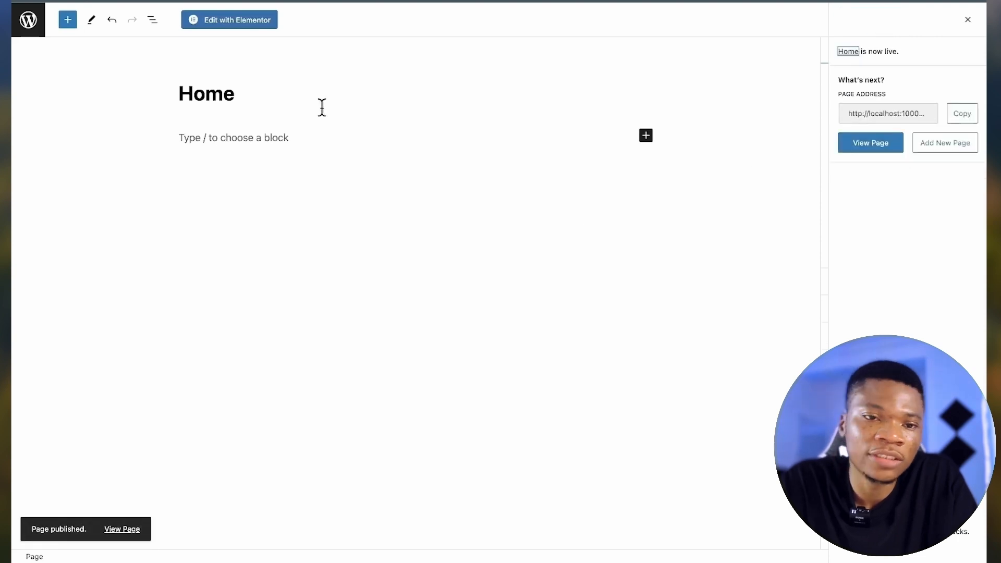
Step: Open the Home page for editing in Elementor and add a single-column container with downward direction
click(225, 23)
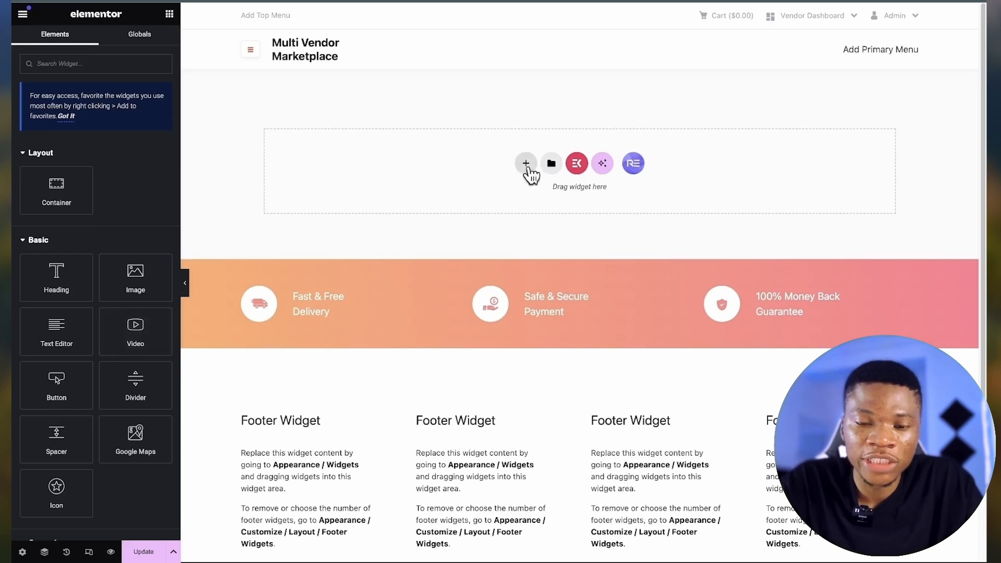
click(527, 165)
click(424, 188)
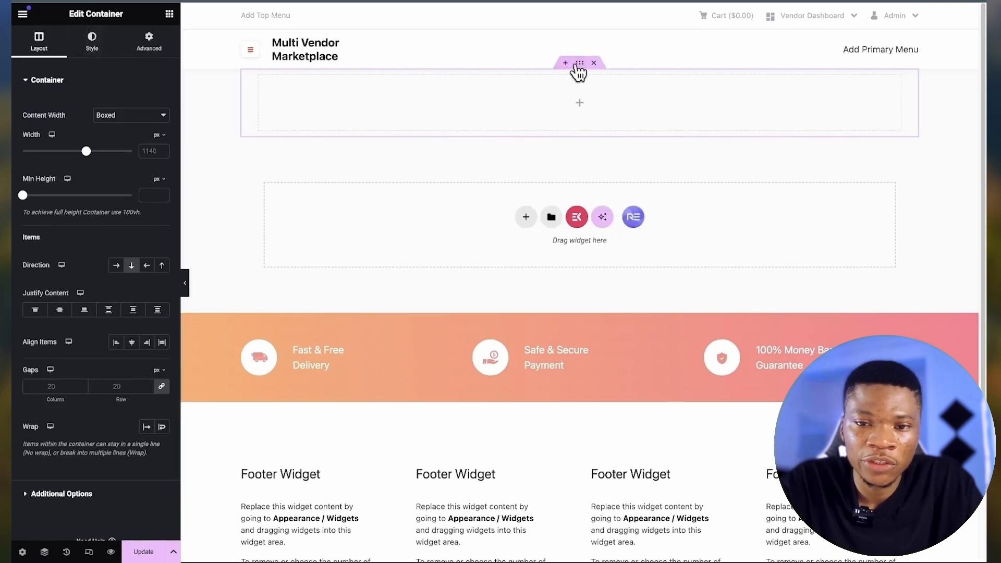
Step: Give the container a classic background using the dark blue image with purple and teal shapes from the media library
click(94, 43)
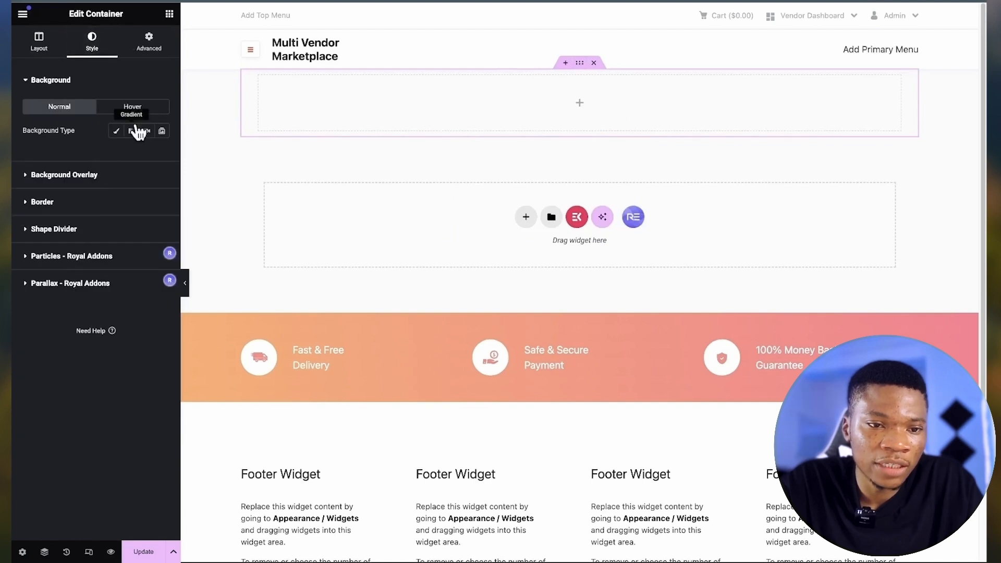
click(117, 131)
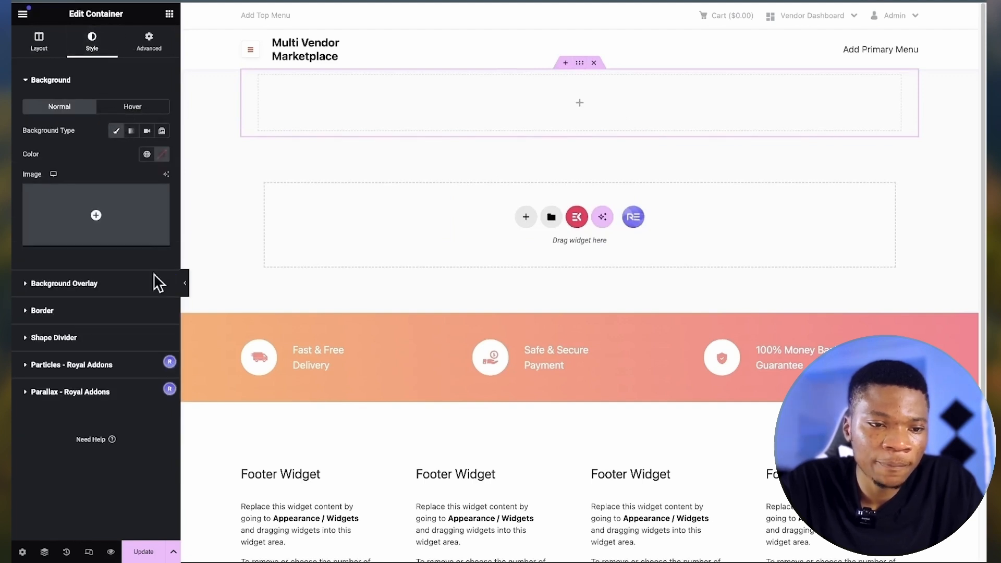
click(93, 244)
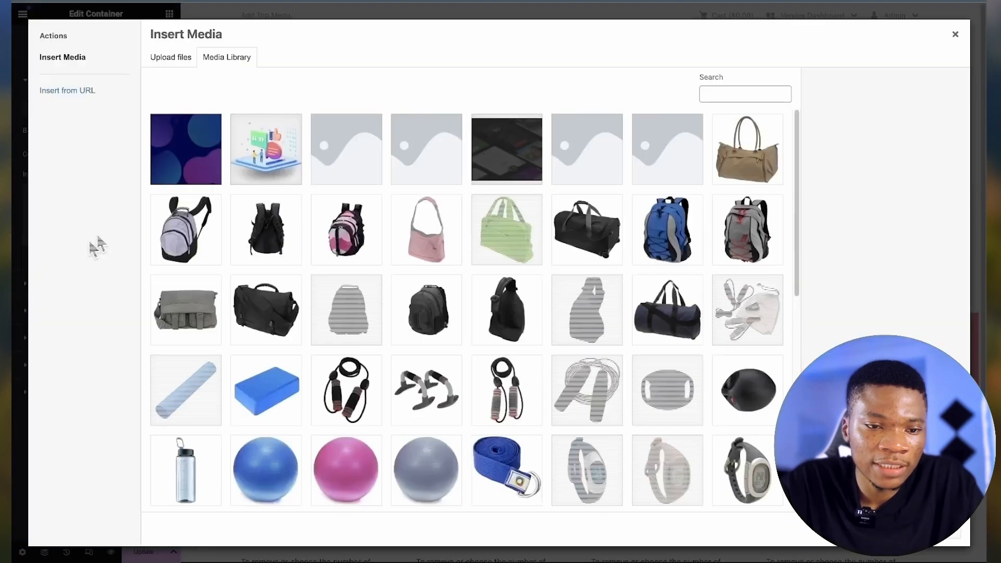
click(192, 142)
click(954, 533)
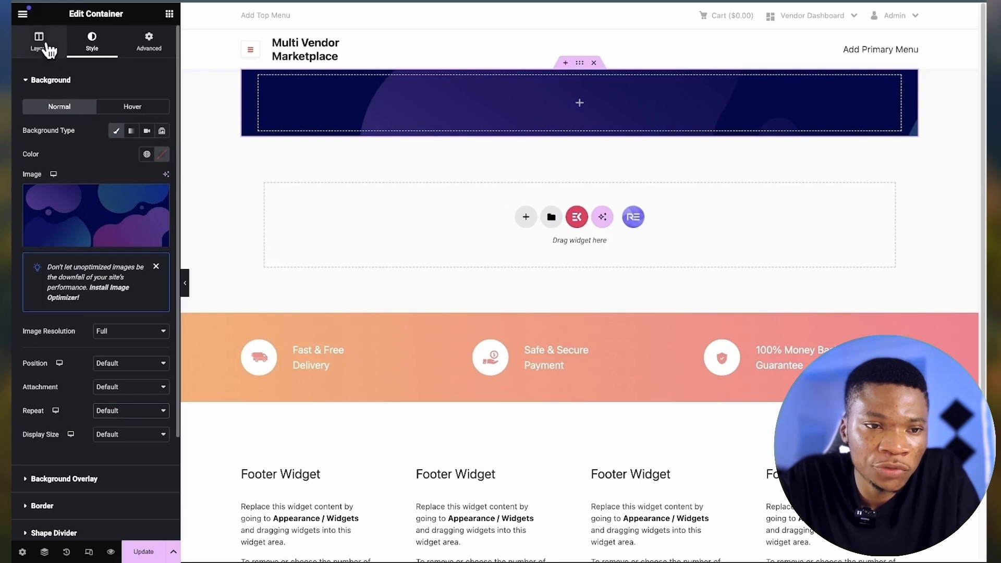
Step: Set the container's minimum height to 300 px
click(39, 42)
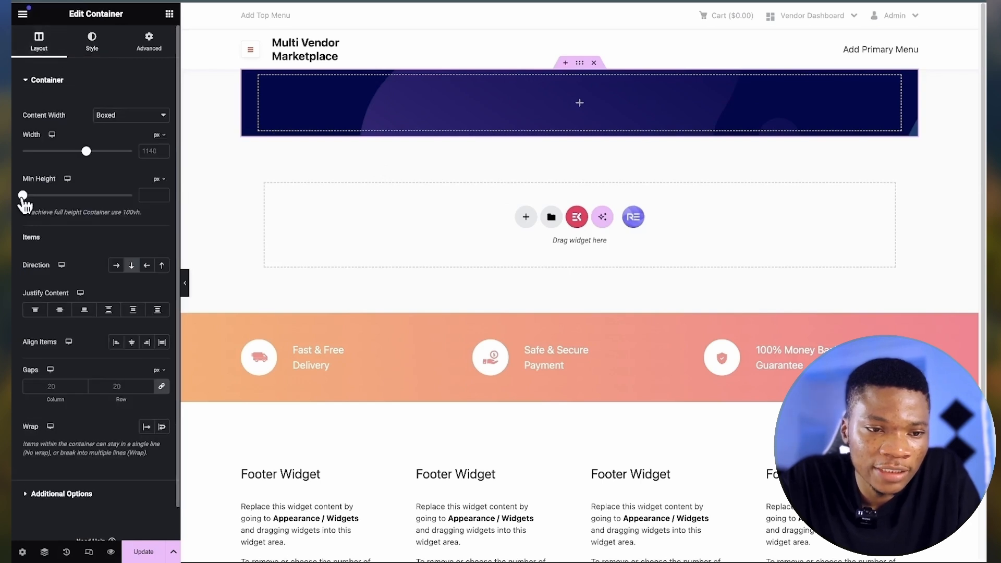
drag(22, 196, 45, 197)
text(300)
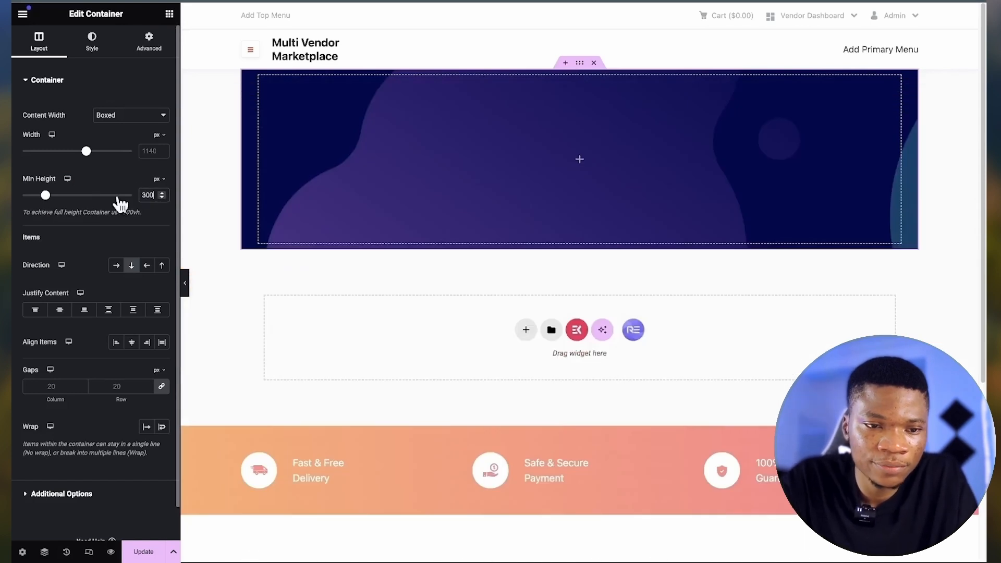
Step: Set the container's background image to No-repeat with display size Cover
click(92, 39)
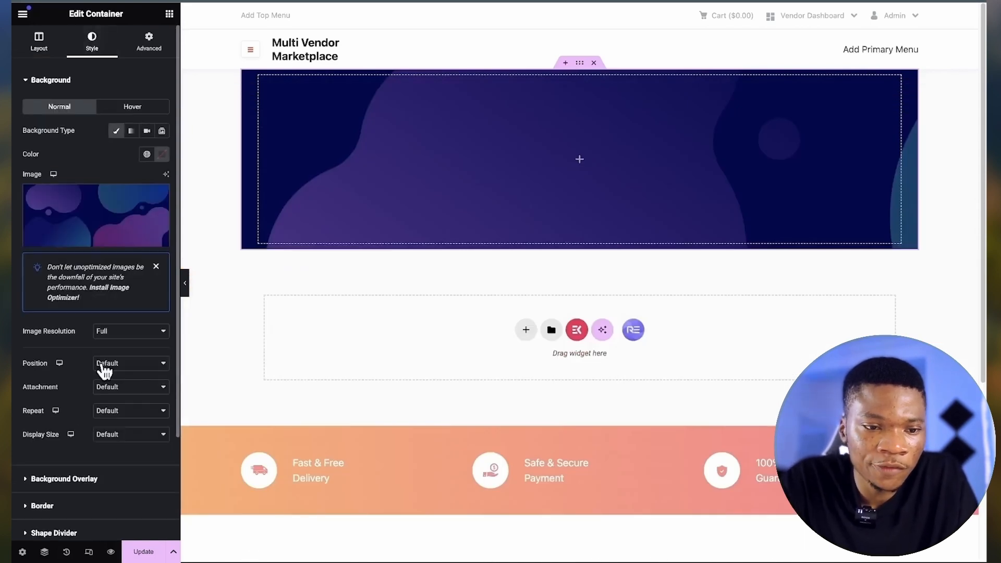
scroll(103, 365, down, 2)
click(134, 371)
click(146, 404)
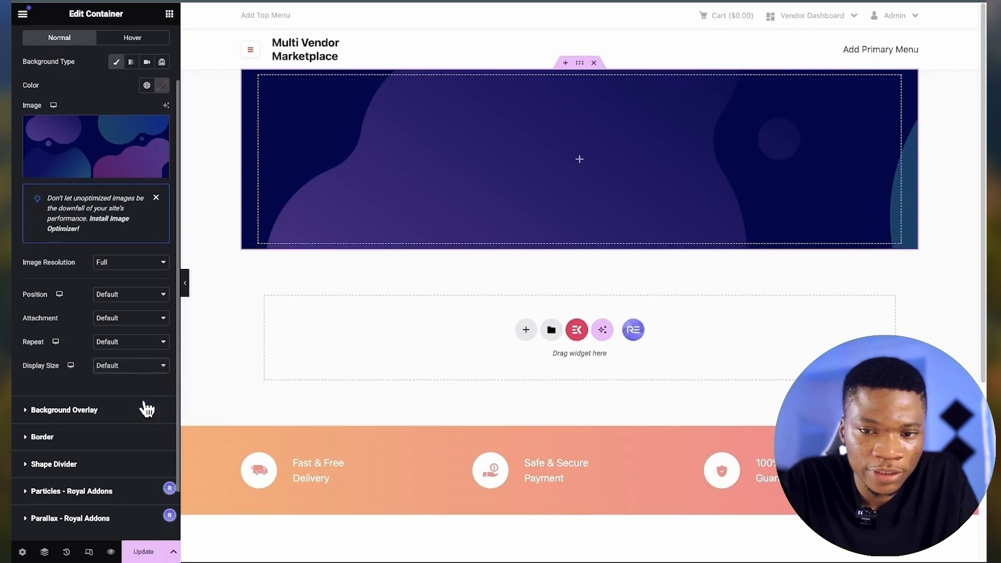
click(128, 348)
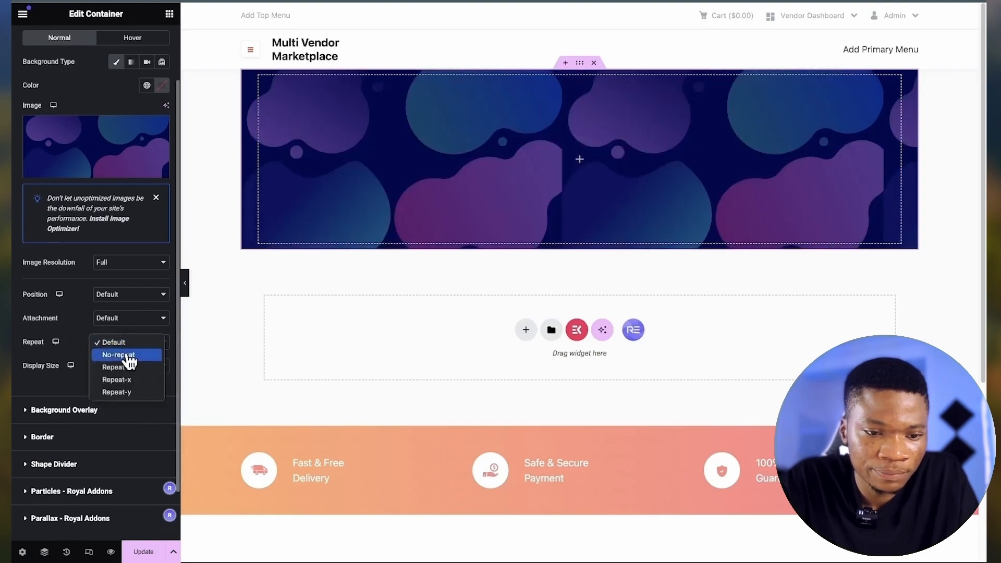
click(128, 357)
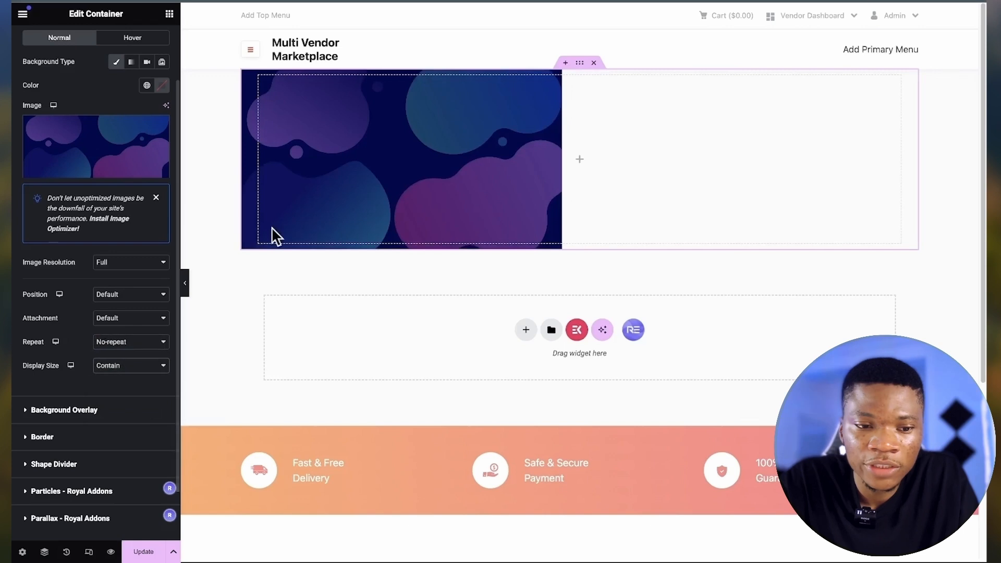
click(136, 365)
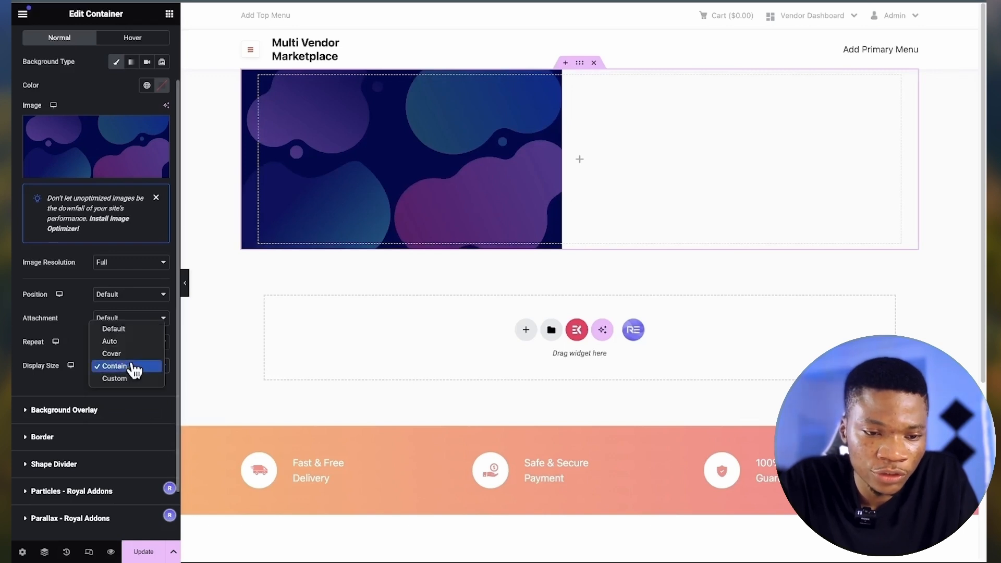
click(131, 352)
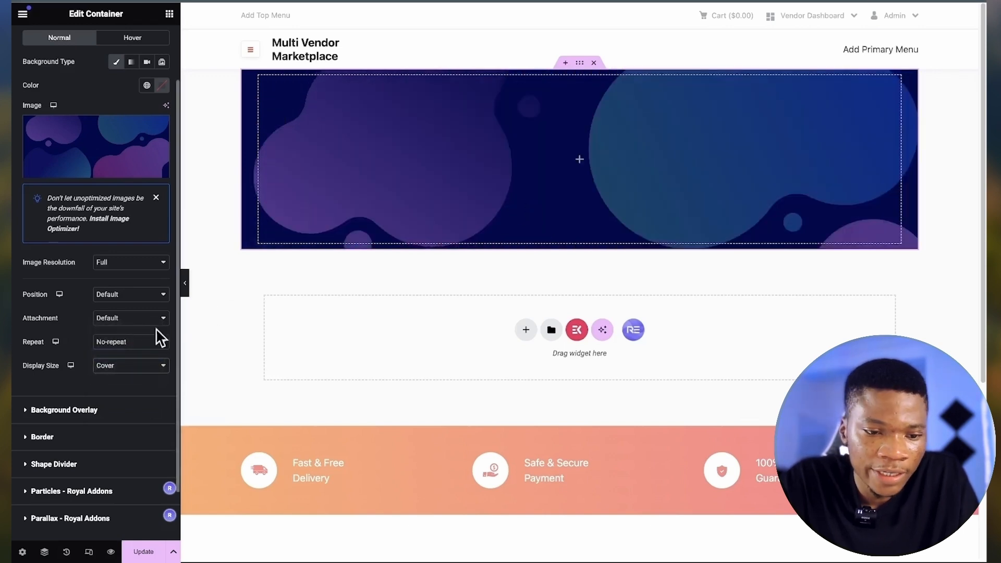
Step: Add a classic background overlay to the container in dark colour #1D1616, reduced to about half transparency
click(104, 411)
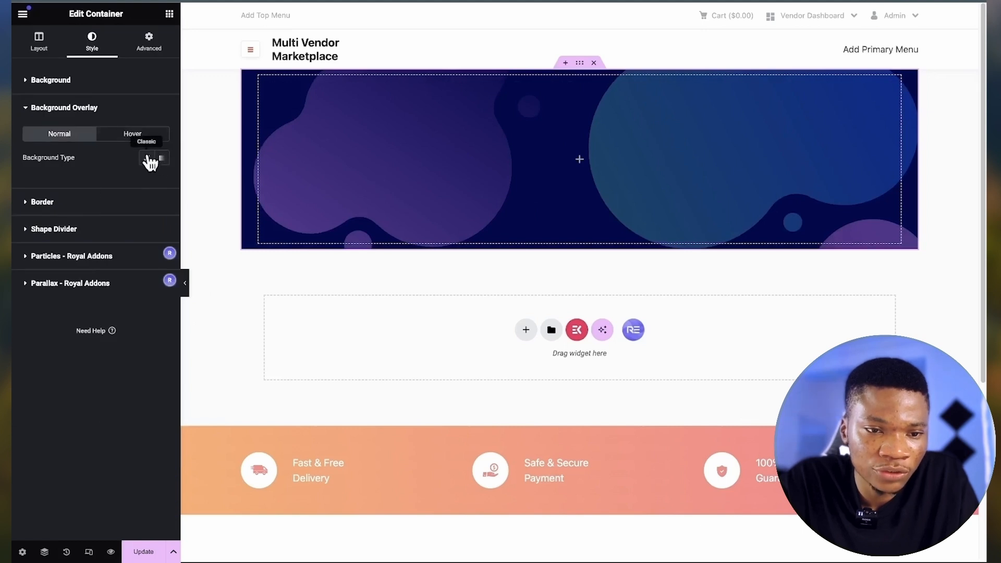
click(148, 159)
click(163, 183)
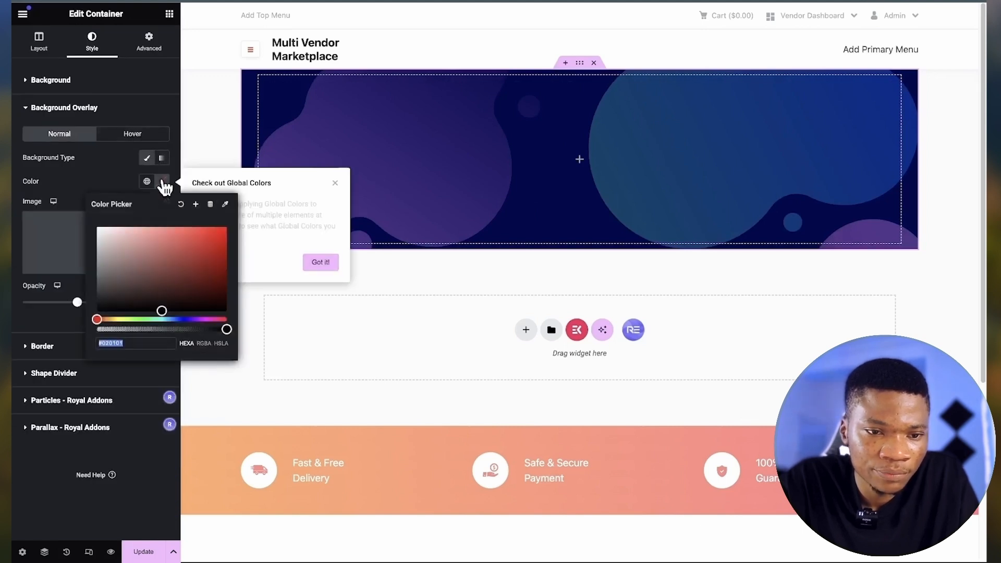
click(145, 312)
mouse_move(141, 316)
mouse_down()
mouse_move(117, 308)
mouse_move(129, 304)
mouse_up()
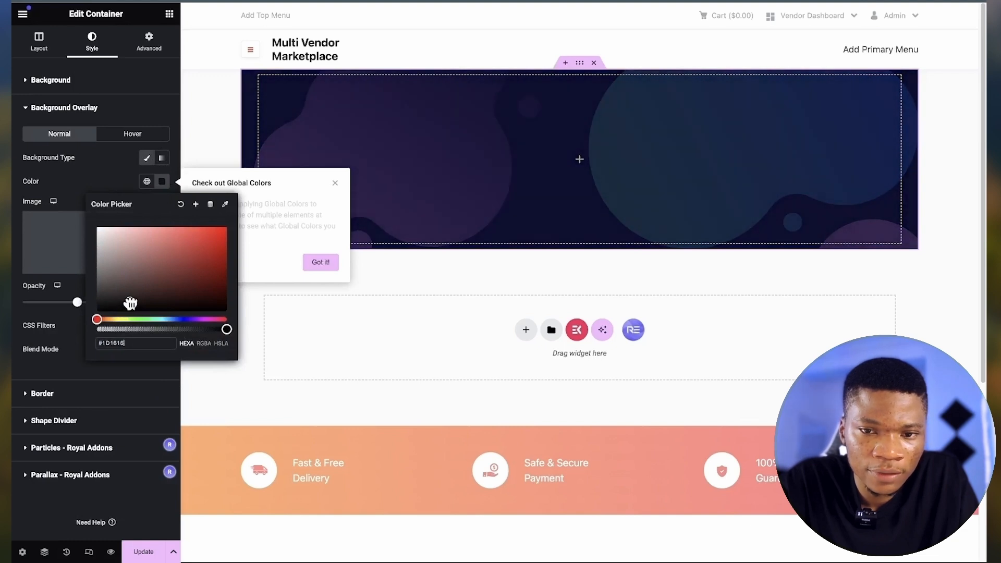
drag(226, 329, 166, 330)
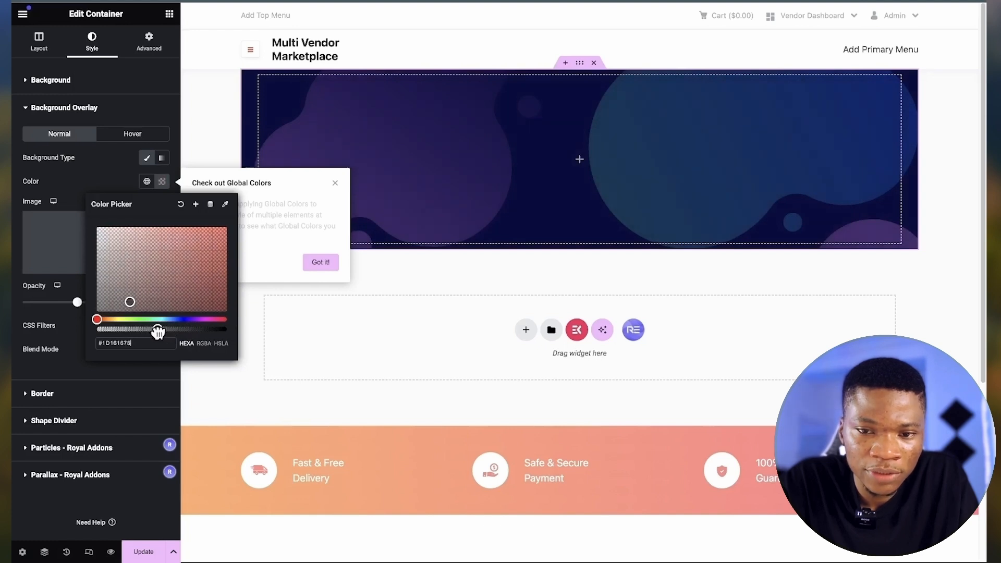
click(91, 378)
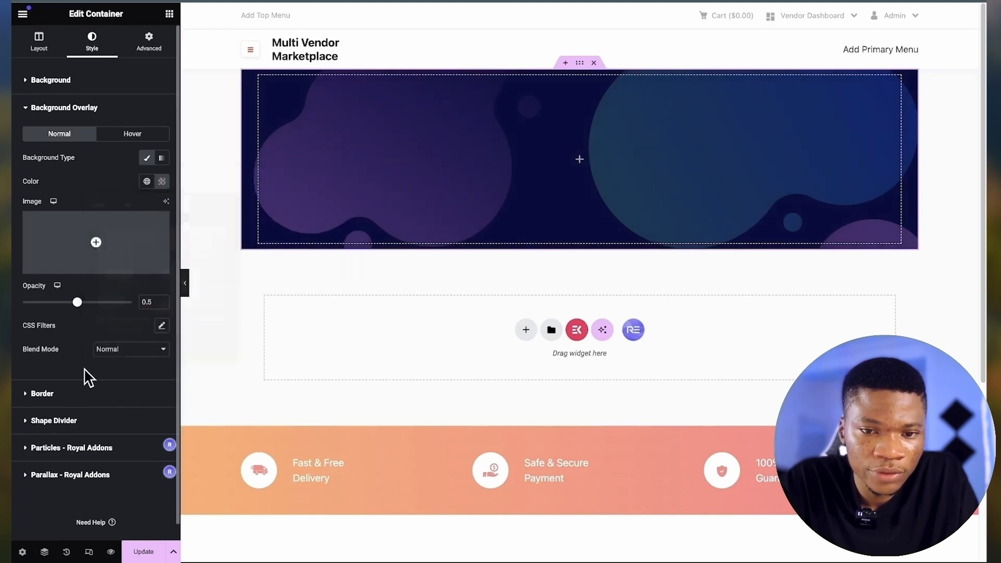
Step: Add a Heading widget to the container with the title "#1 P2P Marketplace to shop/Sell the Best Bags"
click(113, 79)
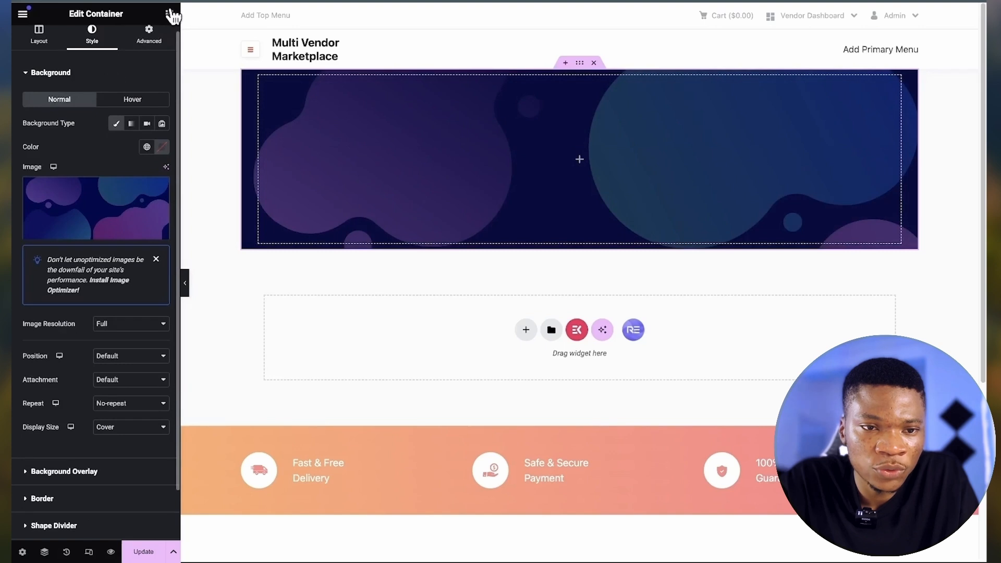
click(170, 15)
drag(49, 274, 428, 88)
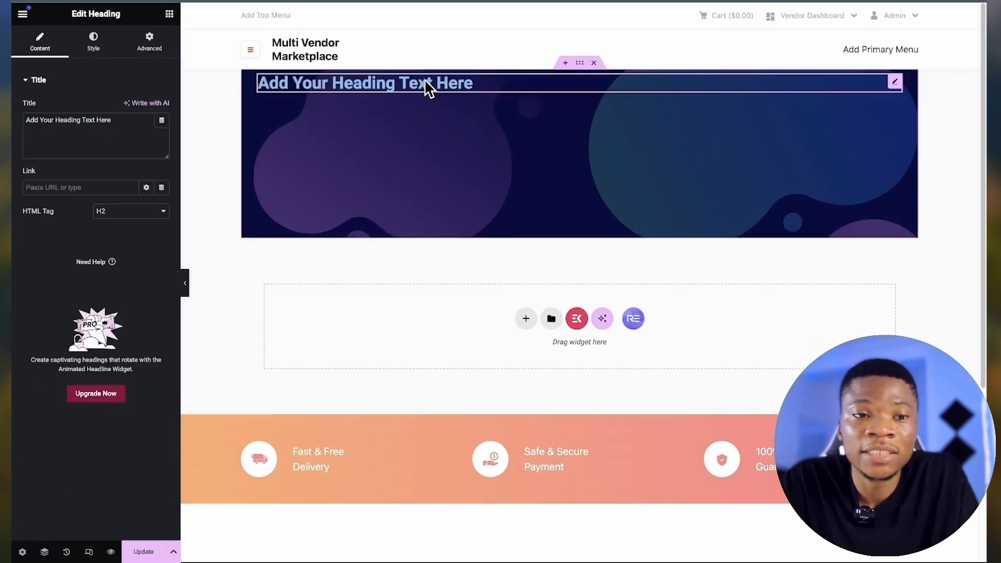
triple_click(81, 123)
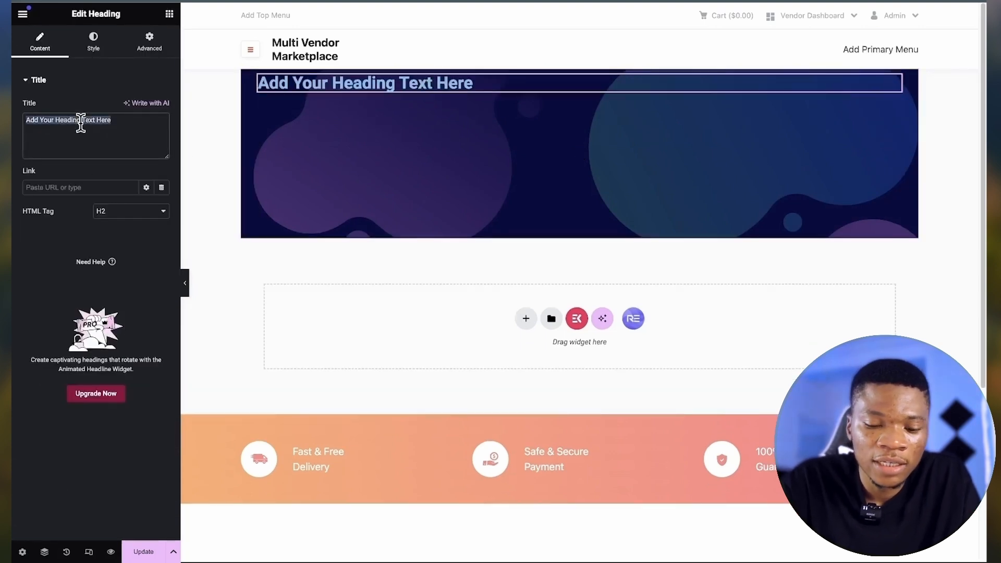
text(#)
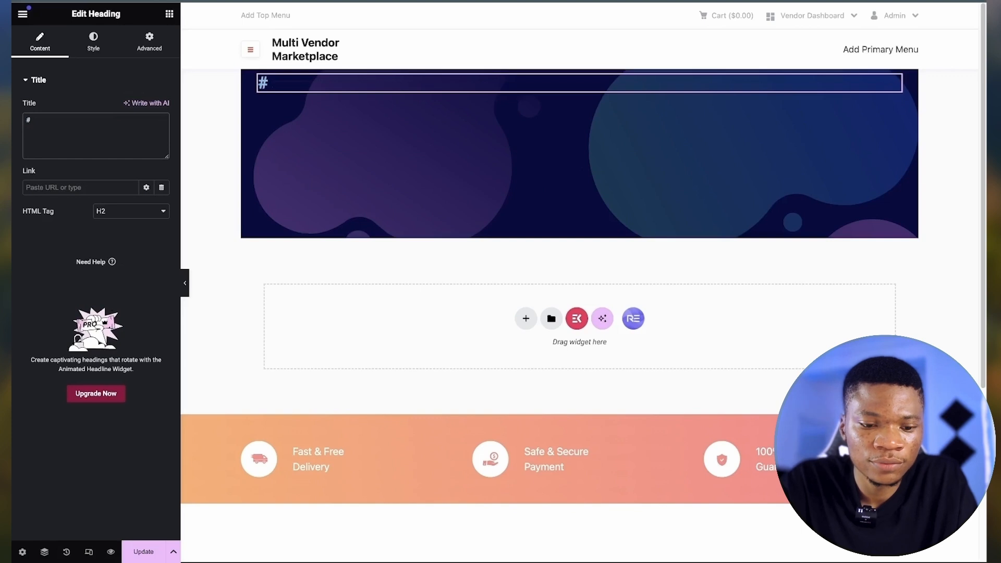
text(1 P2P Marketplace to shop/Sell the Best Bags)
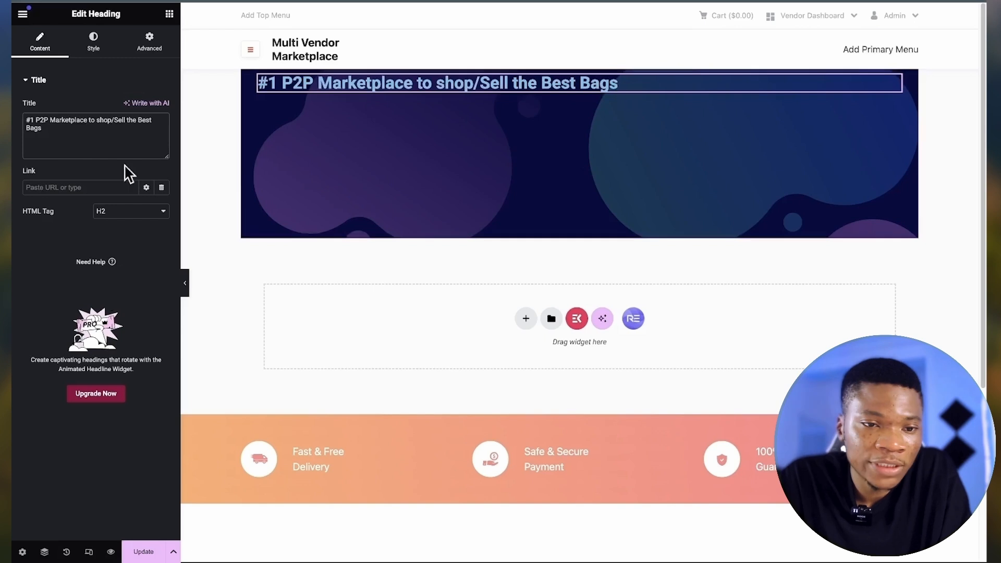
drag(79, 145, 24, 130)
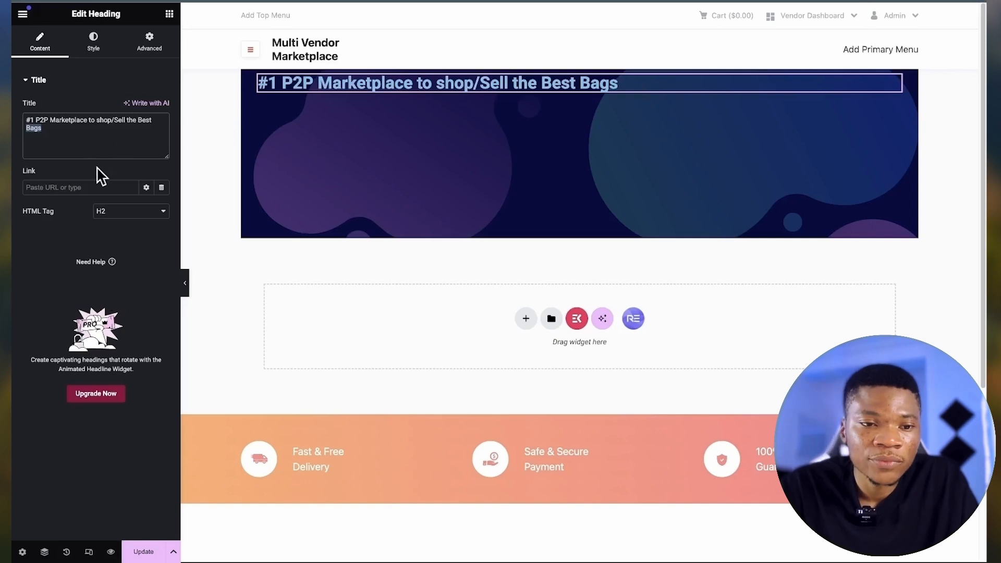
Step: Centre the heading and set its text colour to near-white #F3F3F3
click(92, 42)
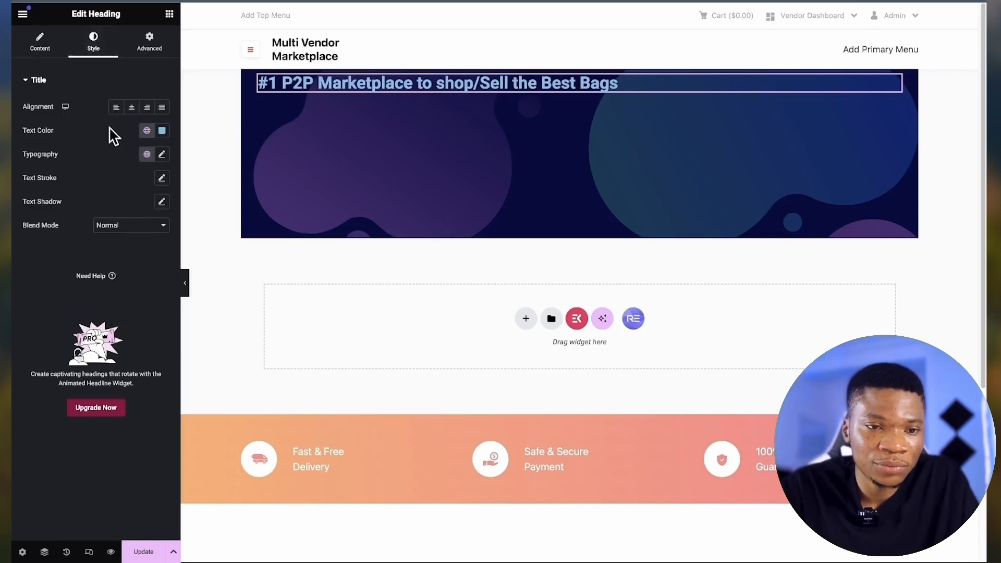
click(131, 108)
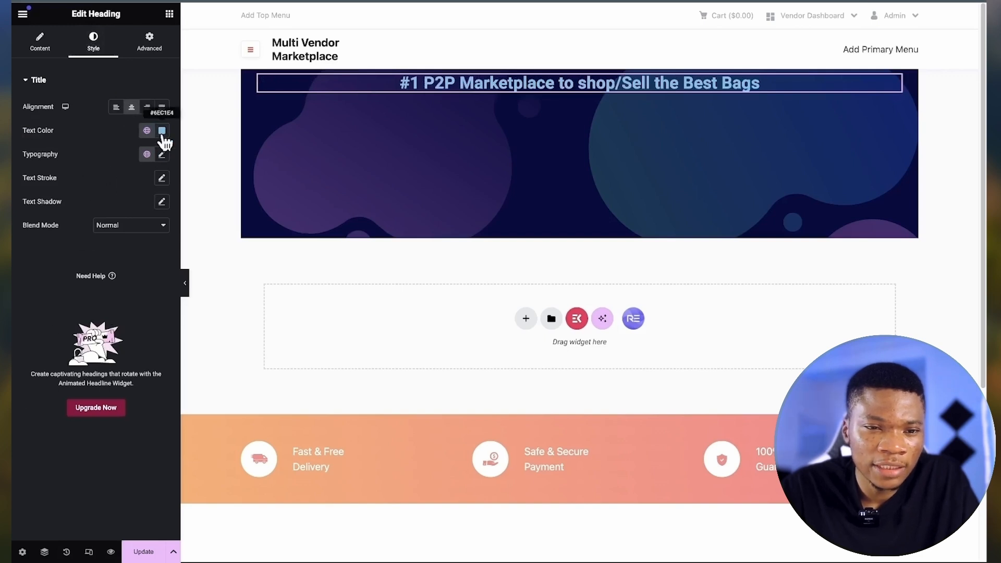
click(161, 131)
drag(150, 245, 81, 188)
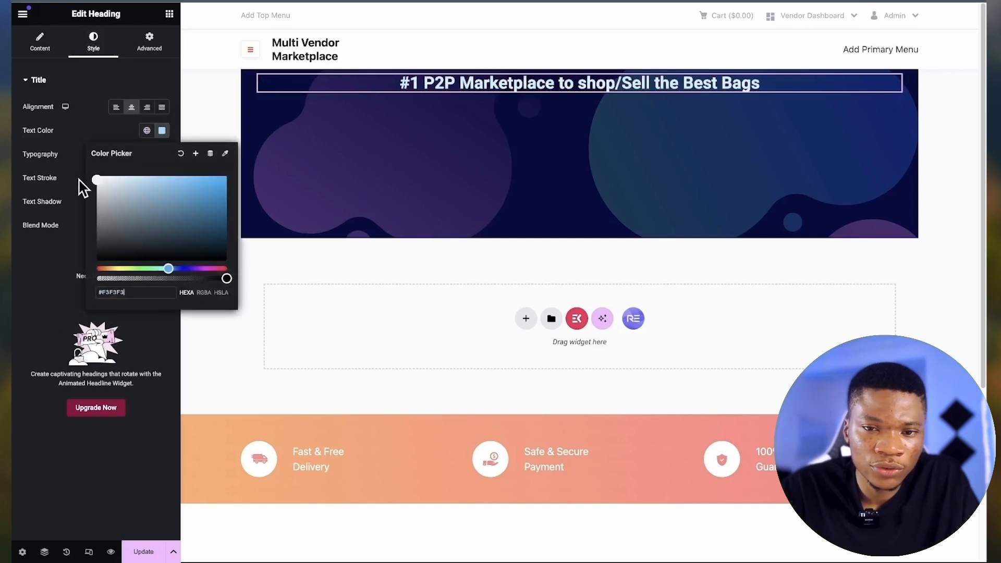
click(19, 280)
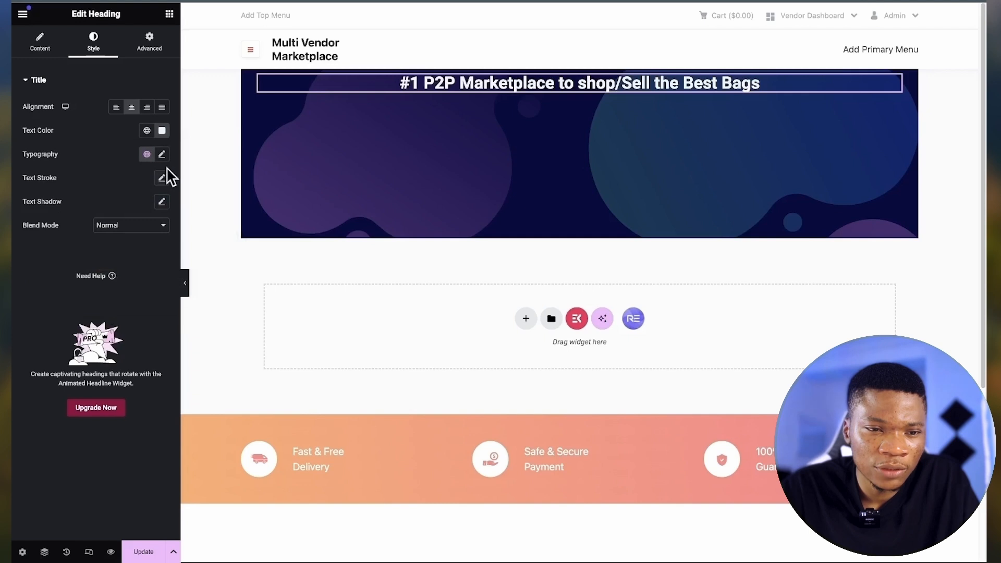
Step: Set the heading's typography to the Oswald font family at 53 px
click(161, 156)
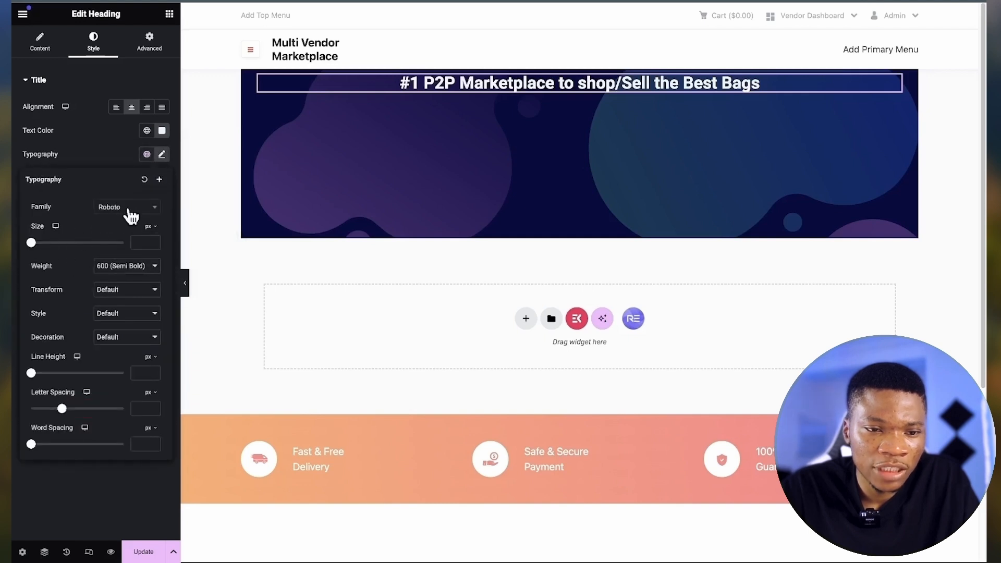
click(131, 210)
text(osw)
click(128, 254)
drag(34, 247, 61, 253)
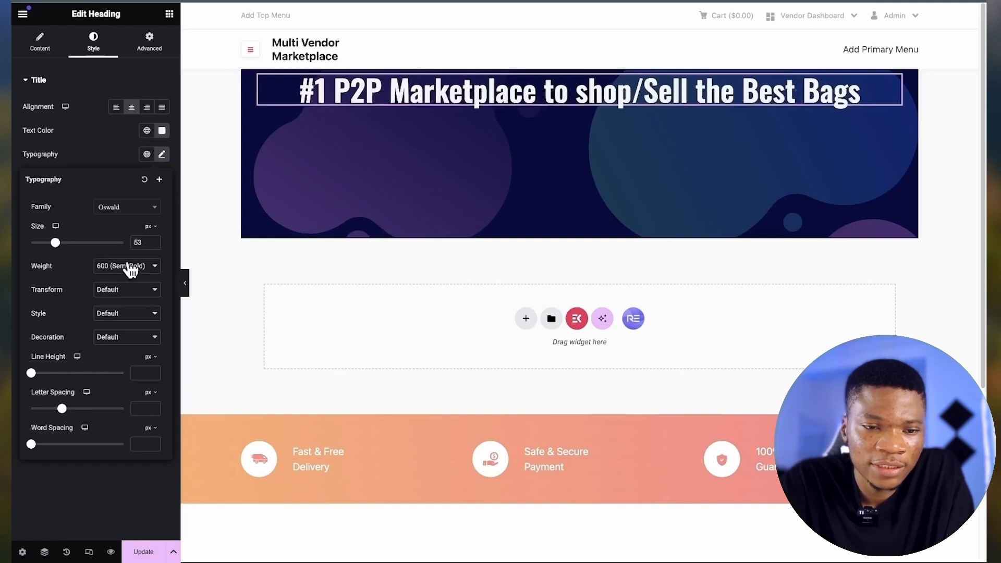
Step: Set the heading's font size to 55 px and its weight to 700 (Bold)
text(55)
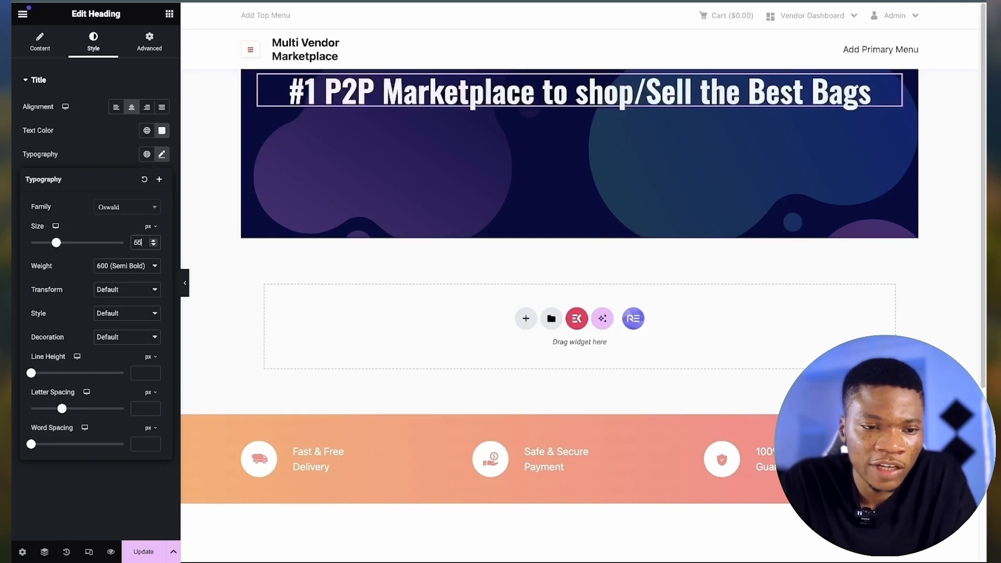
click(122, 271)
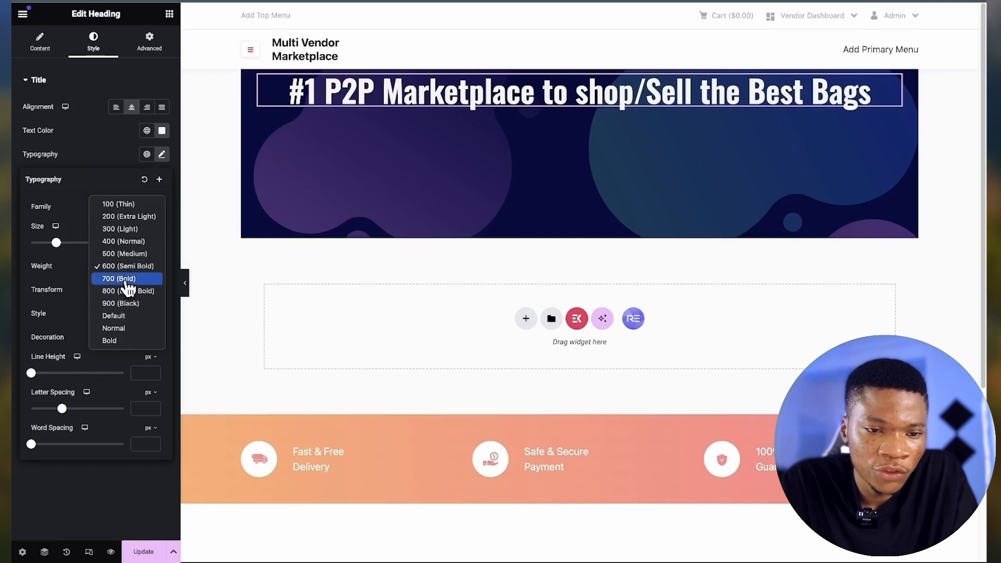
click(124, 279)
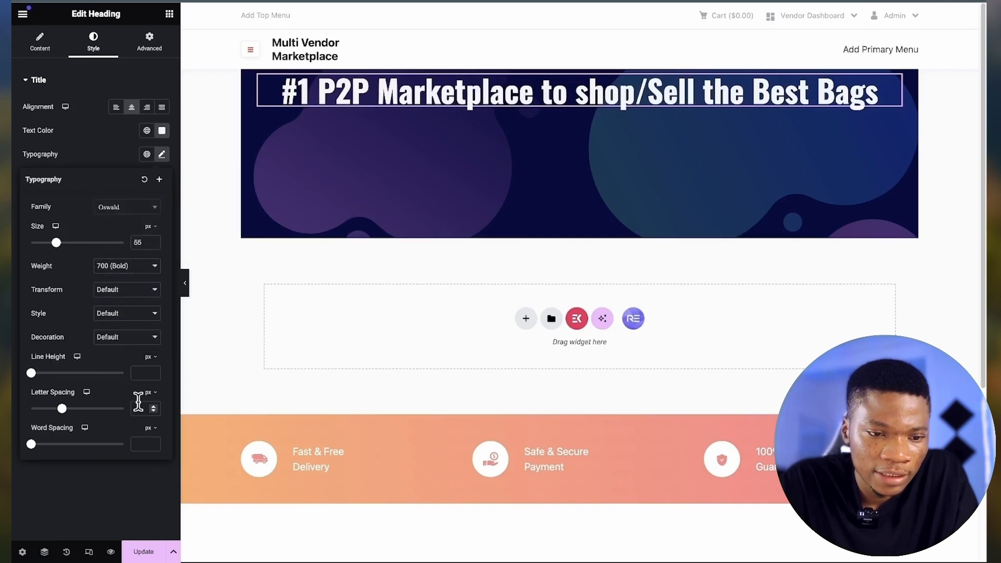
click(107, 159)
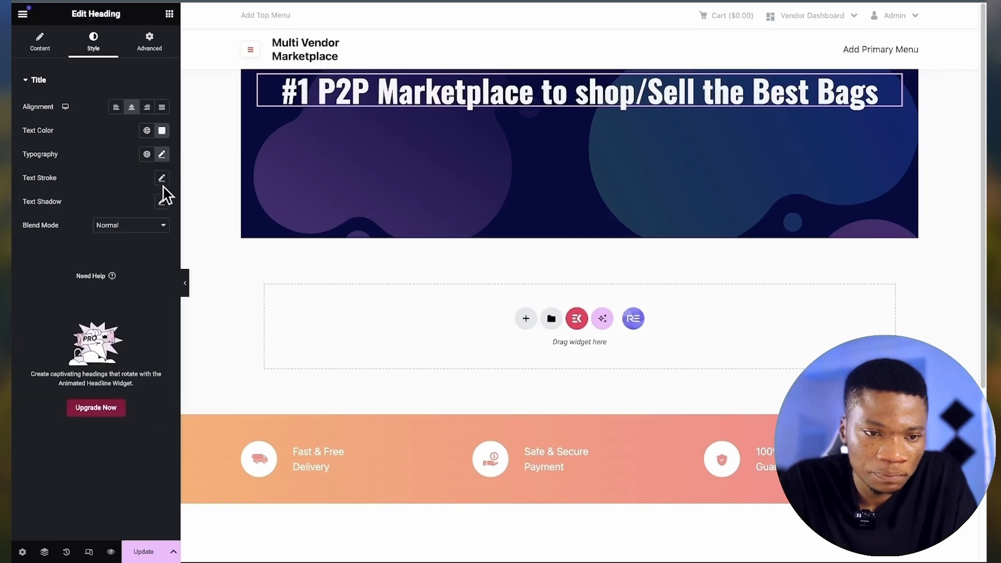
Step: Add a text shadow to the heading and reduce its blur slightly
click(162, 201)
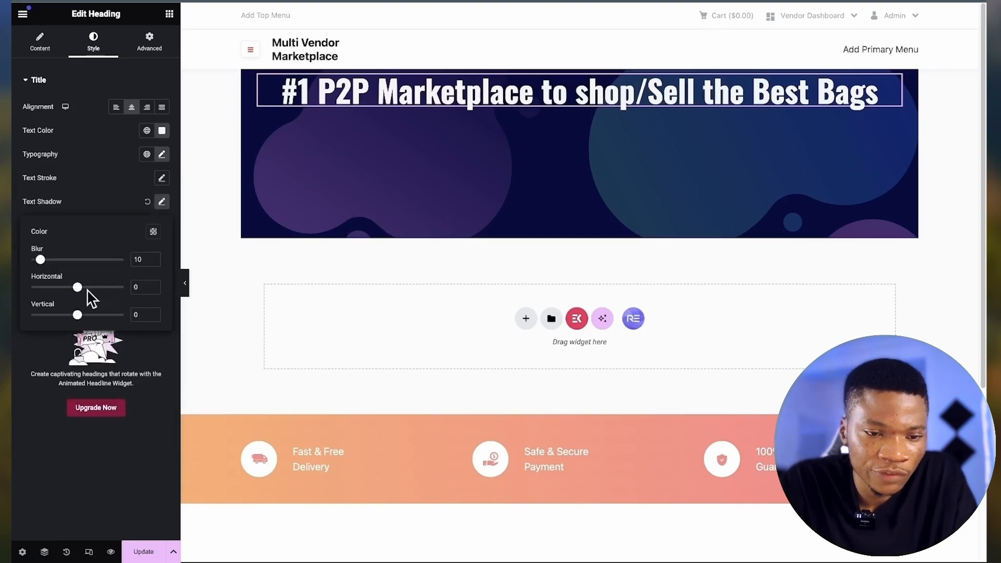
drag(40, 261, 35, 260)
click(110, 171)
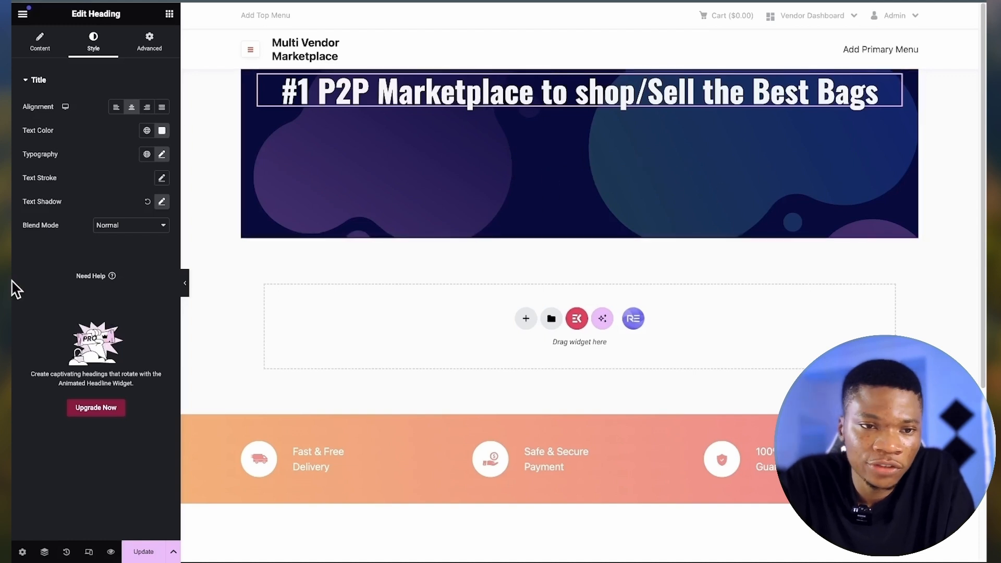
Step: Centre the hero container's items both vertically and horizontally, and update the page
click(582, 63)
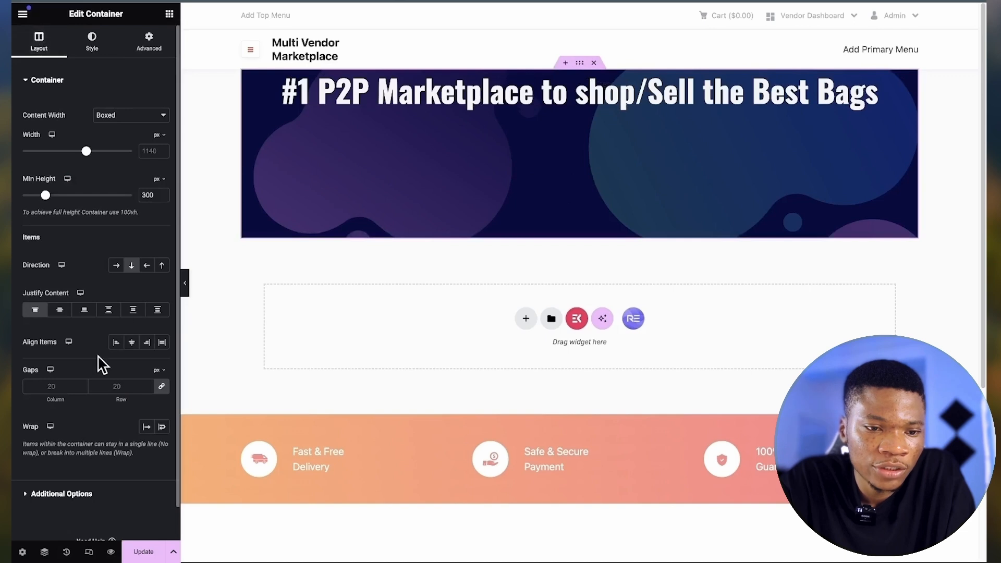
scroll(100, 355, down, 1)
click(60, 288)
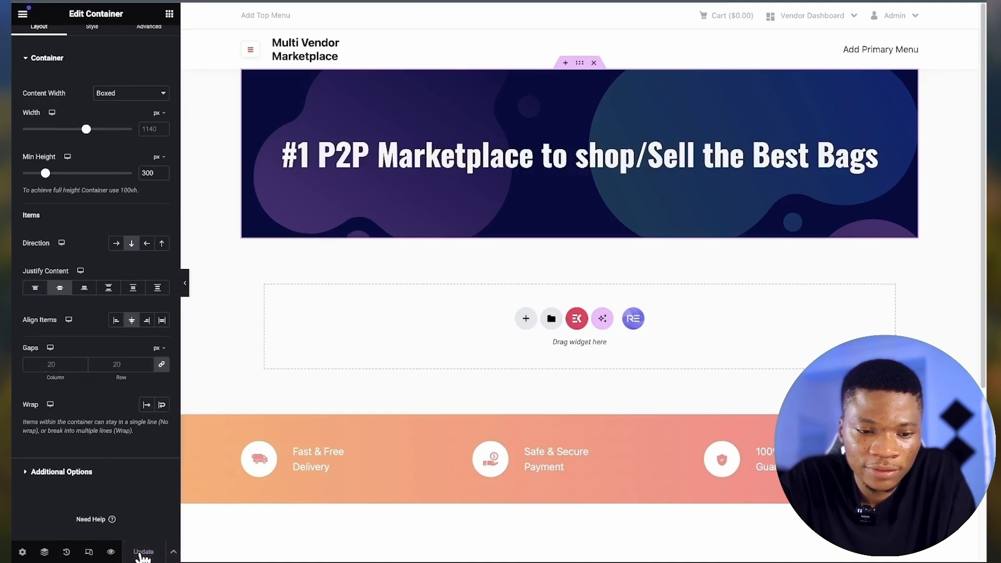
Step: Add a single-column container below the hero section and place a Search (AJAX) widget in it
click(527, 319)
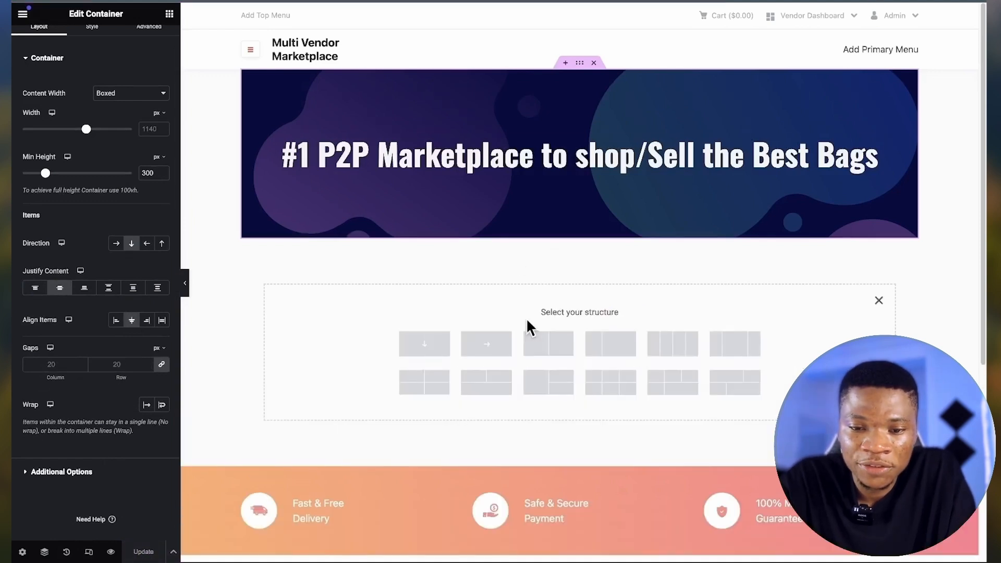
click(425, 344)
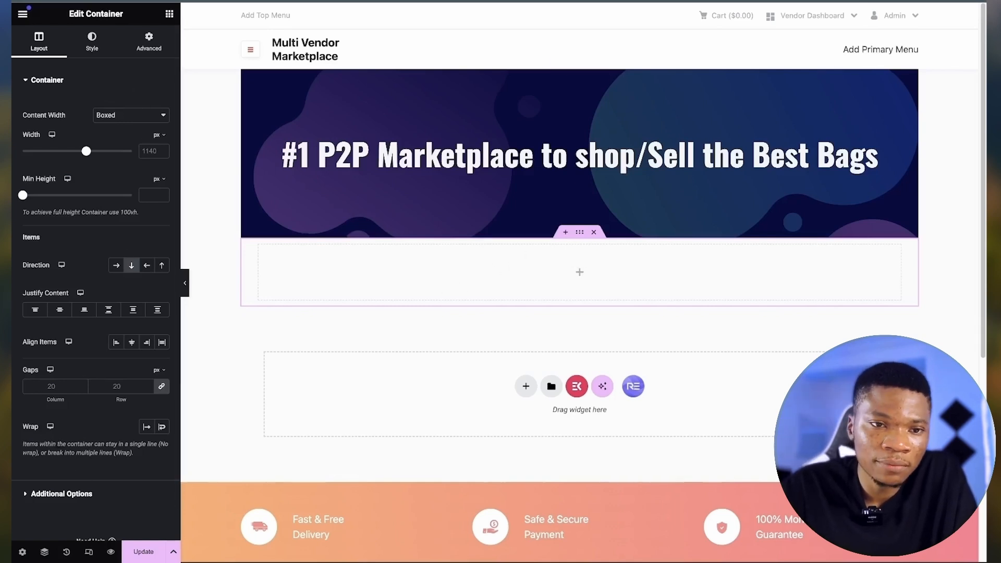
click(169, 14)
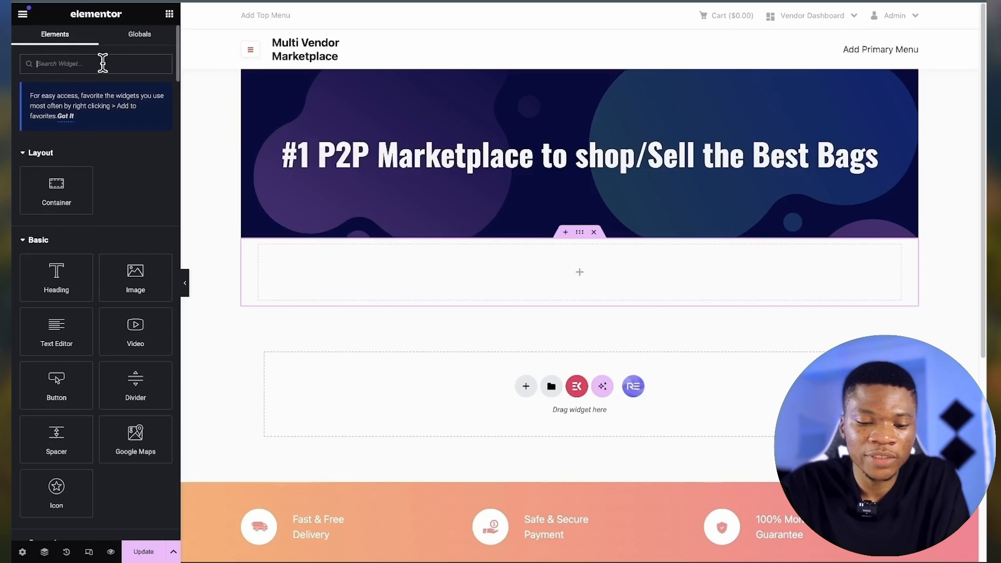
text(search)
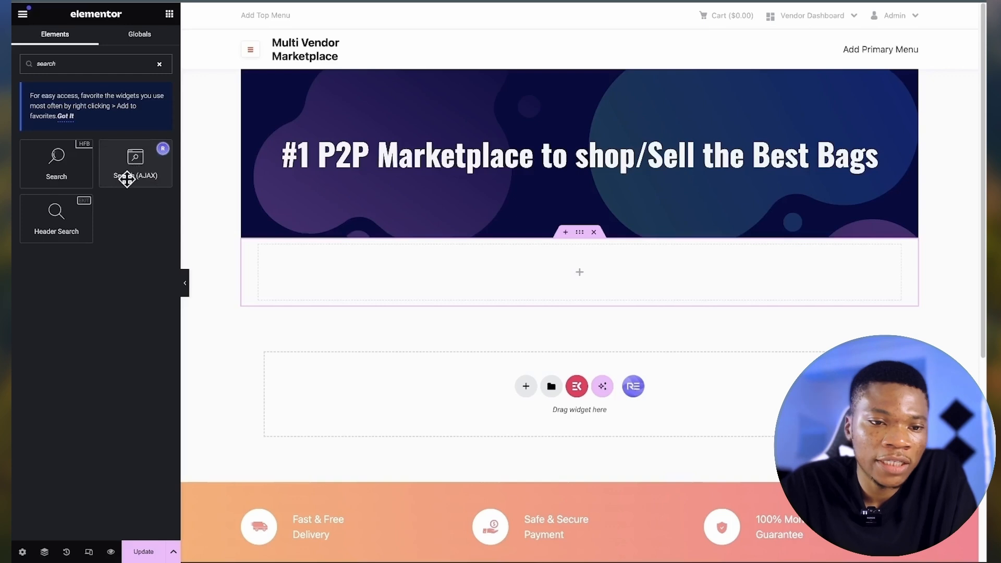
drag(134, 174, 340, 257)
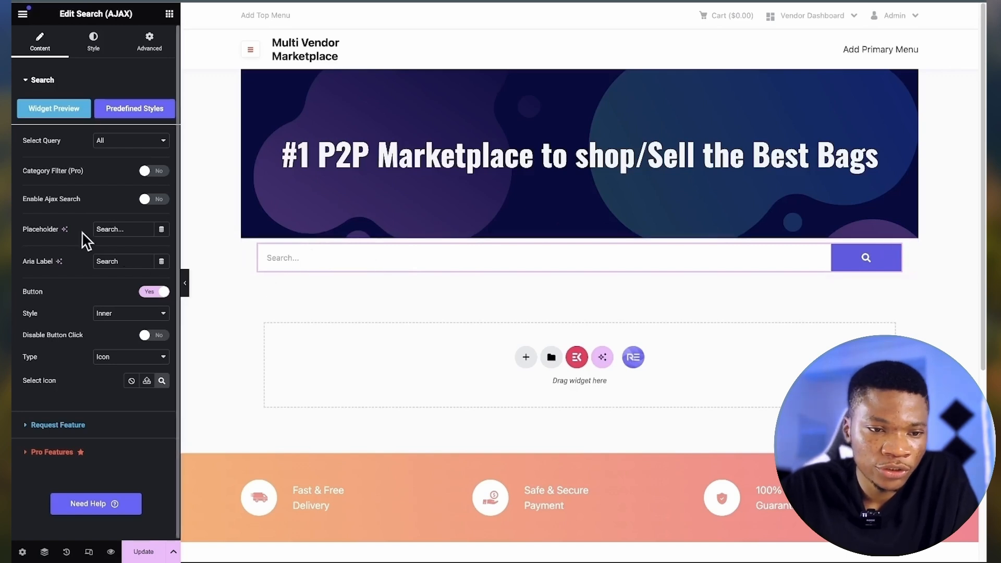
Step: Enable Ajax search on the search widget, with Ajax thumbnails and the view results button shown
click(154, 200)
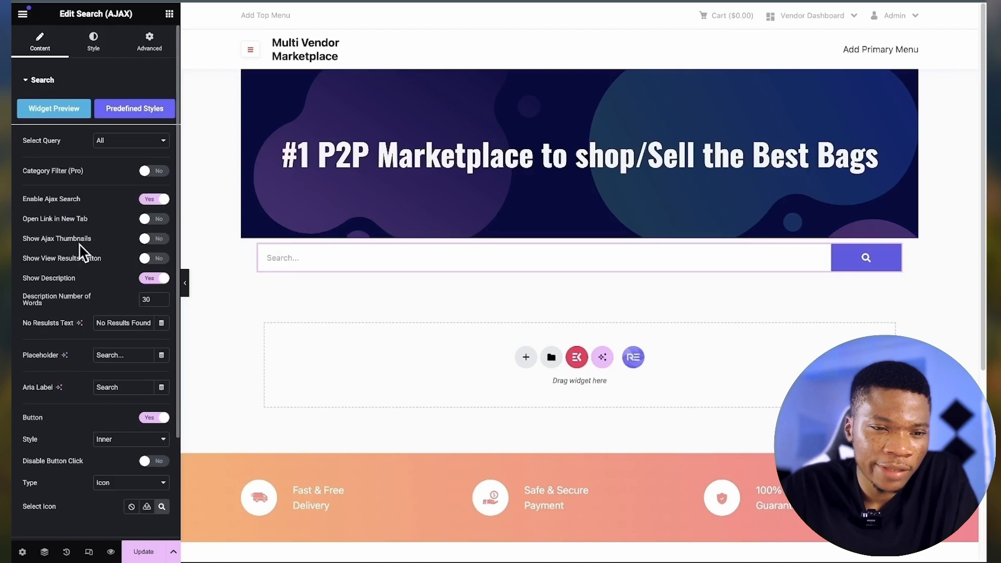
click(161, 240)
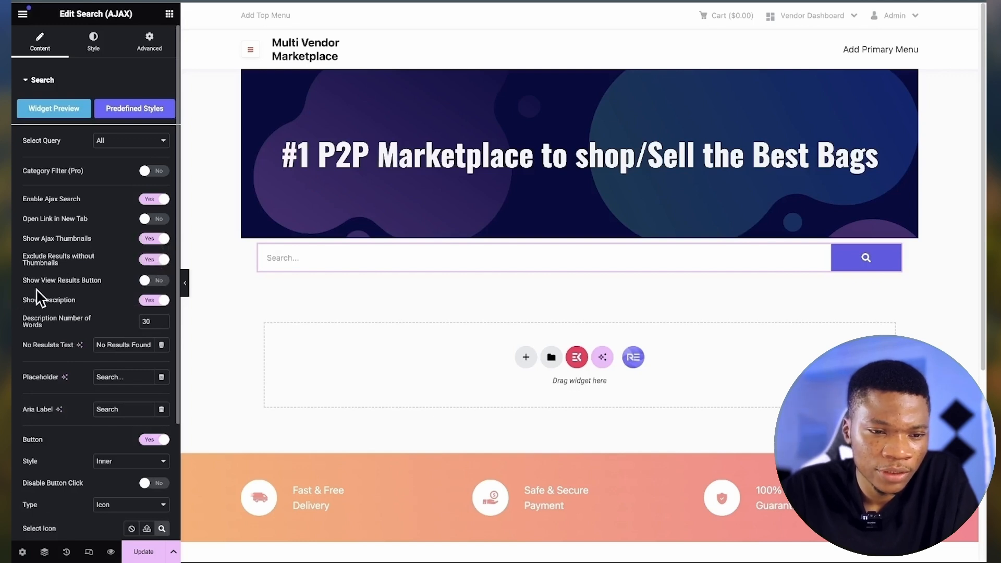
click(159, 283)
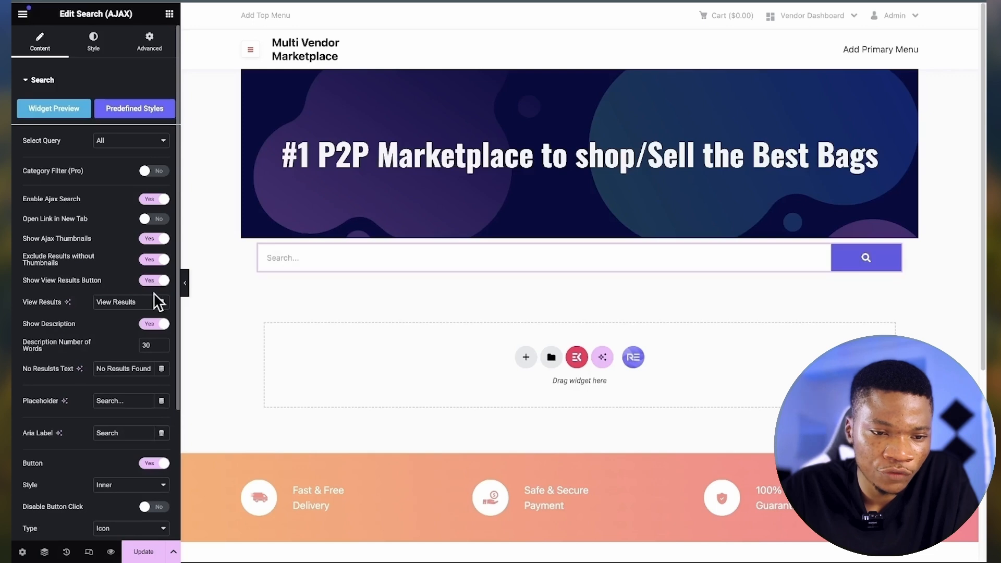
Step: Change the search widget's placeholder to "Search Products..."
scroll(121, 329, down, 3)
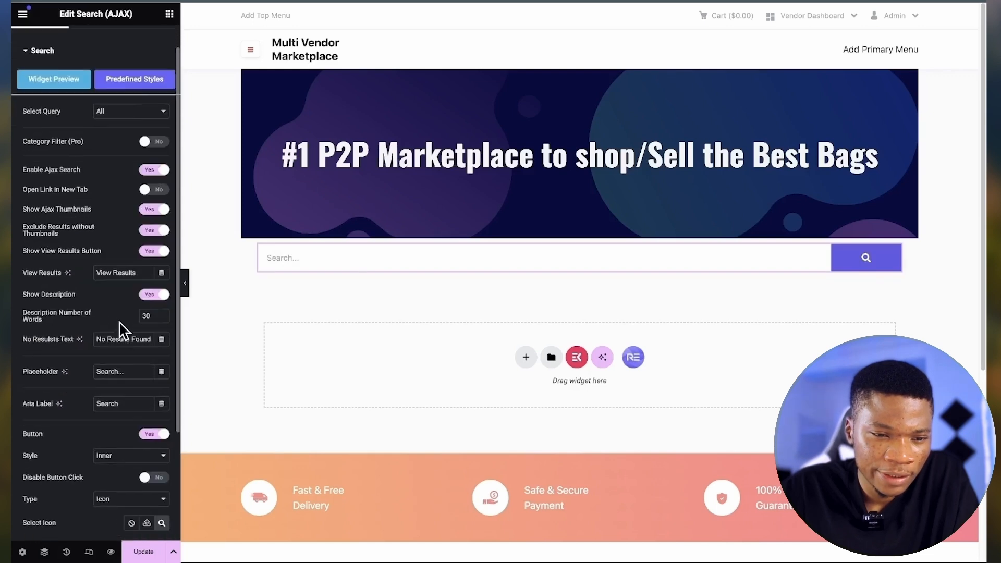
scroll(121, 330, down, 2)
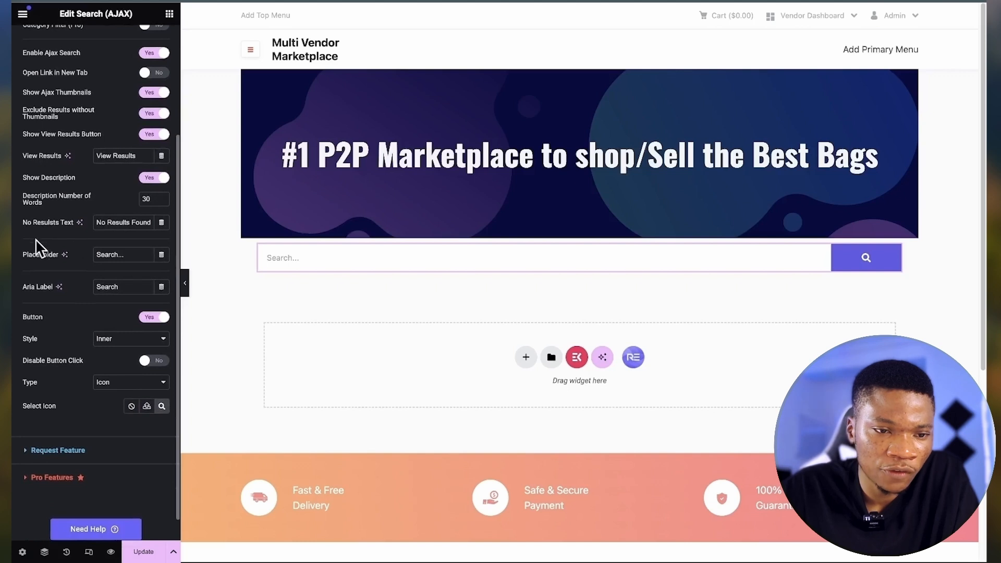
scroll(98, 319, down, 1)
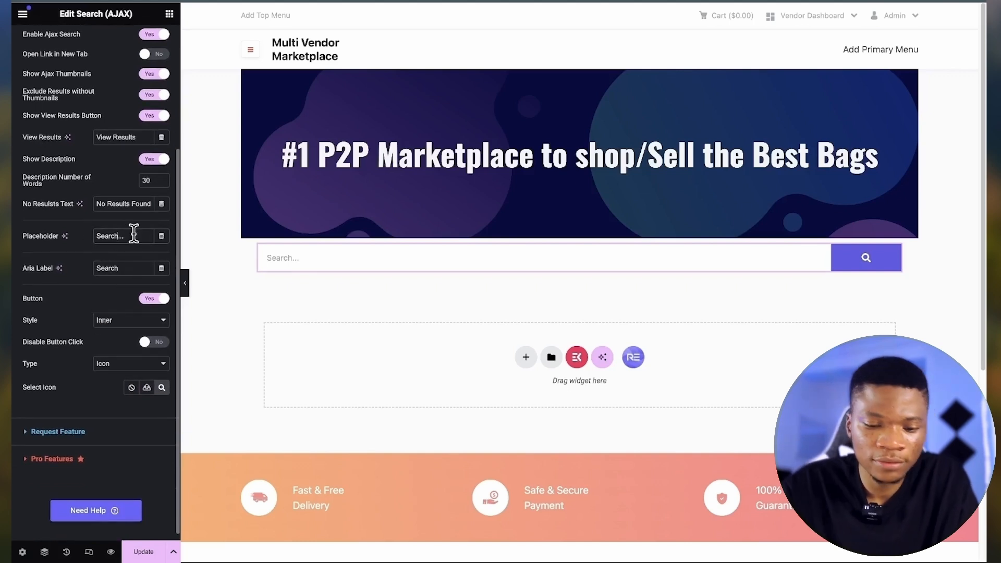
text(Produc)
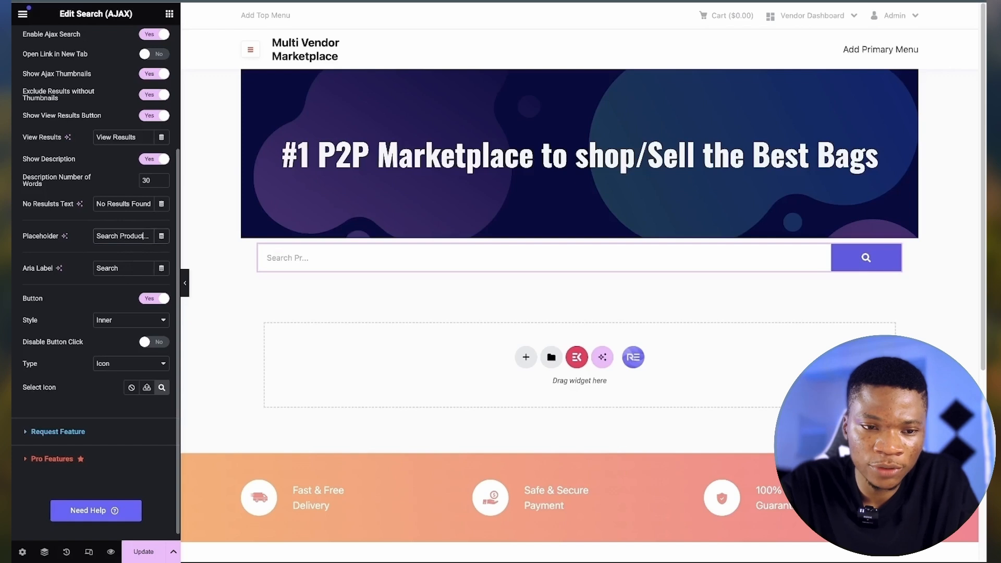
text(ts)
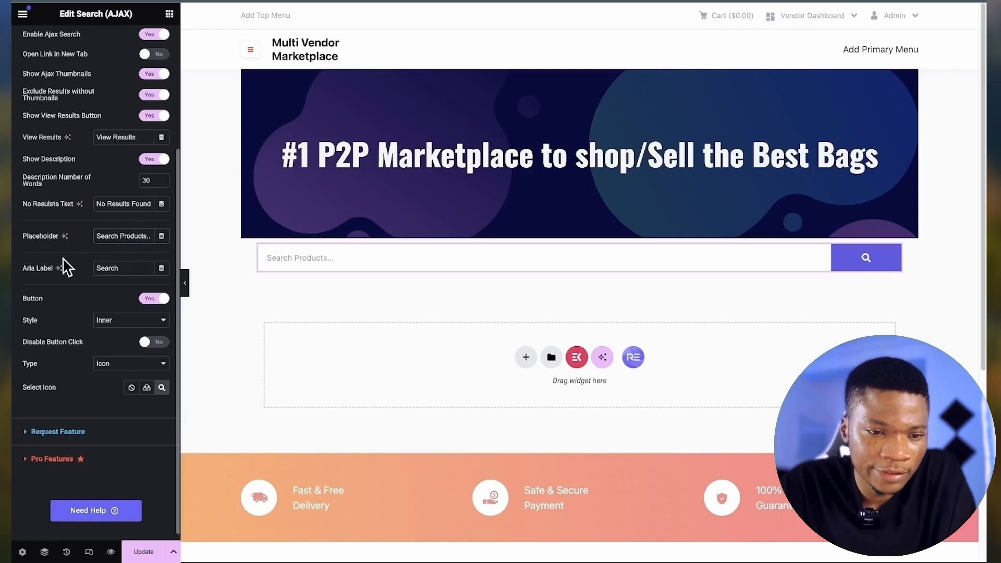
Step: Review the search widget's remaining content options and its Input, Button and Ajax style settings
scroll(78, 307, down, 1)
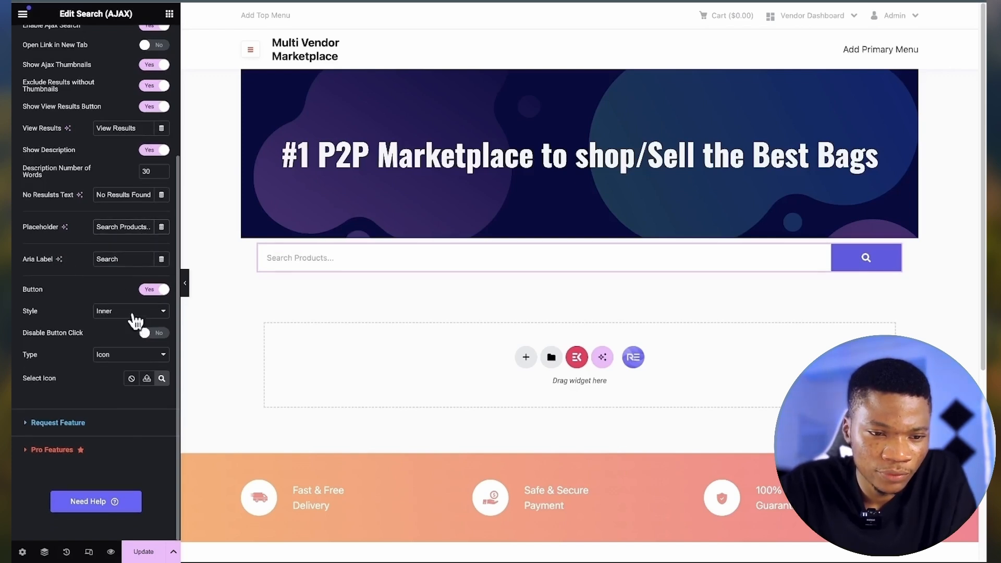
scroll(96, 253, up, 6)
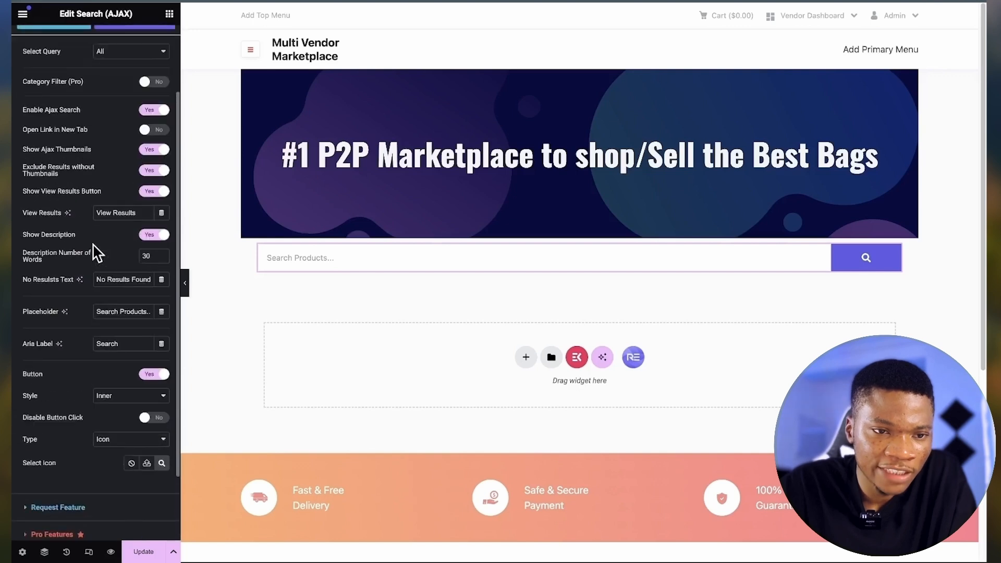
click(92, 44)
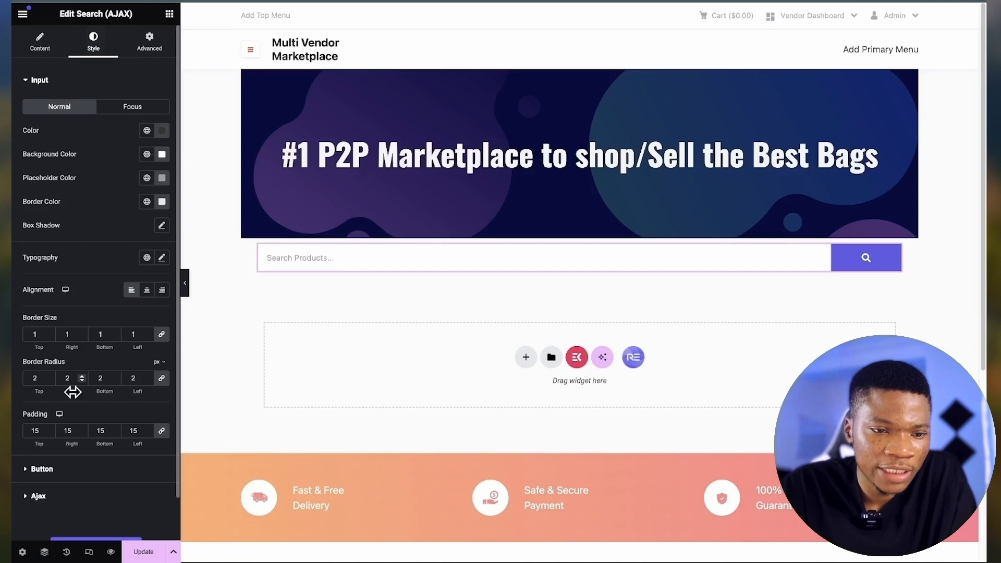
scroll(73, 392, down, 2)
click(60, 436)
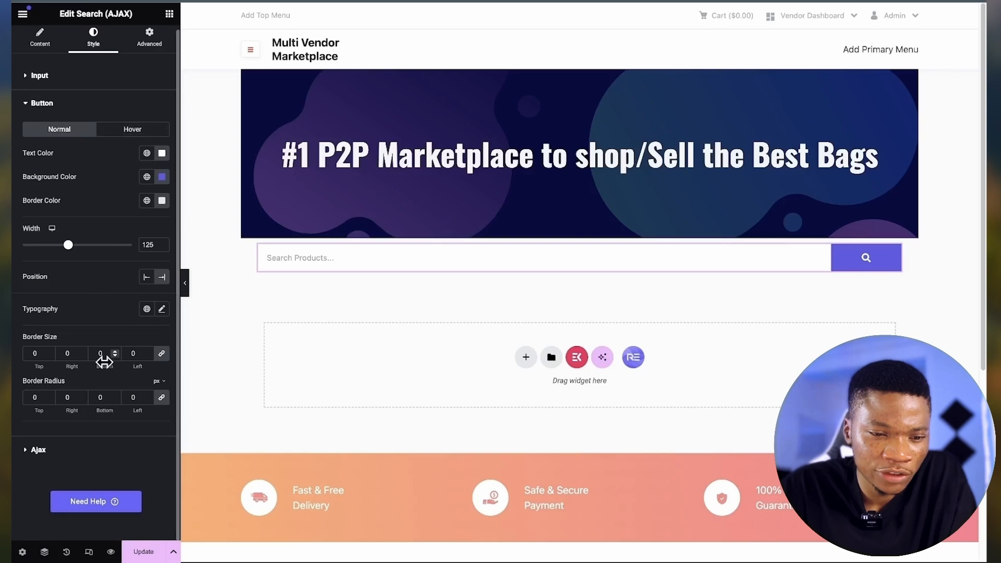
click(38, 450)
scroll(78, 436, down, 5)
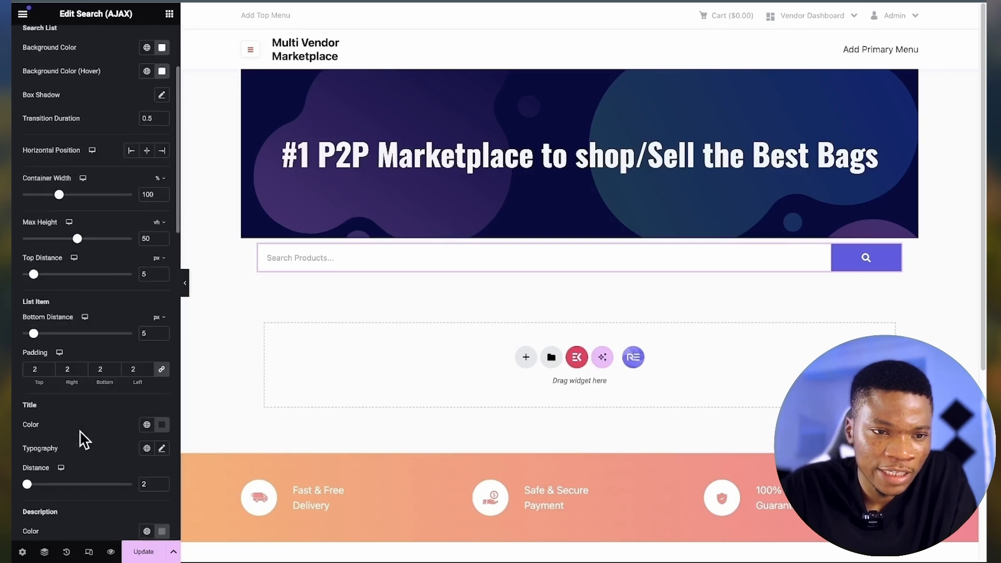
scroll(94, 386, down, 3)
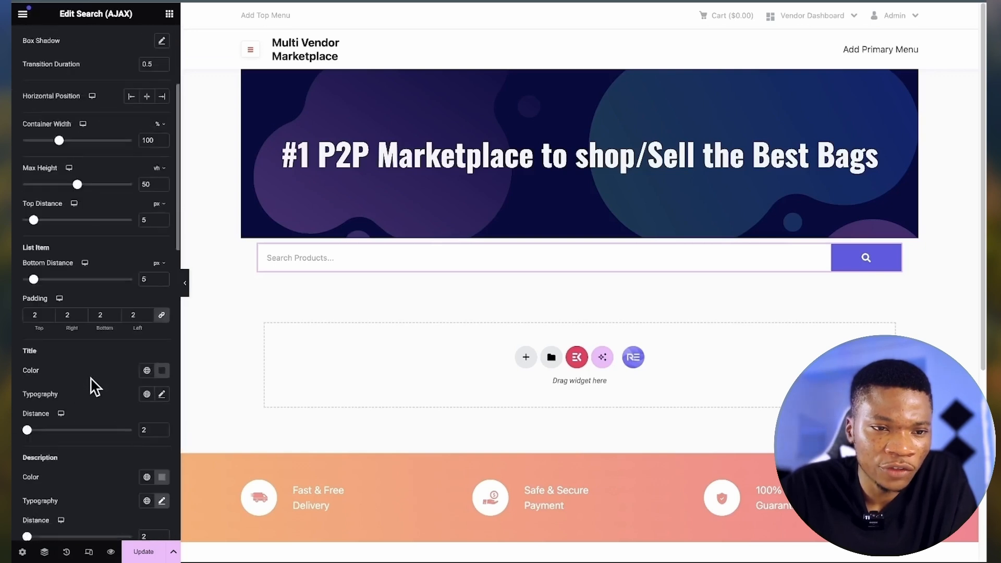
scroll(94, 386, up, 5)
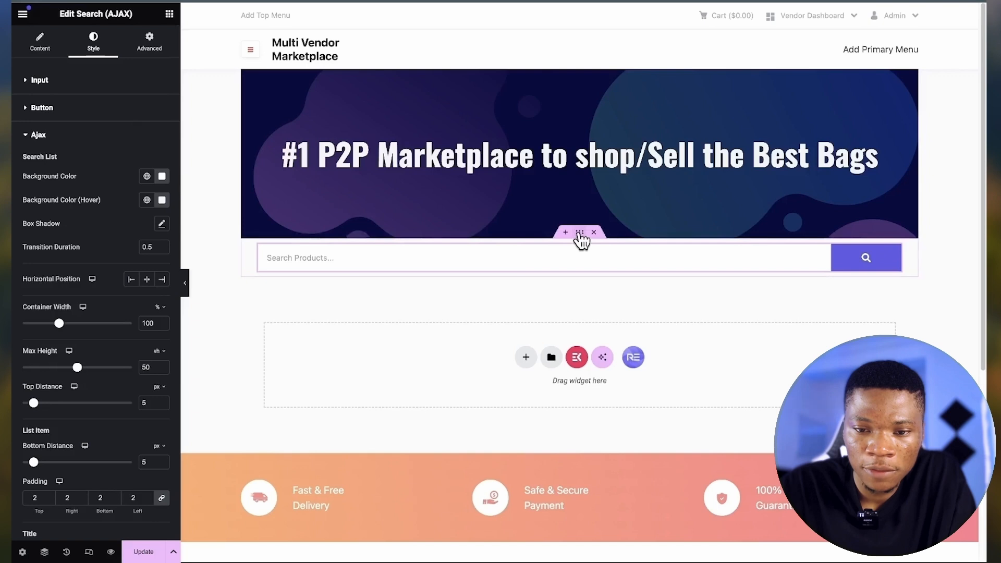
Step: Set the search container's minimum height to 150 px and centre its content vertically
click(580, 233)
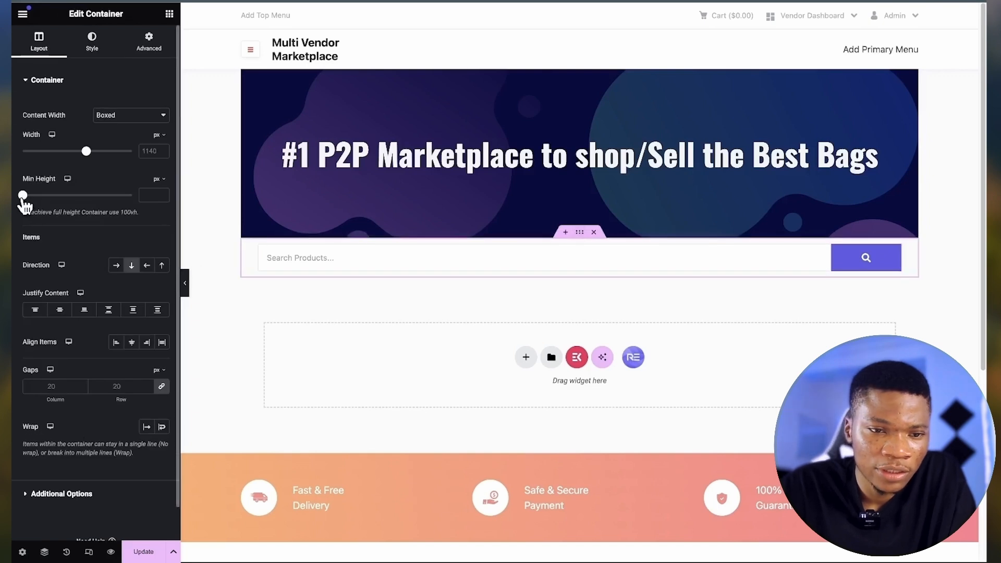
drag(25, 197, 32, 197)
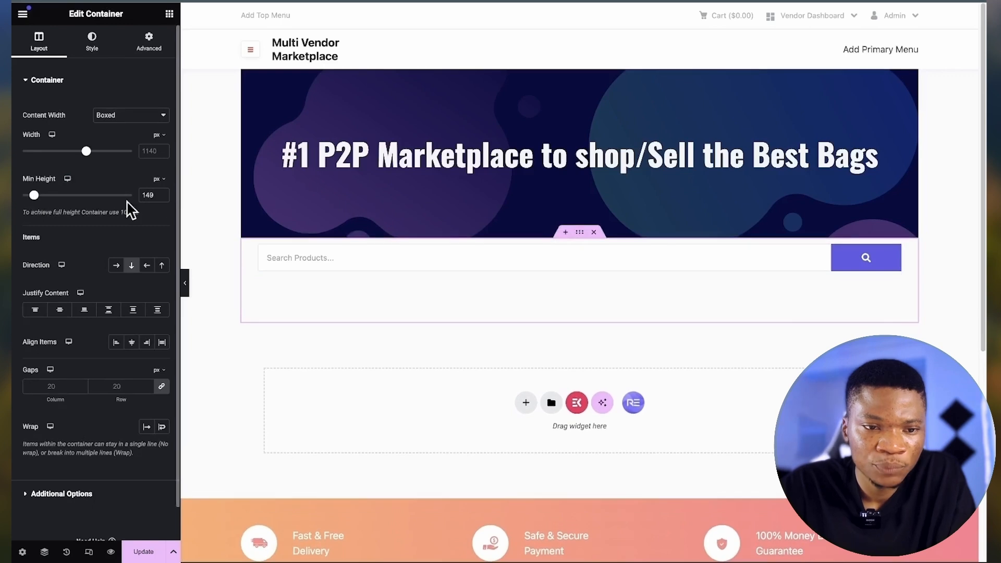
double_click(149, 196)
text(150)
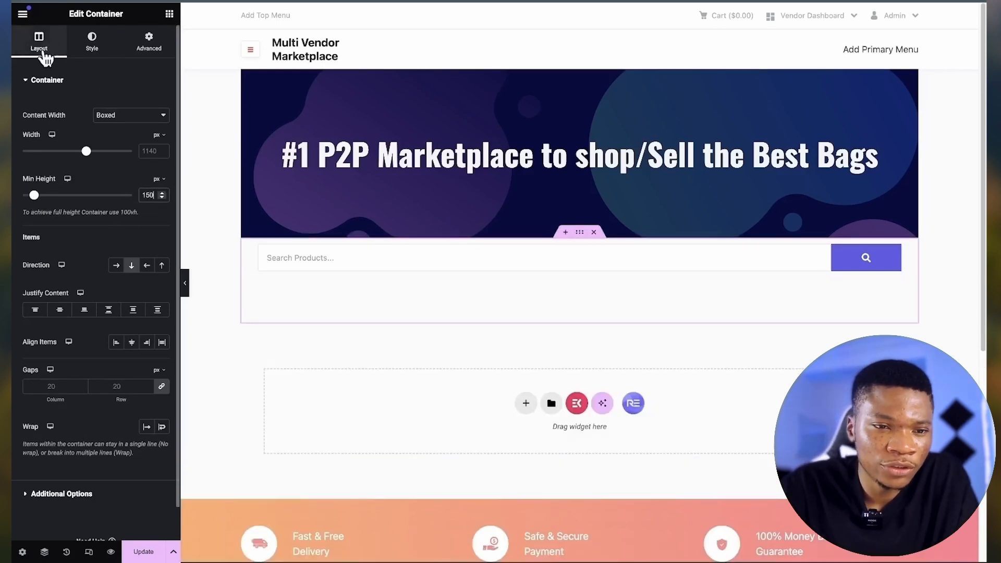
click(68, 310)
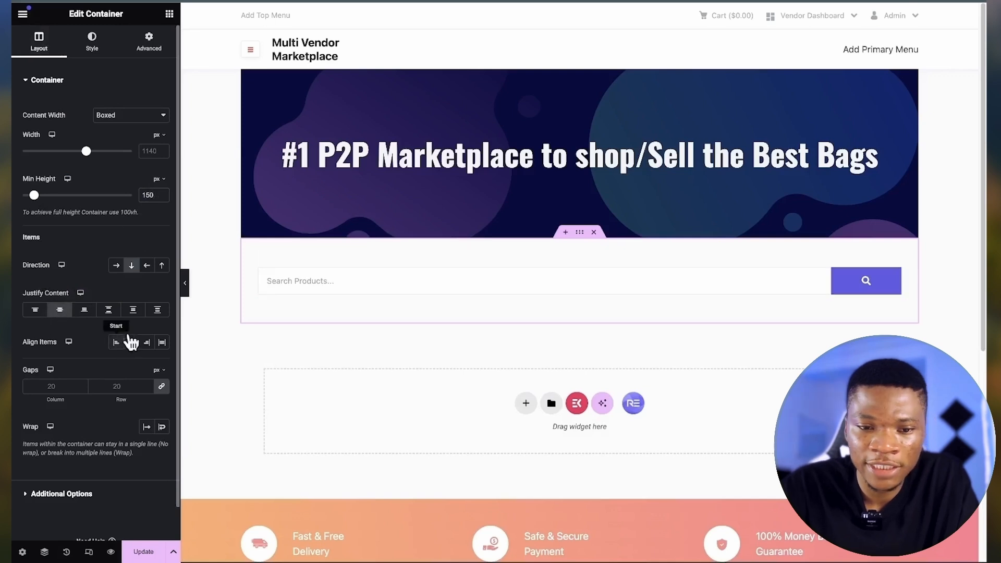
Step: Add a single-column container below the search section and place the Woo Grid/Slider/Carousel widget in it
scroll(539, 305, down, 2)
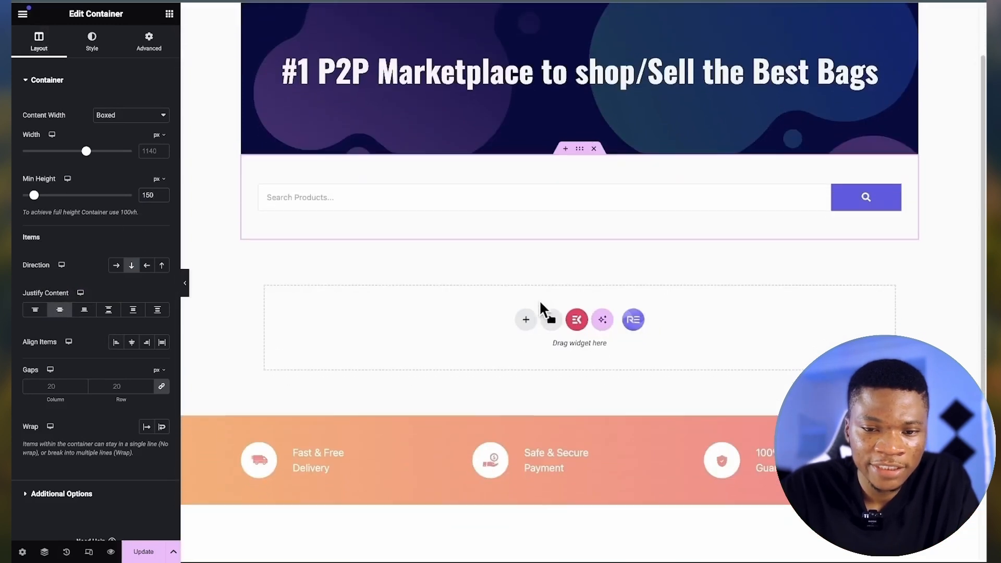
click(527, 320)
click(423, 347)
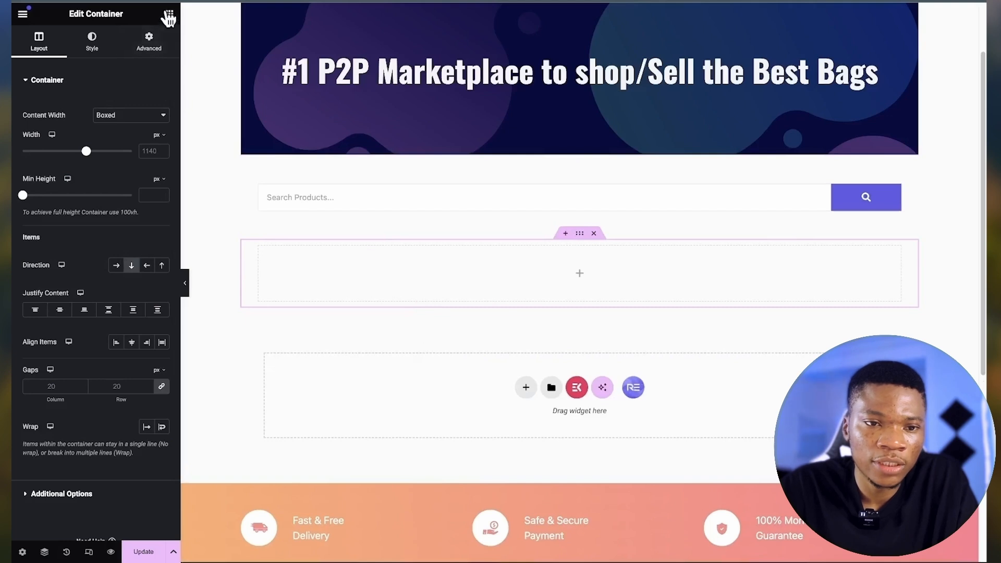
click(169, 14)
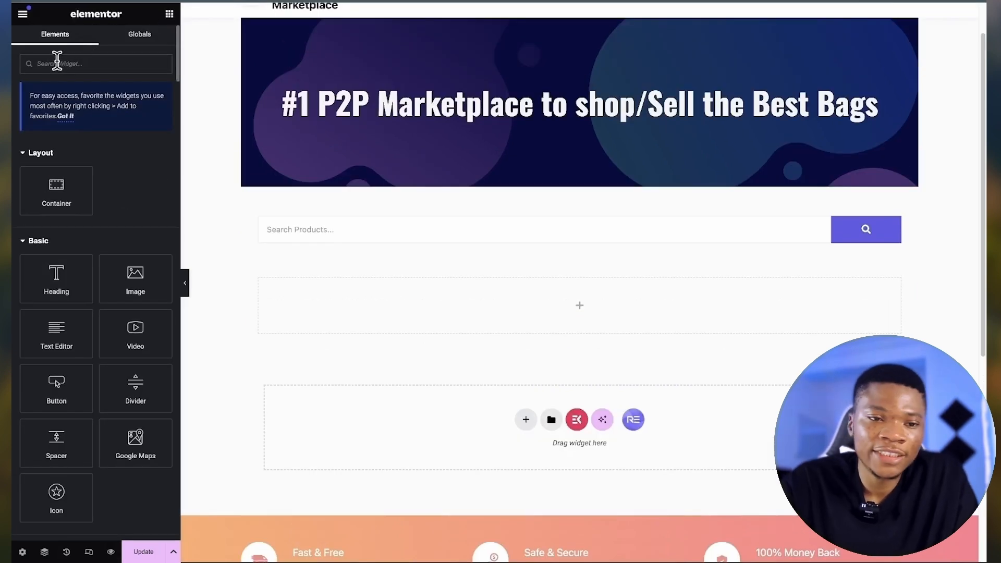
text(woo)
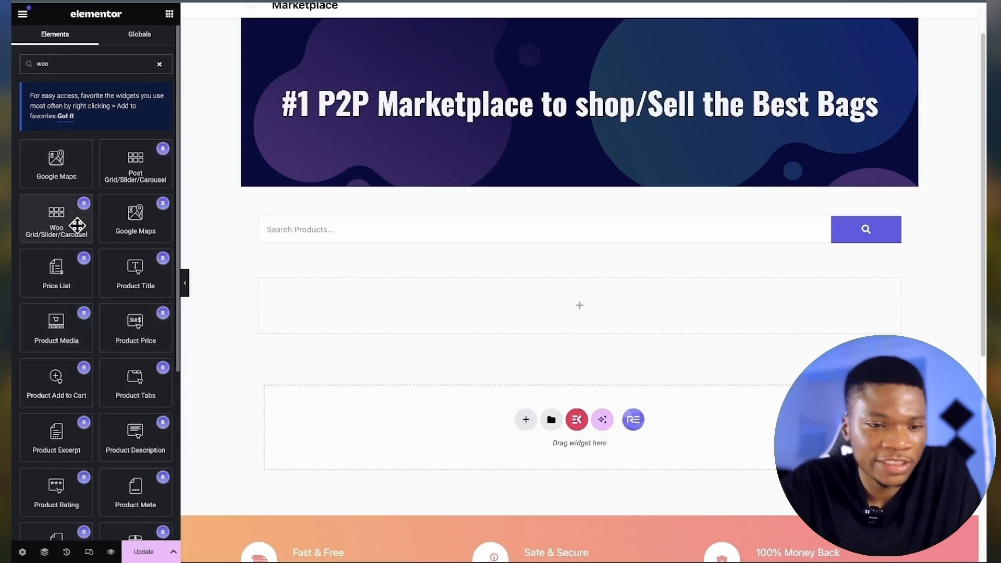
drag(57, 217, 504, 293)
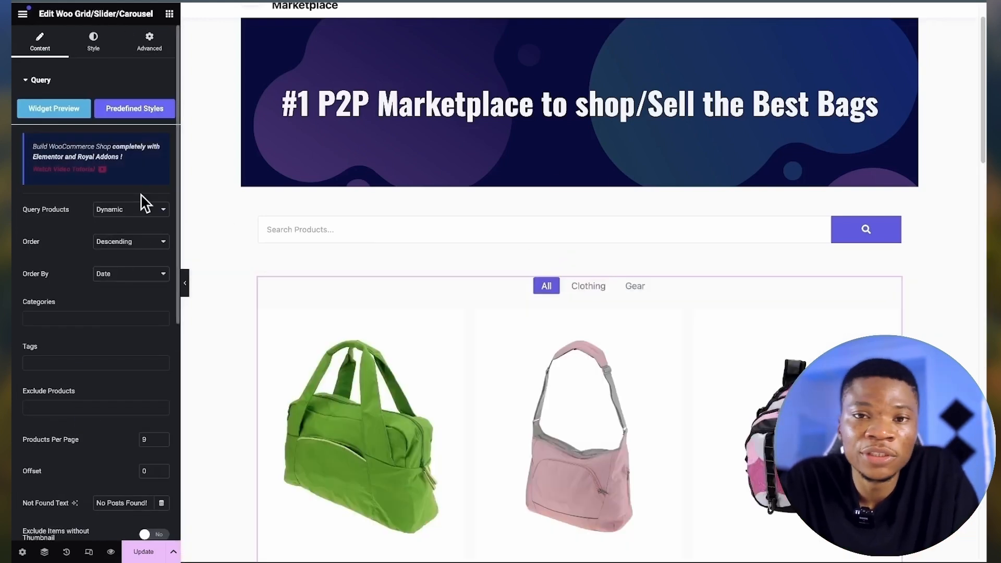
Step: Look through the product grid in the preview and test its Clothing and Gear category filters
scroll(514, 393, down, 3)
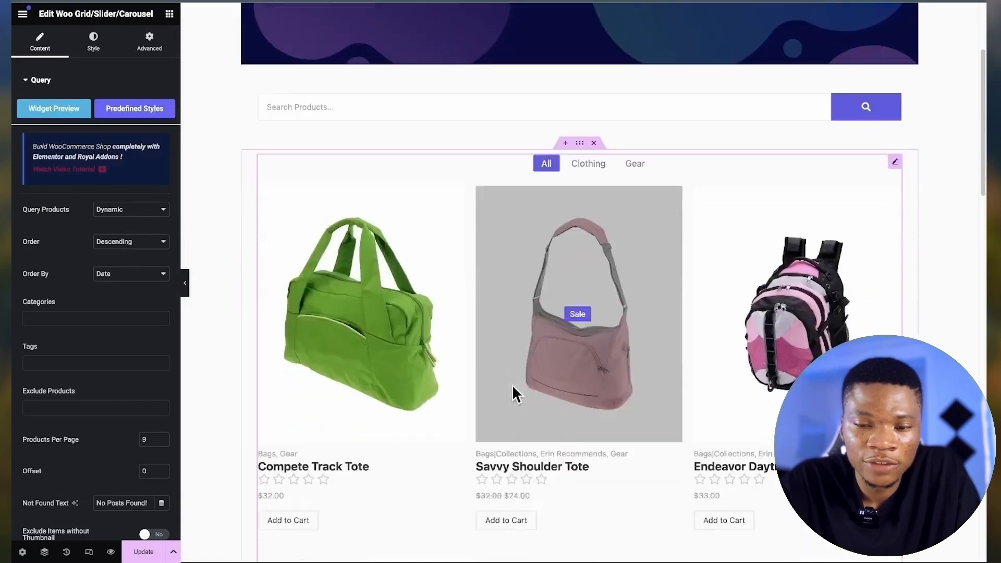
scroll(513, 387, down, 12)
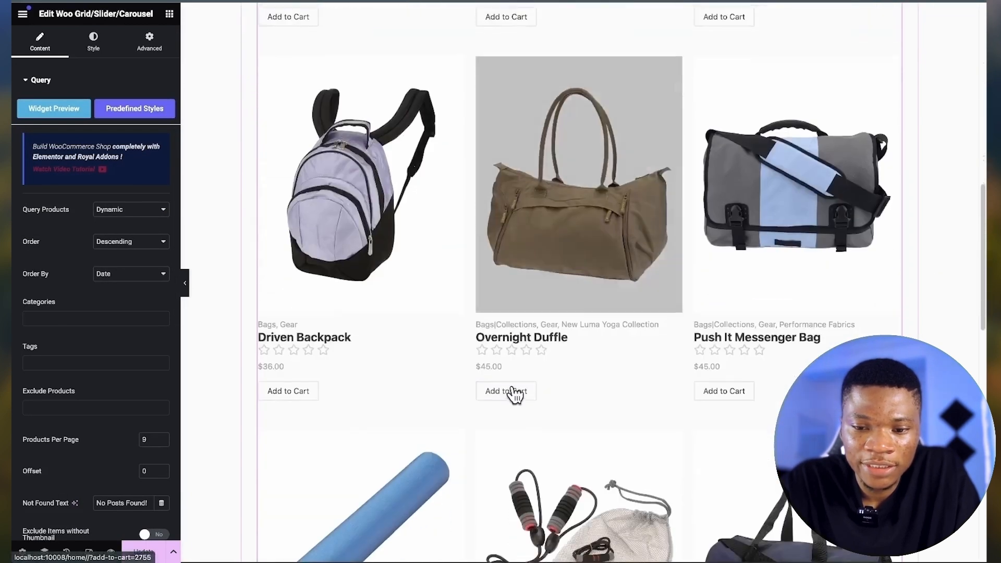
scroll(513, 386, up, 8)
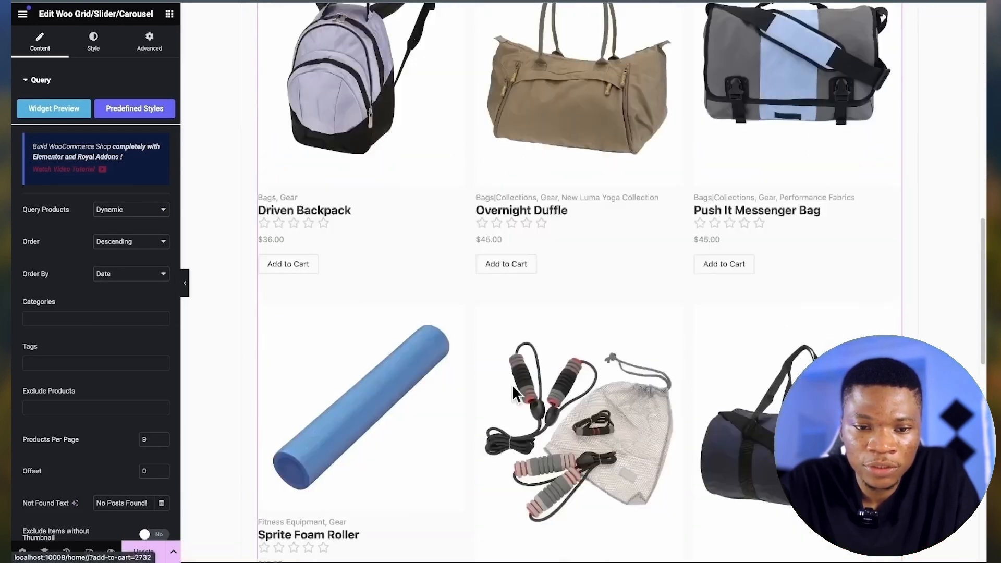
scroll(512, 384, up, 10)
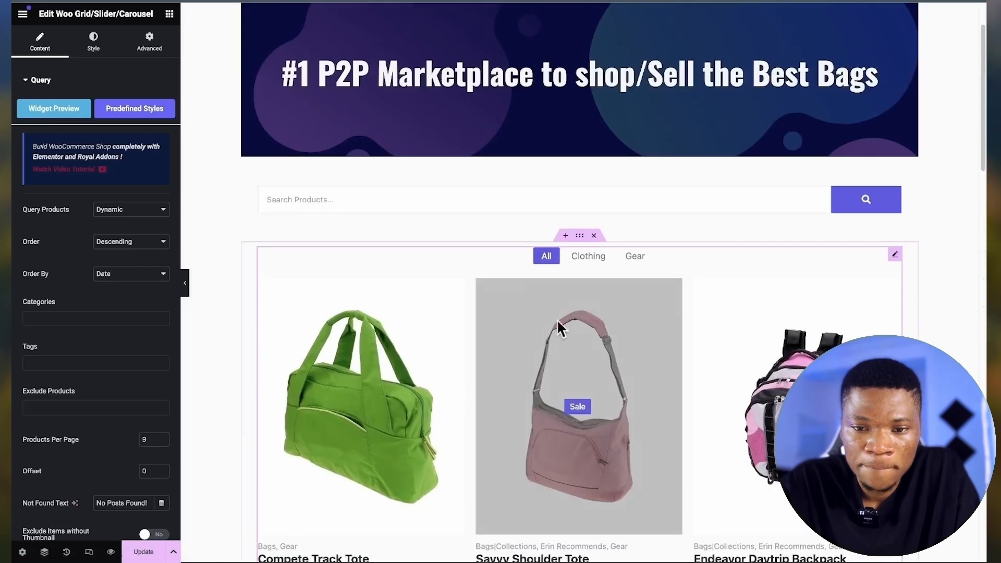
click(590, 256)
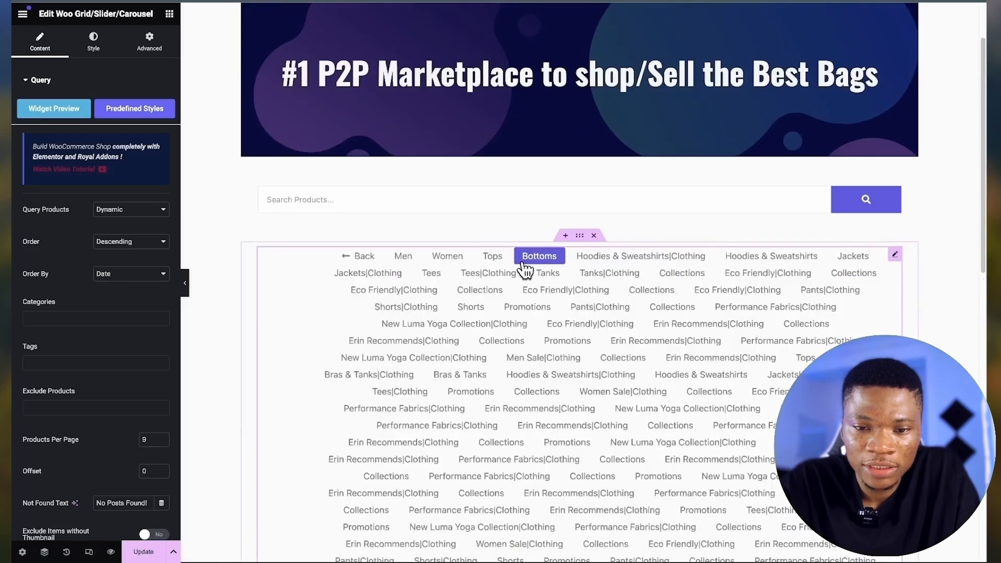
click(349, 256)
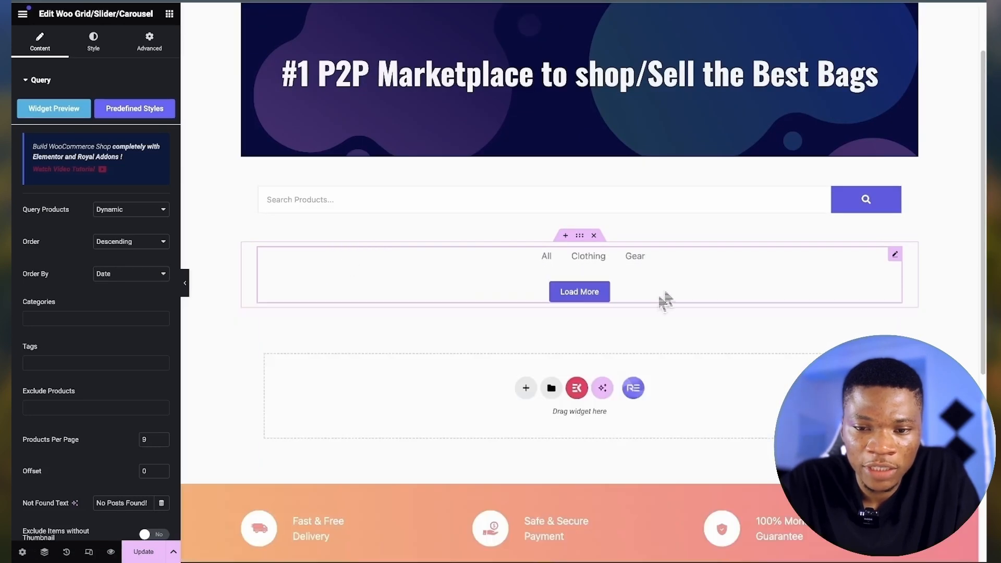
click(634, 258)
click(345, 256)
scroll(480, 358, down, 3)
scroll(480, 358, down, 10)
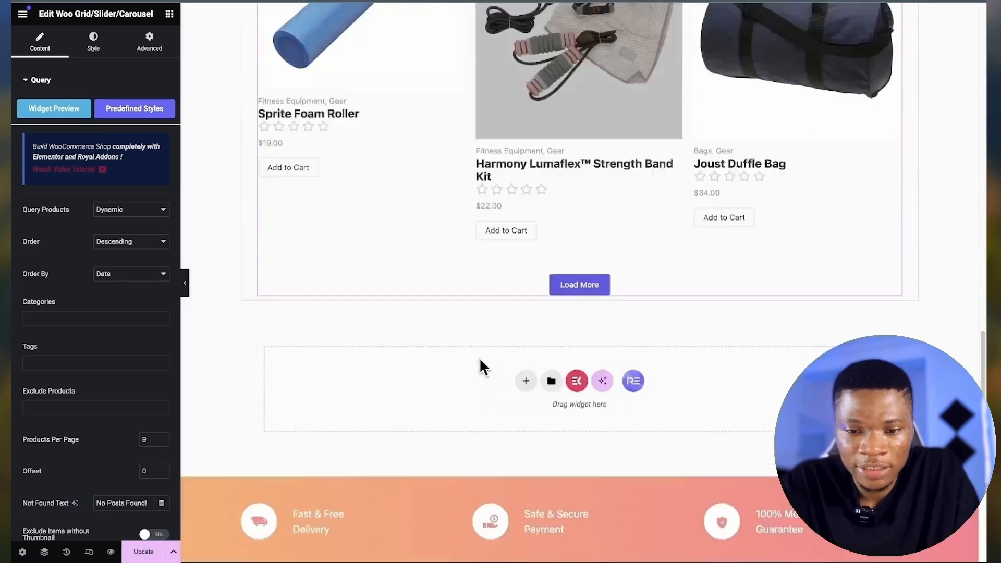
scroll(69, 469, down, 3)
Step: Review the product grid widget's Query options and its Style settings
scroll(599, 140, up, 10)
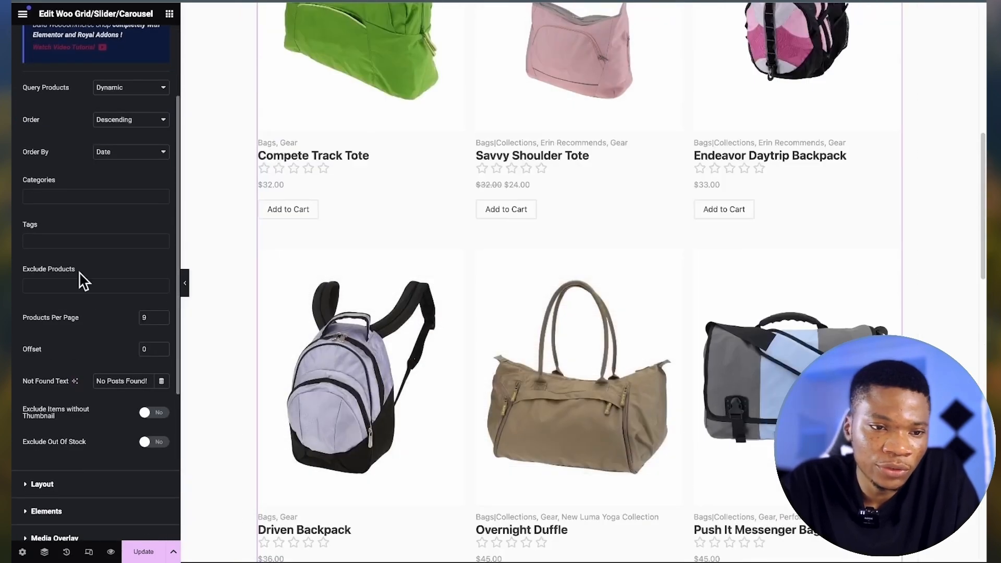
scroll(83, 282, up, 3)
click(93, 39)
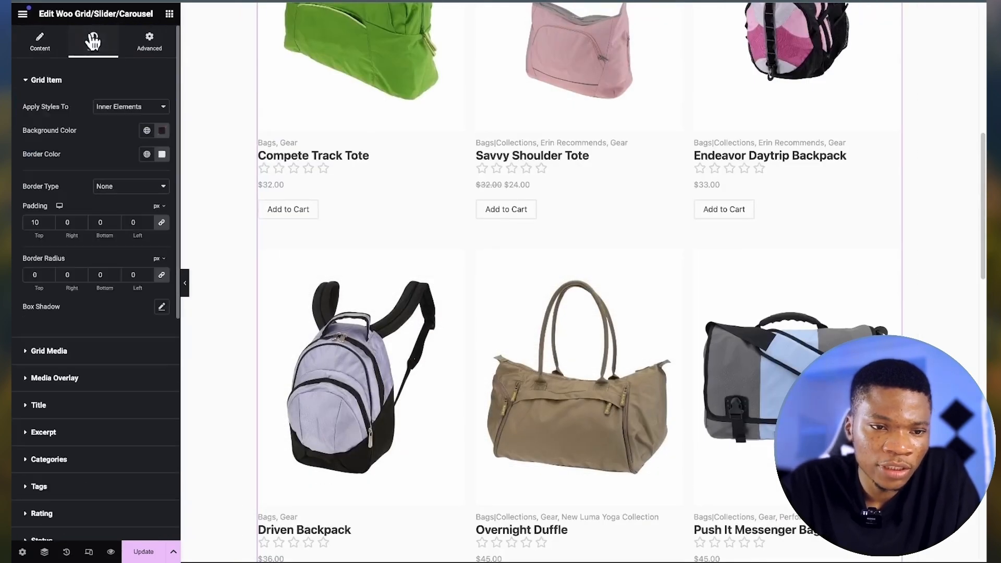
scroll(99, 392, down, 1)
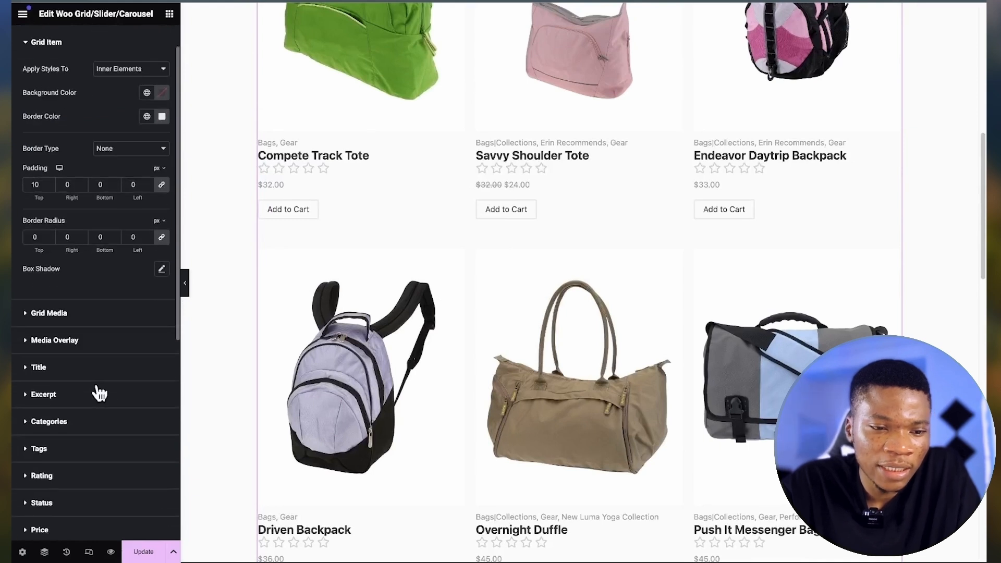
scroll(96, 393, up, 2)
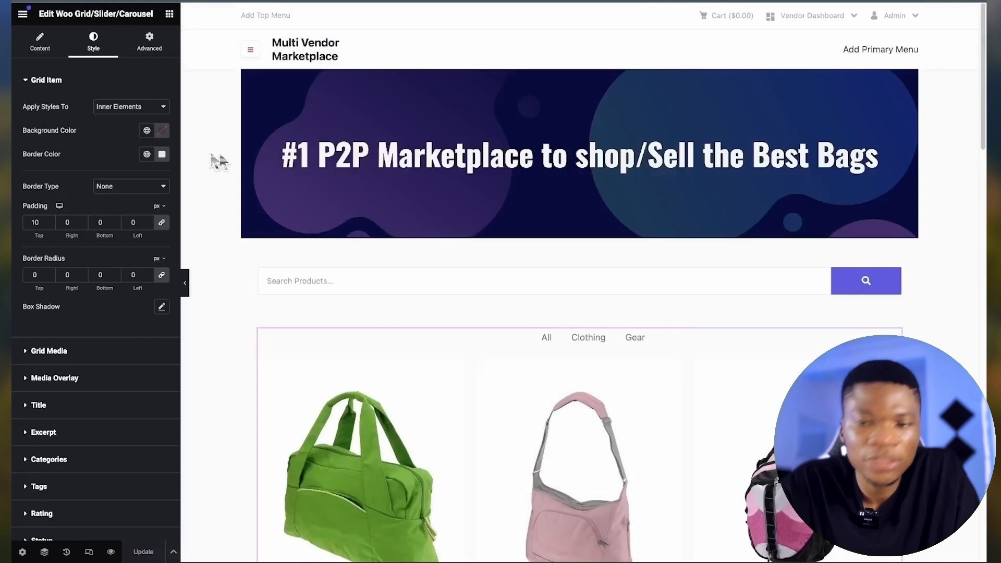
Step: View the live page, look over its product grid and search the products for "Shirt"
click(22, 14)
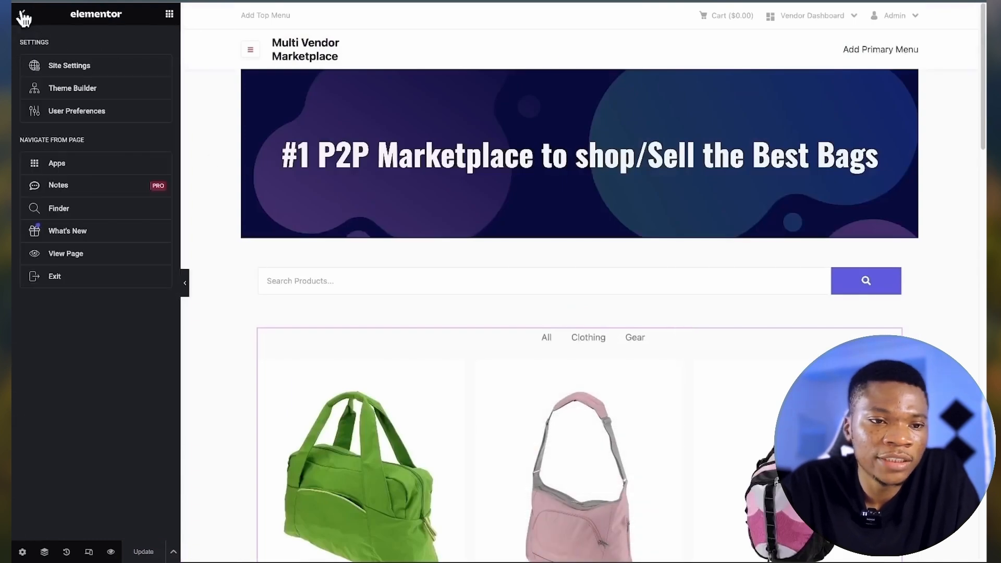
click(73, 257)
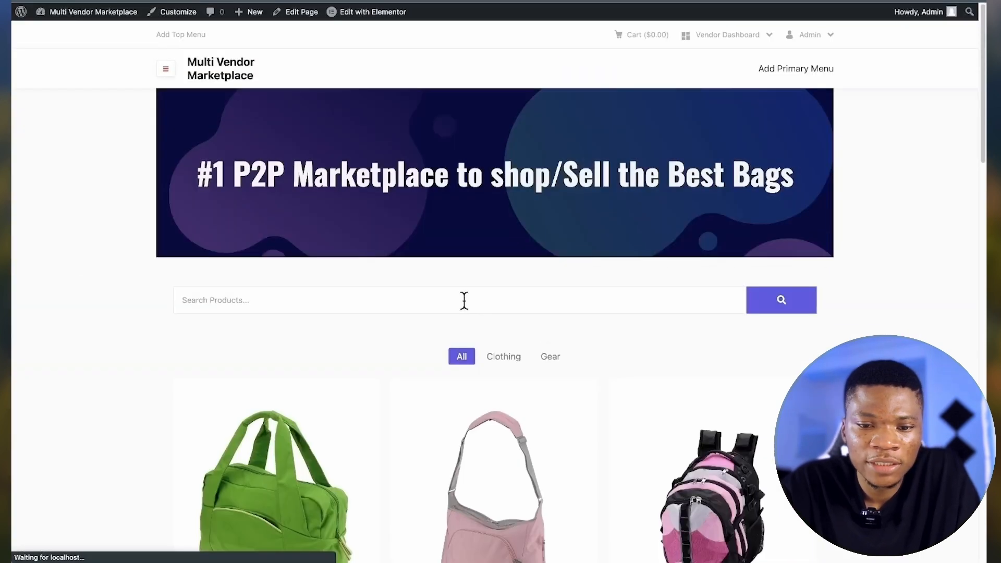
scroll(390, 368, down, 1)
scroll(389, 367, down, 5)
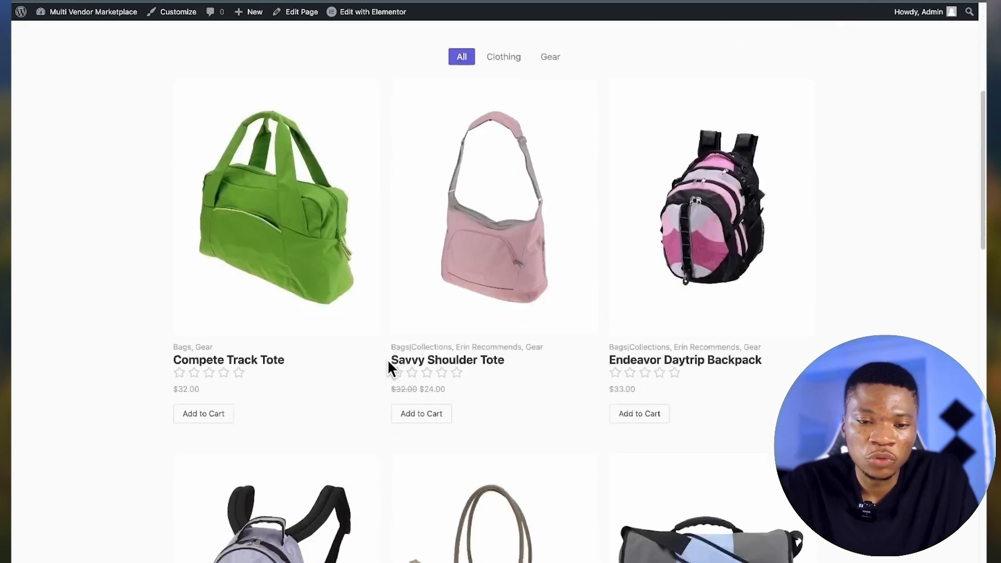
scroll(388, 367, up, 6)
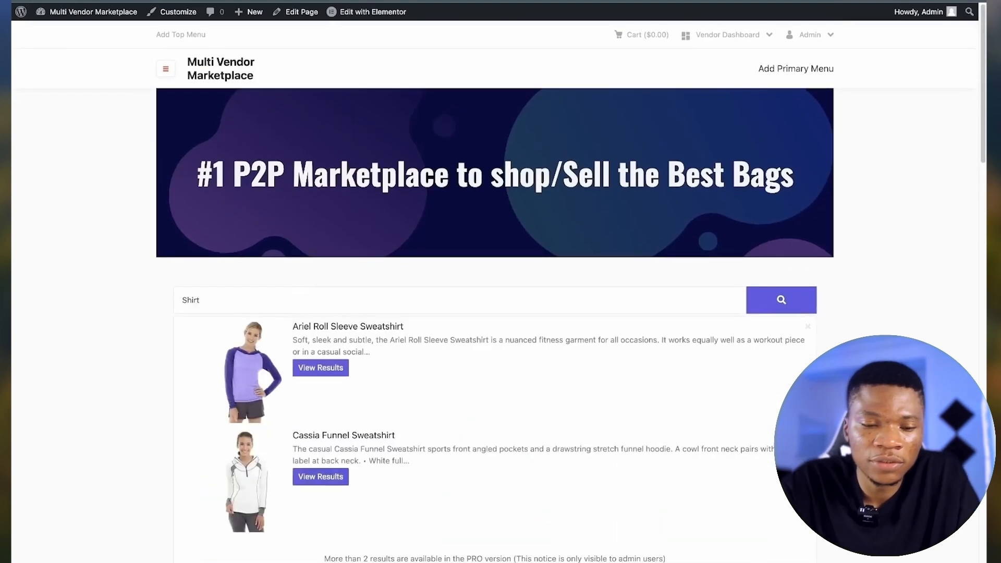
Step: Open the Ariel Roll Sleeve Sweatshirt from the search results and review its product page
scroll(410, 341, down, 3)
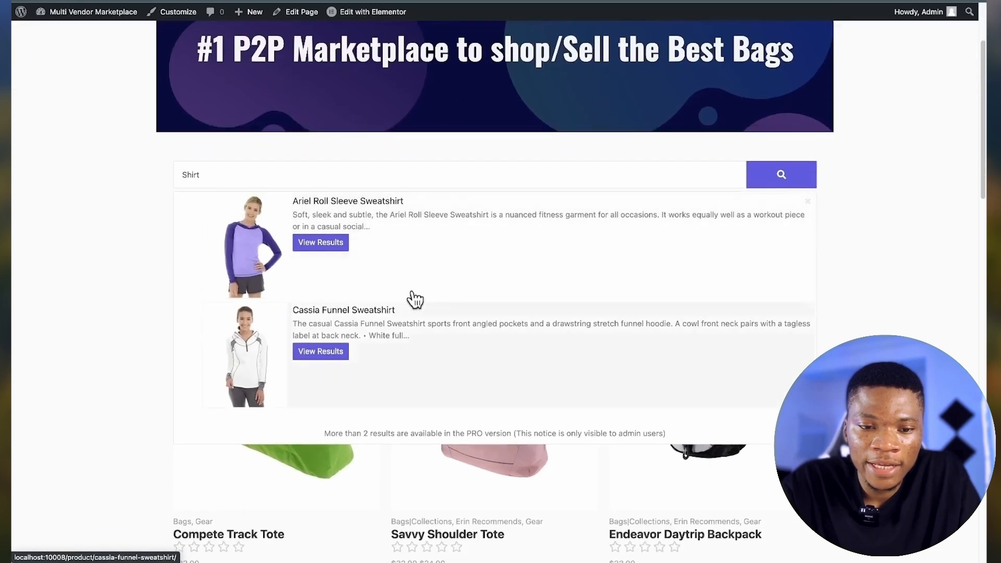
click(321, 242)
scroll(448, 303, down, 1)
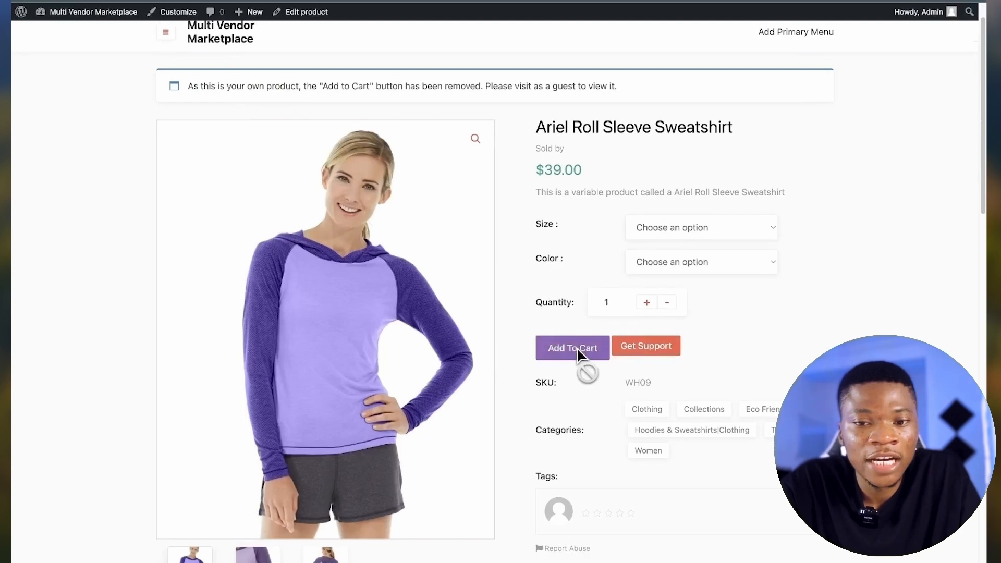
scroll(424, 331, up, 1)
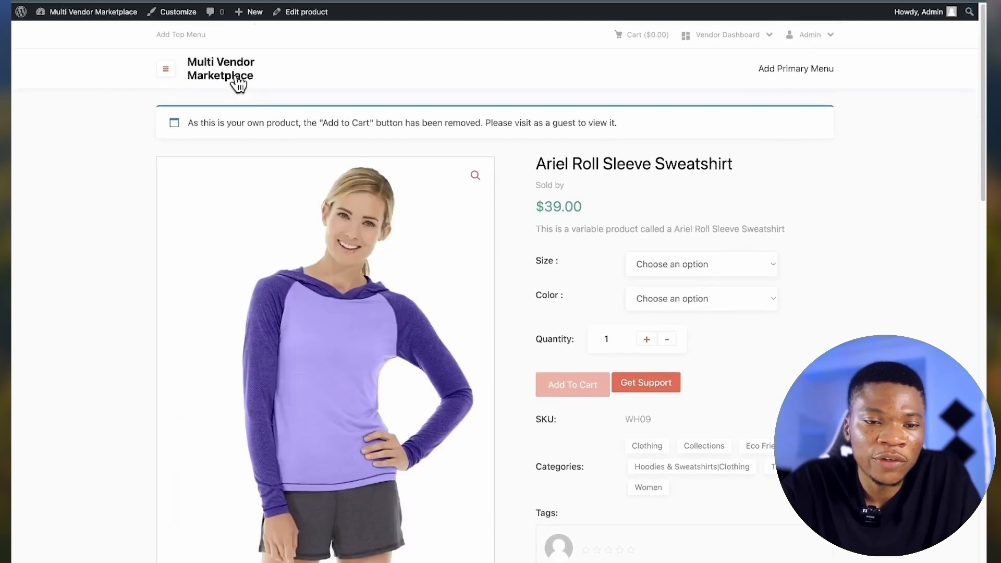
Step: From the site's front page, customize the homepage settings to display a static page, with Home as the homepage
click(237, 78)
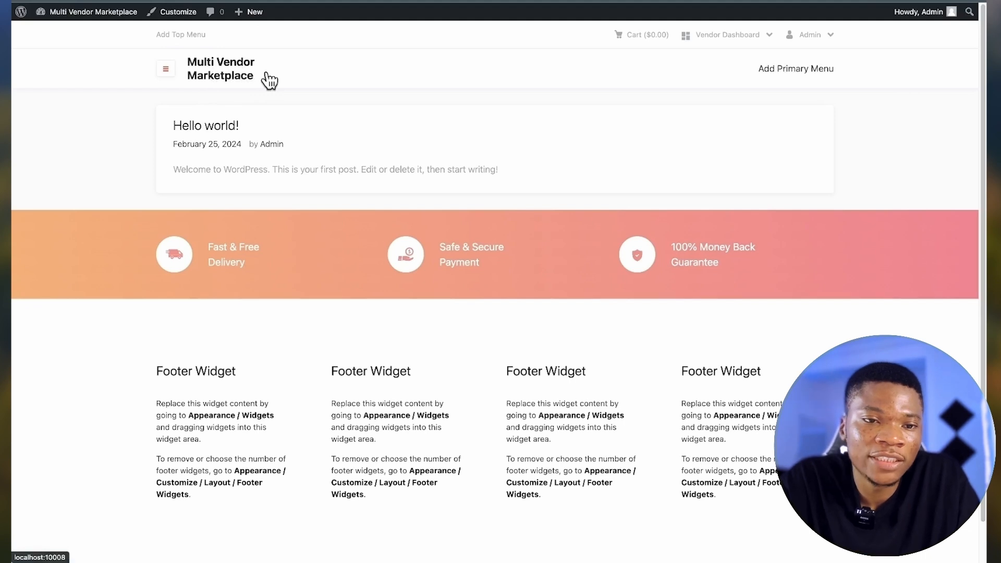
click(176, 24)
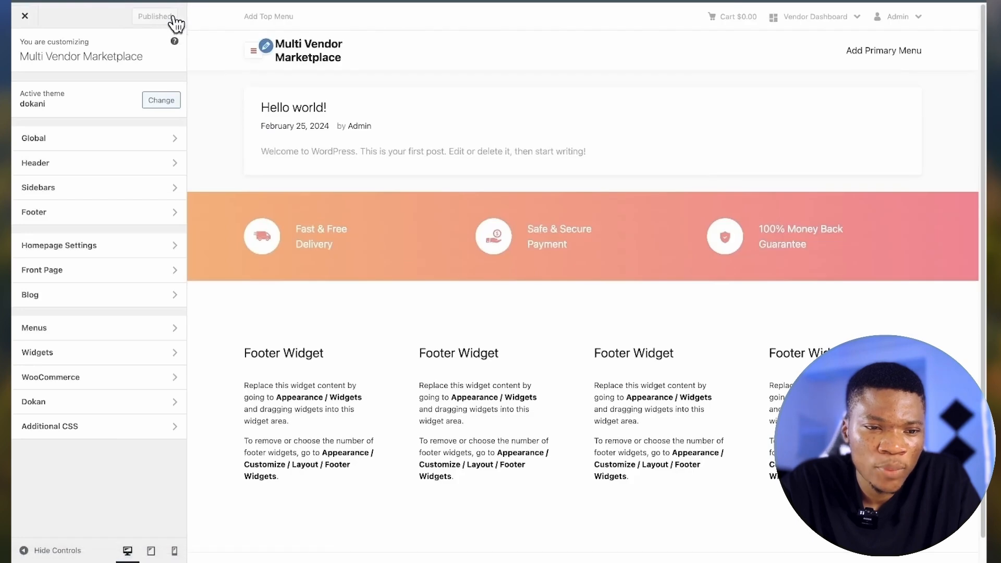
click(84, 246)
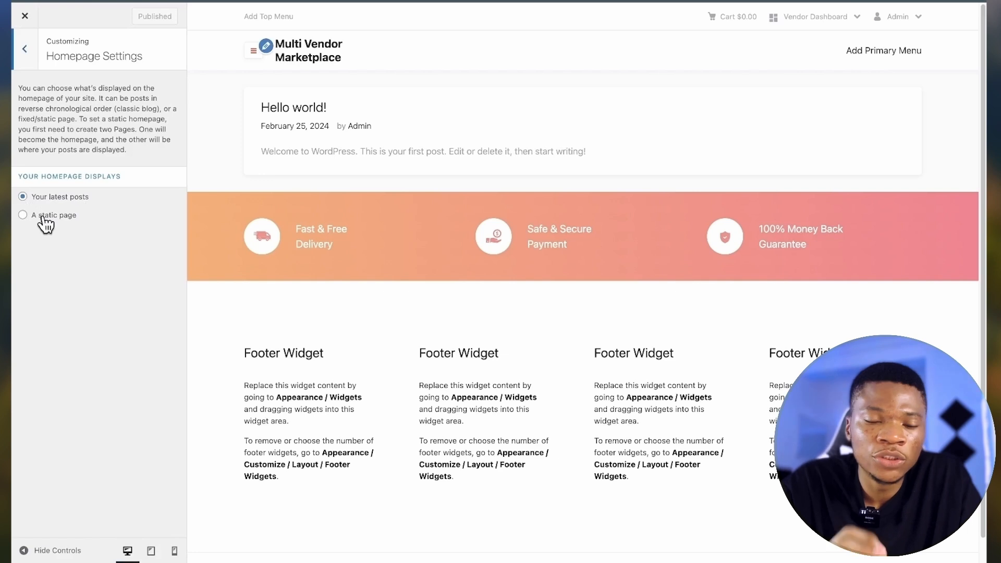
click(22, 225)
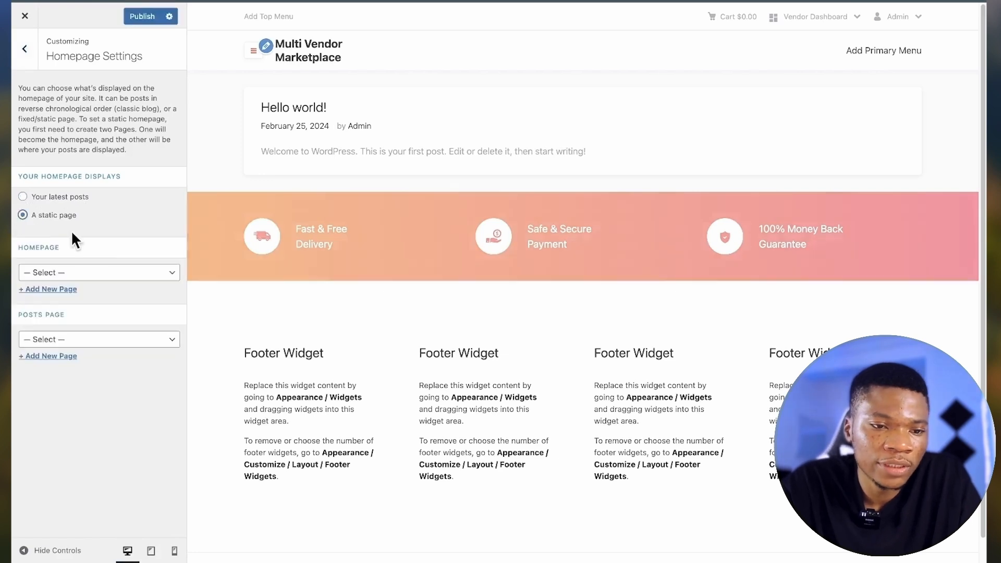
click(110, 272)
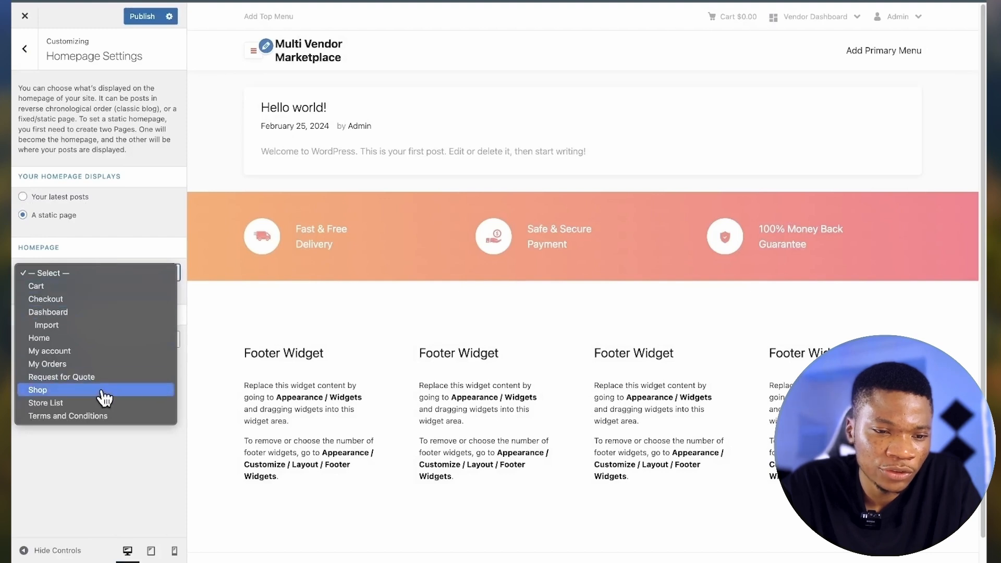
click(75, 339)
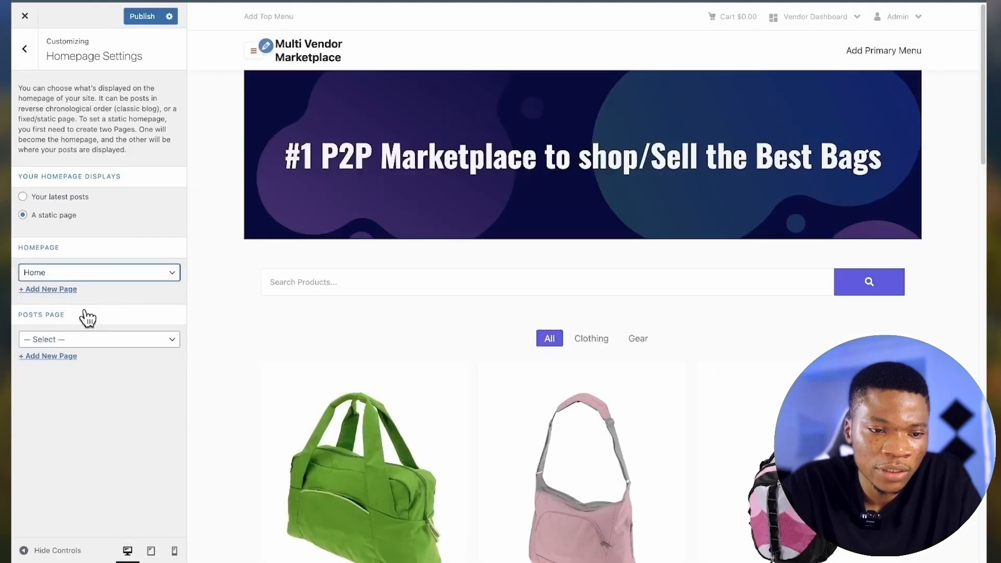
Step: Check the homepage preview, publish the homepage settings and close the customizer
scroll(311, 339, down, 1)
scroll(307, 313, up, 1)
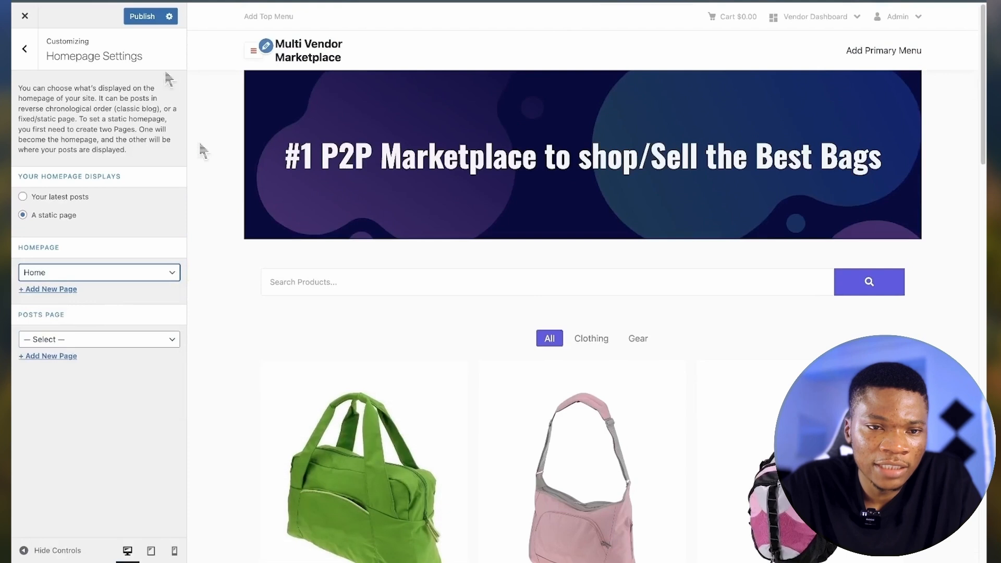
click(138, 17)
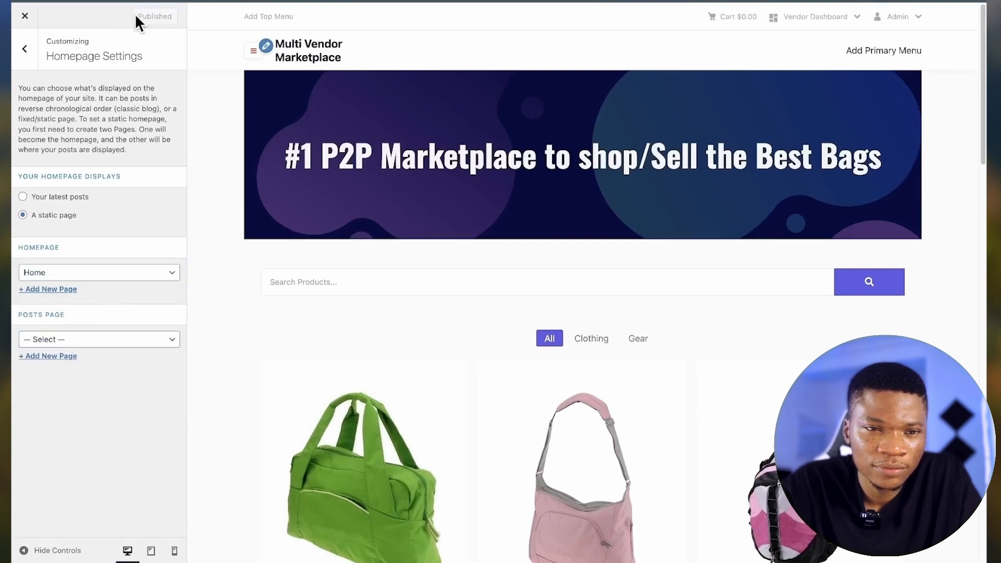
click(27, 54)
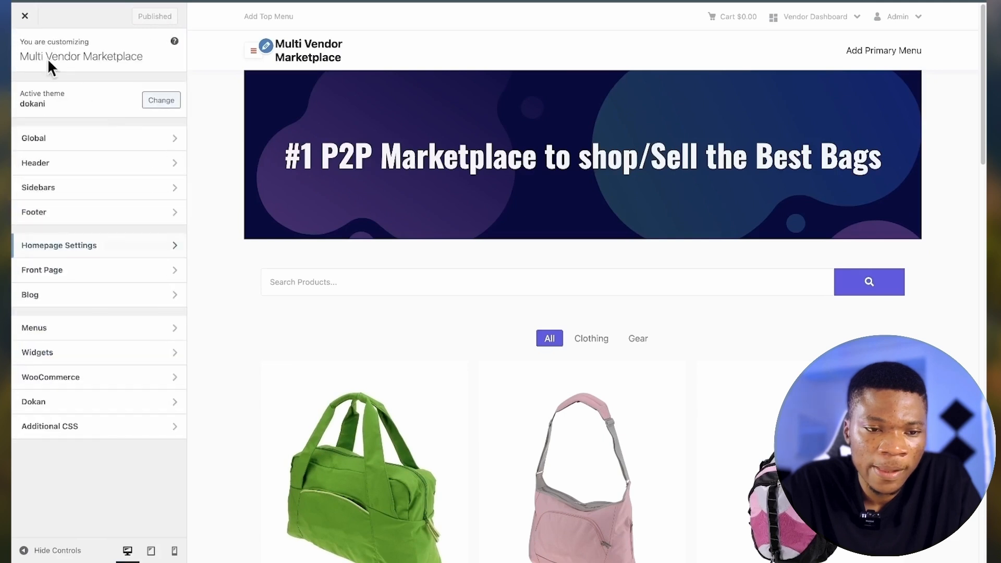
click(25, 15)
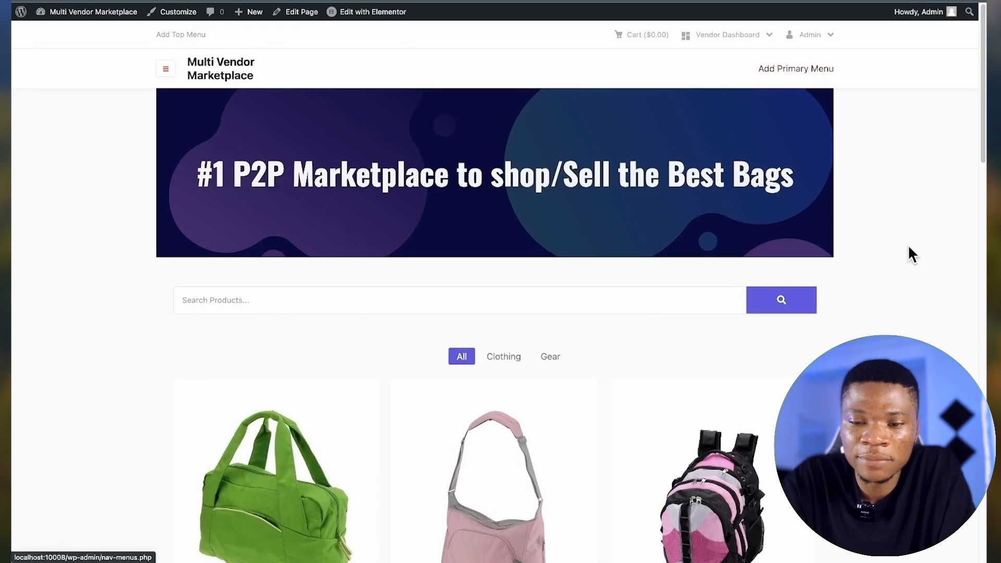
Step: Review the live homepage from the hero section down to the footer widgets
scroll(907, 252, down, 20)
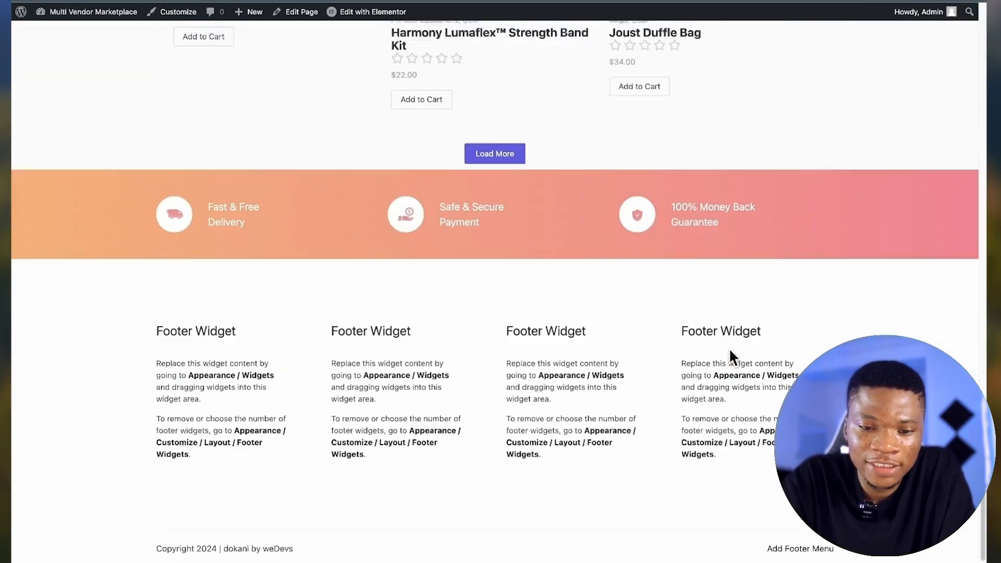
scroll(547, 384, up, 5)
scroll(547, 382, up, 20)
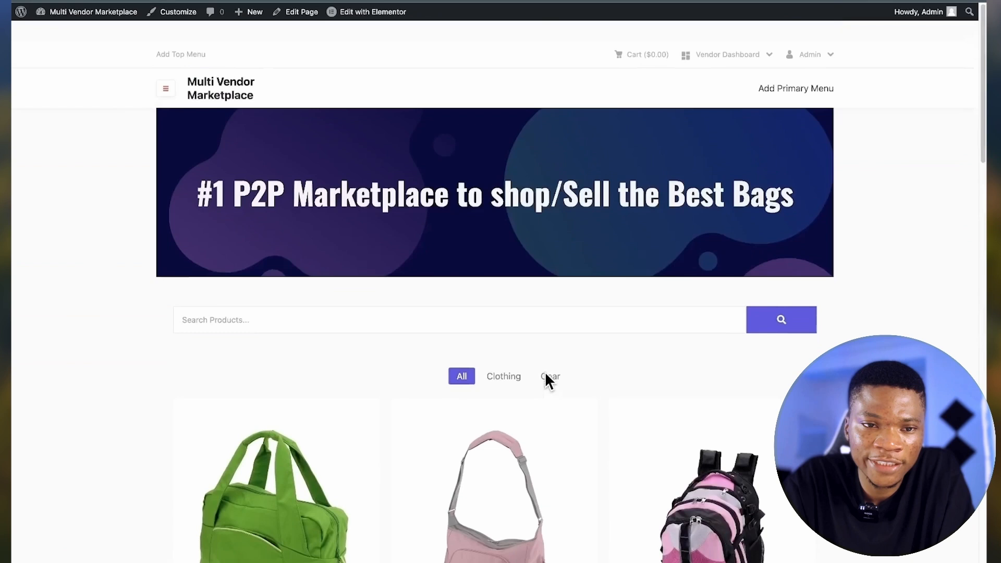
Step: From the homepage's top menu placeholder, create a menu named Top Menu assigned to the Top Menu display location
click(190, 42)
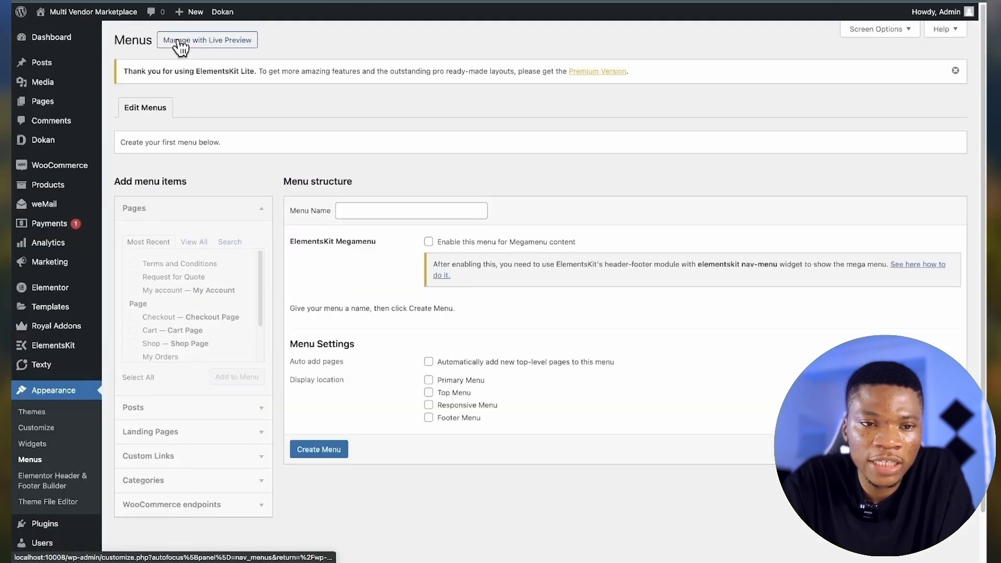
scroll(433, 334, down, 1)
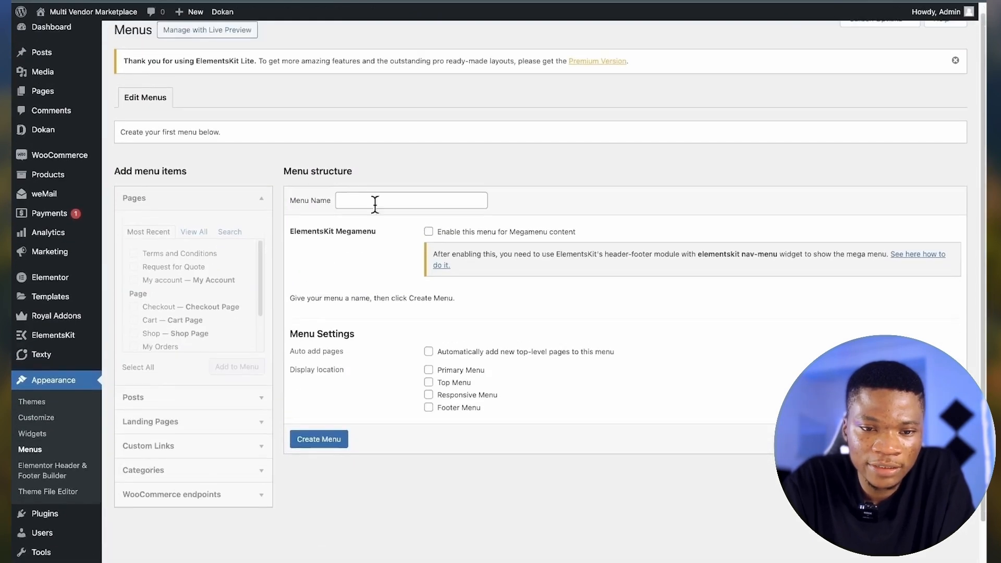
click(359, 197)
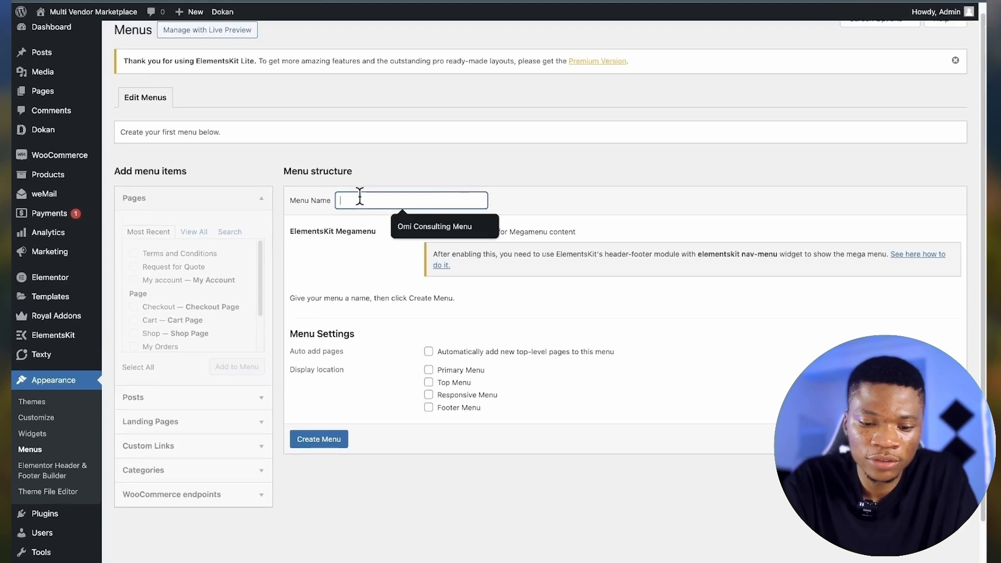
text(Top Menu)
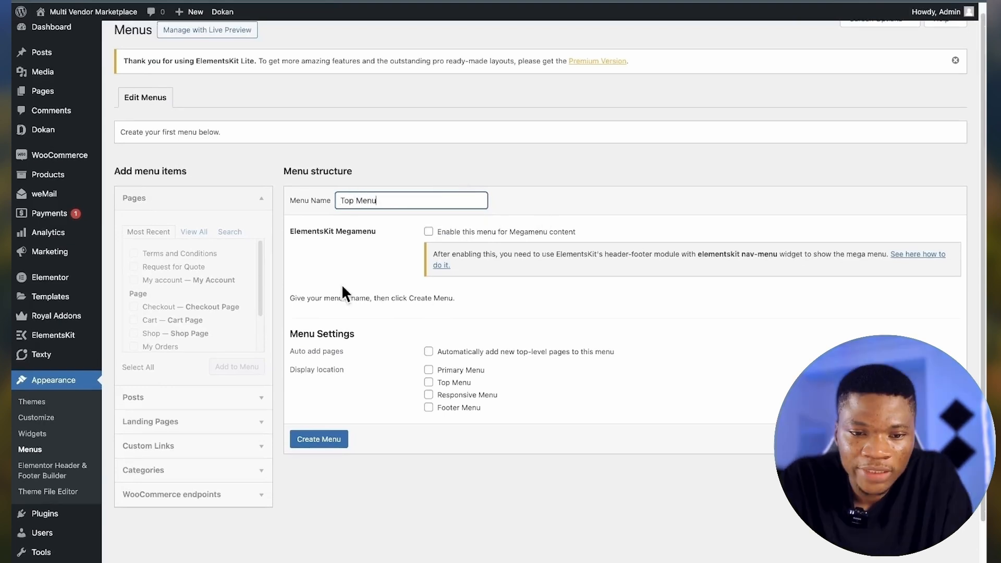
scroll(438, 374, down, 1)
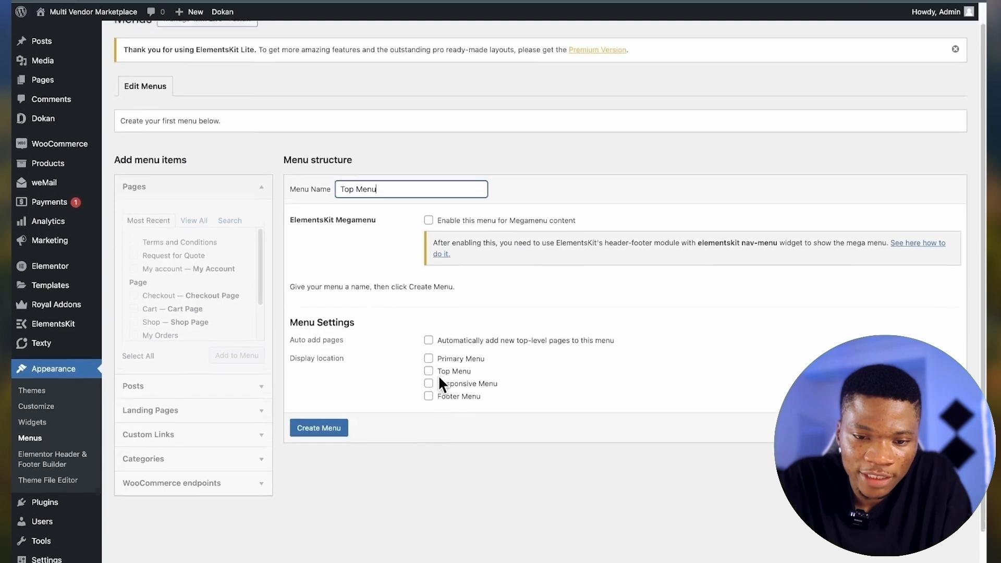
click(427, 365)
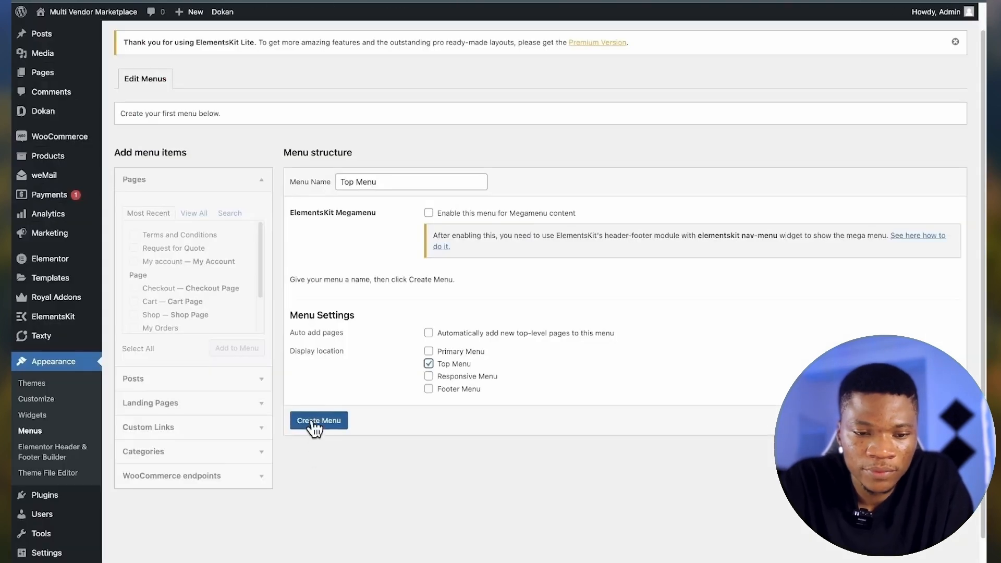
click(313, 423)
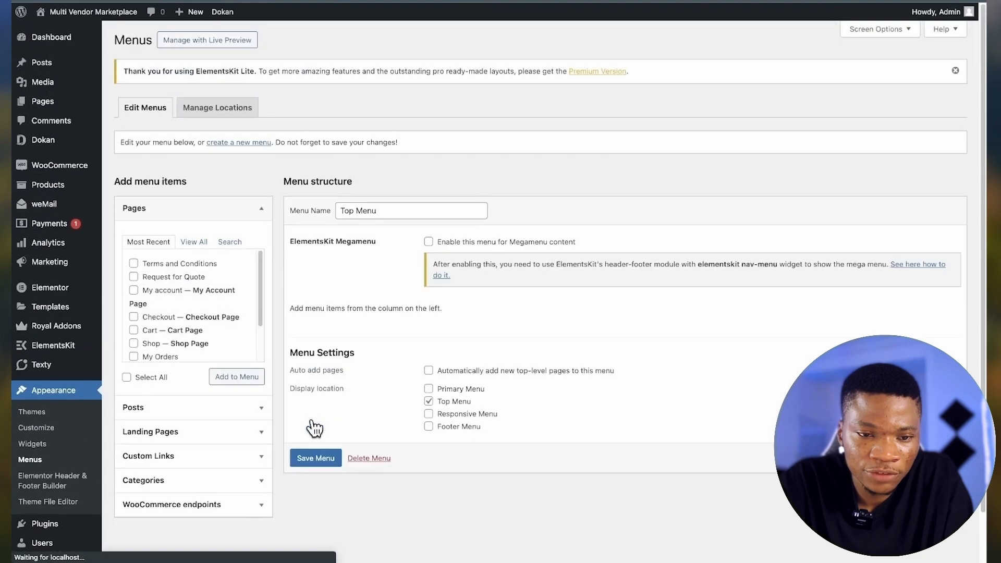
Step: Add the My account page to the Top Menu and save the menu
scroll(320, 423, down, 1)
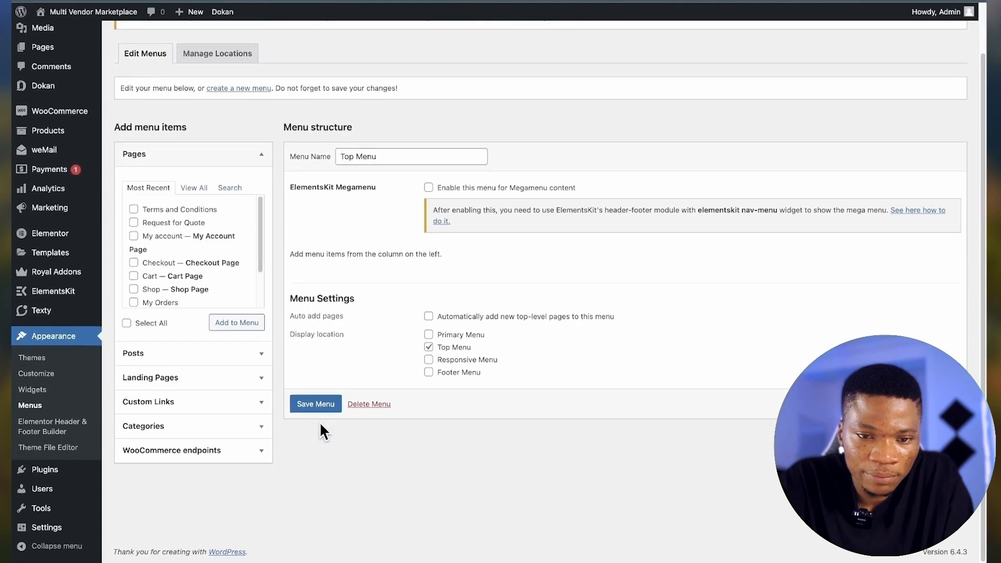
scroll(163, 246, up, 1)
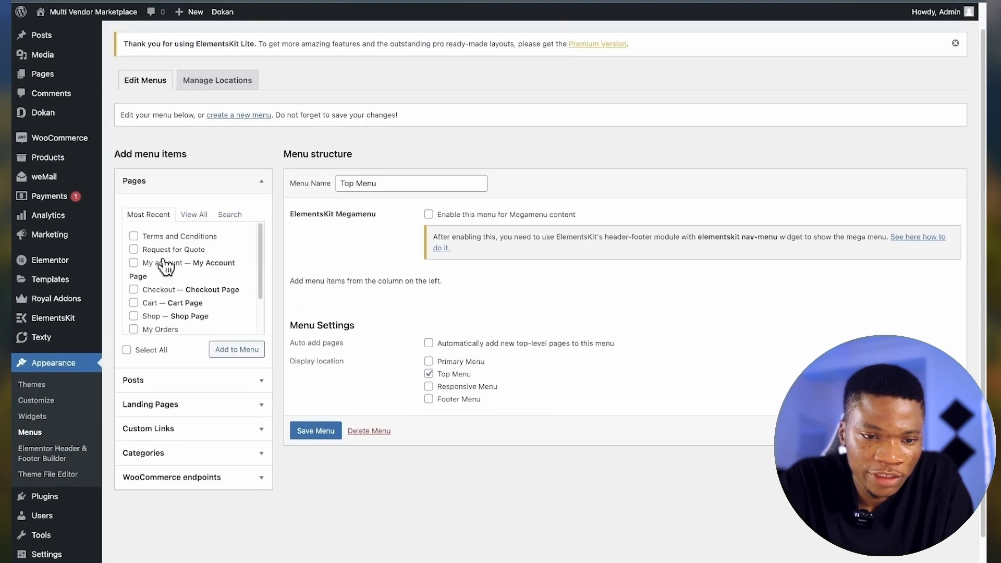
scroll(172, 302, down, 2)
scroll(174, 309, up, 1)
scroll(193, 297, up, 3)
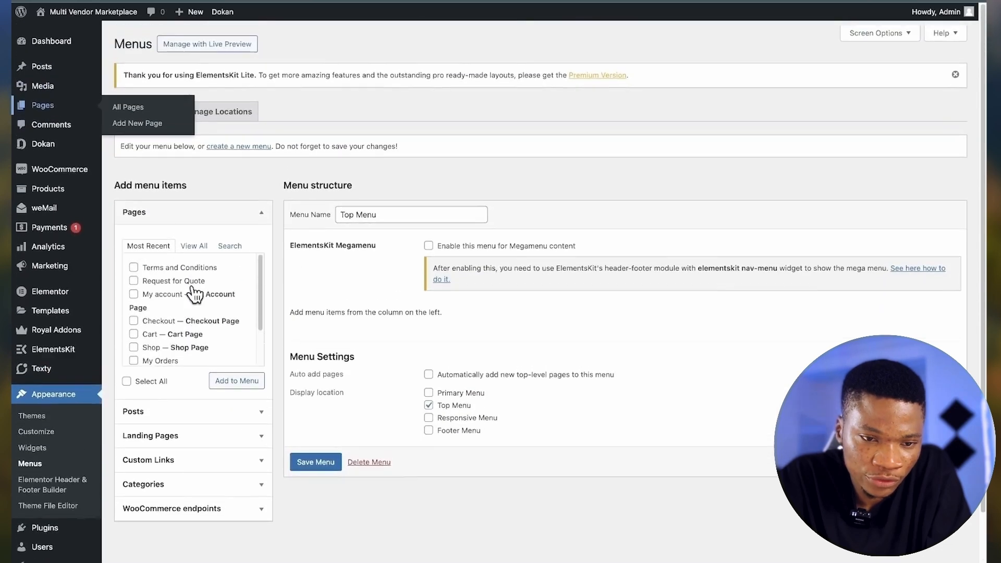
click(134, 291)
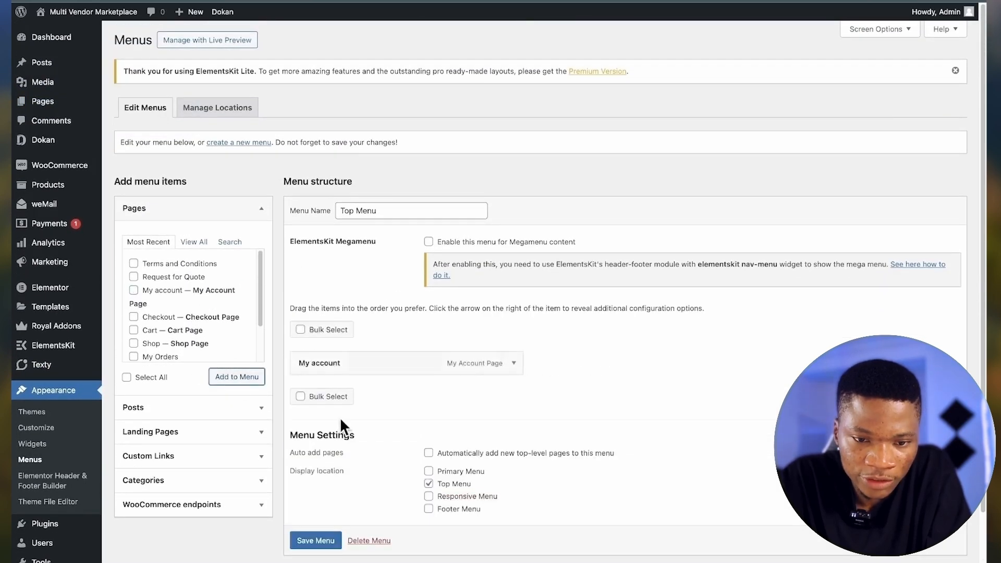
scroll(339, 417, down, 1)
click(316, 486)
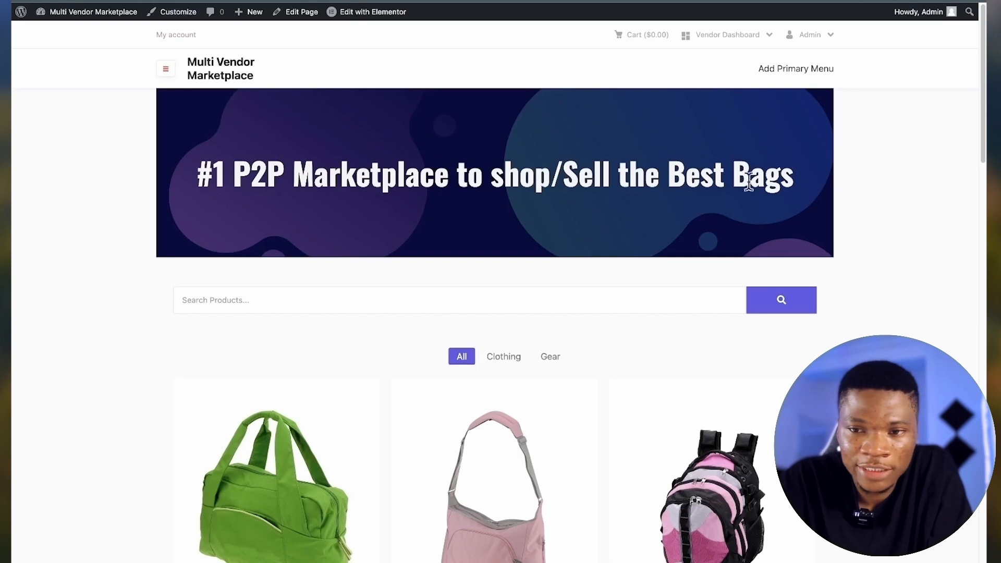
Step: From the homepage's primary menu placeholder, rename the menu Primary Menu and change its display location from Top Menu to Primary Menu
click(792, 70)
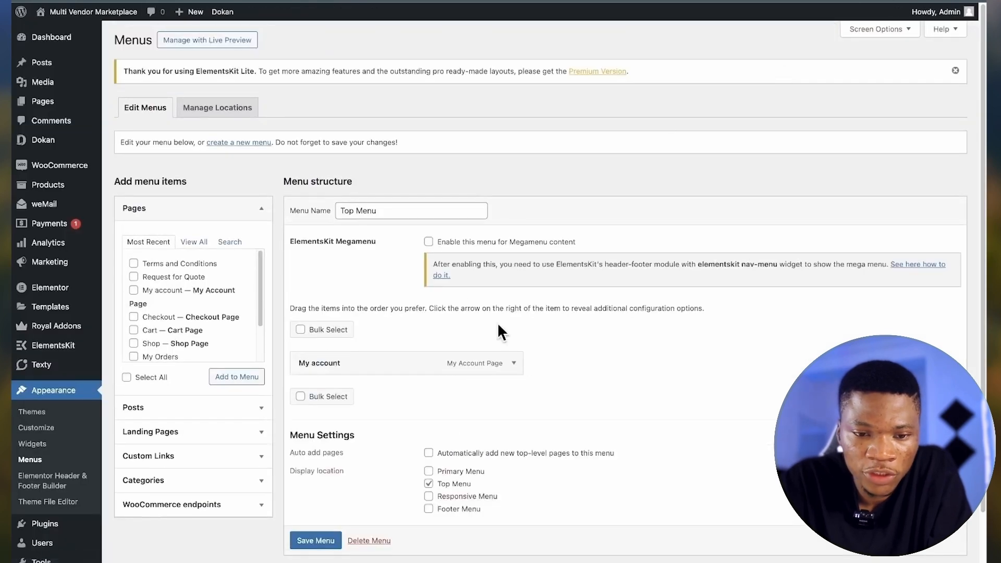
scroll(498, 326, down, 2)
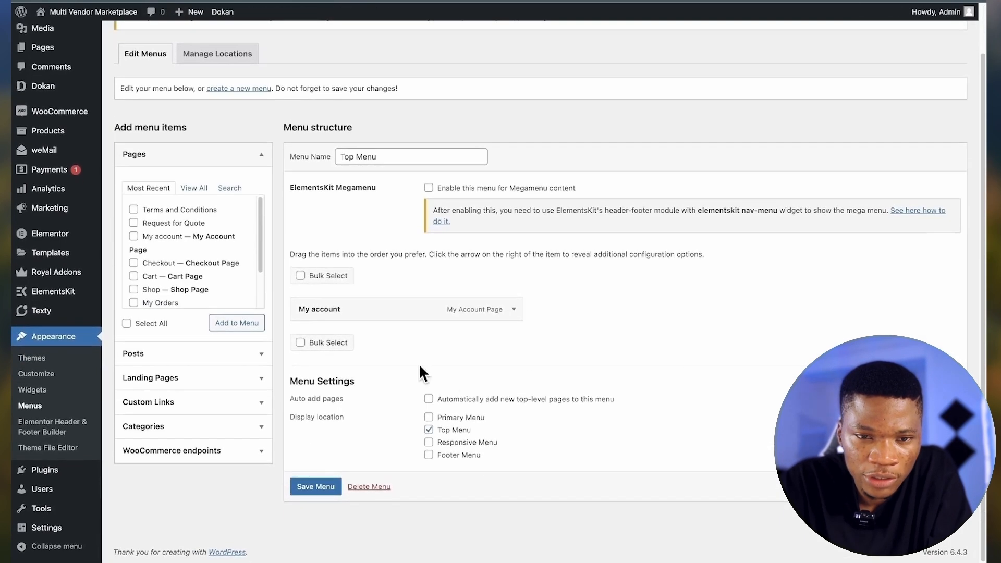
double_click(347, 157)
text(Primary)
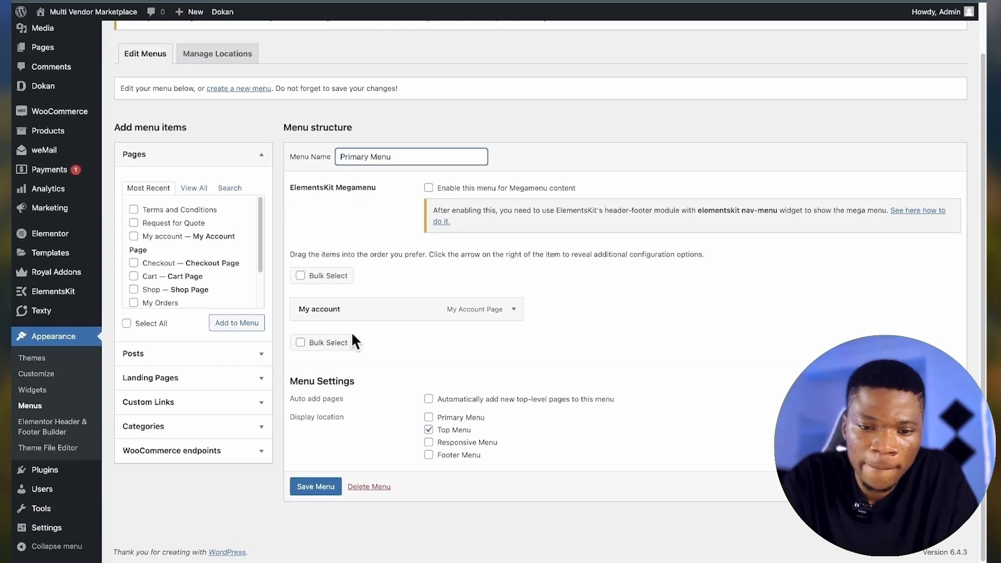
click(430, 419)
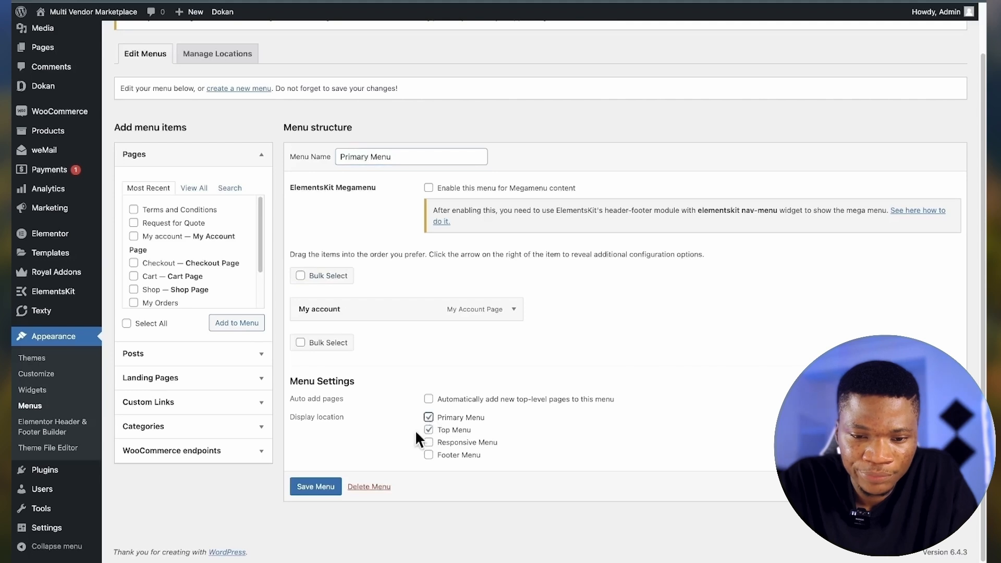
click(428, 430)
Step: Remove the My account item from the Primary Menu structure
mouse_move(446, 309)
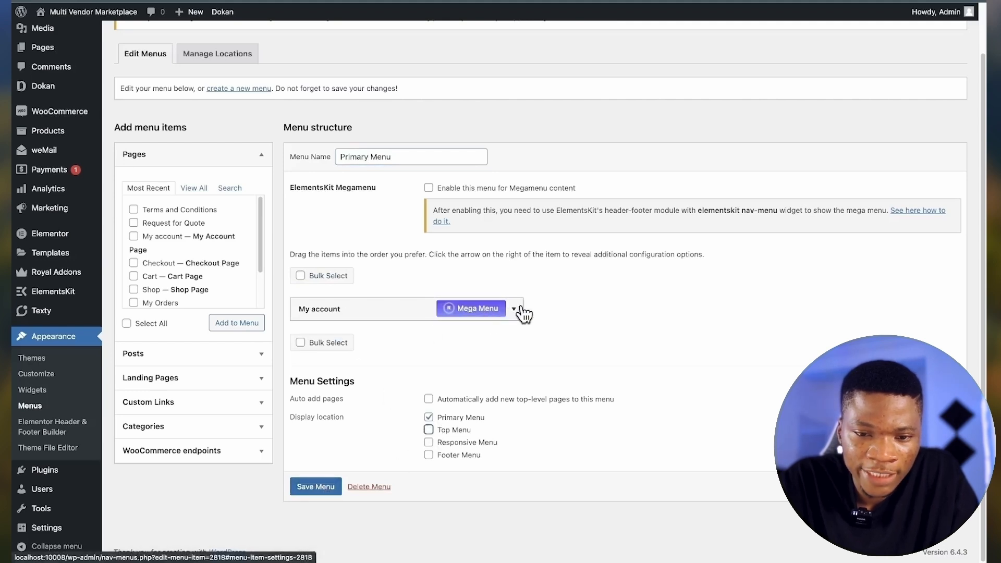
click(516, 315)
scroll(197, 292, down, 2)
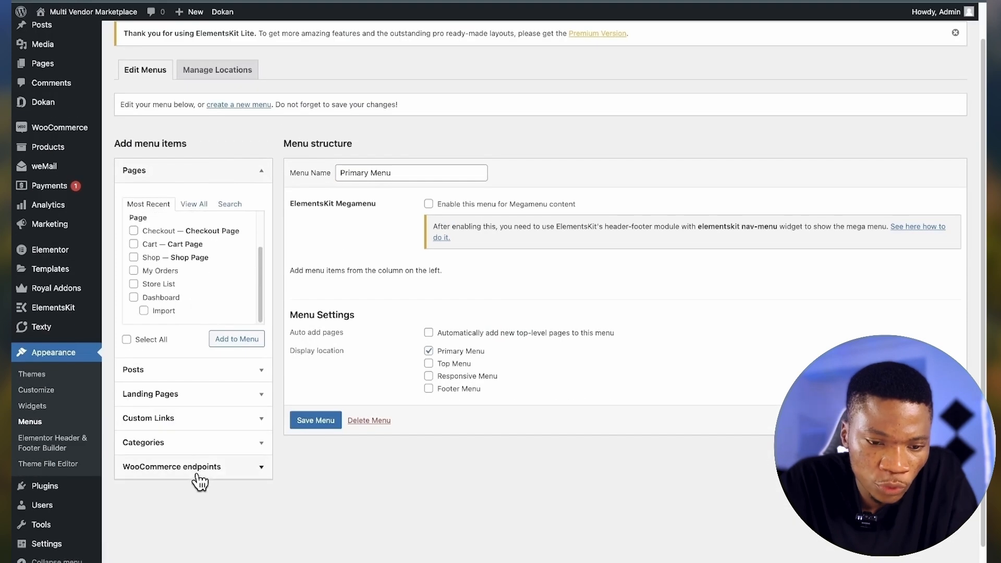
Step: Add the WooCommerce endpoints Downloads and Wishlist to the Primary Menu and save the menu
click(199, 469)
scroll(191, 355, down, 1)
click(134, 336)
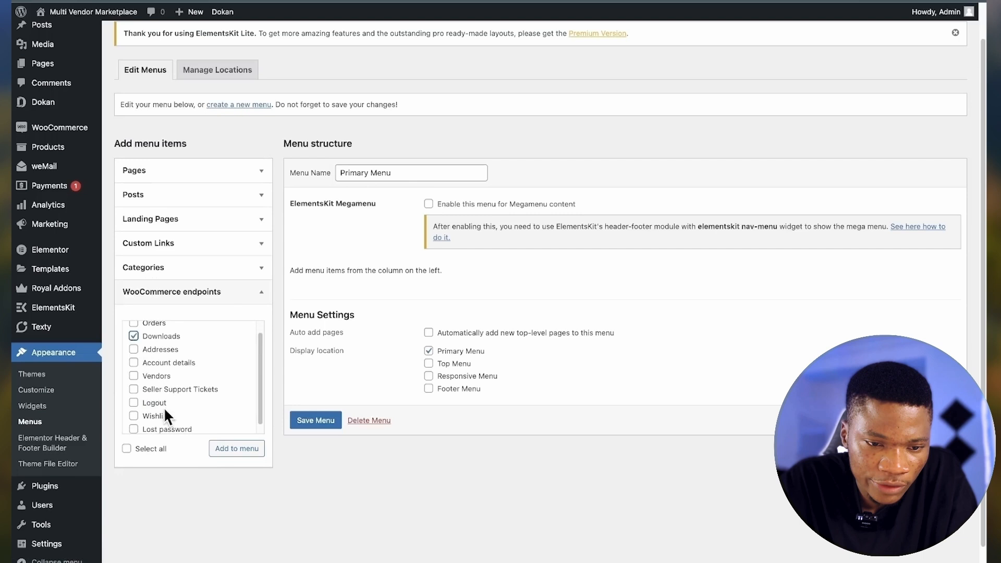
scroll(166, 412, down, 1)
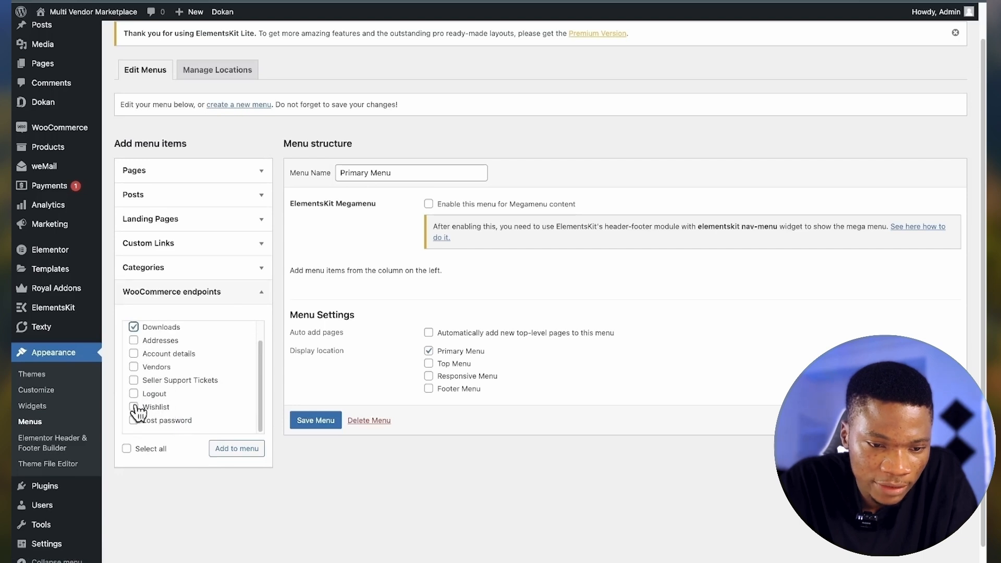
click(238, 449)
scroll(328, 526, down, 1)
click(319, 501)
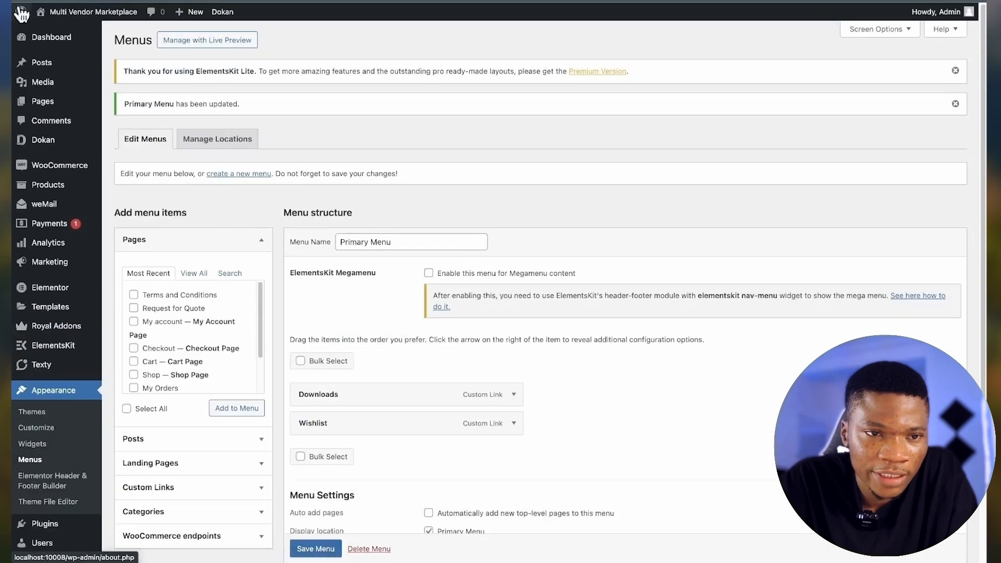
Step: Open the live site and review the homepage from the header menus down to the footer
mouse_move(42, 15)
right_click(47, 32)
click(99, 40)
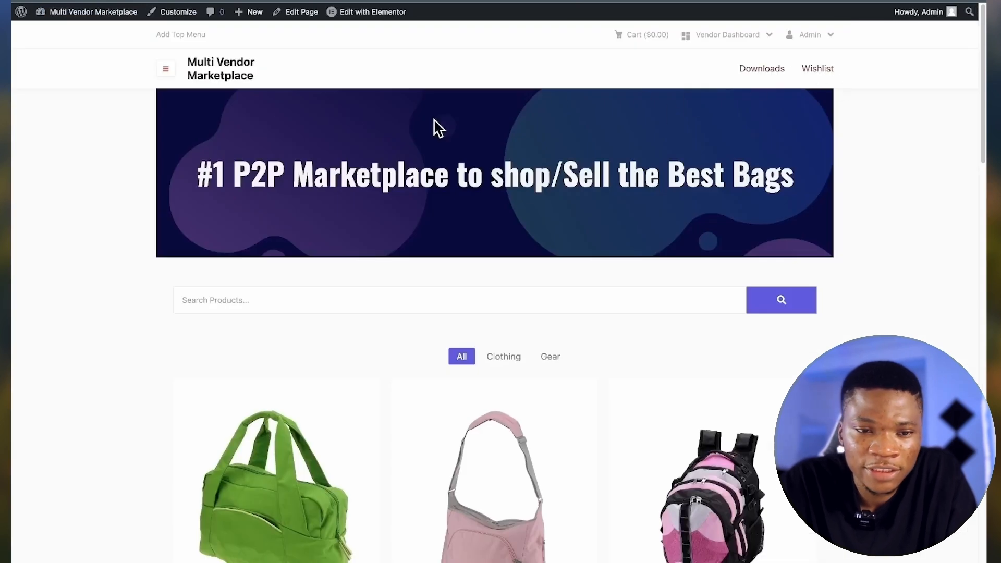
scroll(780, 287, down, 10)
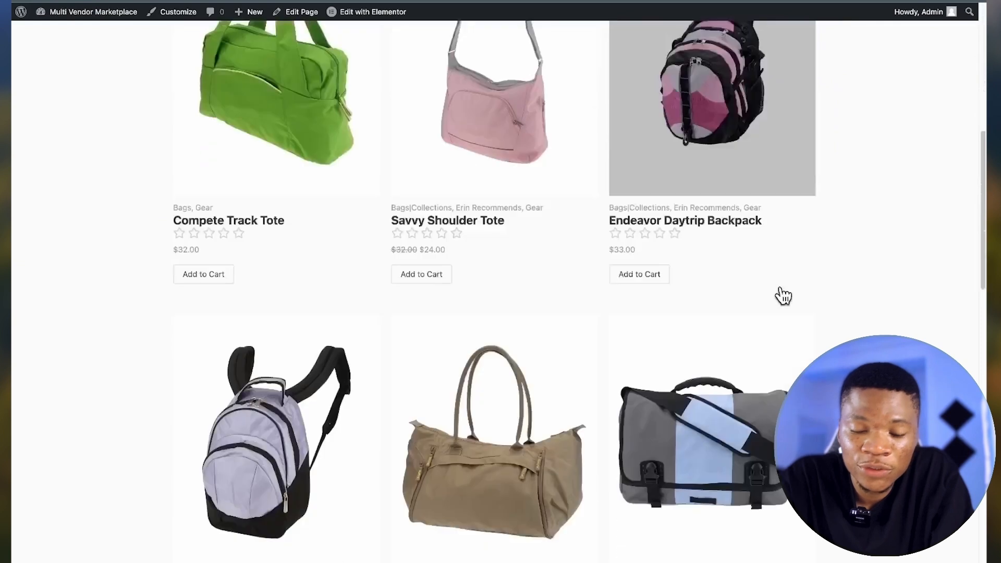
scroll(781, 287, down, 8)
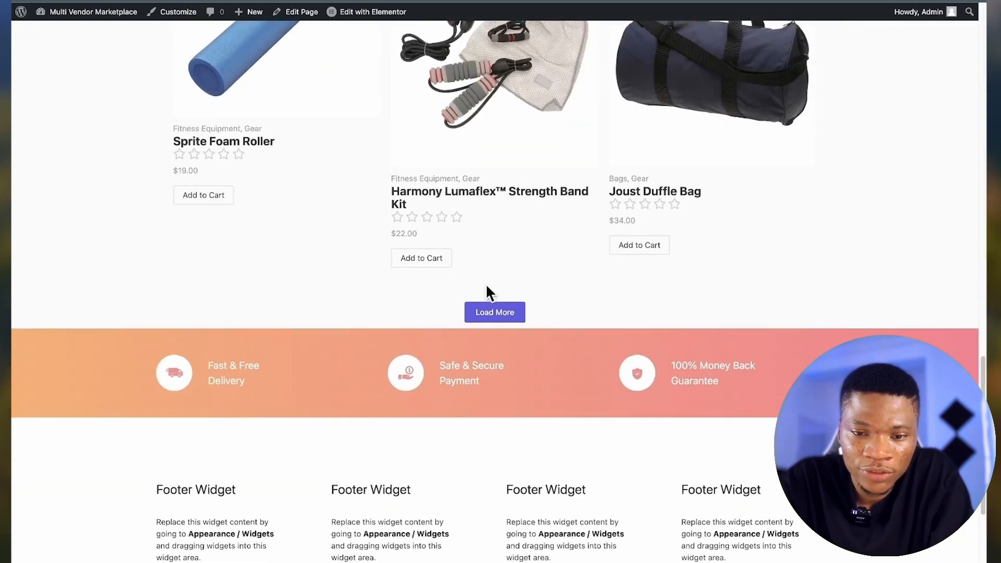
scroll(517, 245, up, 1)
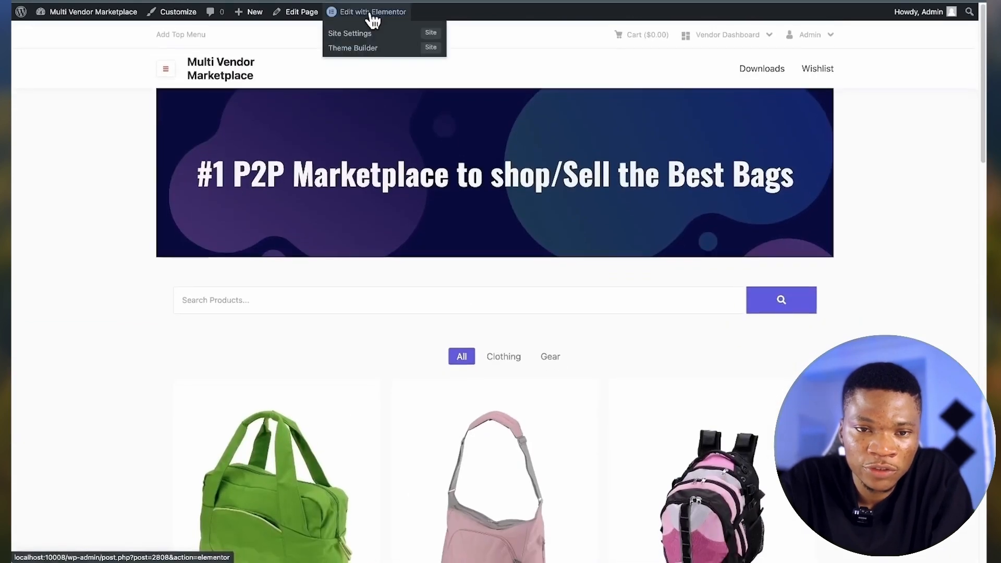
Step: Edit the homepage with Elementor, add a Spacer widget below the product grid's Load More button, set its space to 100 px and update the page
click(372, 13)
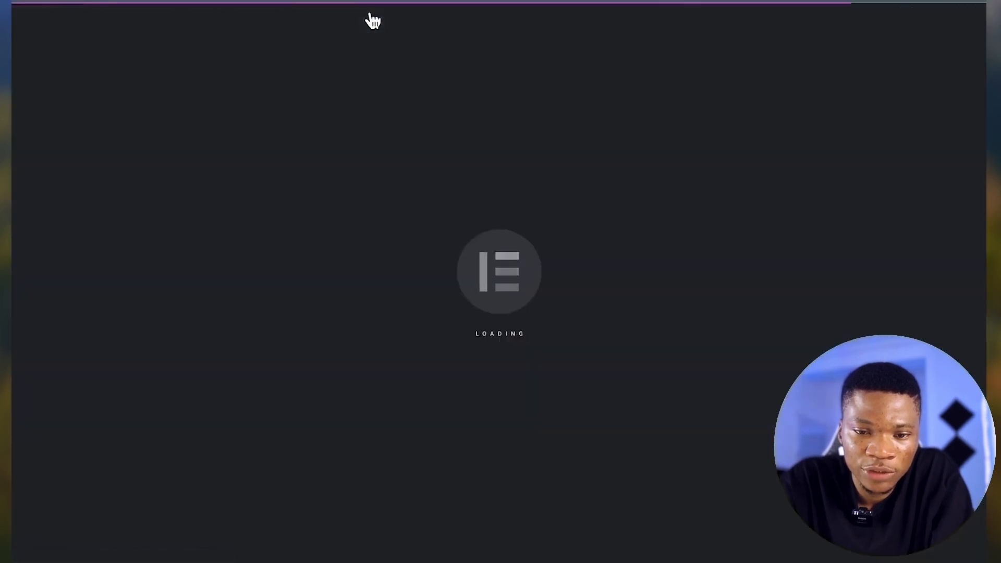
scroll(377, 298, down, 15)
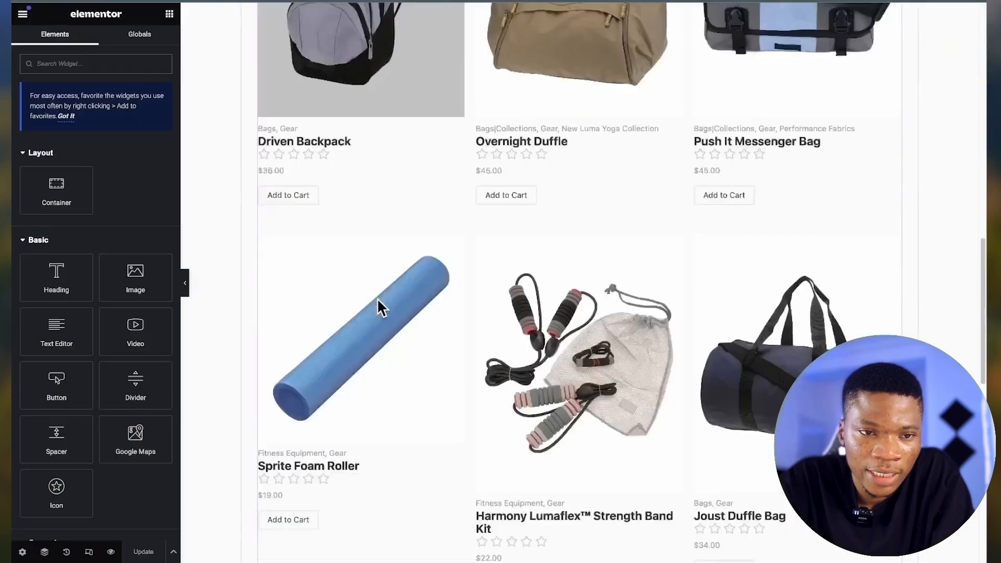
text(spac)
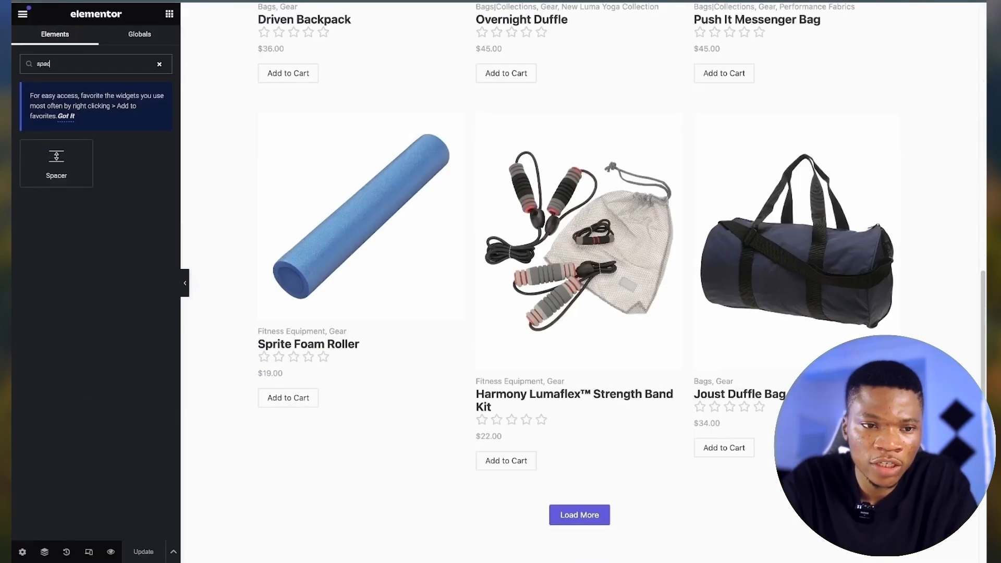
scroll(452, 297, down, 6)
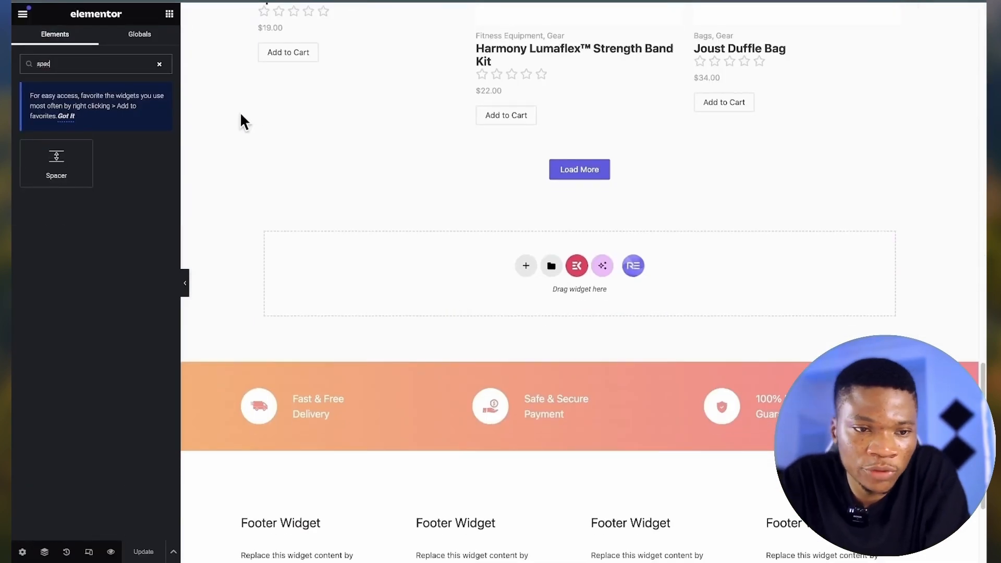
drag(49, 162, 543, 185)
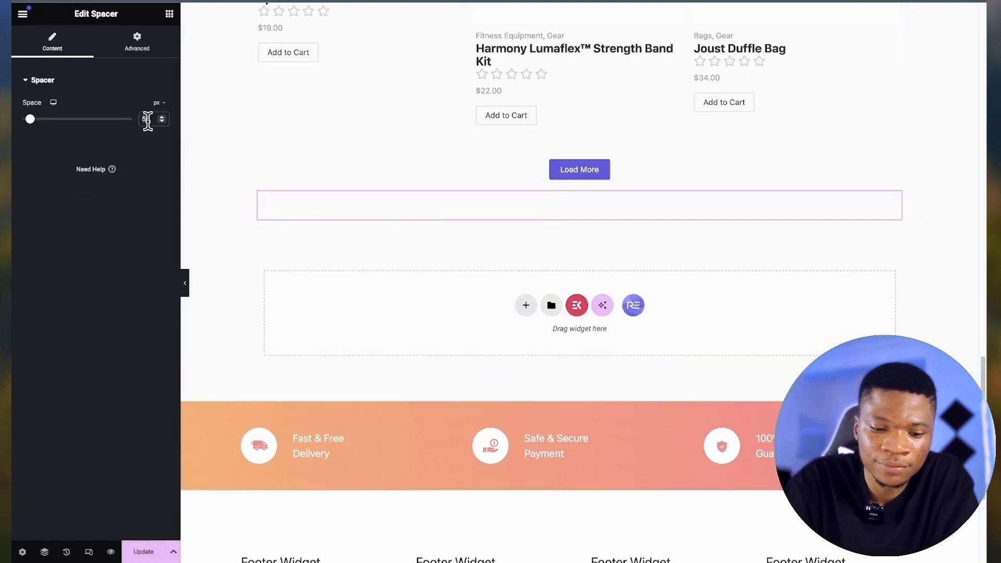
double_click(148, 120)
text(100)
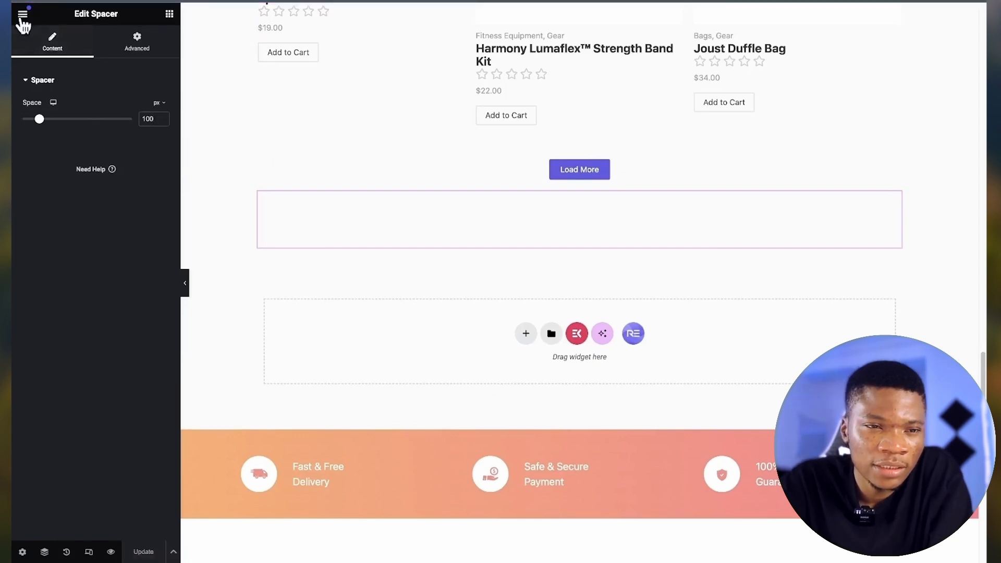
Step: Exit the Elementor editor and check the spacing between the product grid and the footer banner on the live homepage
click(23, 15)
click(68, 254)
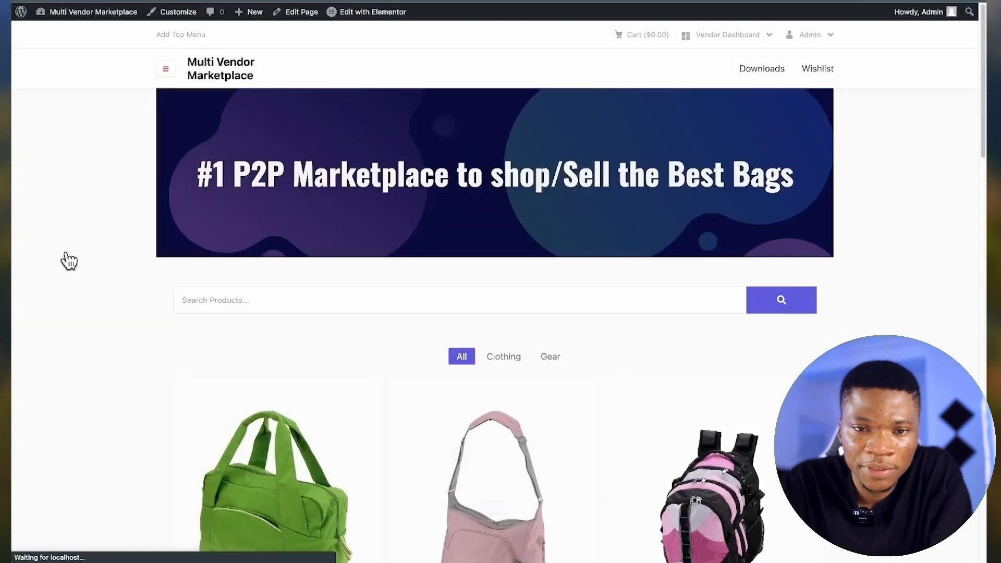
scroll(462, 333, down, 15)
scroll(476, 349, up, 2)
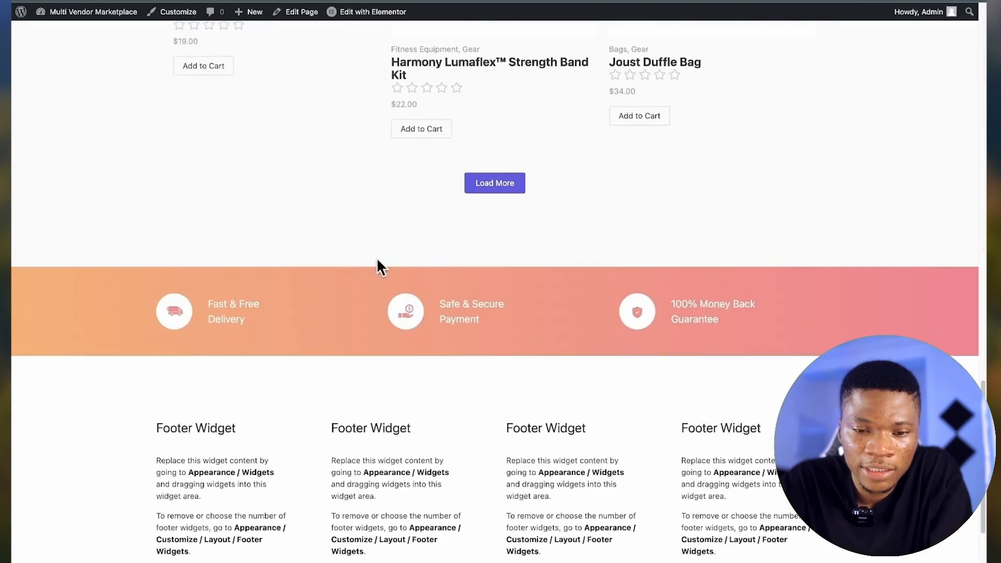
scroll(411, 257, down, 2)
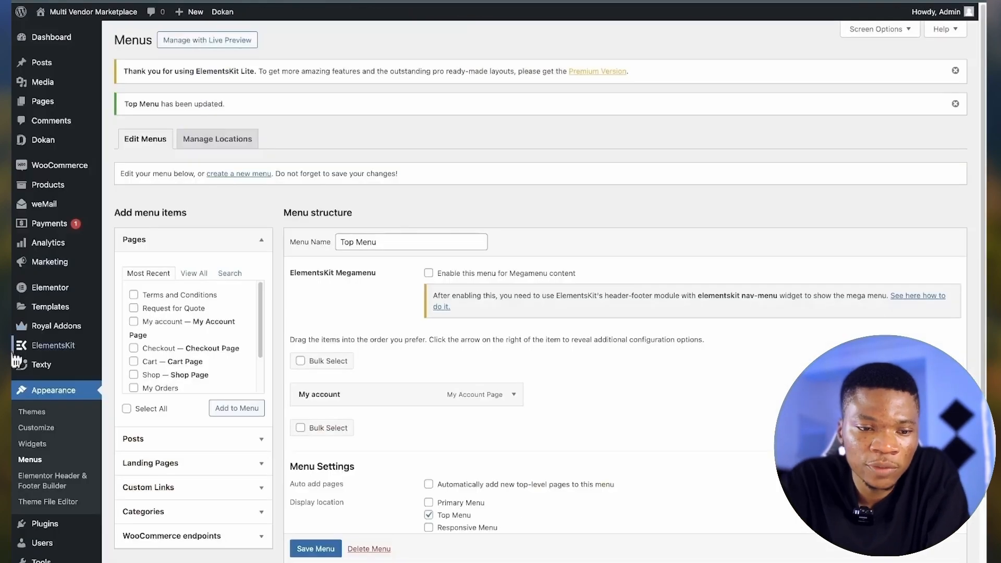
Step: Go to the site's appearance widgets screen and look through the available footer widget areas
click(20, 393)
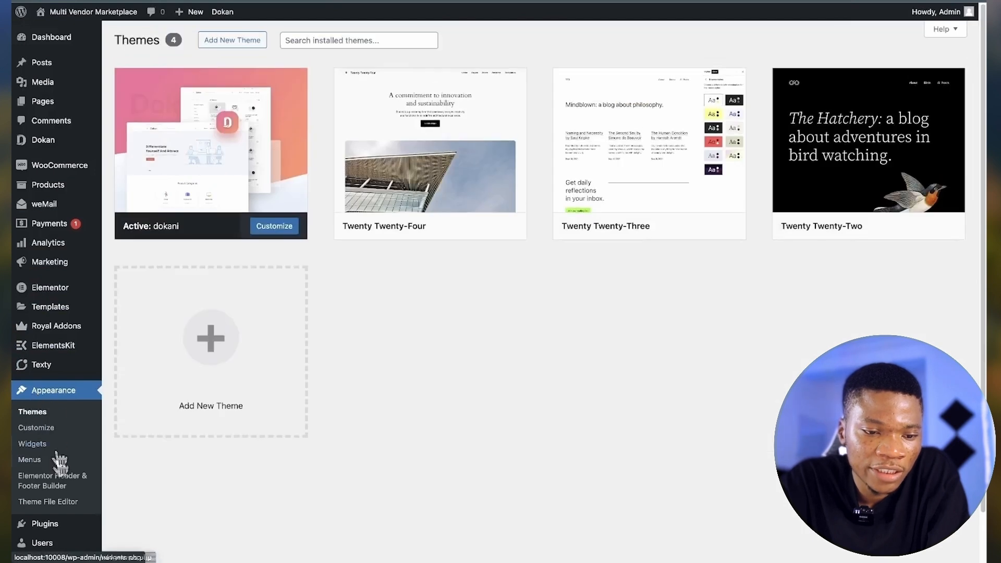
click(33, 445)
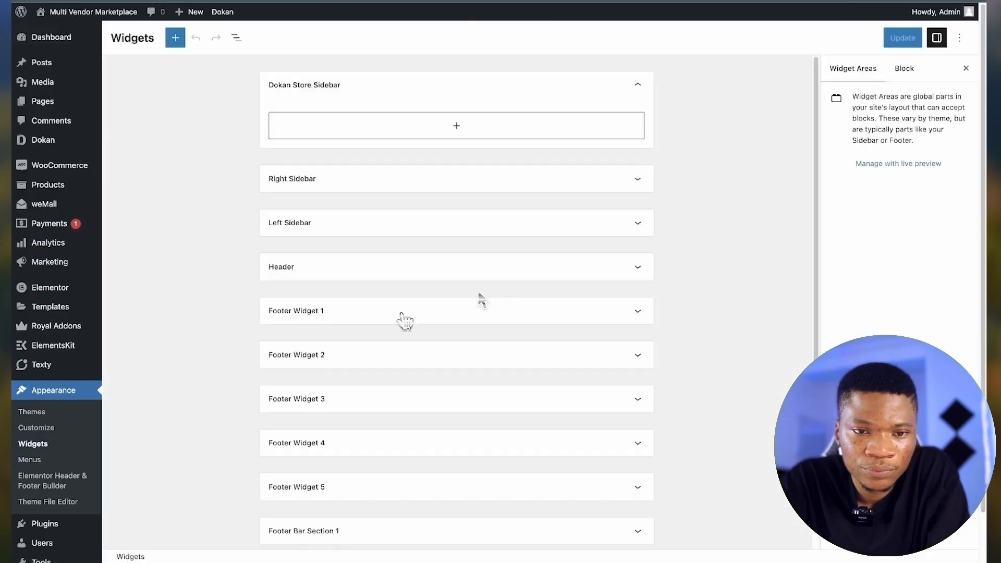
scroll(504, 289, down, 5)
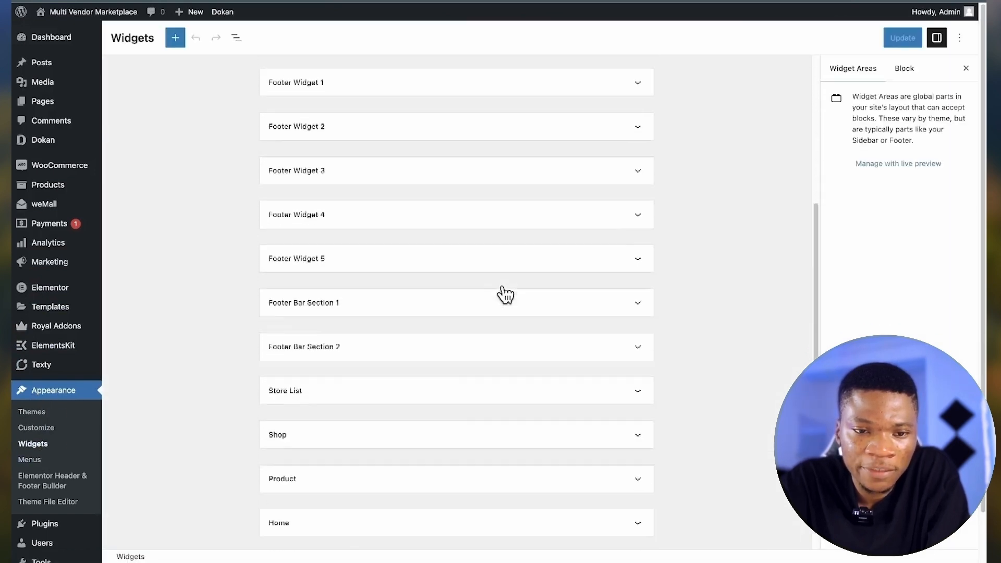
scroll(503, 291, up, 2)
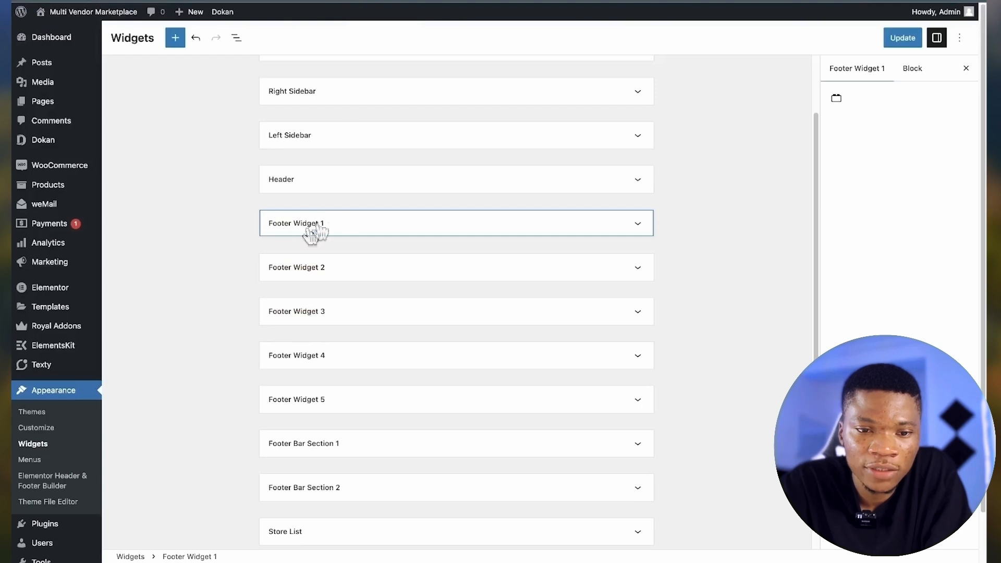
Step: Add a Heading block reading "Multi Vendor Marketplace" to Footer Widget 1, save the widgets and check the footer on the live homepage
click(319, 225)
click(447, 273)
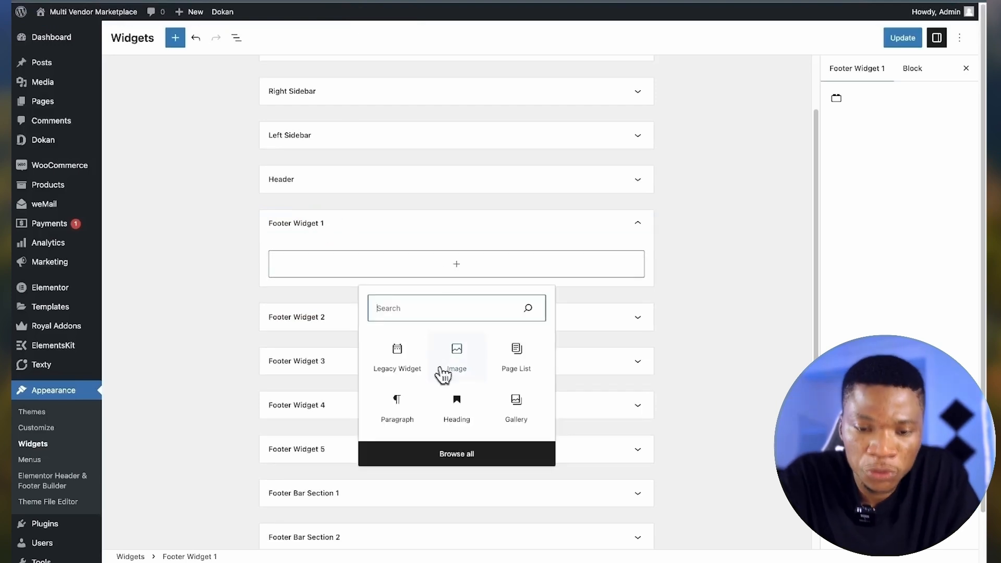
click(457, 406)
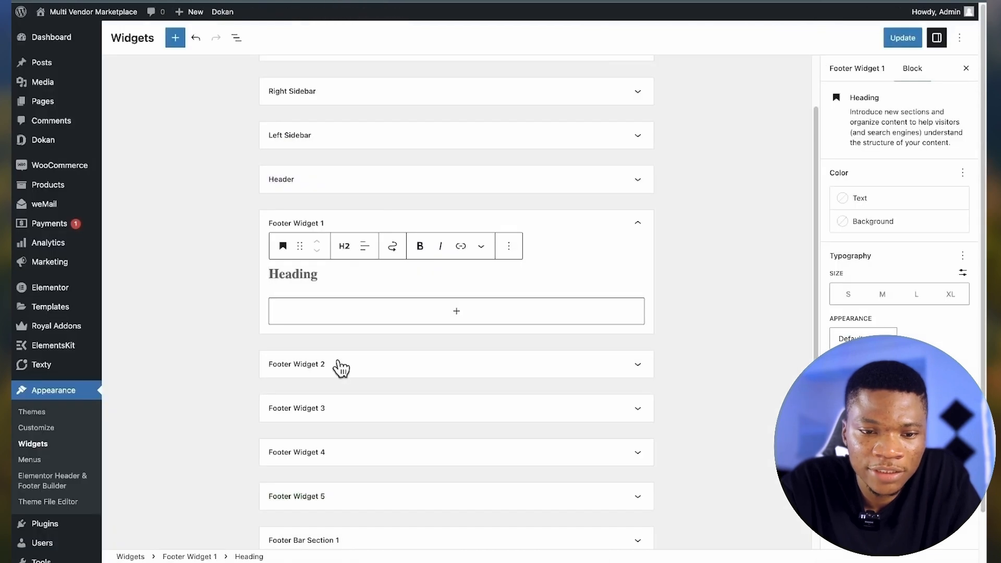
text(Multi Vendor Marketplace)
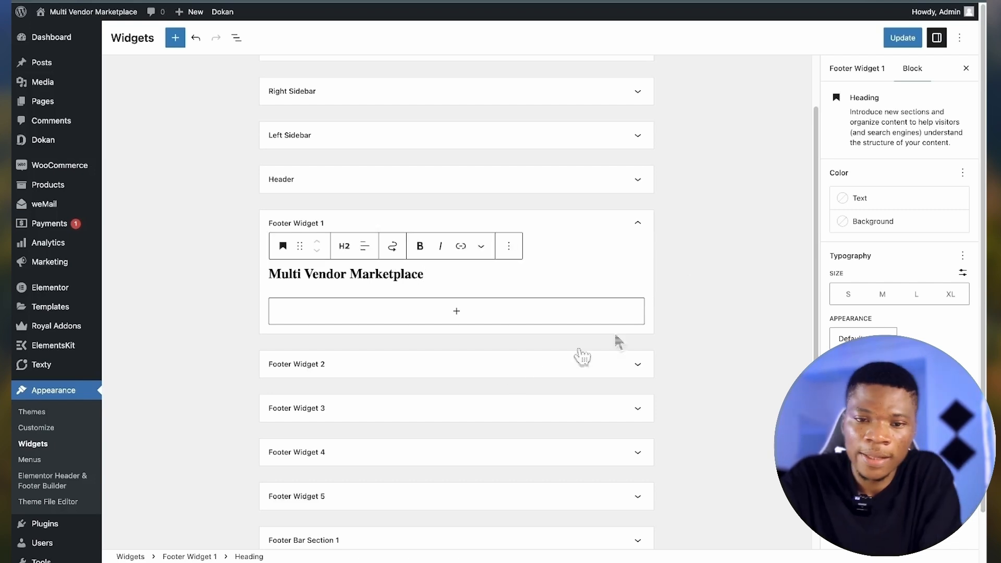
click(693, 286)
click(902, 38)
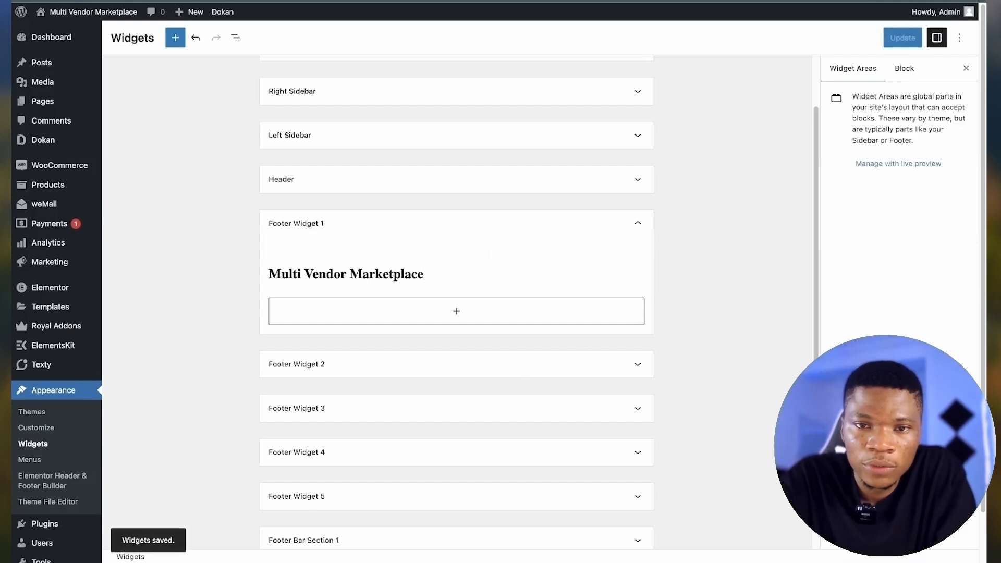
click(99, 10)
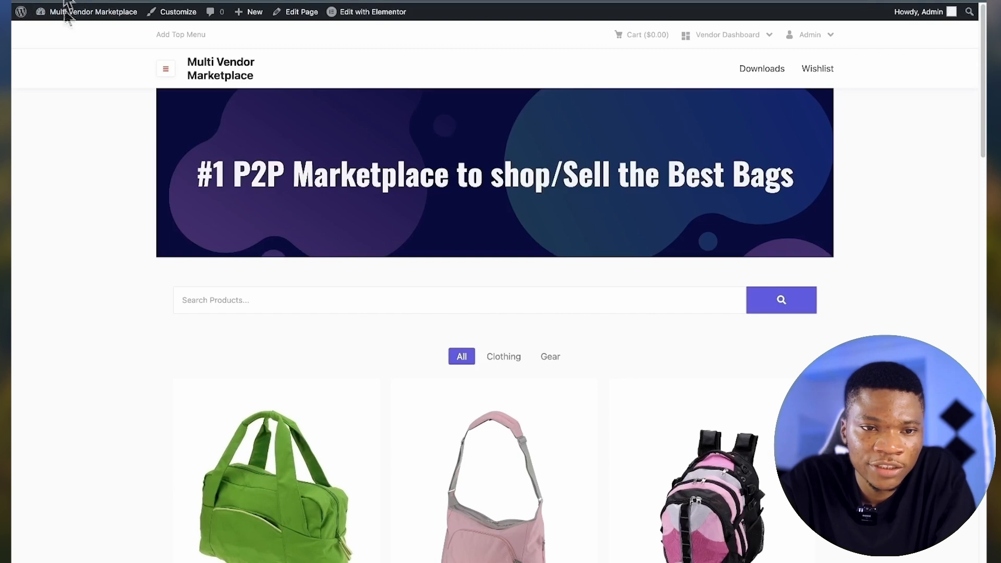
scroll(171, 224, down, 20)
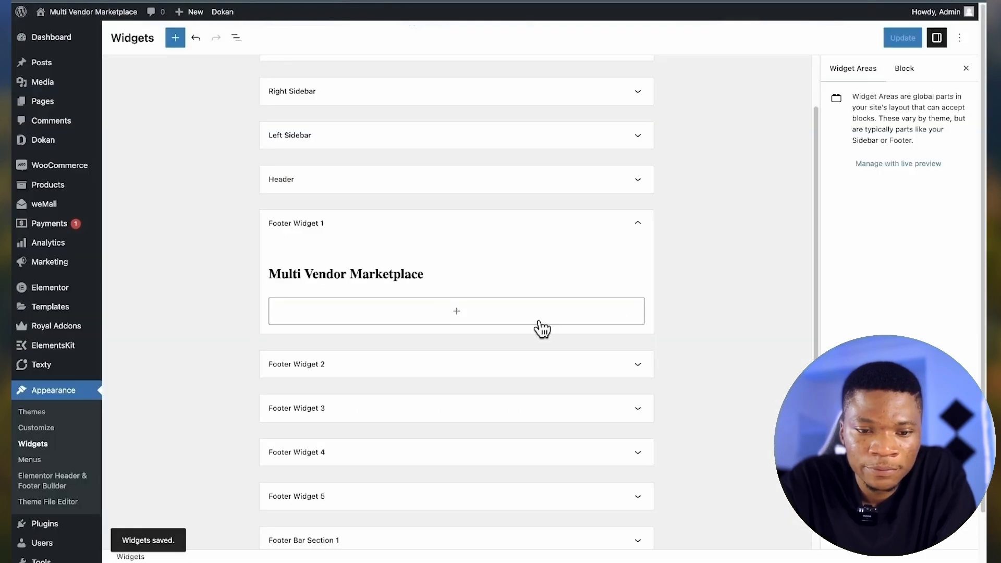
Step: Add a Navigation Menu widget to Footer Widget 2, titled "Menu" and using the Primary Menu, and save it
scroll(542, 329, down, 1)
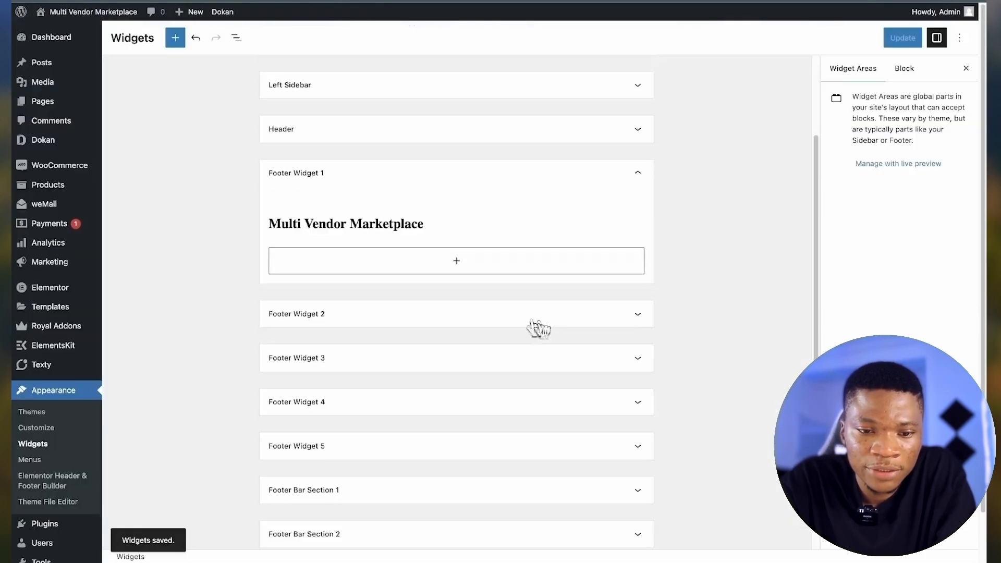
click(516, 318)
click(483, 359)
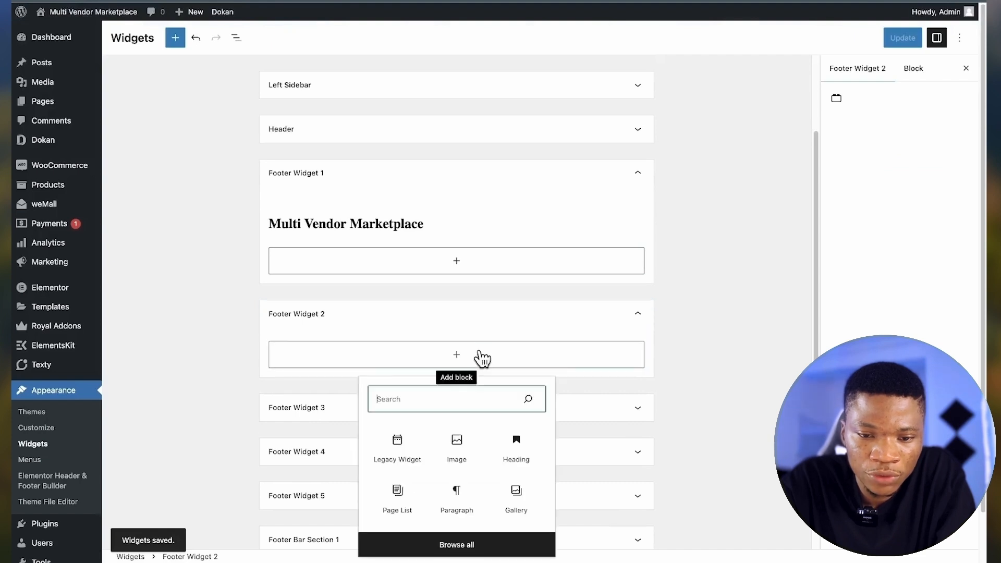
scroll(480, 355, down, 1)
text(menu)
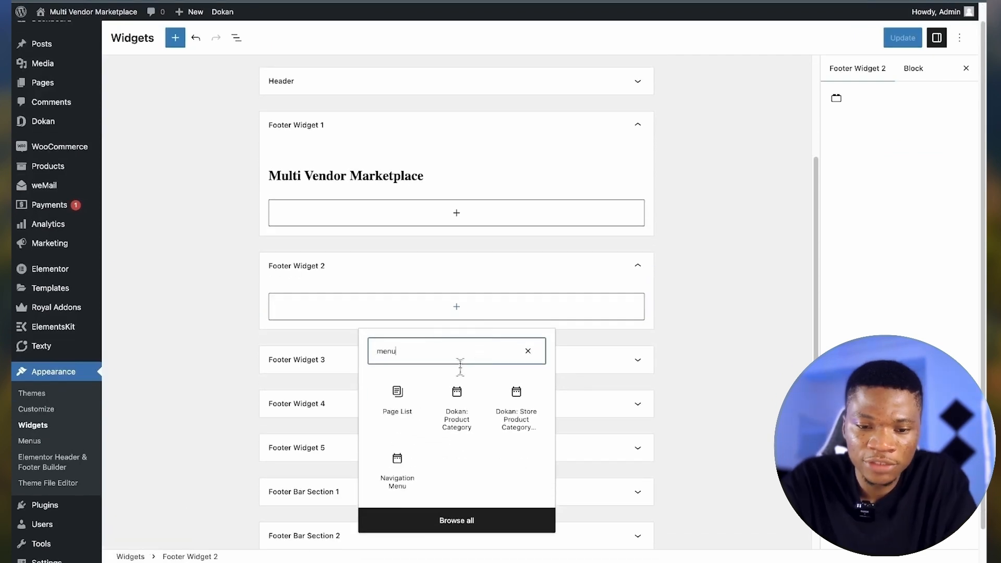
click(397, 458)
click(354, 352)
text(Menu)
click(328, 396)
click(337, 409)
scroll(704, 355, down, 1)
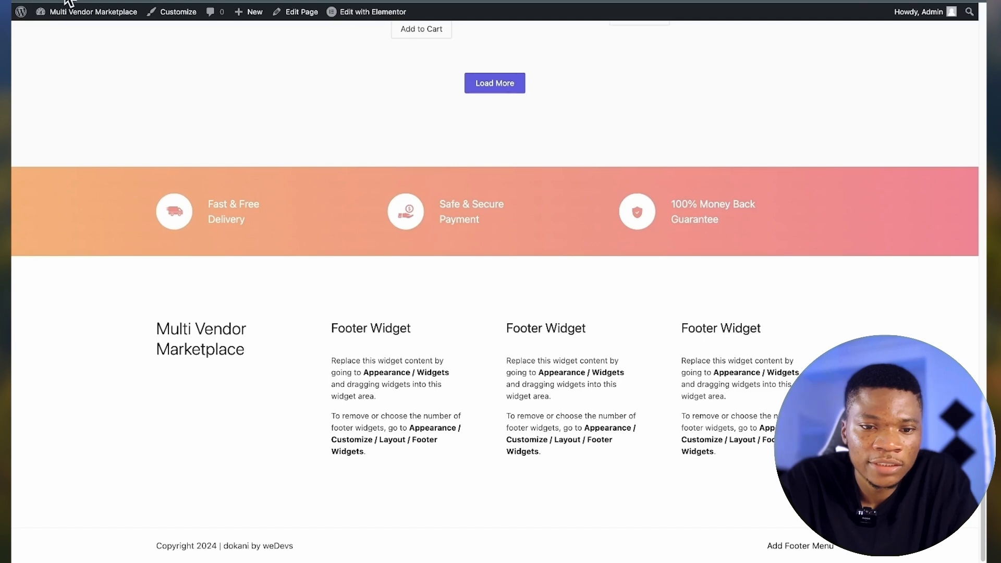
Step: Reload the live homepage and compare the footer menu column with the menu links in the header
click(65, 0)
scroll(296, 225, down, 20)
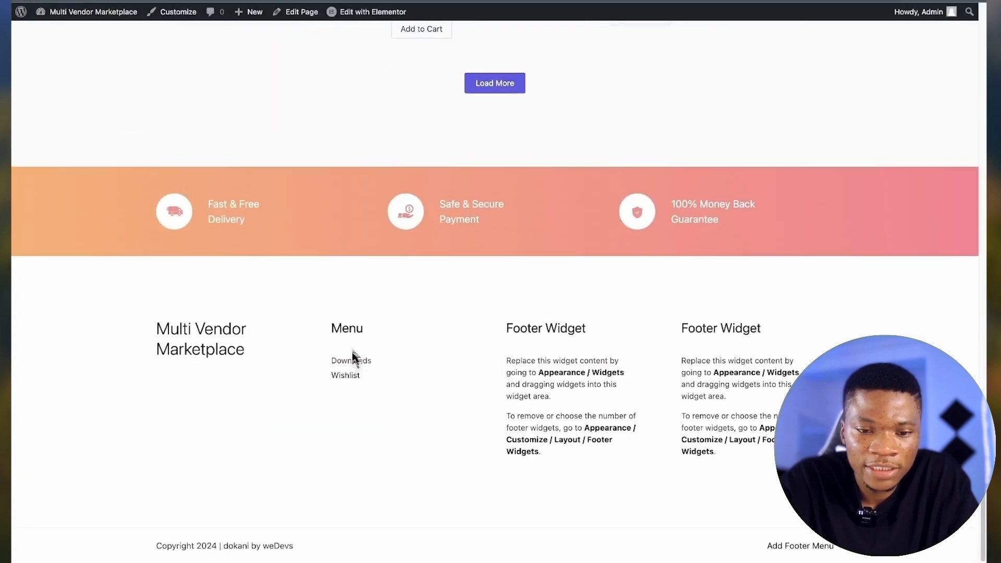
scroll(385, 322, up, 20)
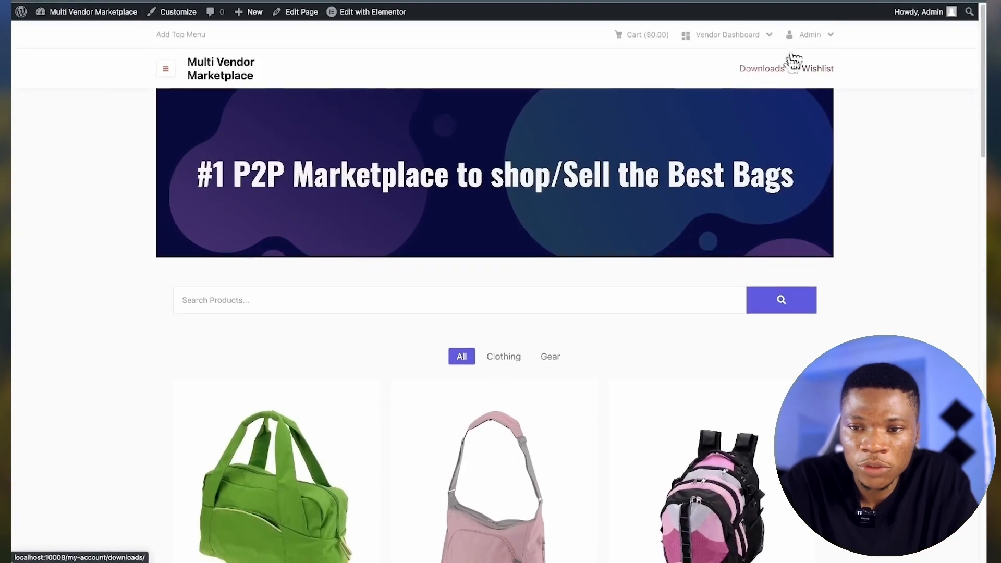
scroll(536, 306, down, 15)
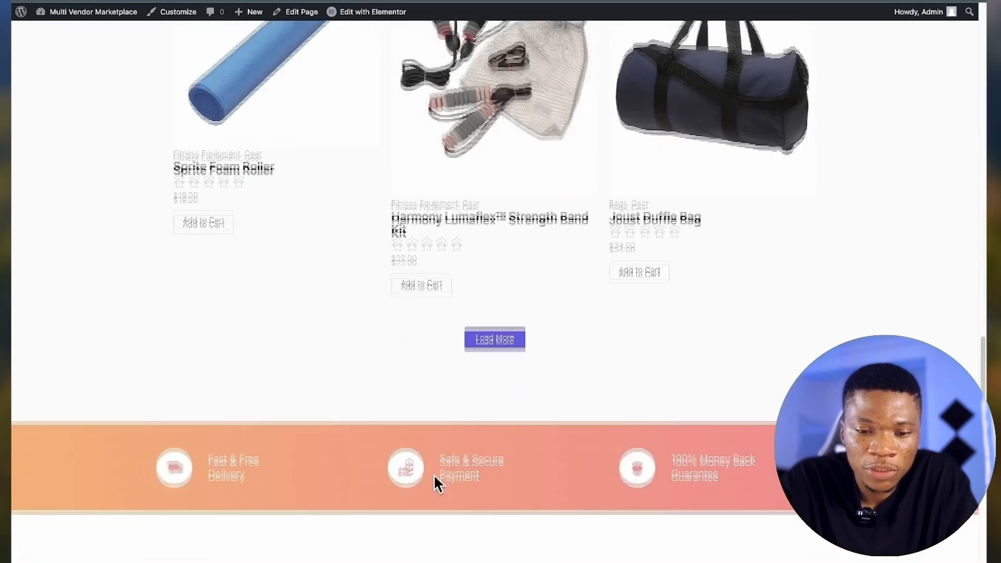
scroll(433, 474, down, 5)
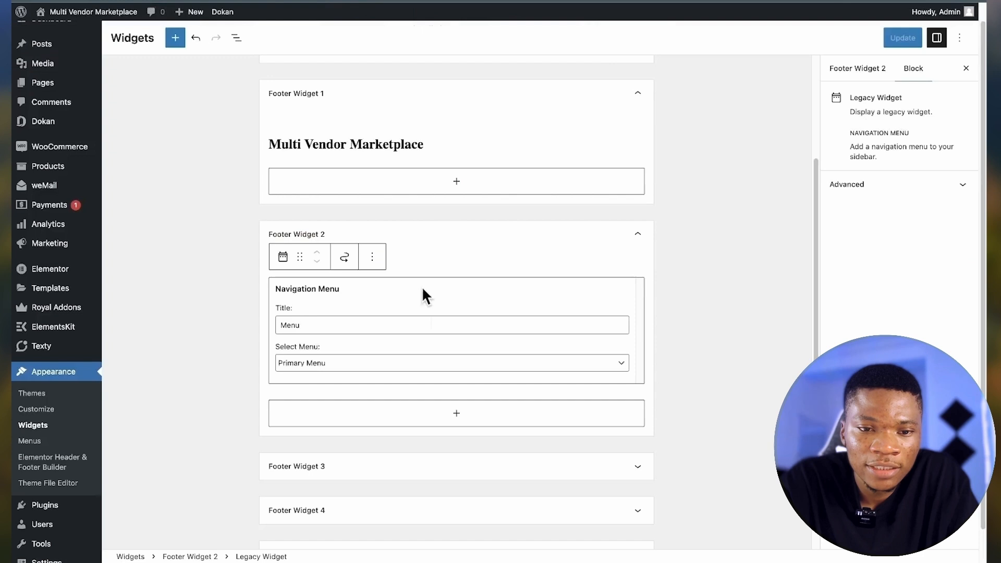
Step: Insert a Social Icons block into Footer Widget 3
scroll(436, 339, down, 5)
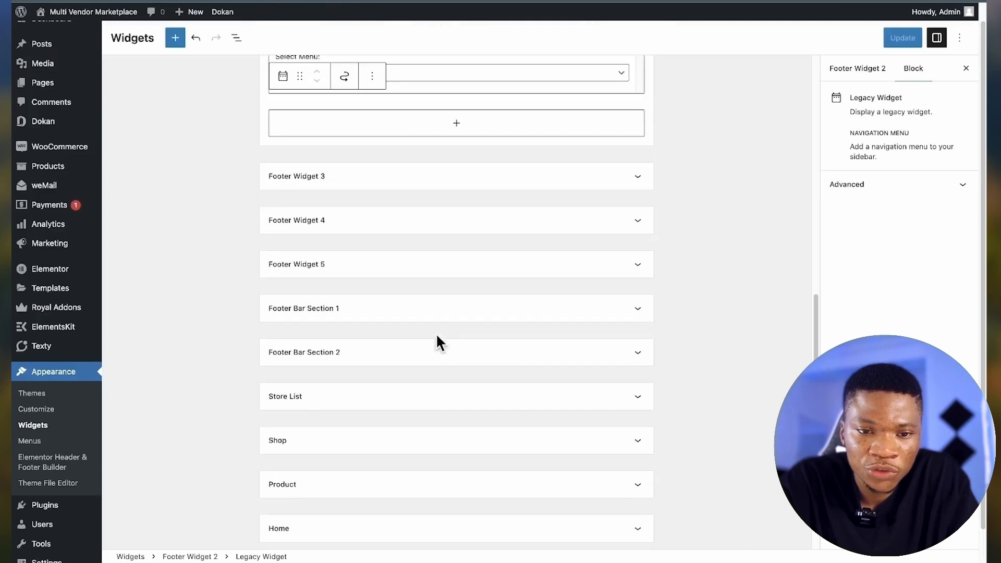
click(409, 183)
scroll(431, 152, up, 2)
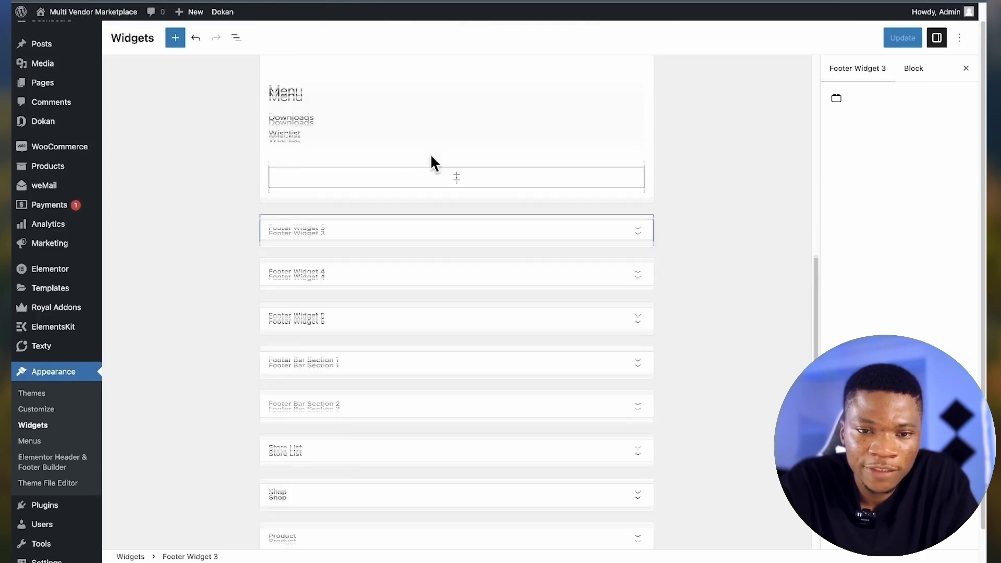
click(428, 251)
click(448, 293)
text(soci)
click(393, 383)
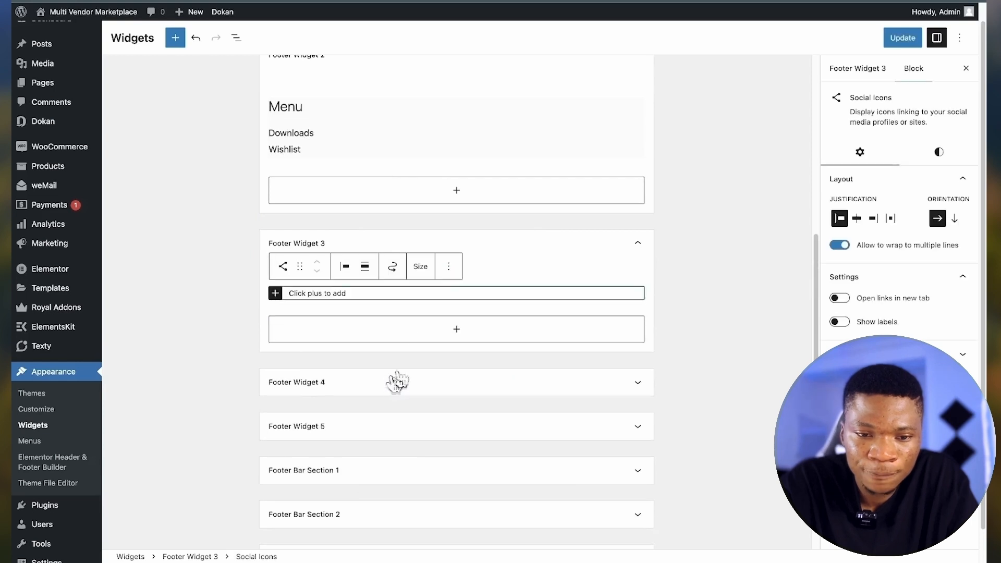
Step: Add Facebook, Twitter and YouTube icons to the Social Icons block in Footer Widget 3
click(275, 293)
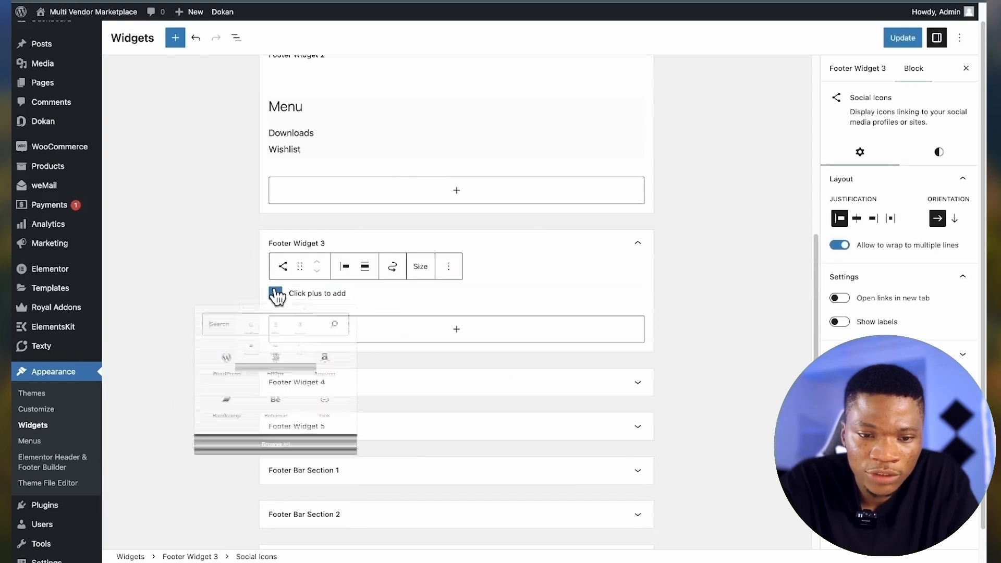
text(fa)
click(215, 372)
click(451, 295)
click(303, 297)
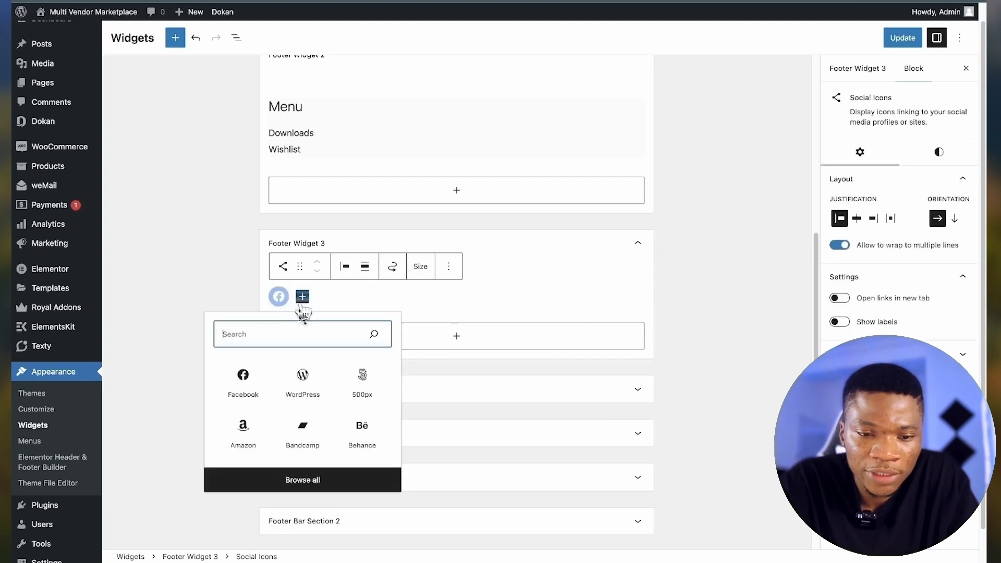
text(tw)
click(309, 373)
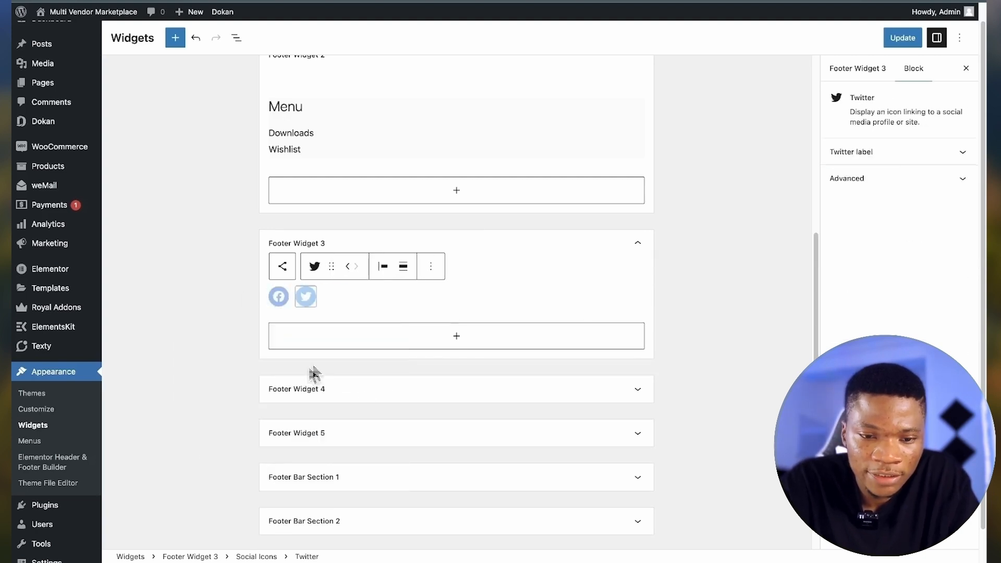
click(341, 301)
click(330, 297)
text(you)
click(275, 379)
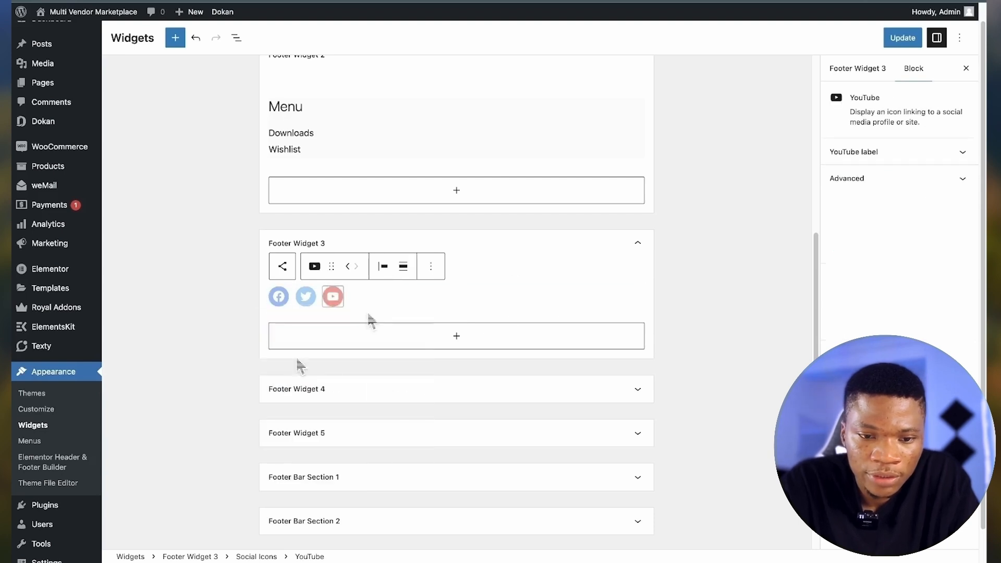
Step: Save the widget changes and check the social icons in the live homepage's footer
click(509, 276)
click(903, 38)
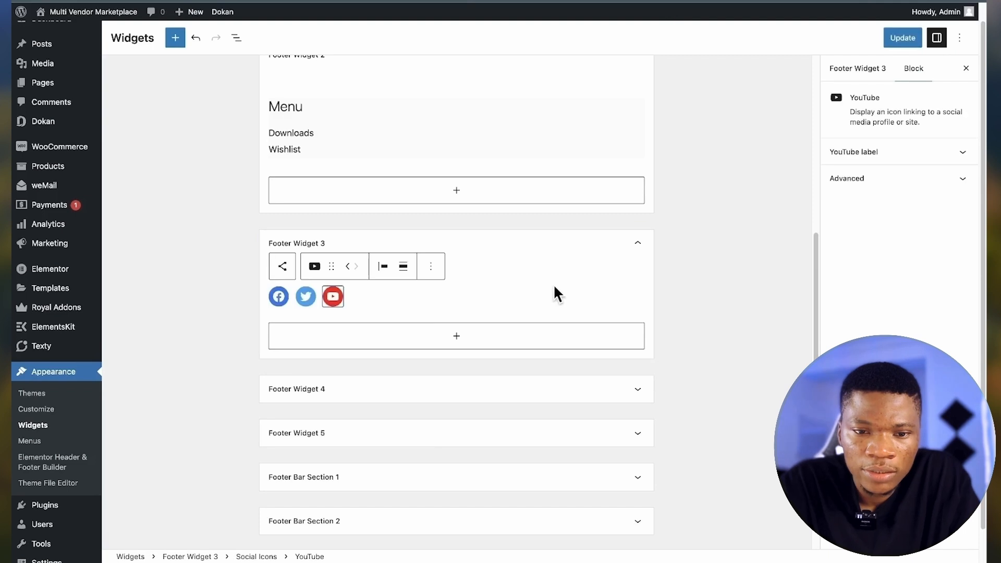
click(554, 293)
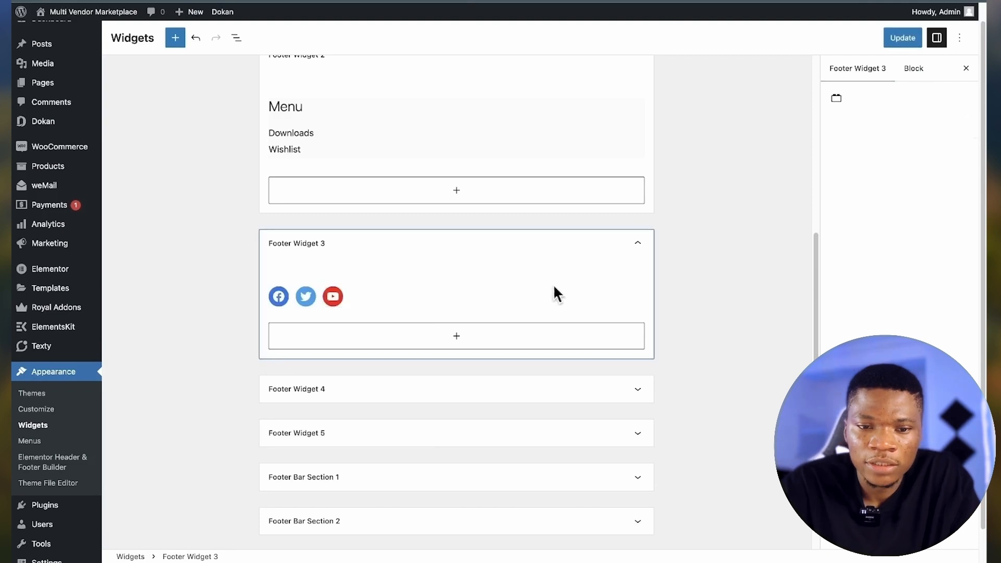
click(903, 39)
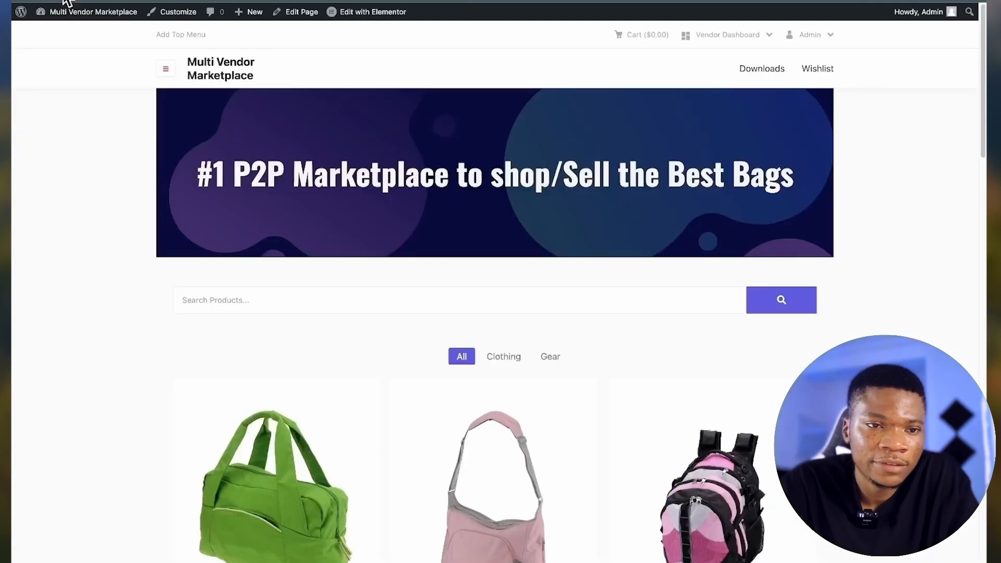
scroll(218, 184, down, 10)
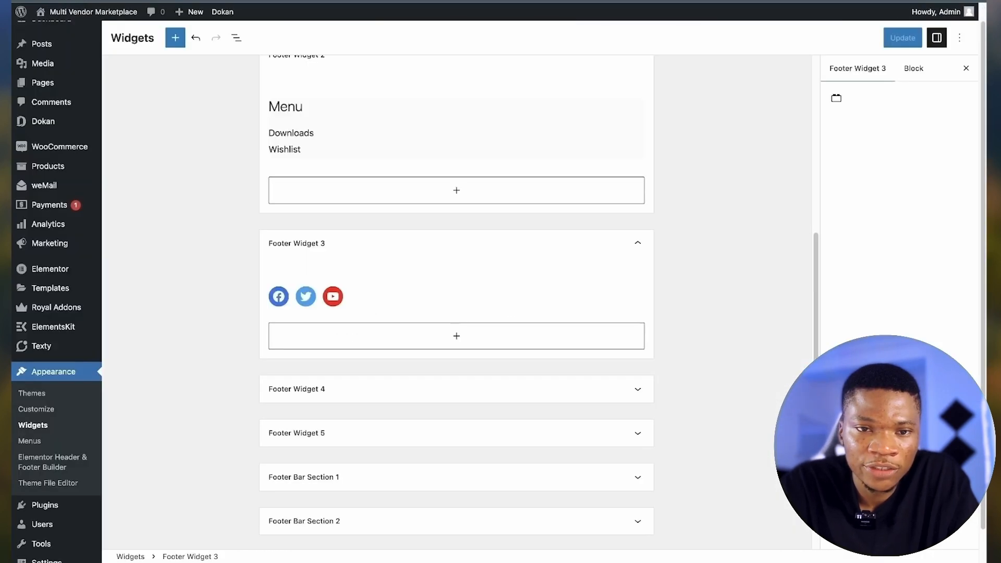
Step: Add a Heading block reading "Socials" to Footer Widget 3, move it above the social icons and update the widgets
click(425, 346)
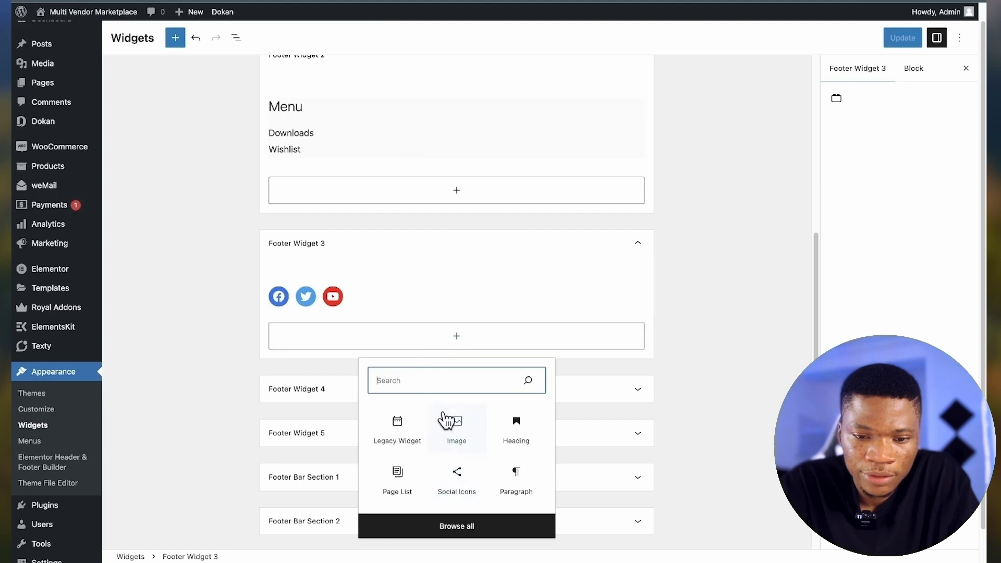
click(518, 444)
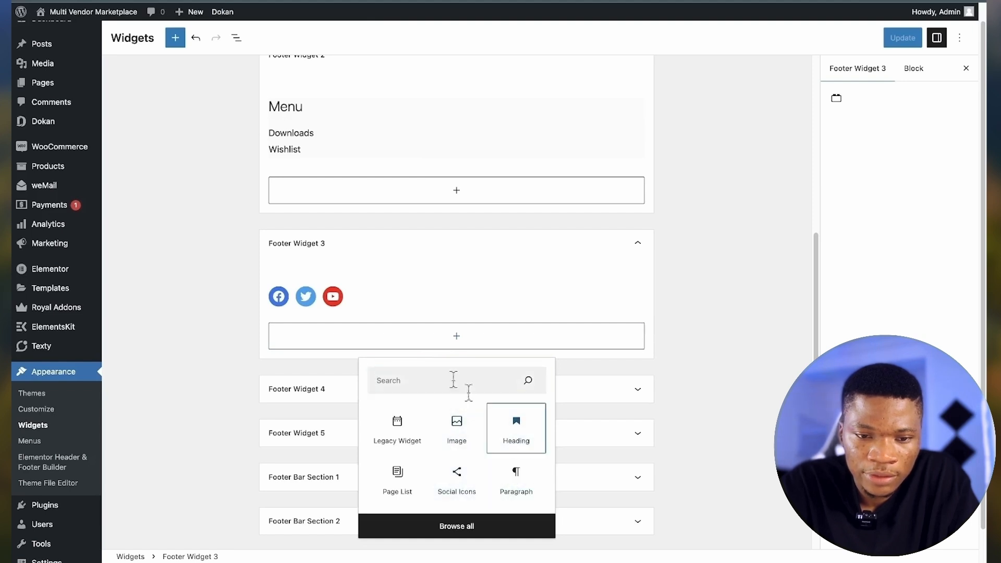
click(528, 446)
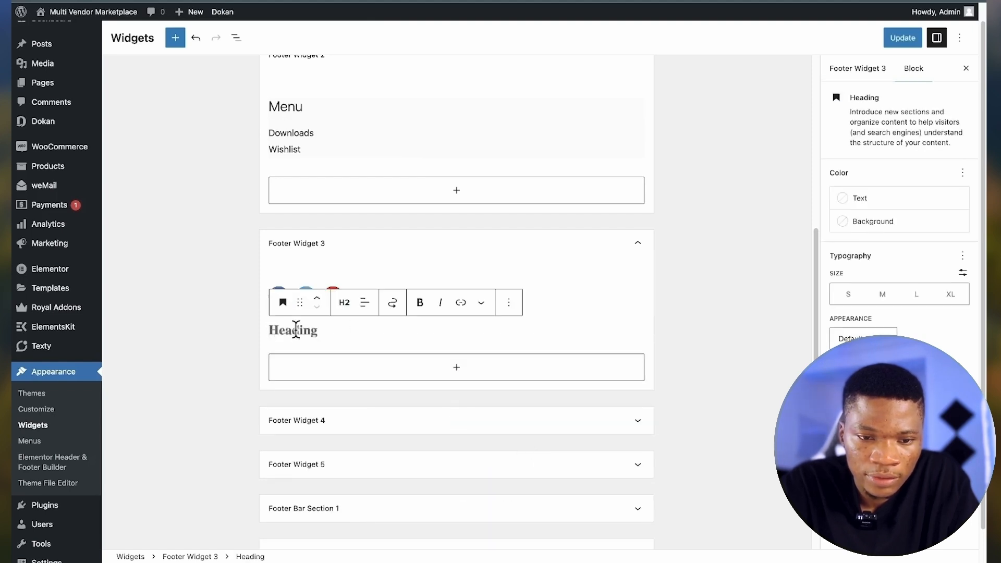
click(318, 299)
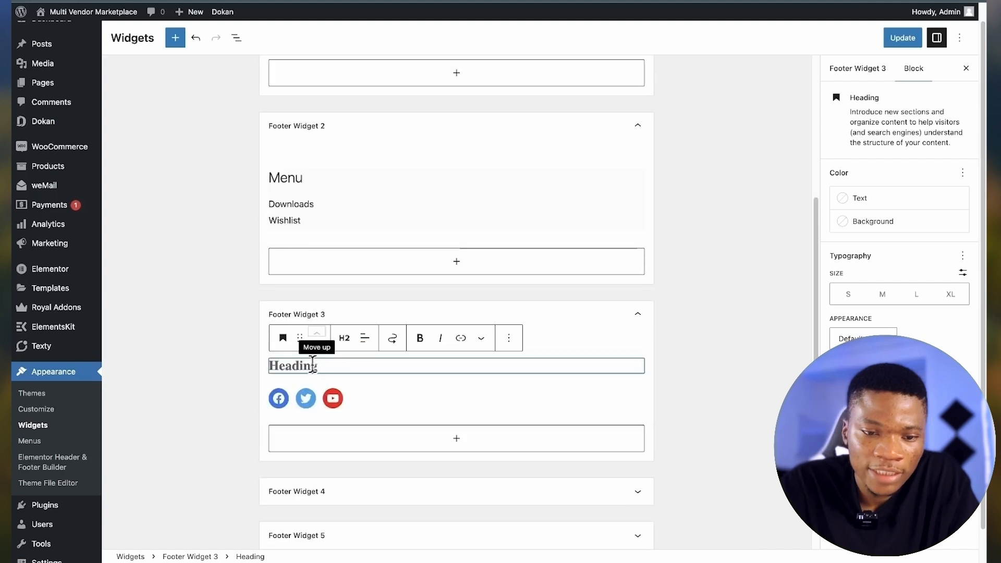
click(297, 369)
text(Socials)
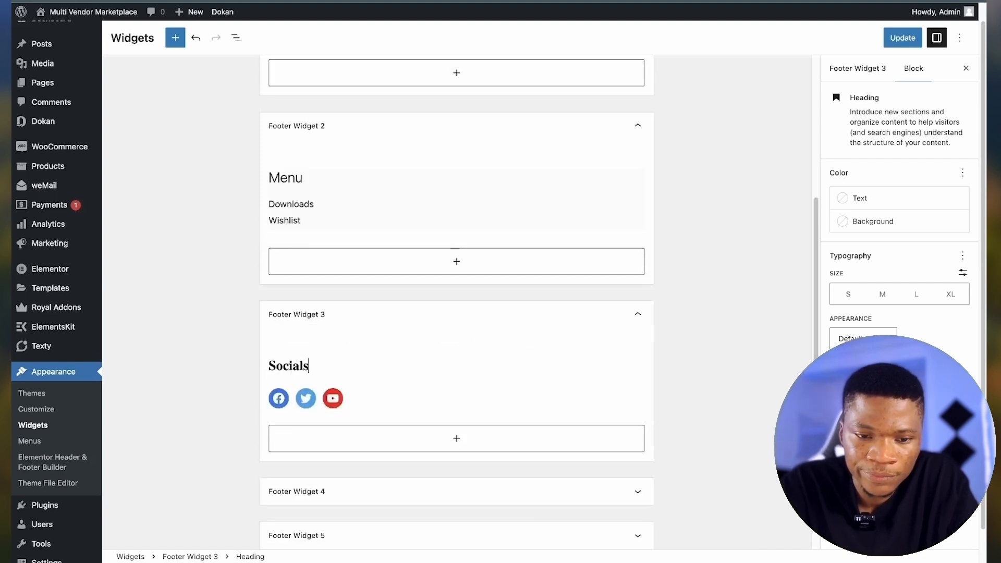
click(902, 38)
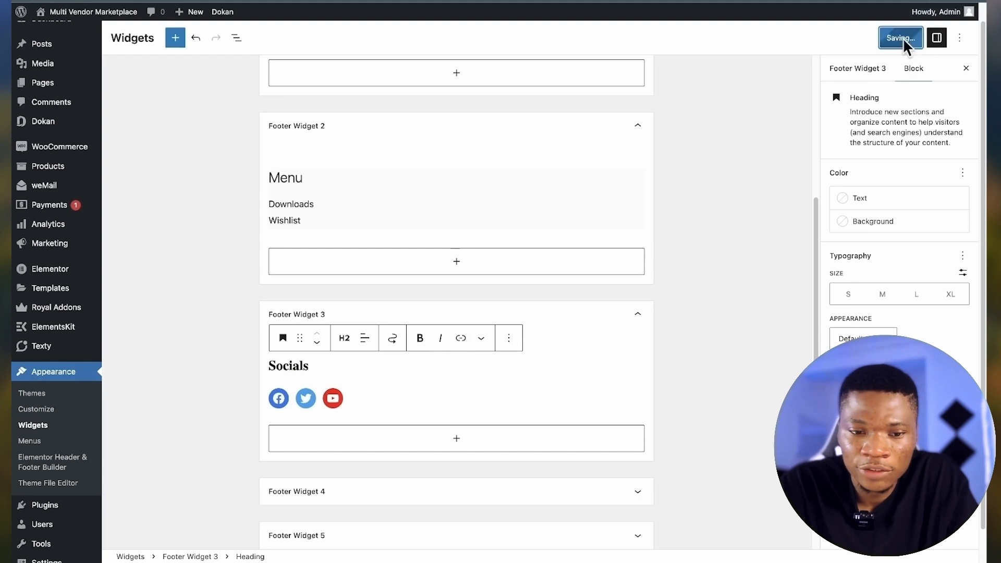
Step: Reload the live homepage and check the footer columns, including the new Socials heading above the social icons
key(ctrl+Tab)
key(super+r)
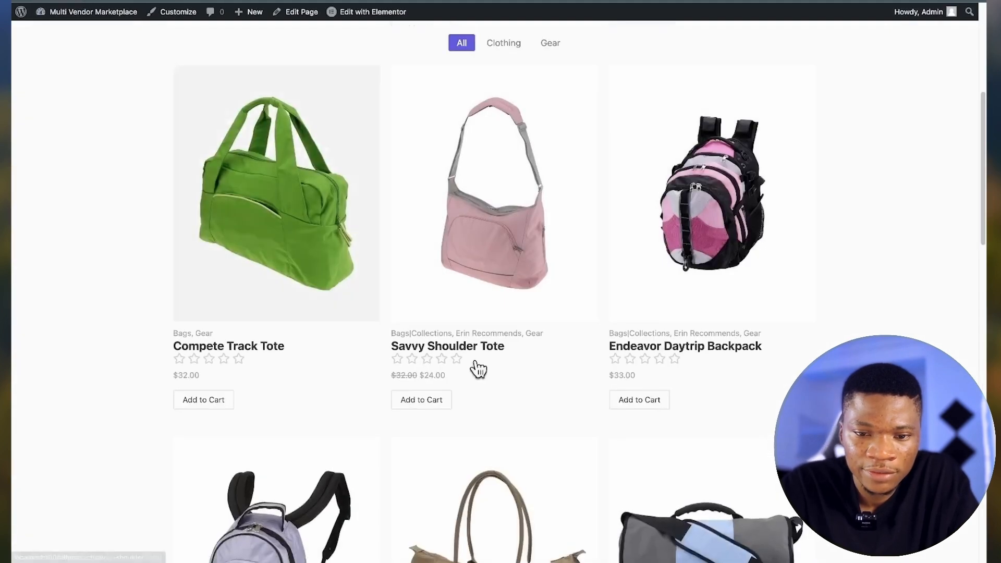
scroll(479, 370, down, 15)
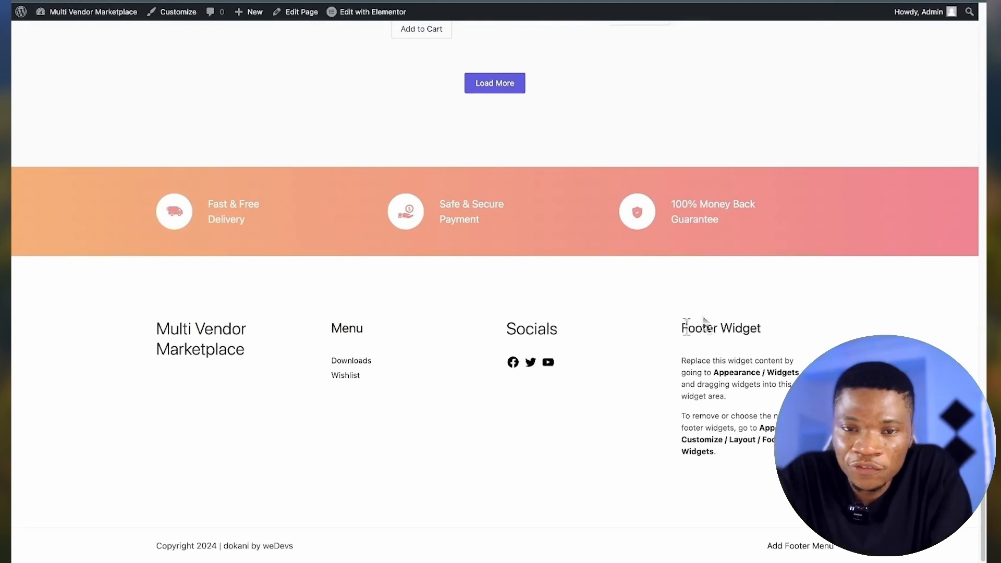
scroll(581, 330, up, 3)
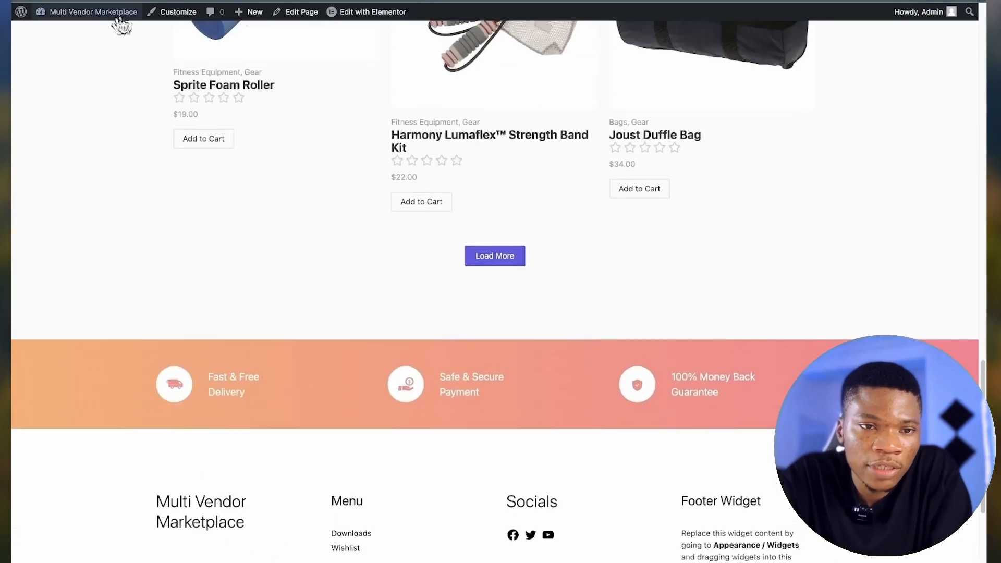
Step: In the theme customizer's Footer Widgets settings, set the number of footer widgets to 3 and publish the change
click(178, 12)
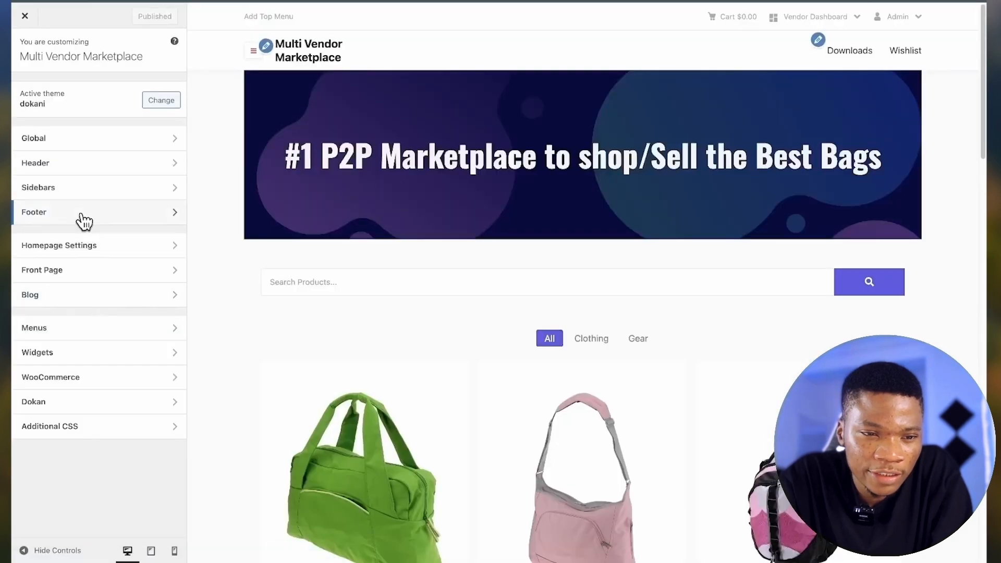
click(83, 214)
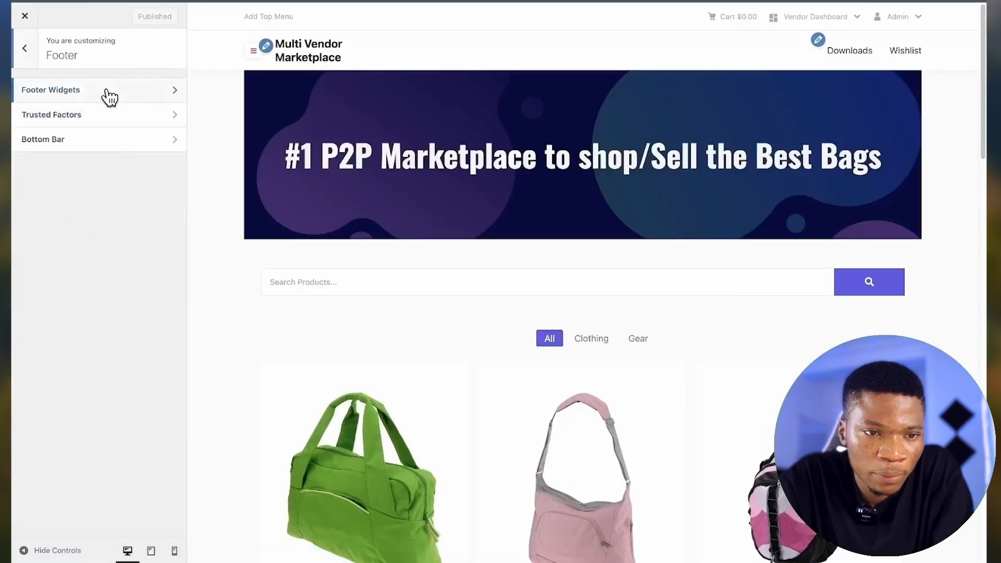
click(106, 97)
click(101, 270)
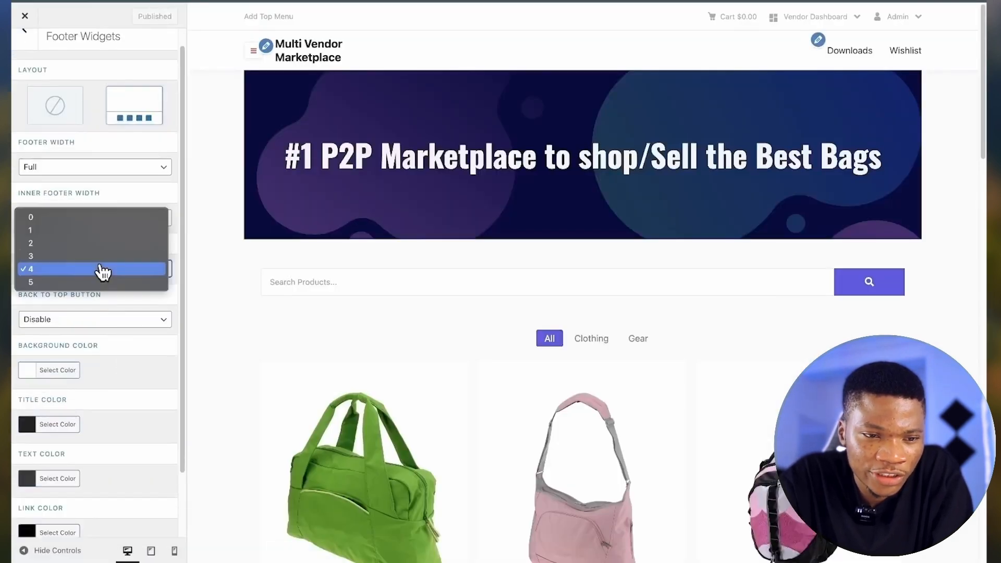
click(96, 263)
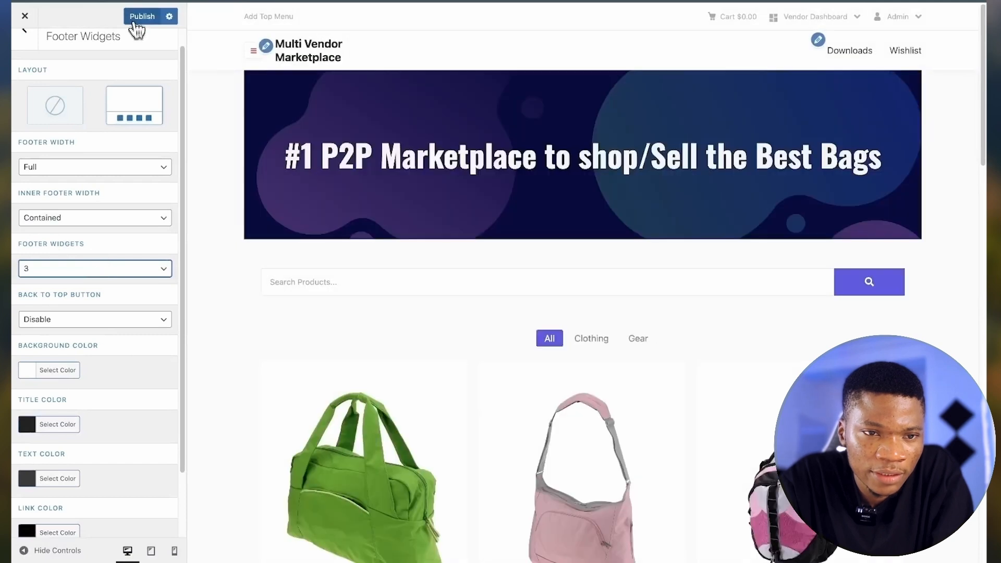
click(135, 18)
Step: Look over the remaining footer widget options, close the customizer and check the footer on the live homepage
scroll(79, 346, down, 3)
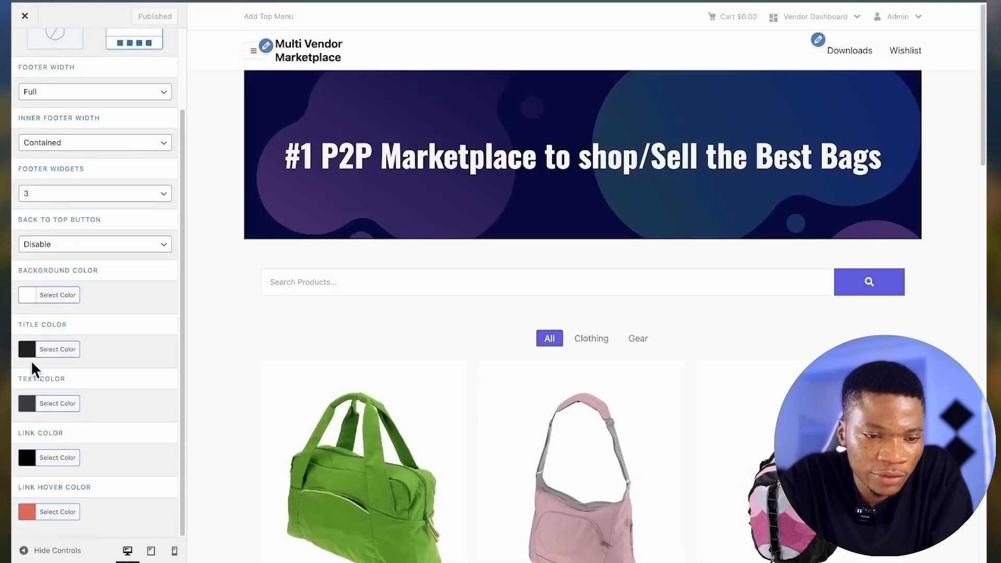
scroll(85, 402, up, 4)
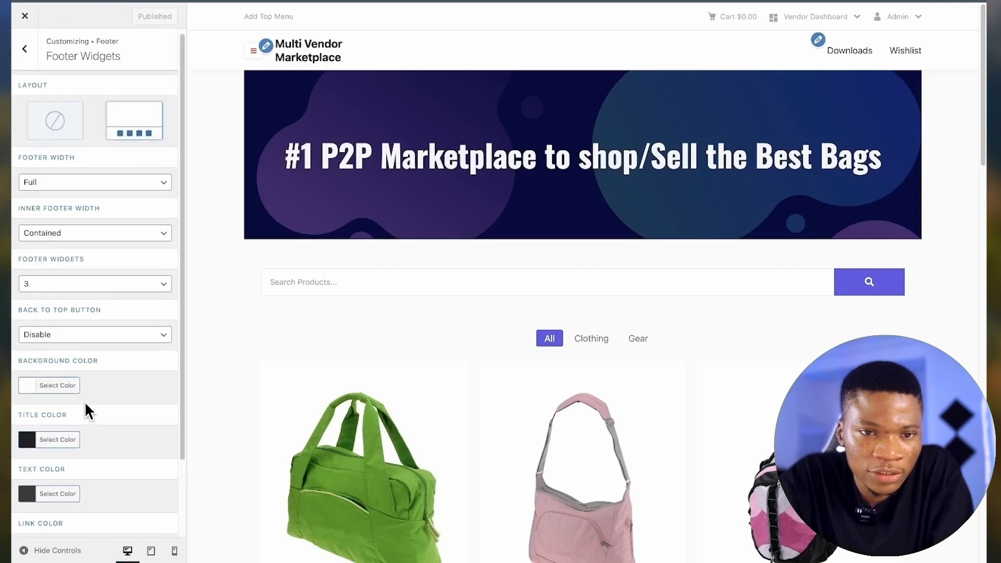
click(30, 53)
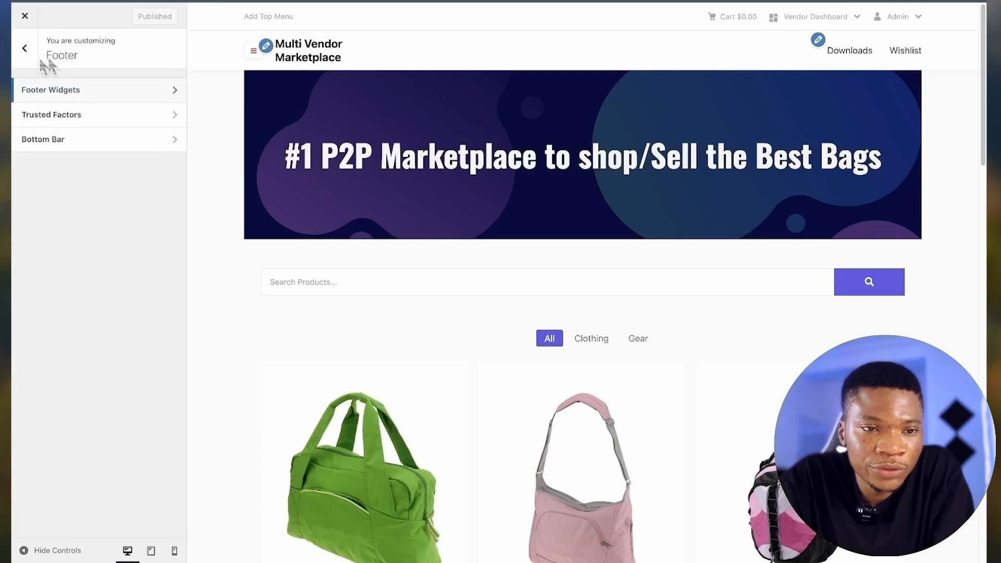
click(26, 51)
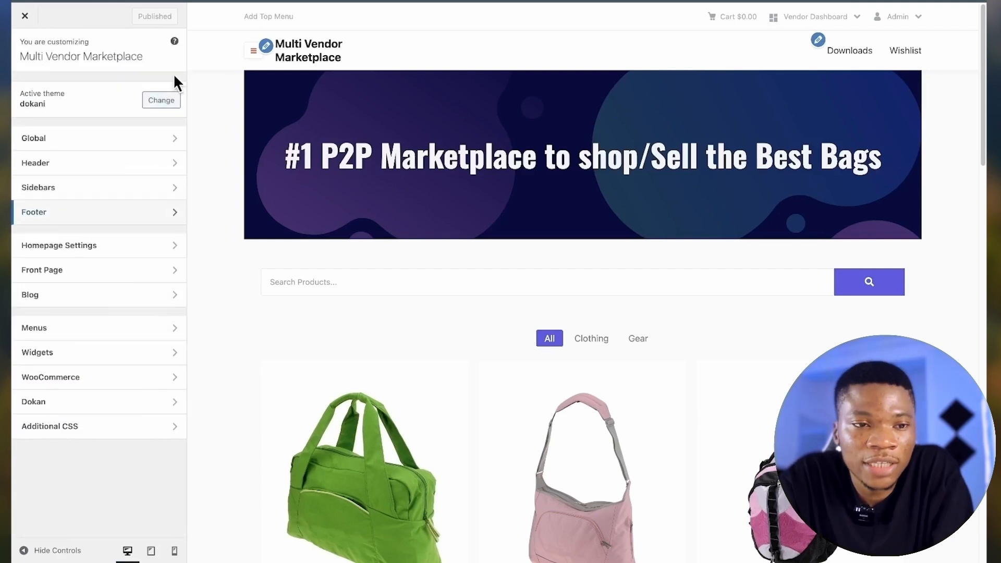
click(25, 16)
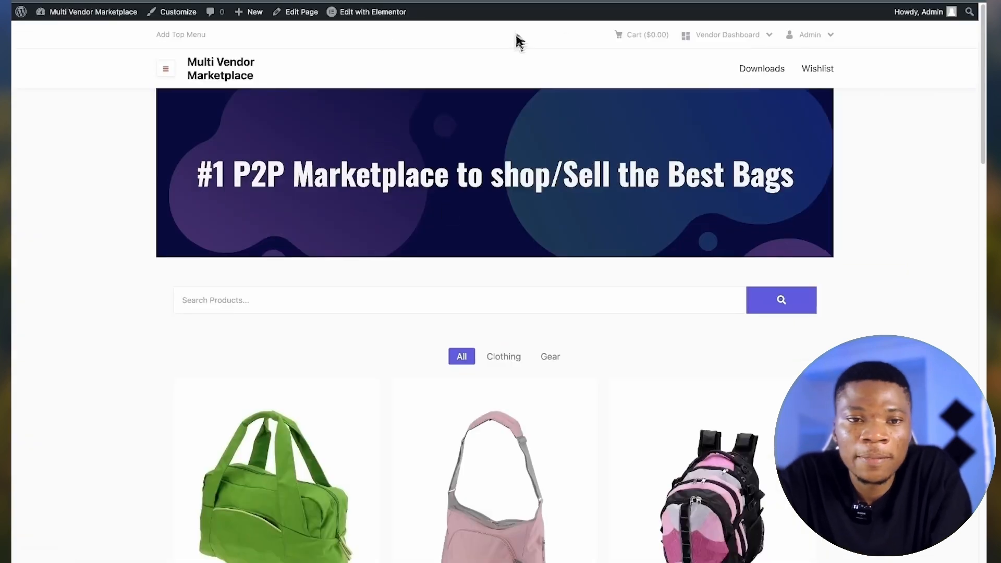
scroll(644, 357, down, 20)
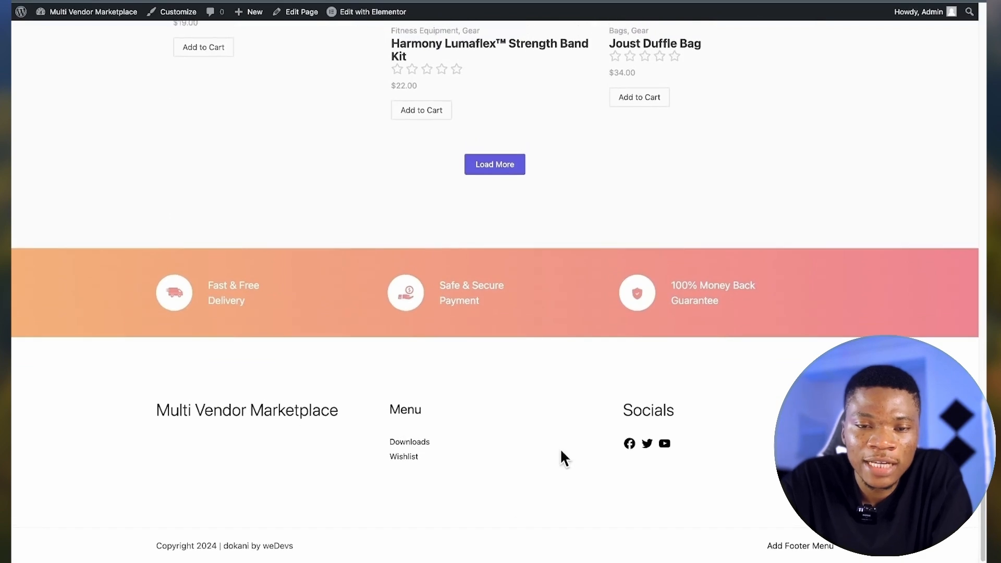
scroll(567, 492, up, 20)
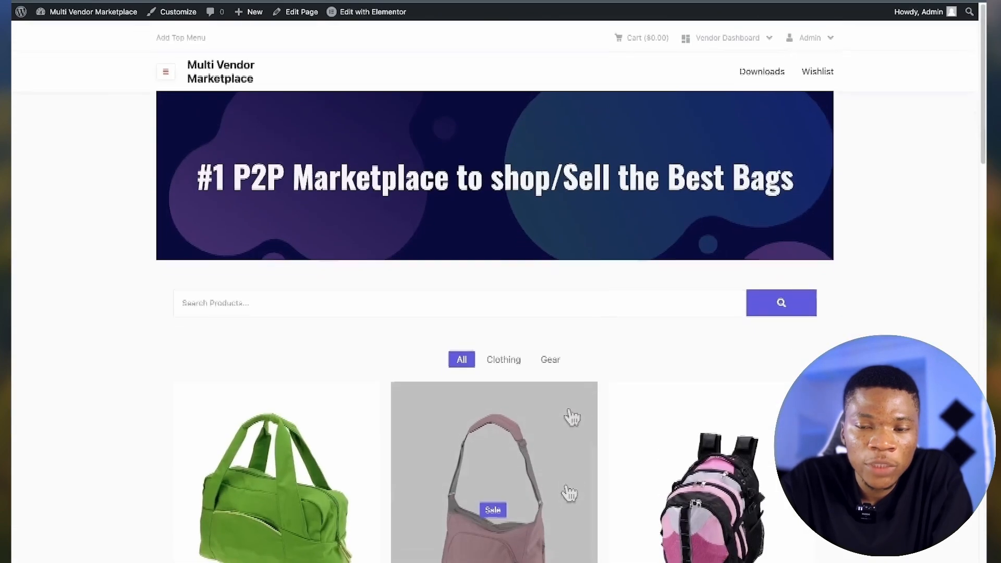
Step: Open the vendor dashboard from the storefront and try to view its Products page
mouse_move(744, 40)
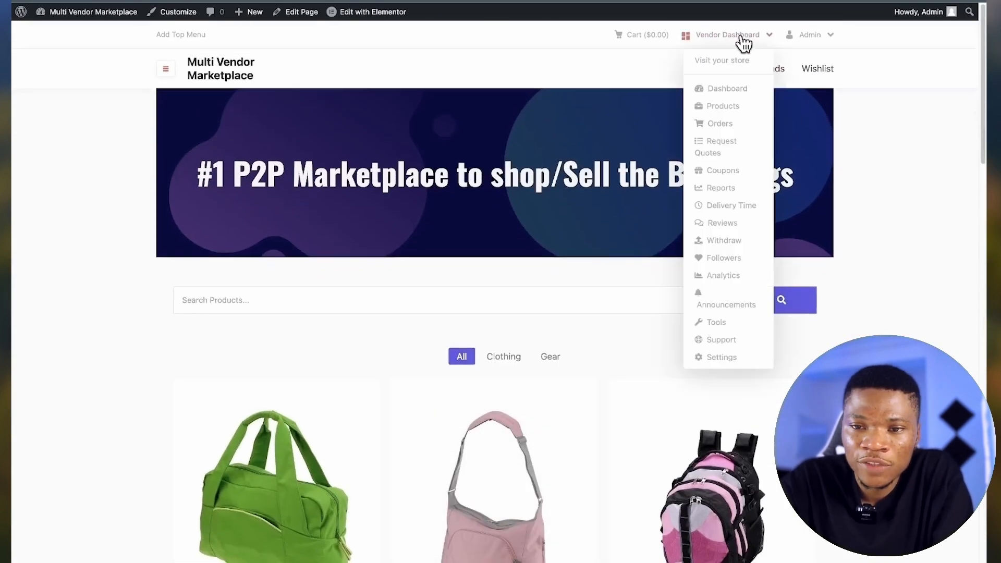
click(733, 91)
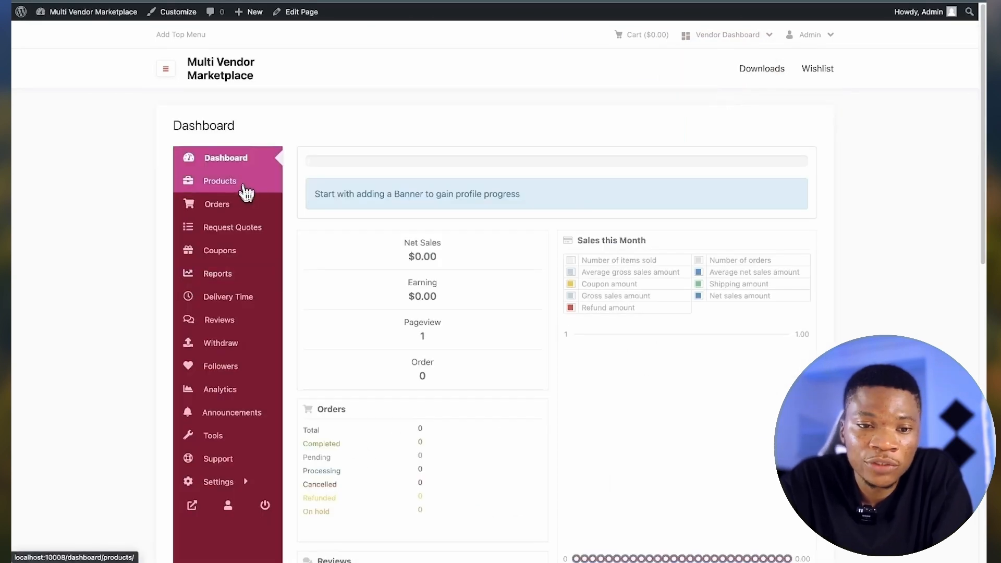
click(239, 195)
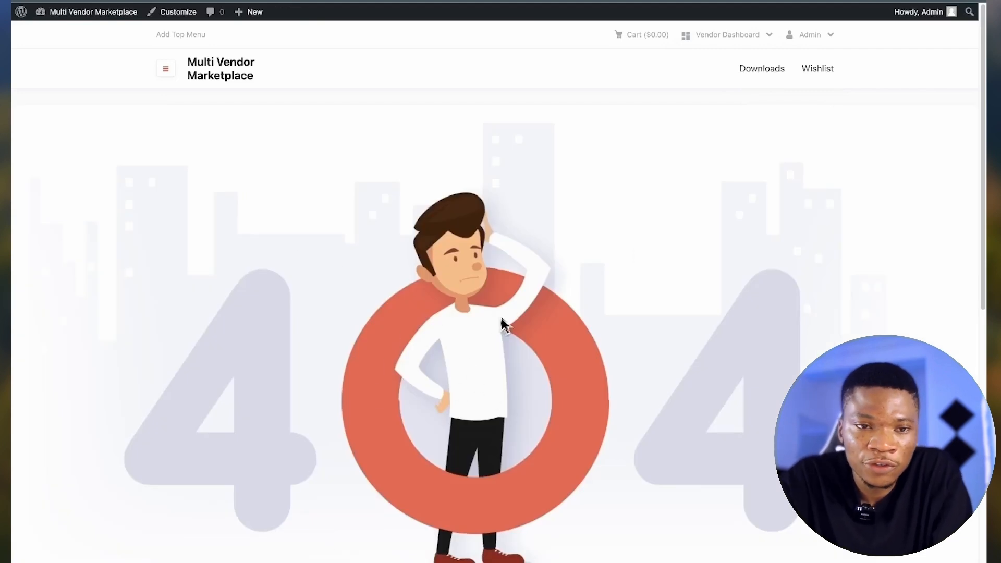
scroll(348, 256, down, 5)
scroll(348, 252, up, 5)
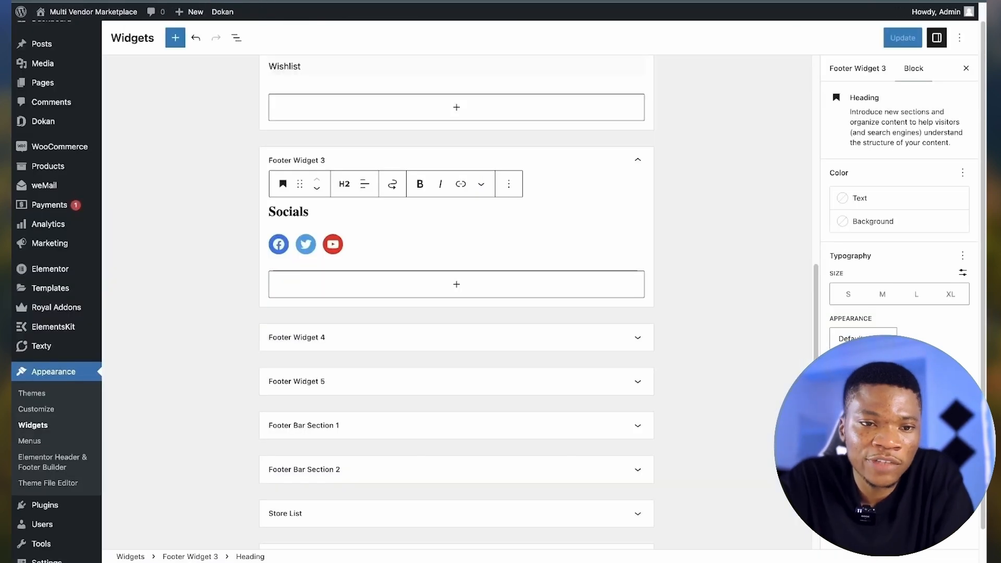
Step: Set the Vendor Store URL to "account" in Dokan's General settings and save the changes
scroll(157, 256, up, 5)
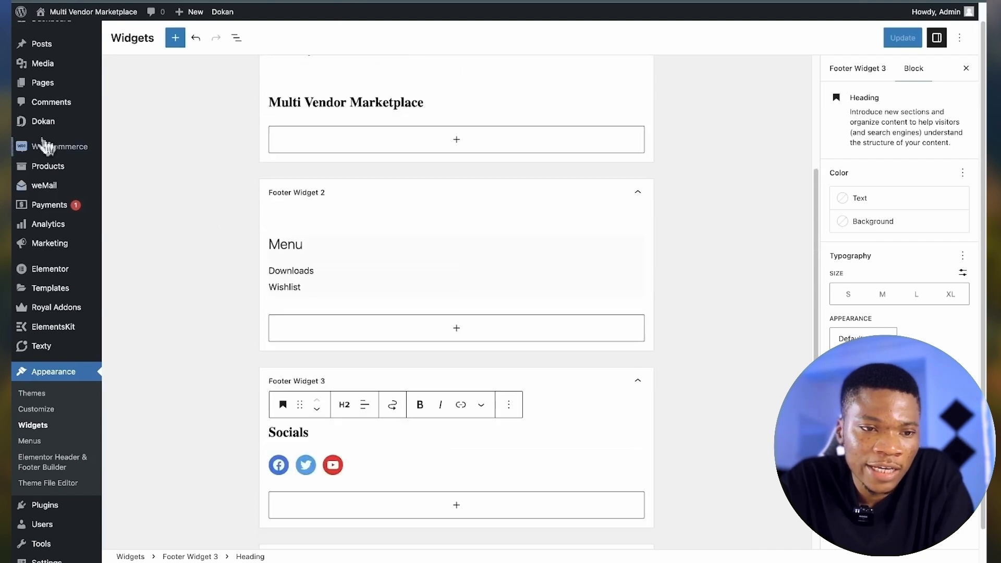
mouse_move(39, 125)
click(128, 415)
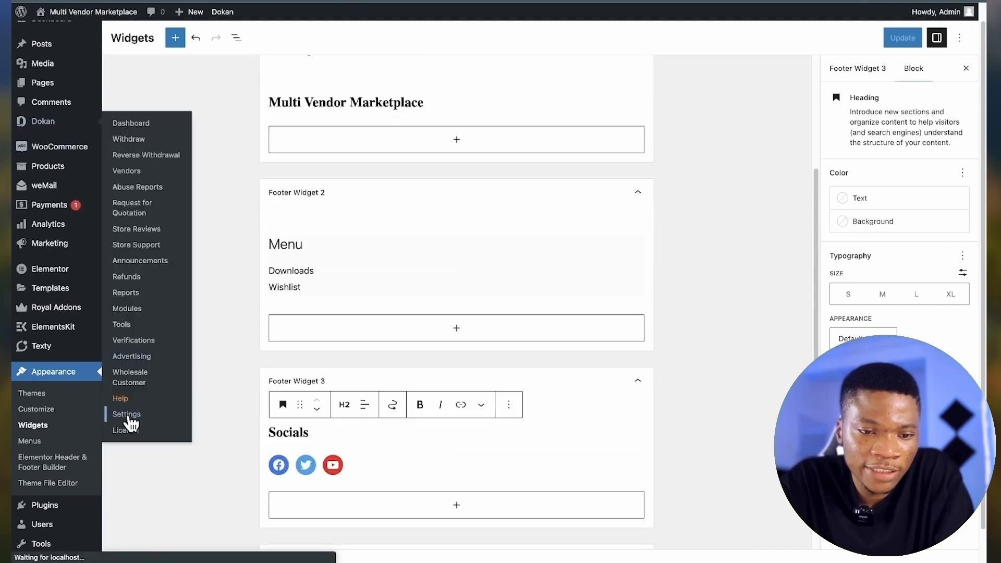
scroll(239, 381, down, 4)
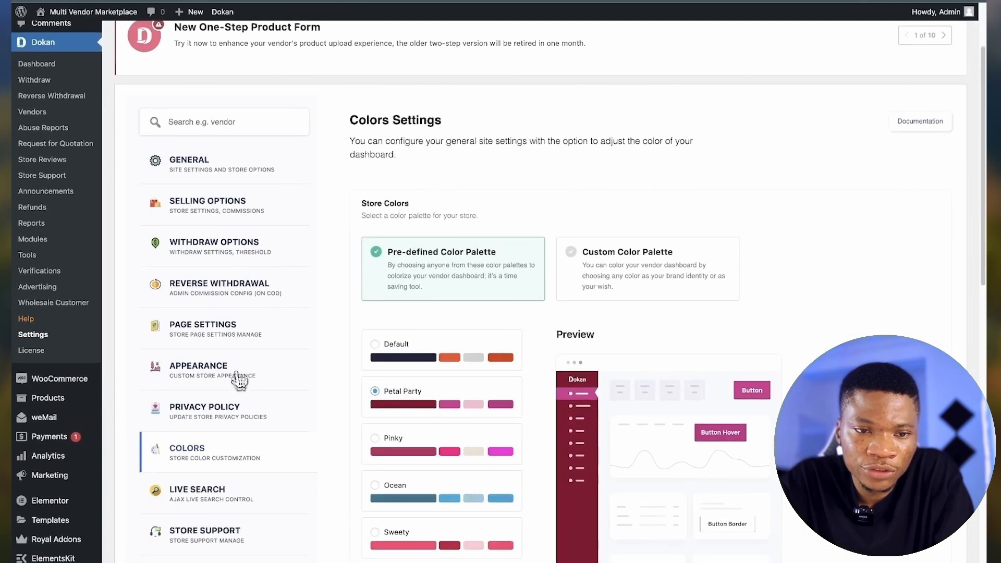
click(208, 163)
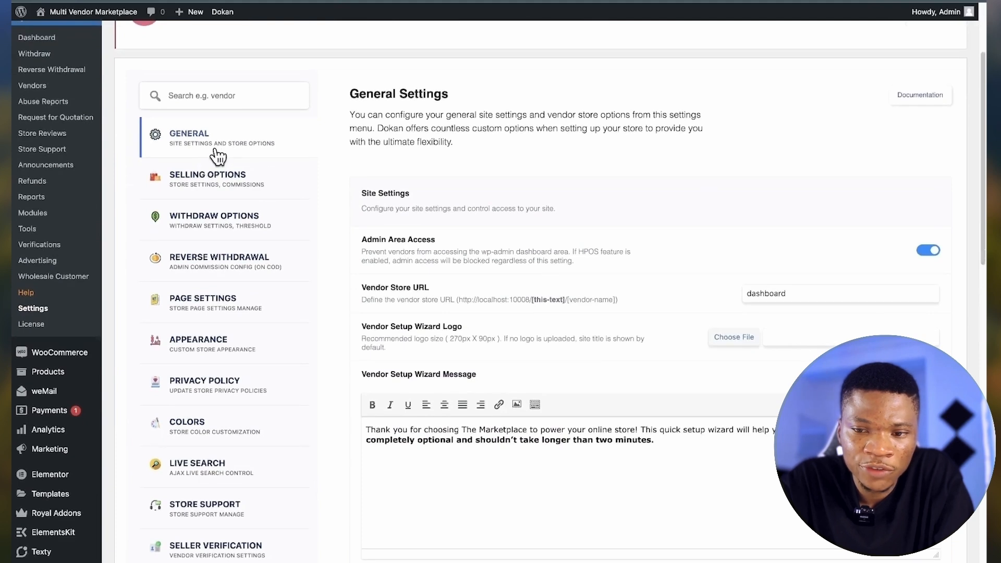
scroll(671, 300, up, 1)
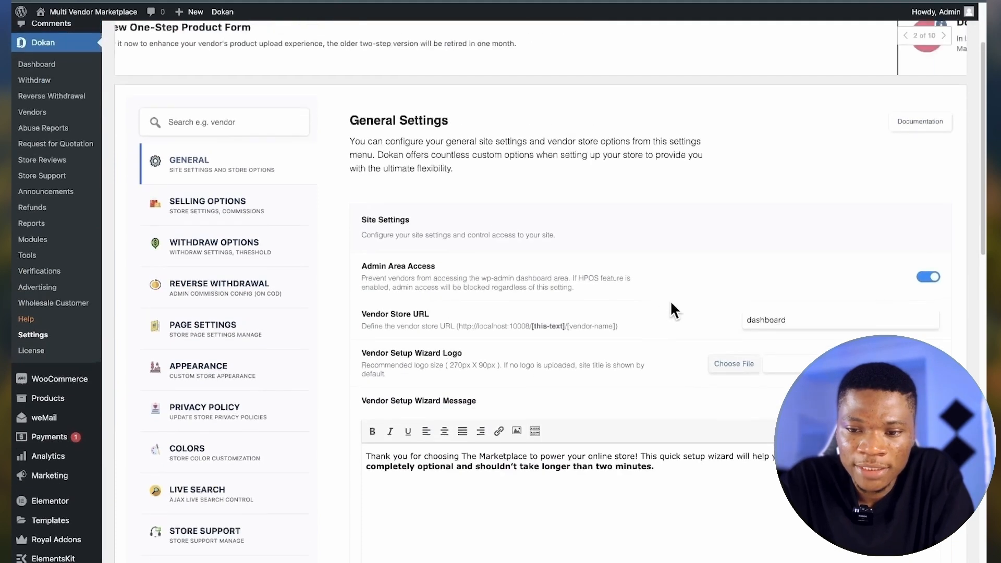
double_click(778, 317)
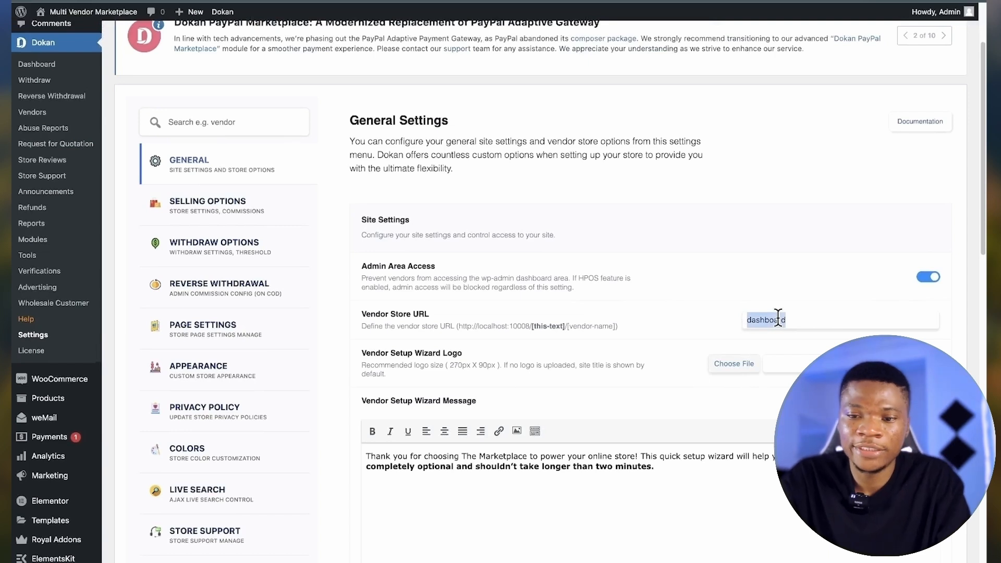
text(a)
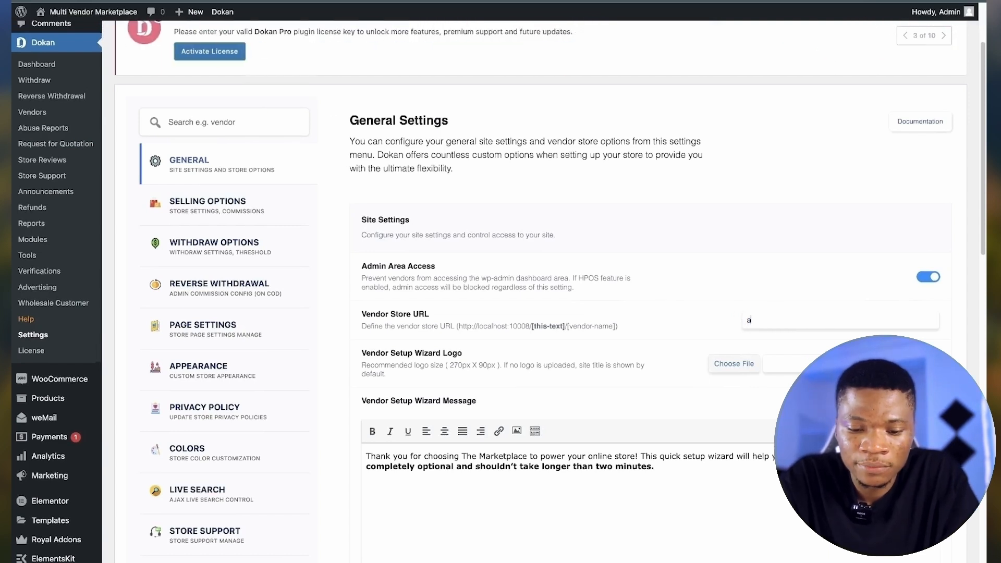
text(ccount)
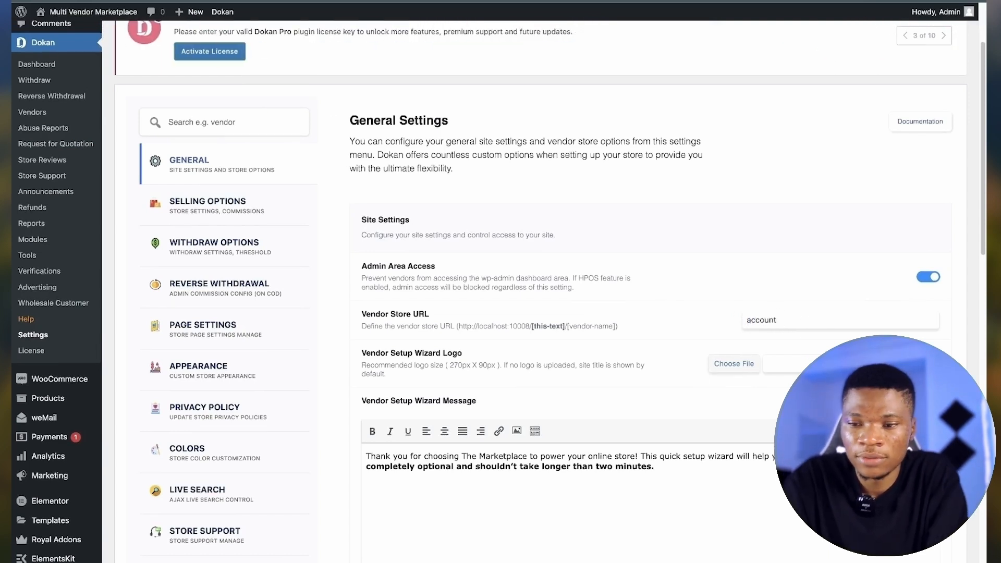
scroll(777, 319, down, 10)
scroll(646, 292, down, 3)
click(917, 402)
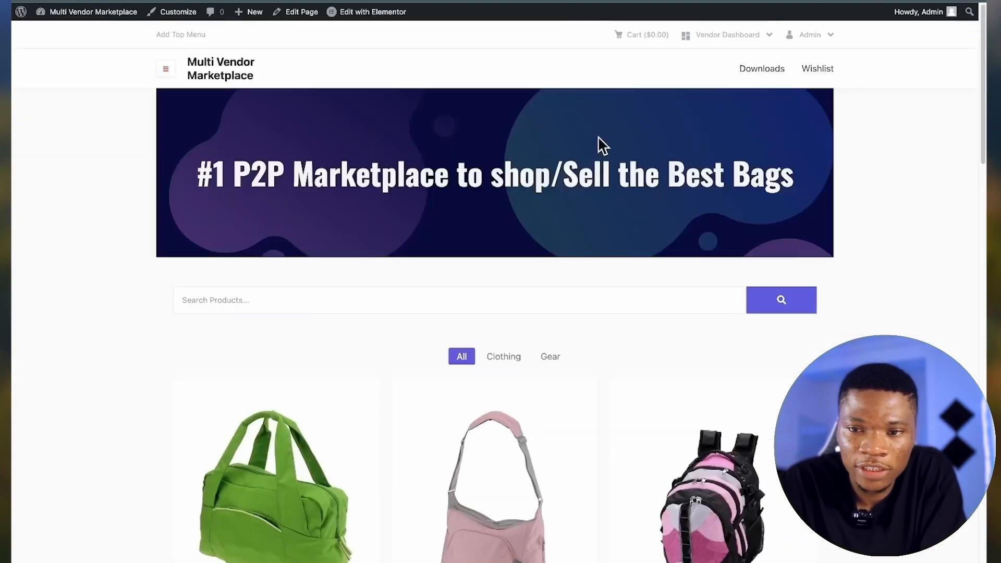
Step: Reopen the vendor dashboard from the homepage and look through its Products page
mouse_move(710, 41)
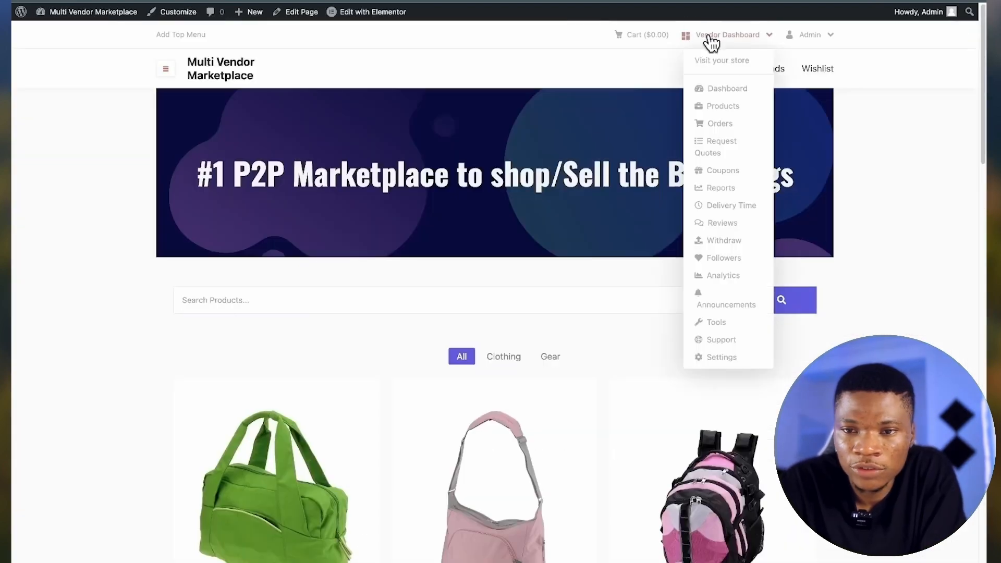
click(718, 89)
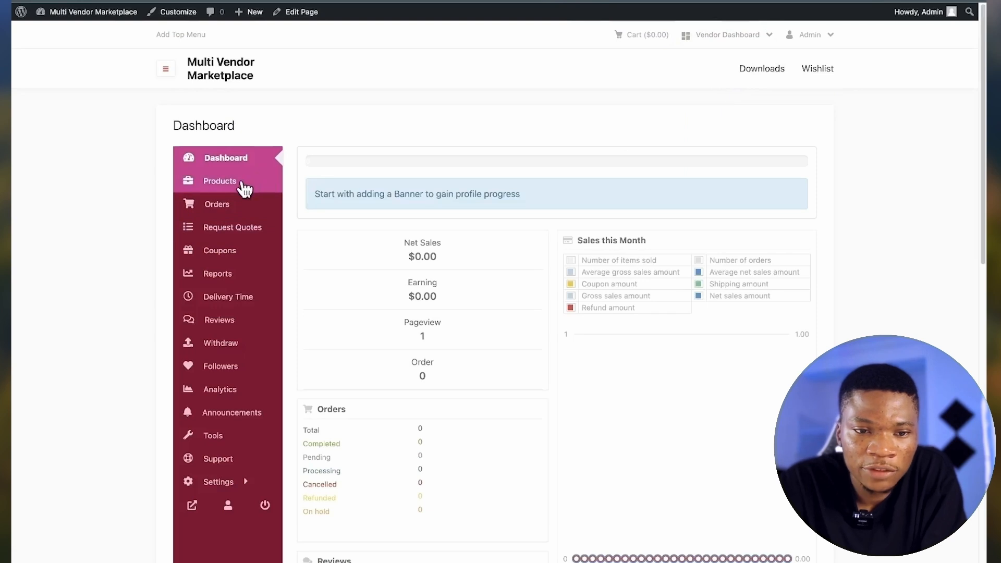
click(244, 184)
scroll(523, 412, down, 9)
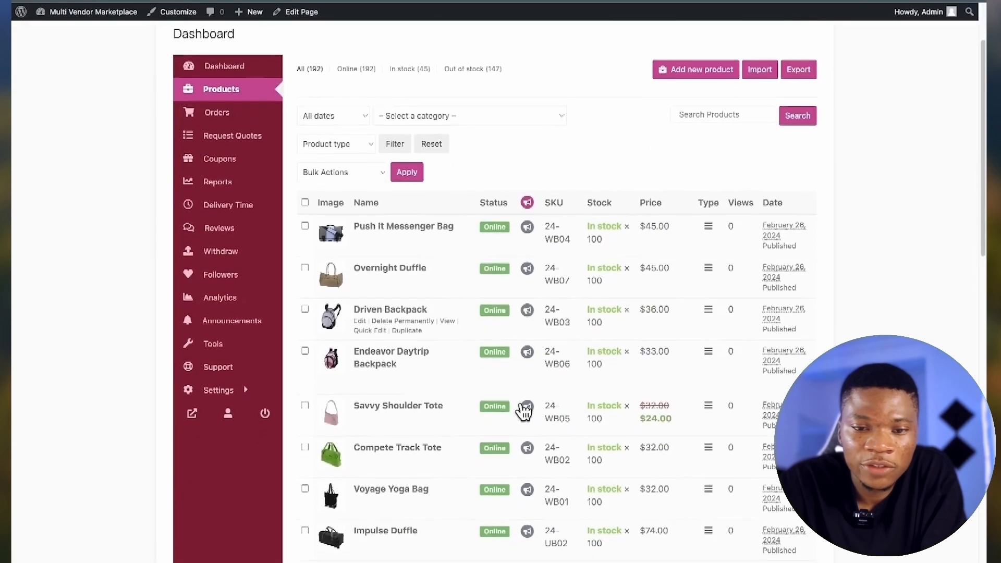
scroll(522, 404, up, 10)
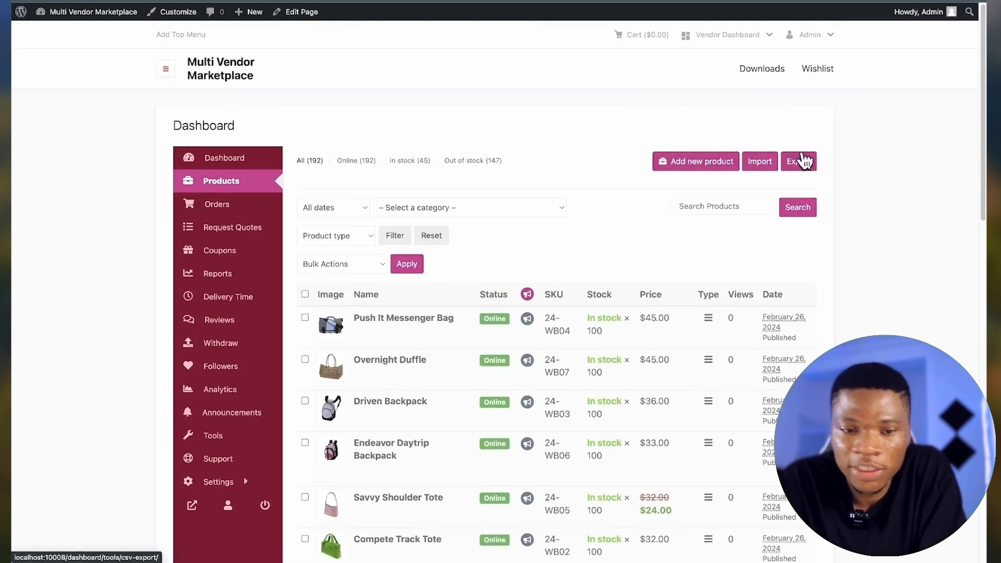
Step: Look through the vendor dashboard's Orders, Request Quotes, Coupons and Reports pages
click(229, 205)
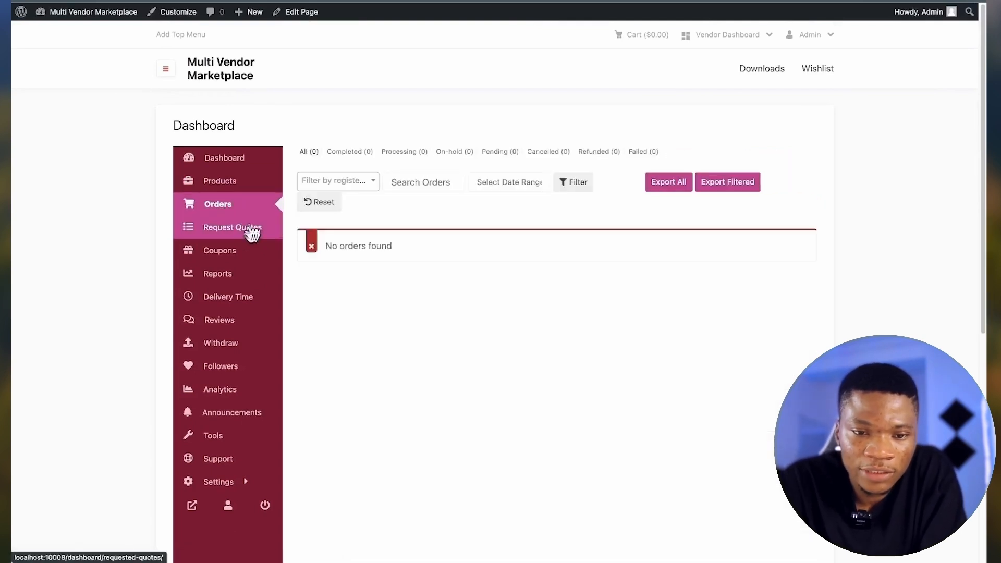
click(222, 237)
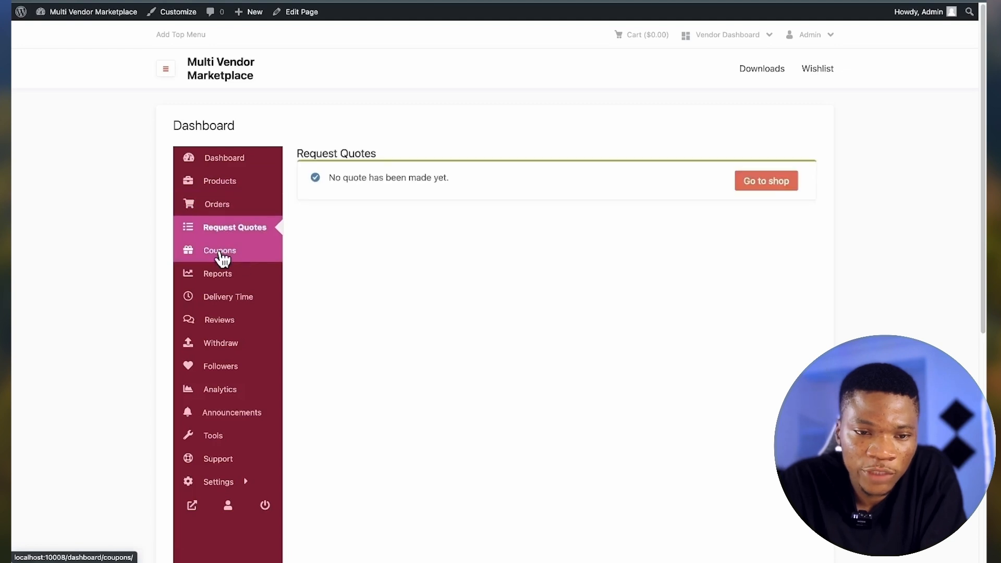
click(222, 258)
click(221, 275)
click(233, 320)
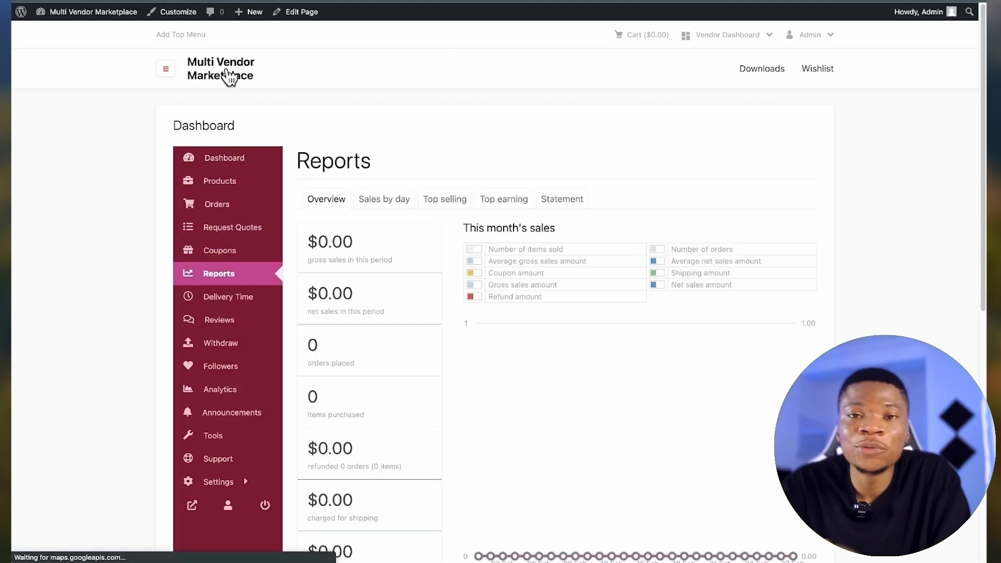
Step: Return to the marketplace homepage and review its product listings
click(228, 78)
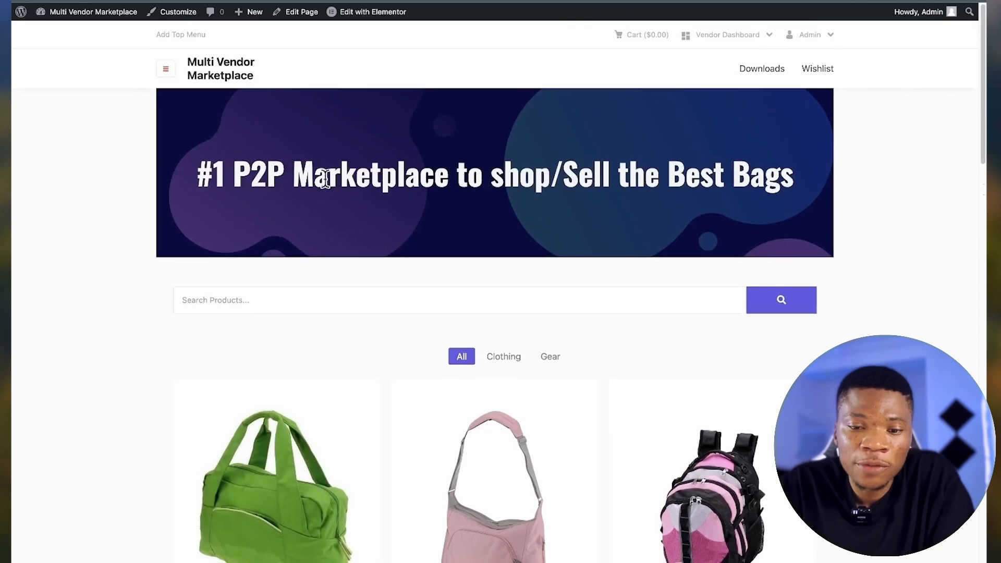
scroll(378, 333, down, 13)
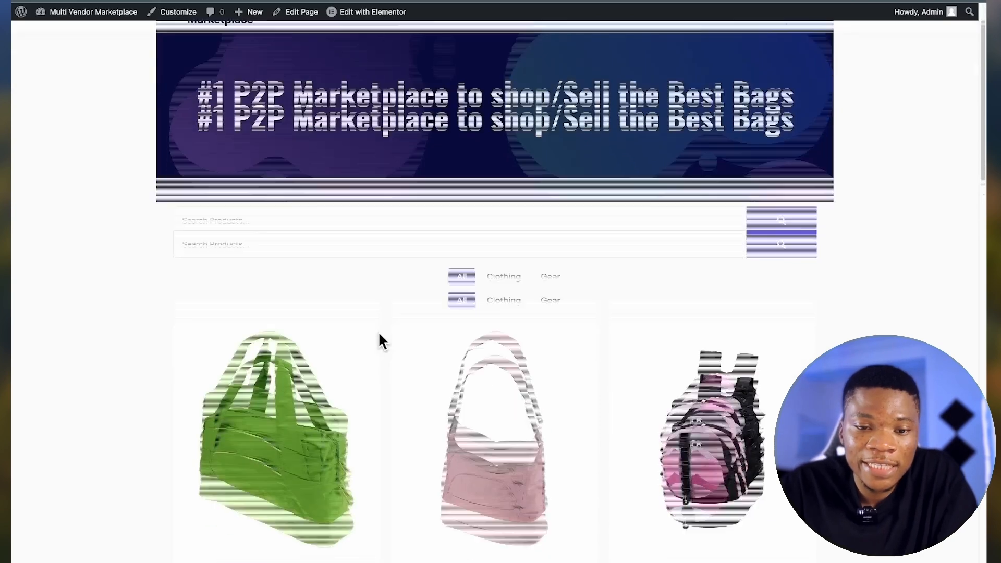
scroll(381, 341, down, 4)
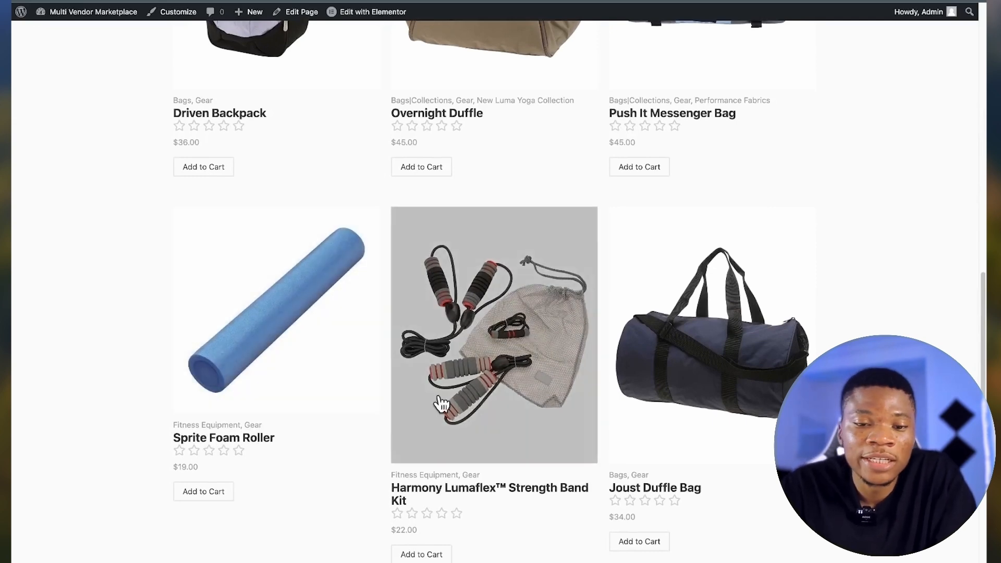
scroll(440, 402, down, 6)
scroll(439, 396, up, 8)
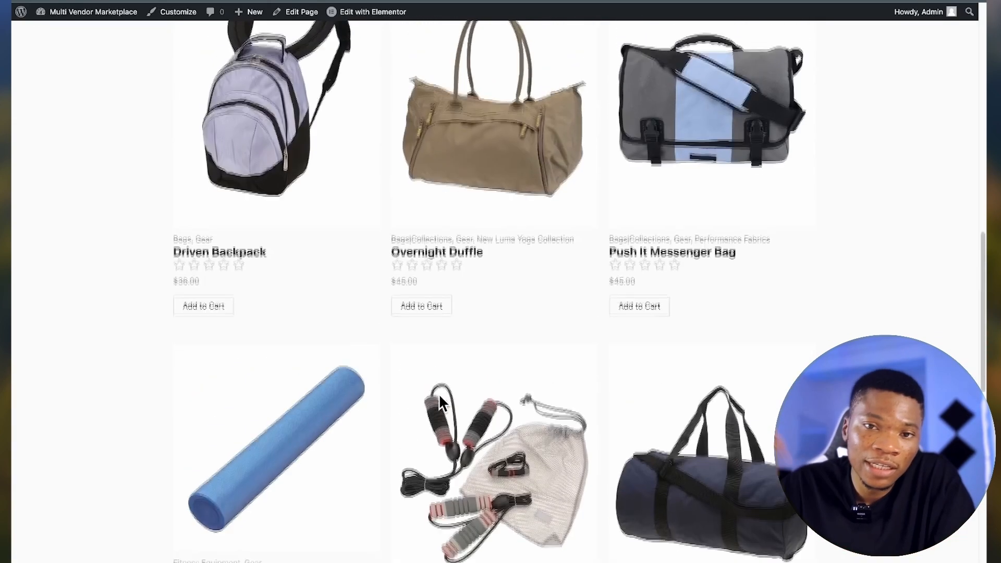